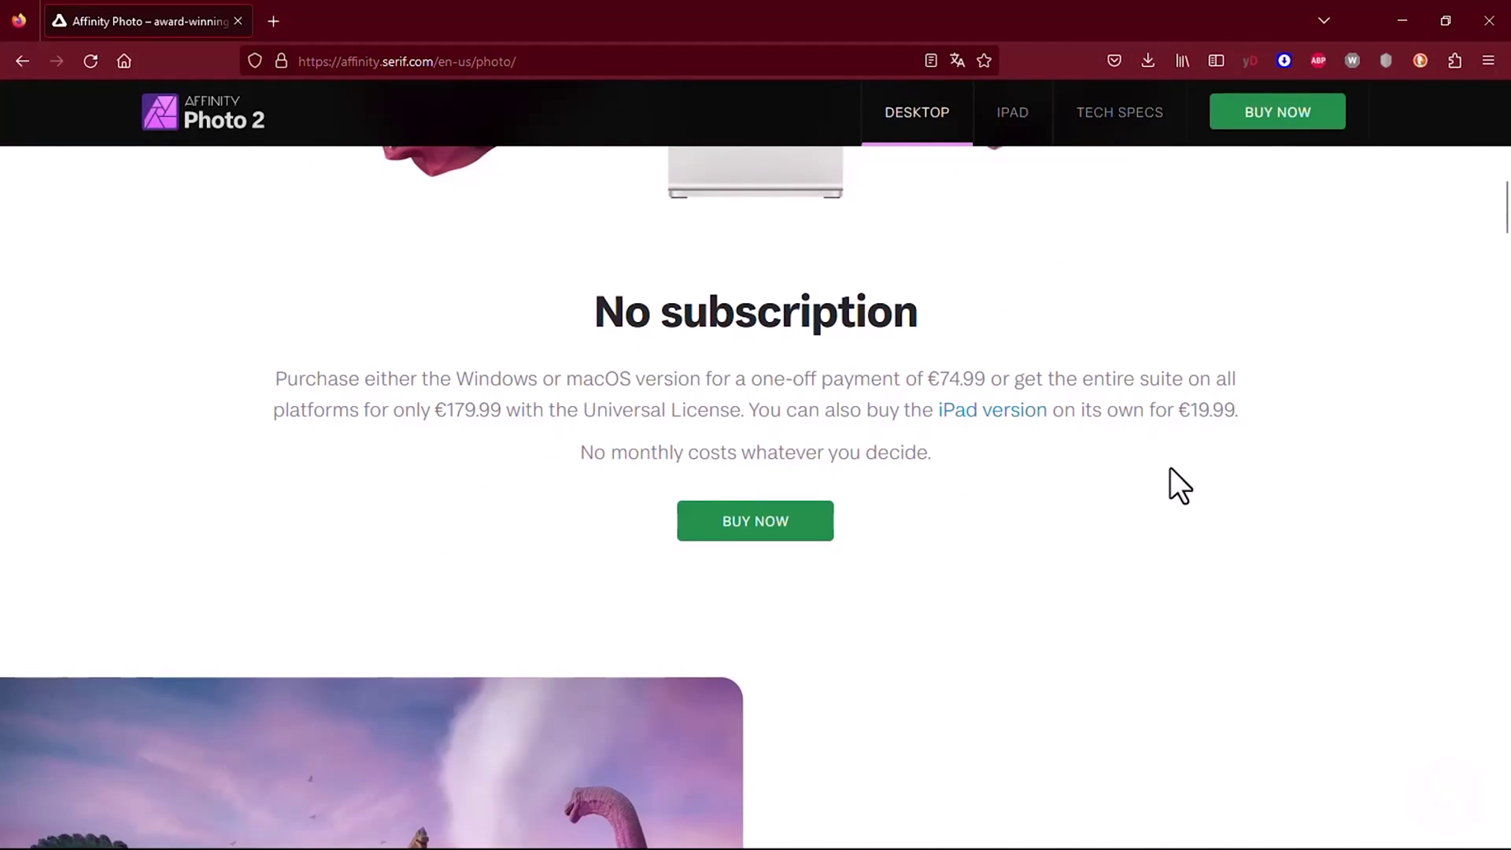
- Scroll through the Affinity Photo product page to the pricing cards and view the iPad version page
scroll(1170, 468, "down", 5)
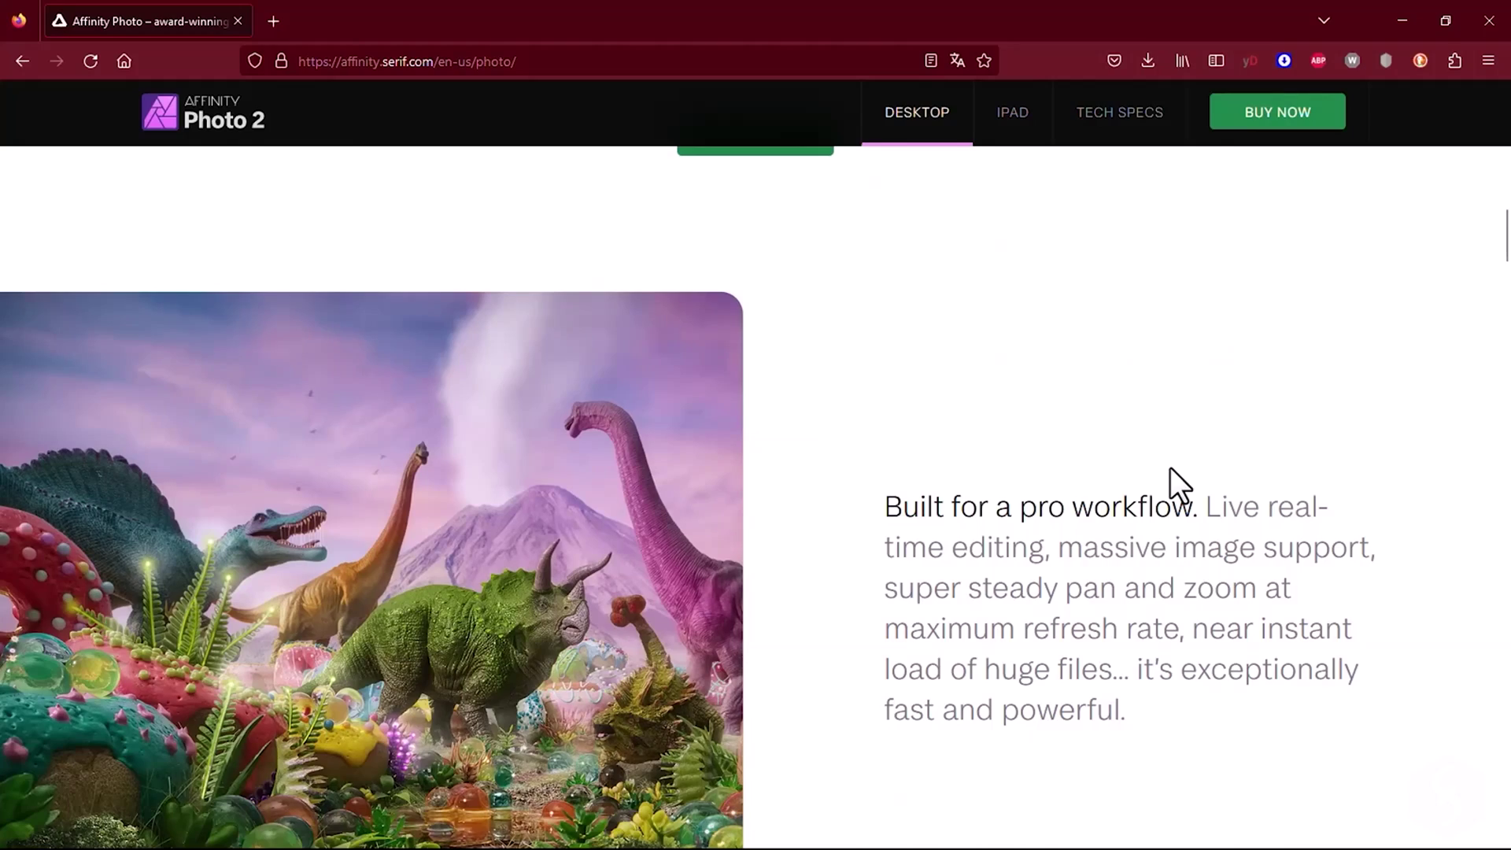
scroll(1267, 475, "down", 1)
scroll(1267, 476, "down", 12)
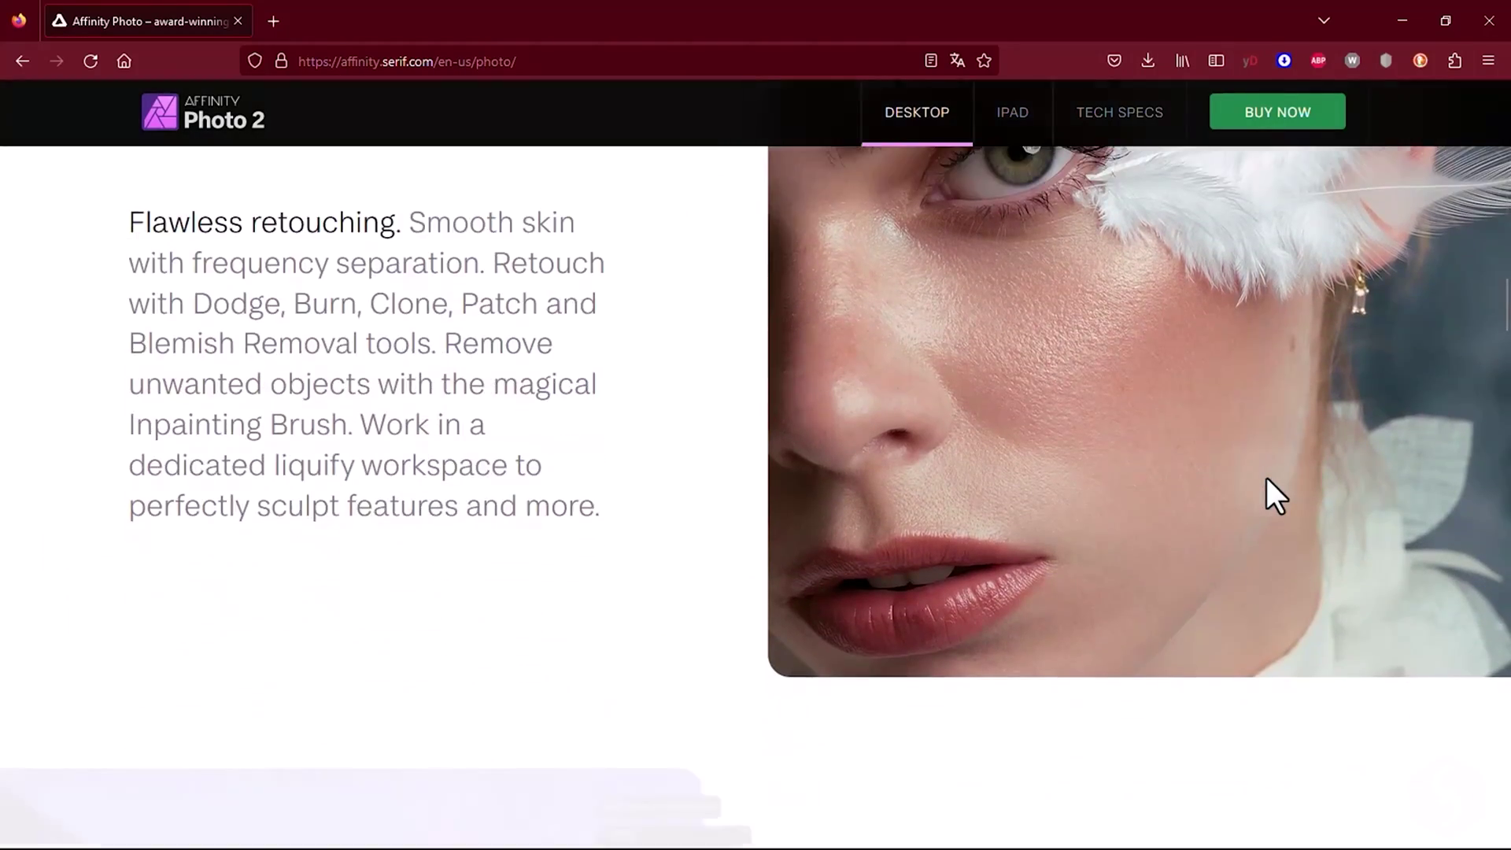
scroll(1266, 479, "down", 3)
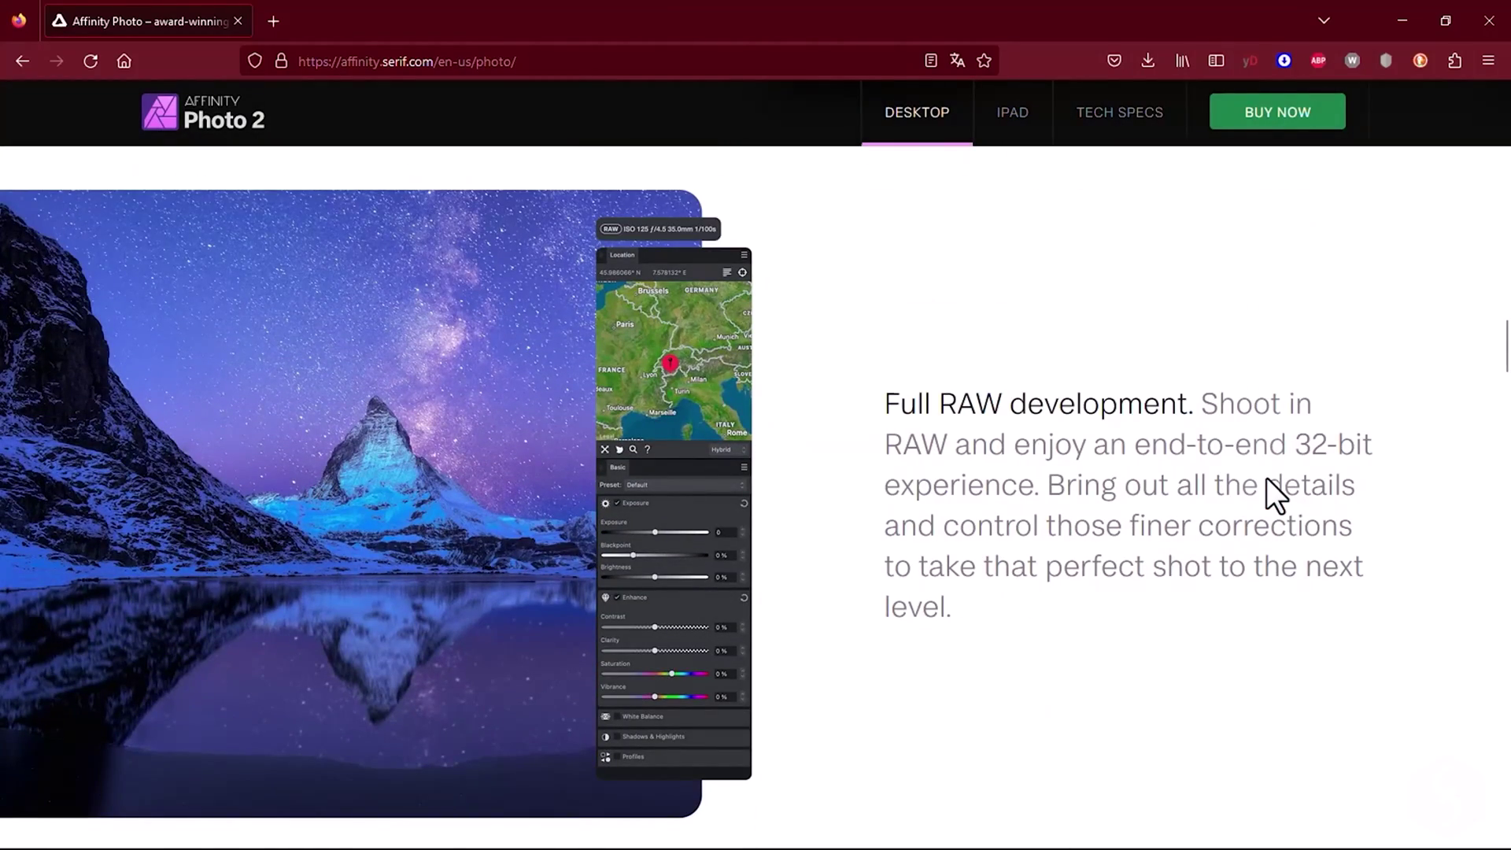
scroll(1268, 479, "down", 10)
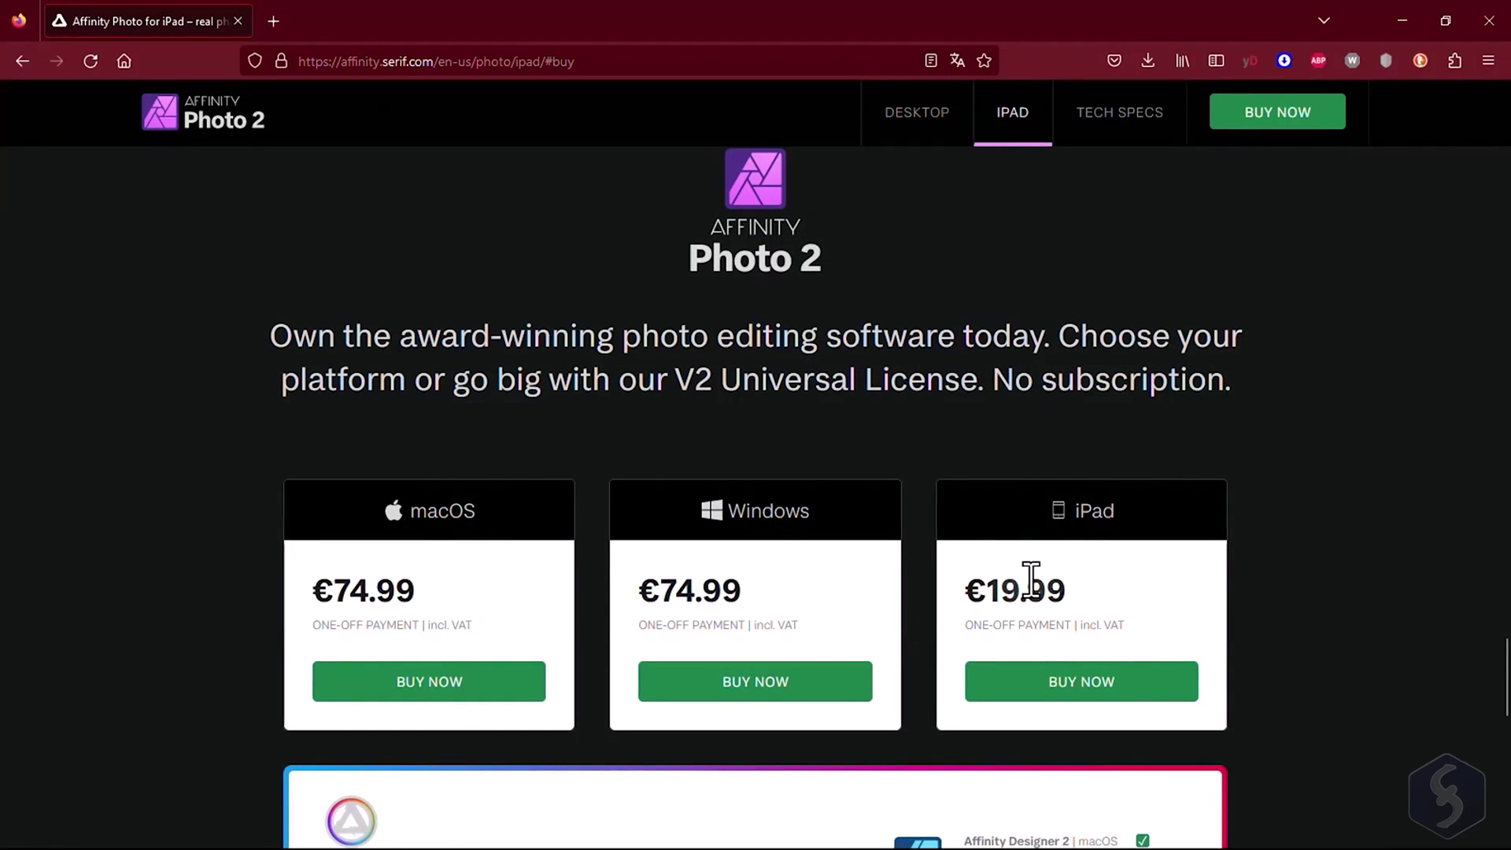
scroll(1349, 448, "down", 3)
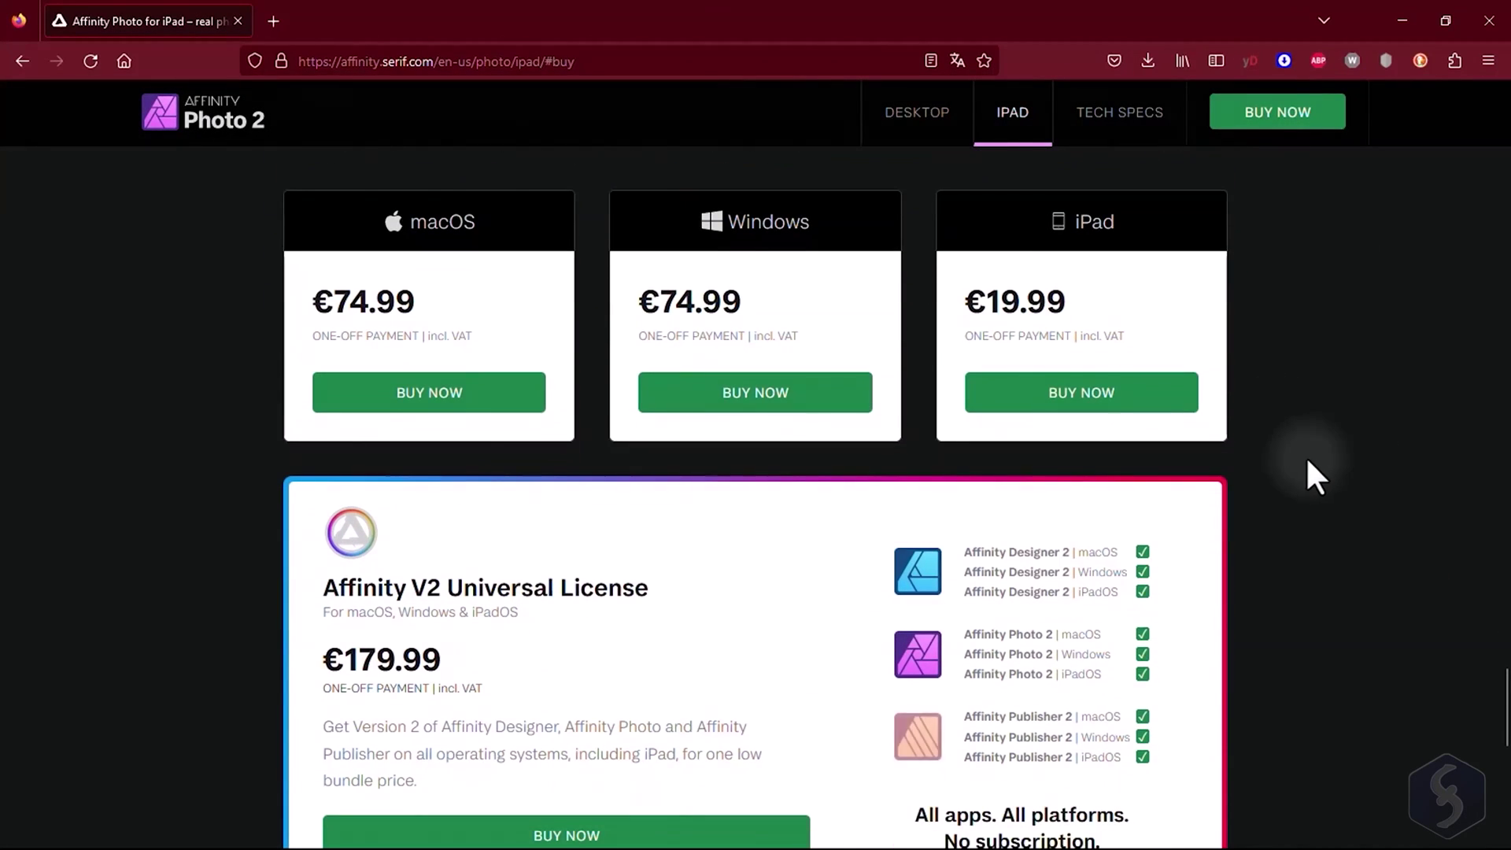
scroll(1305, 455, "down", 1)
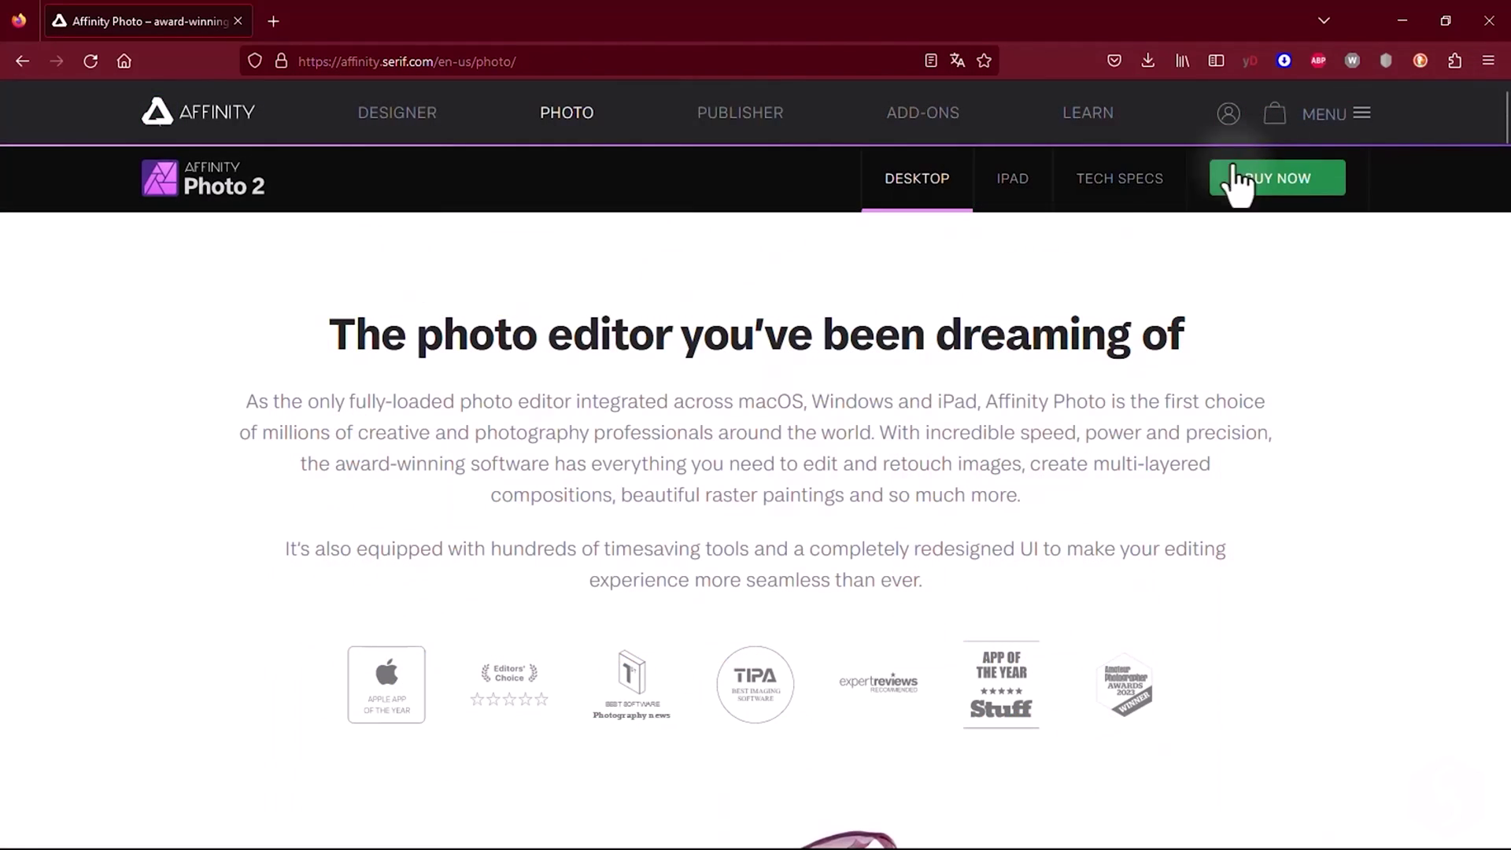
left_click(1035, 179)
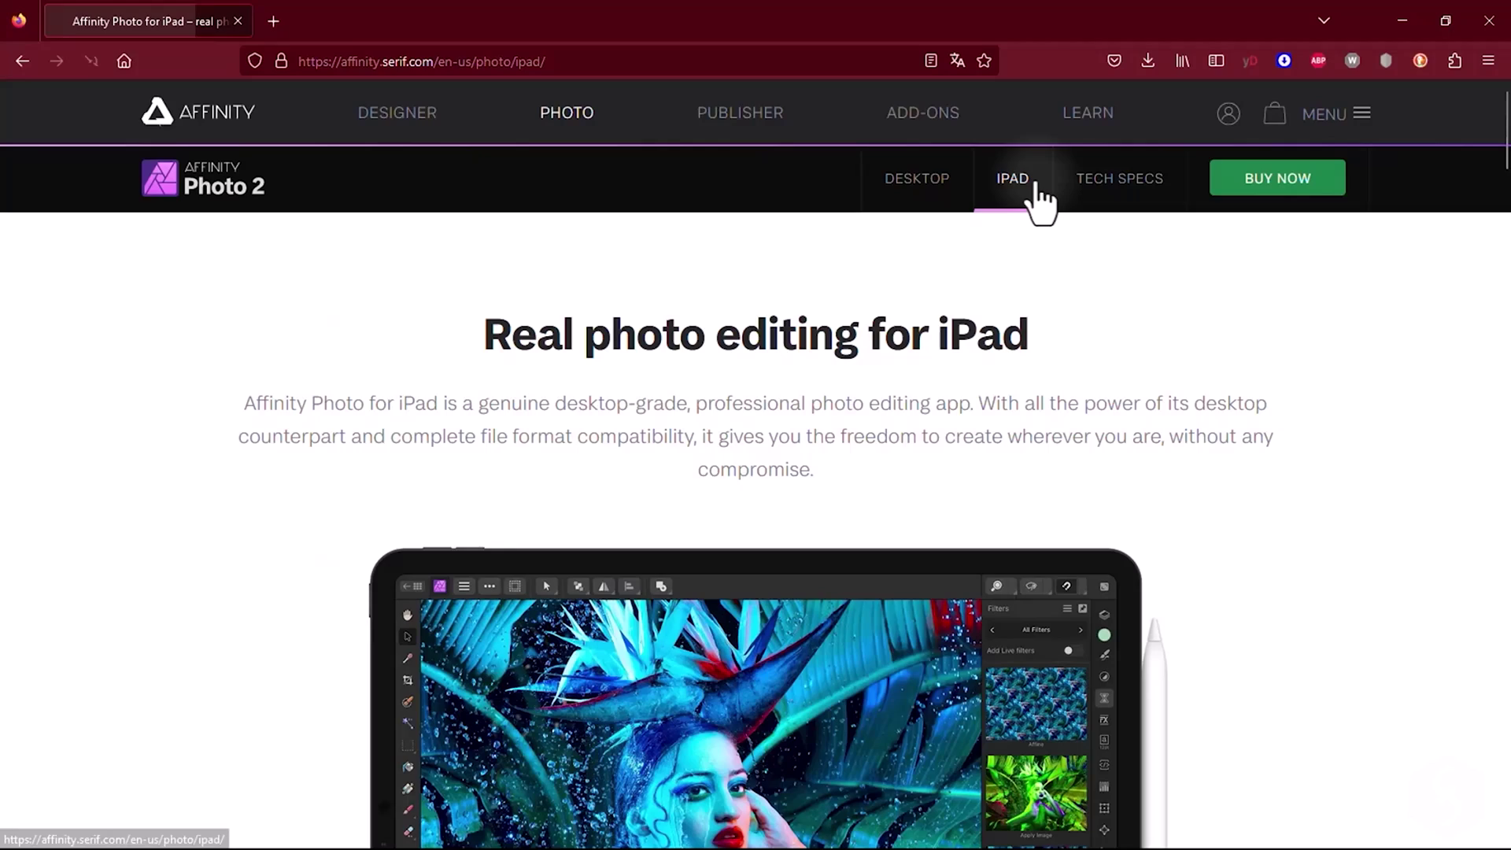
scroll(983, 346, "down", 3)
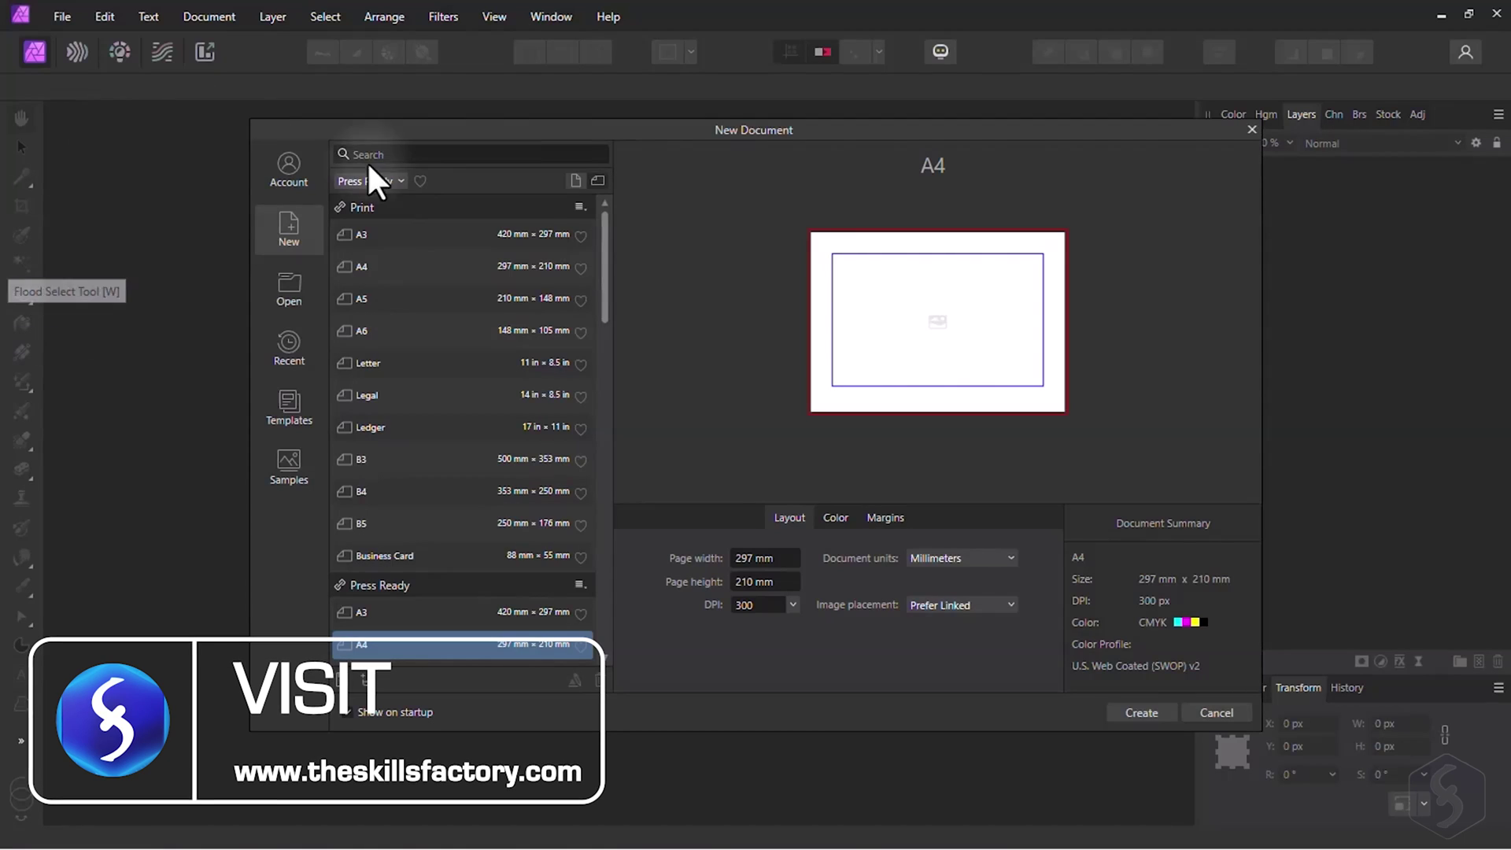
- Browse the A3, A4 and A6 print presets, the Open File window and the recent files list
left_click(452, 233)
left_click(449, 265)
left_click(451, 340)
left_click(286, 291)
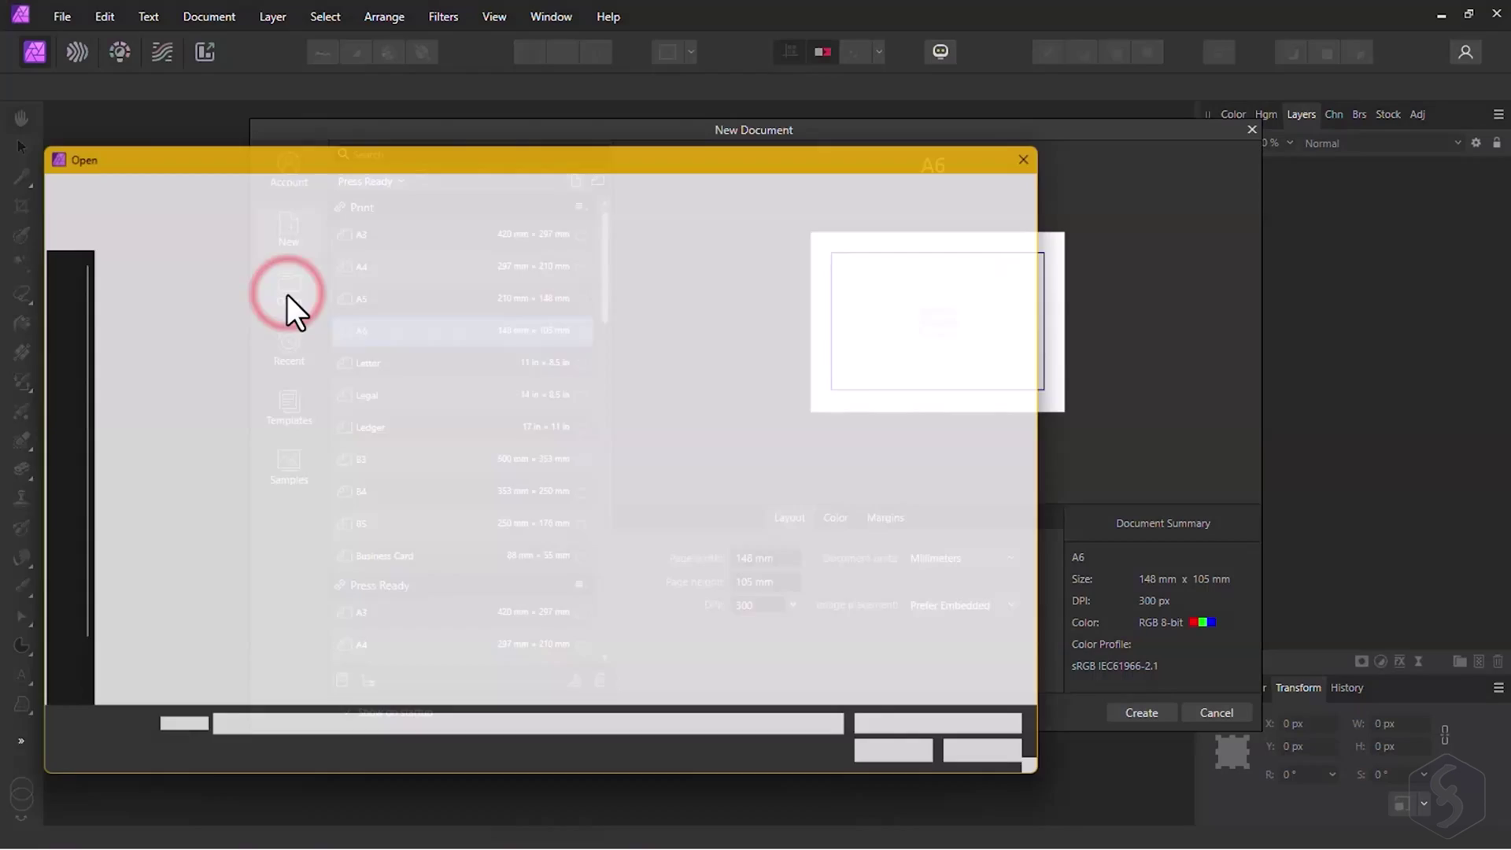
left_click(1059, 138)
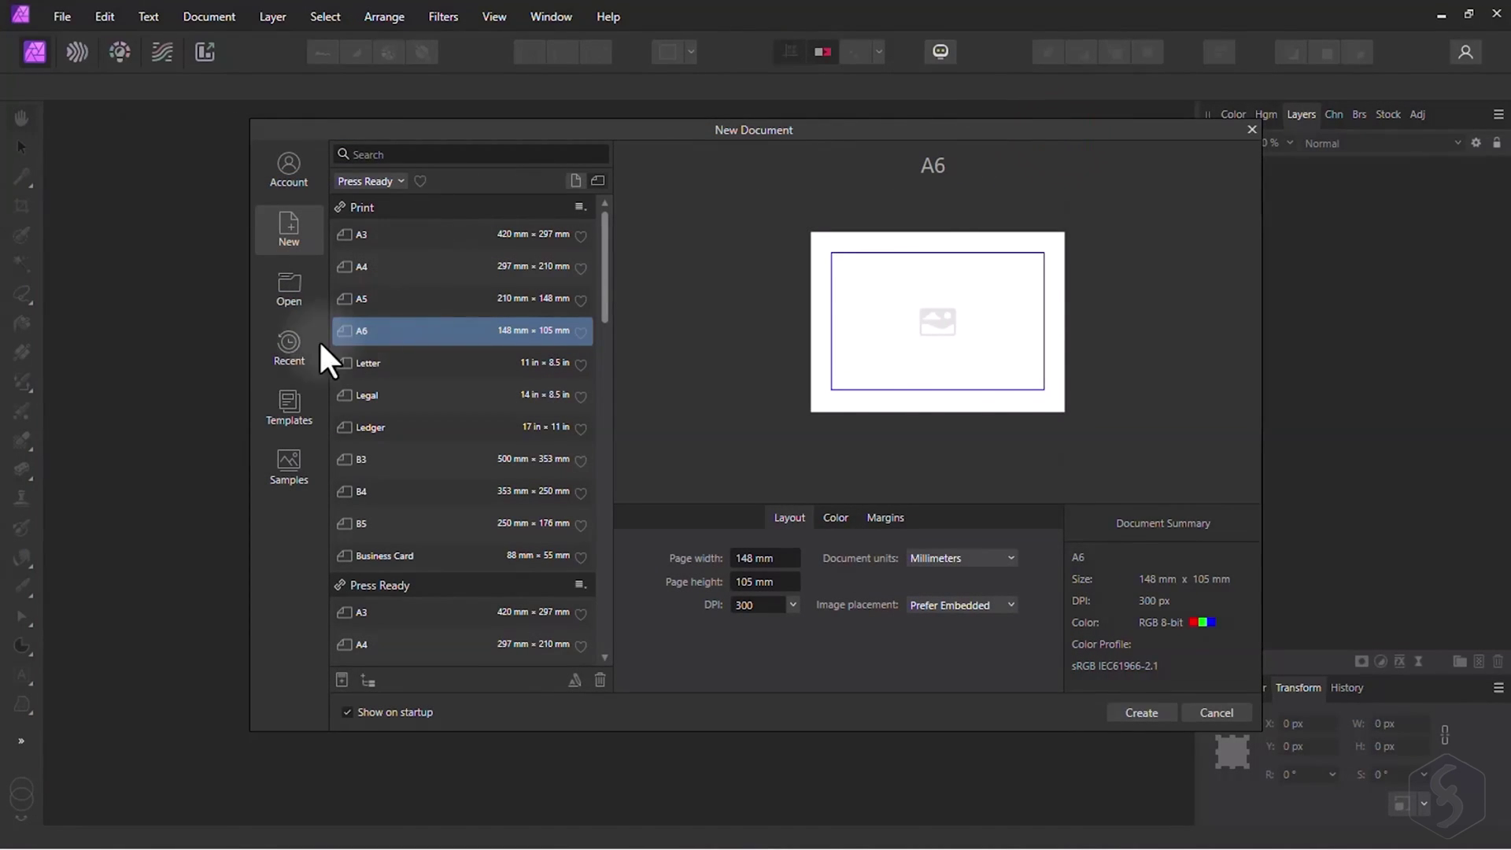
left_click(283, 346)
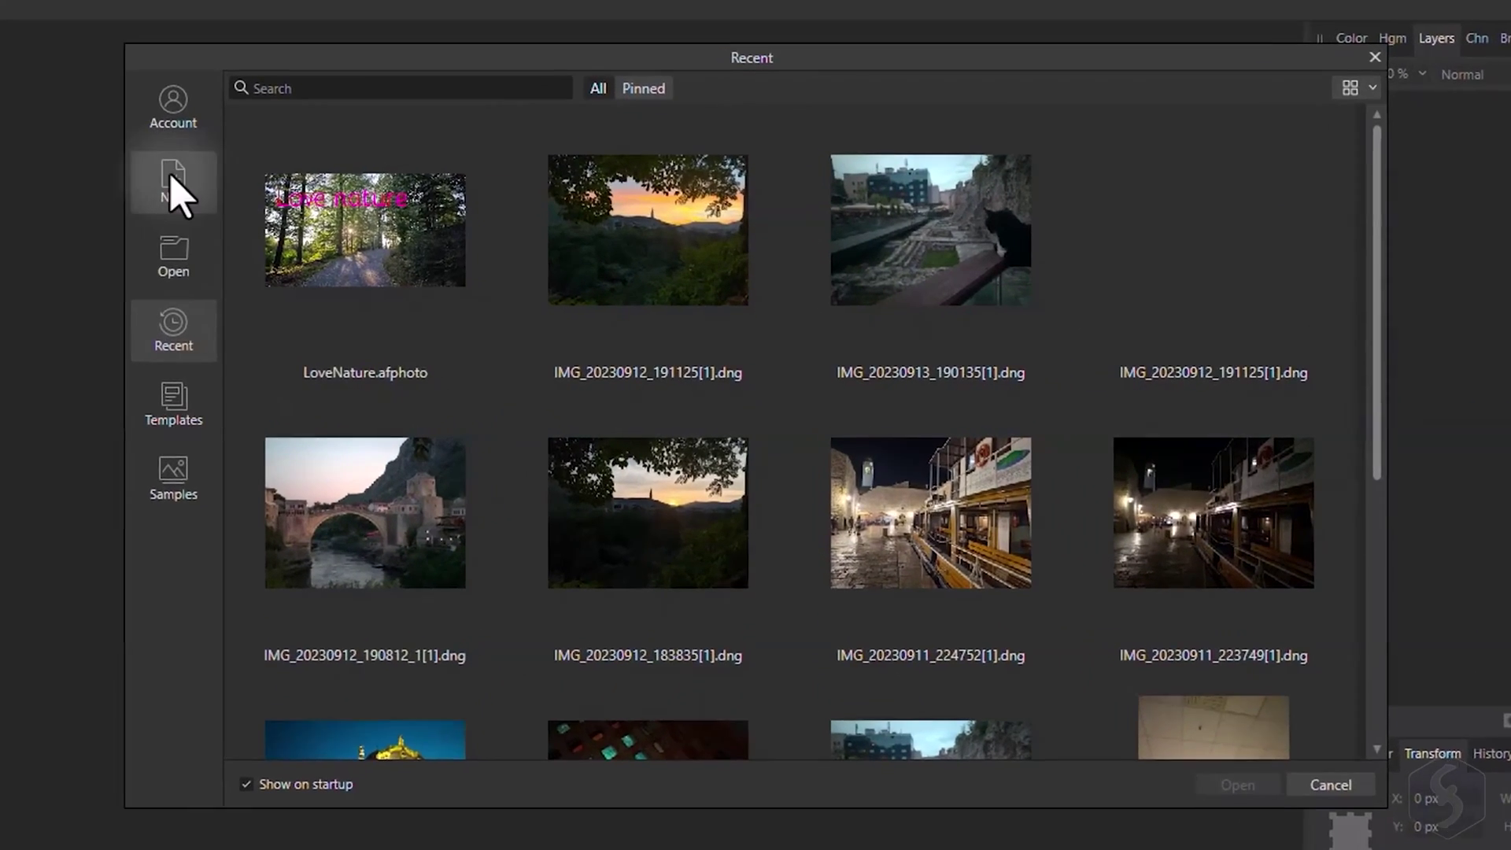
left_click(283, 229)
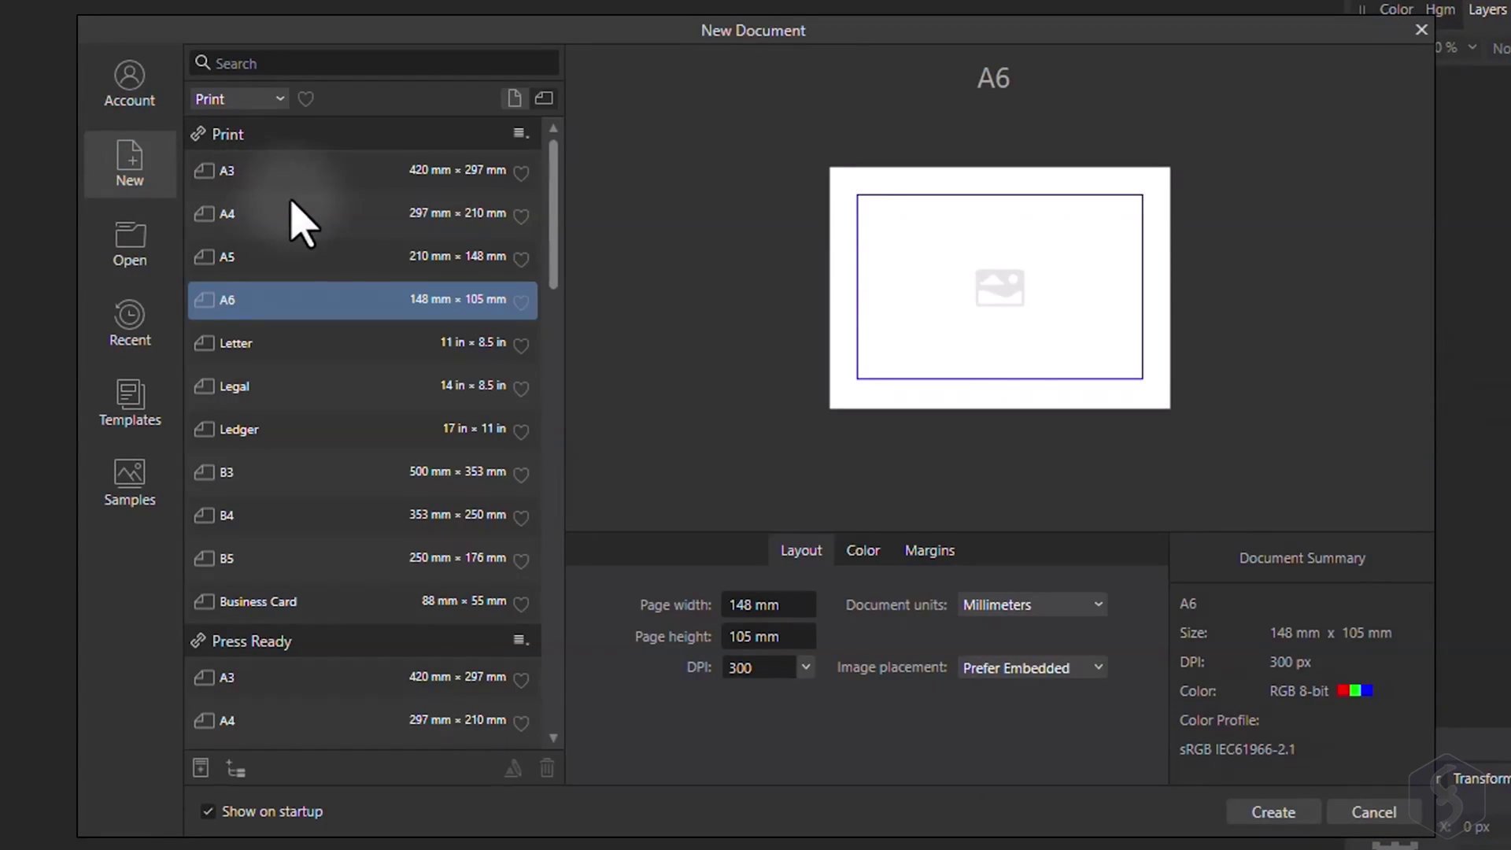
- Create an A4 landscape document with margins turned off
left_click(307, 168)
left_click(302, 431)
left_click(299, 472)
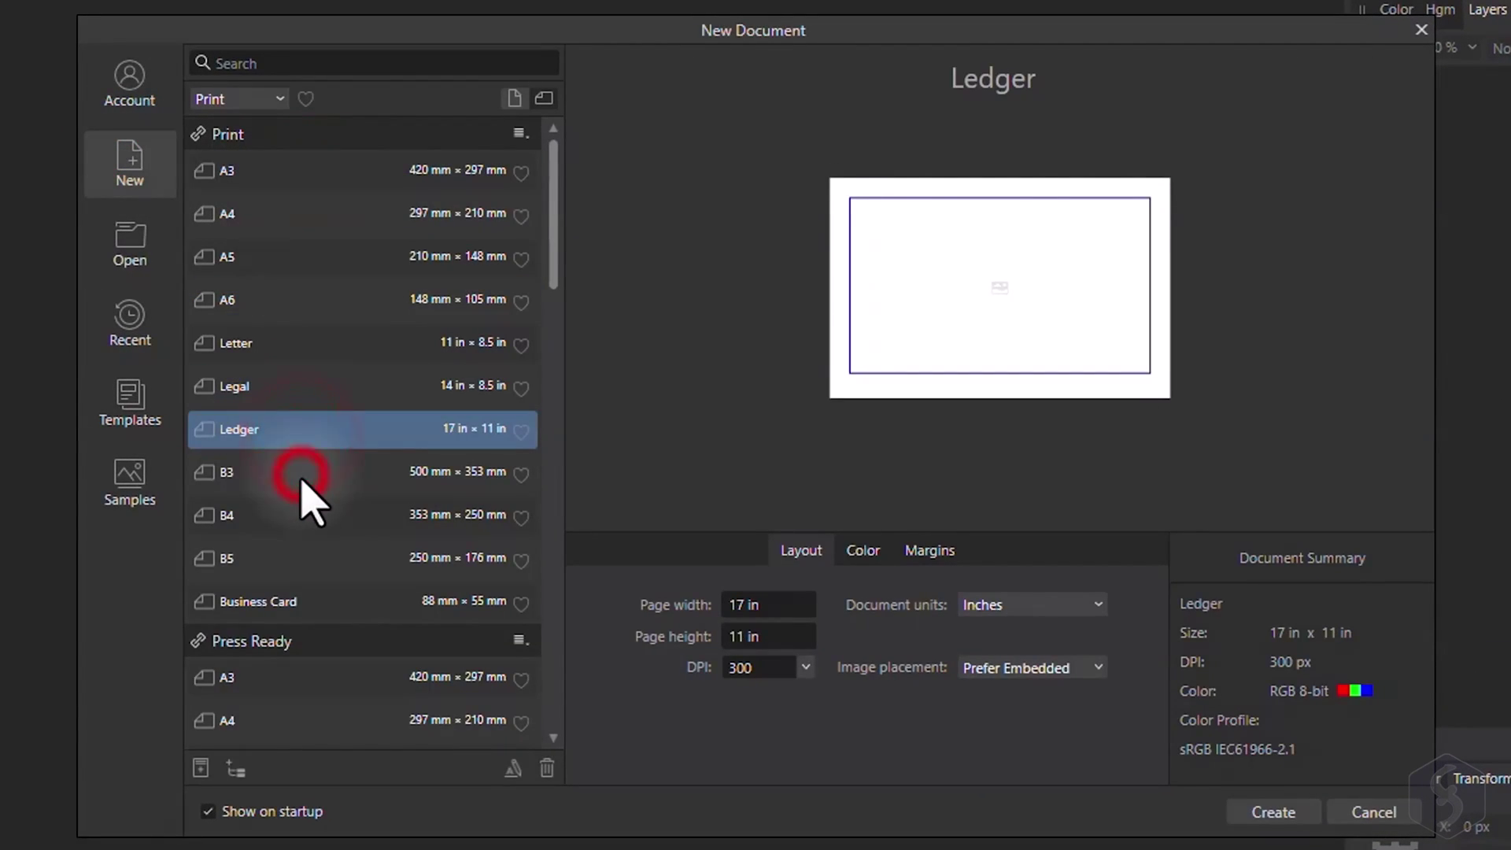
left_click(304, 212)
left_click(515, 98)
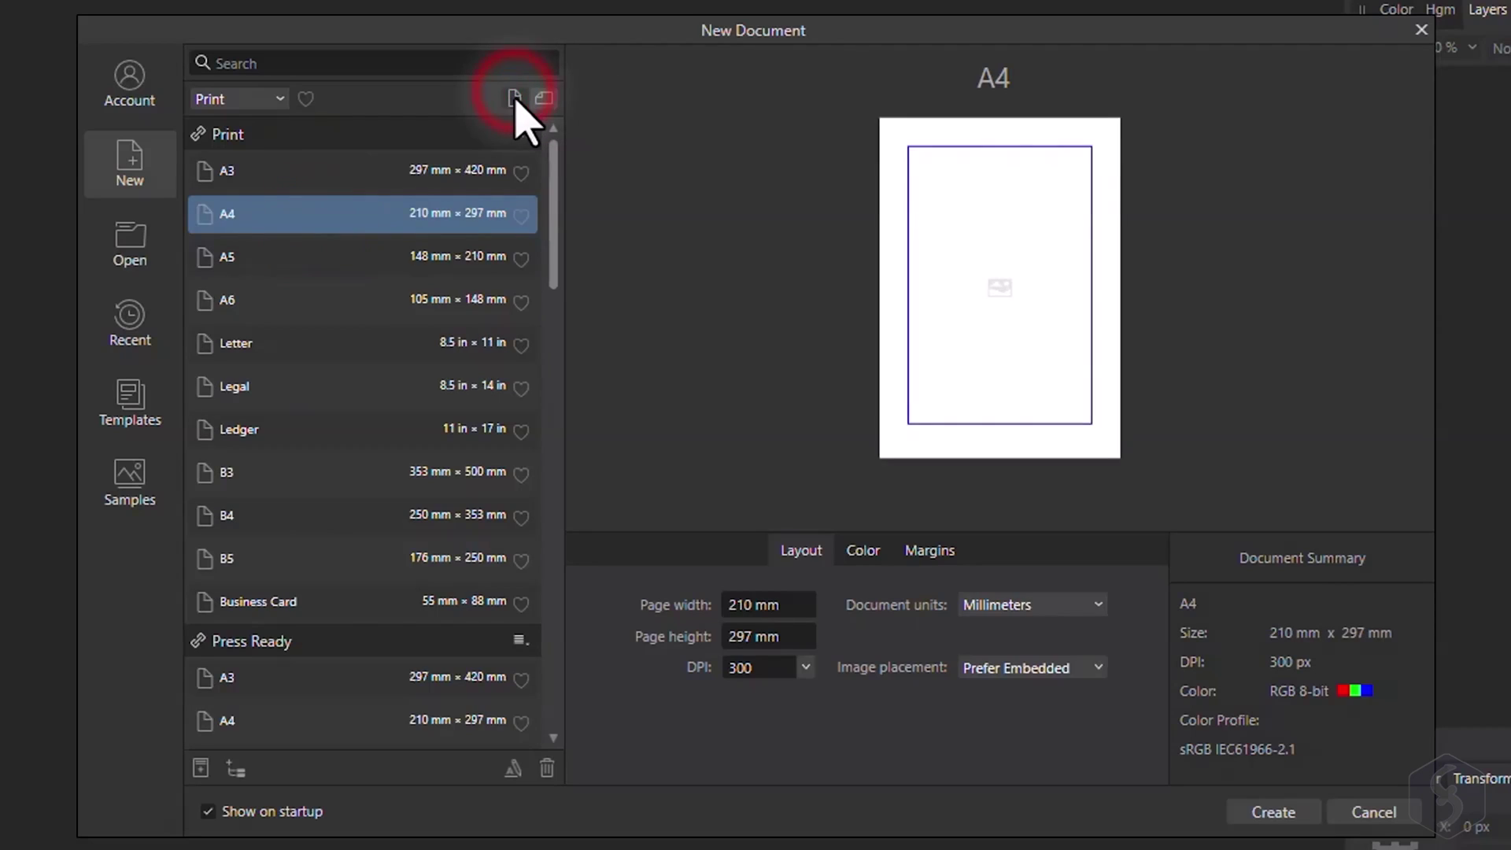
left_click(543, 98)
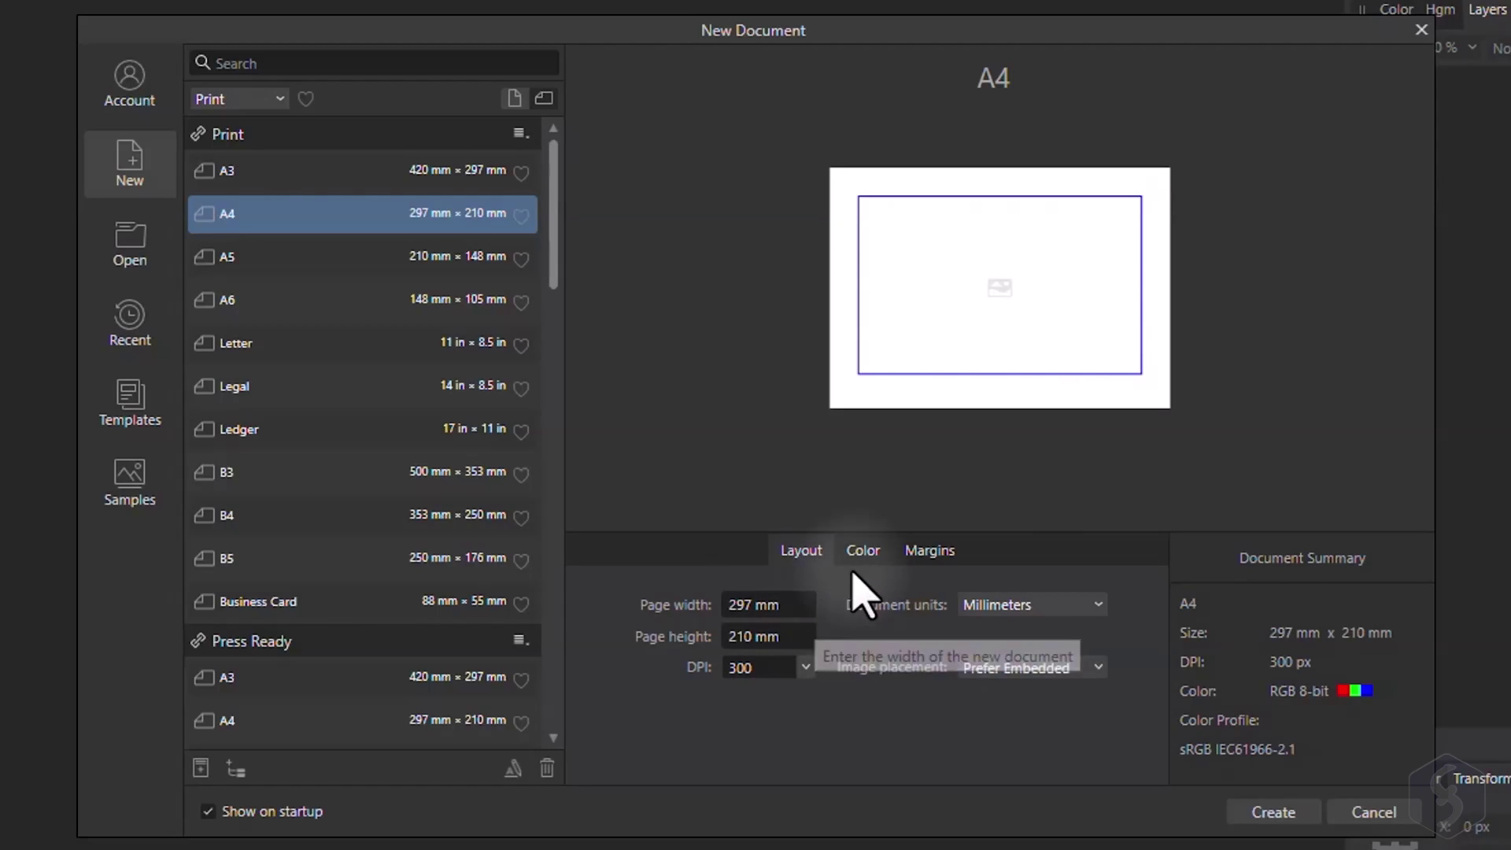
left_click(863, 550)
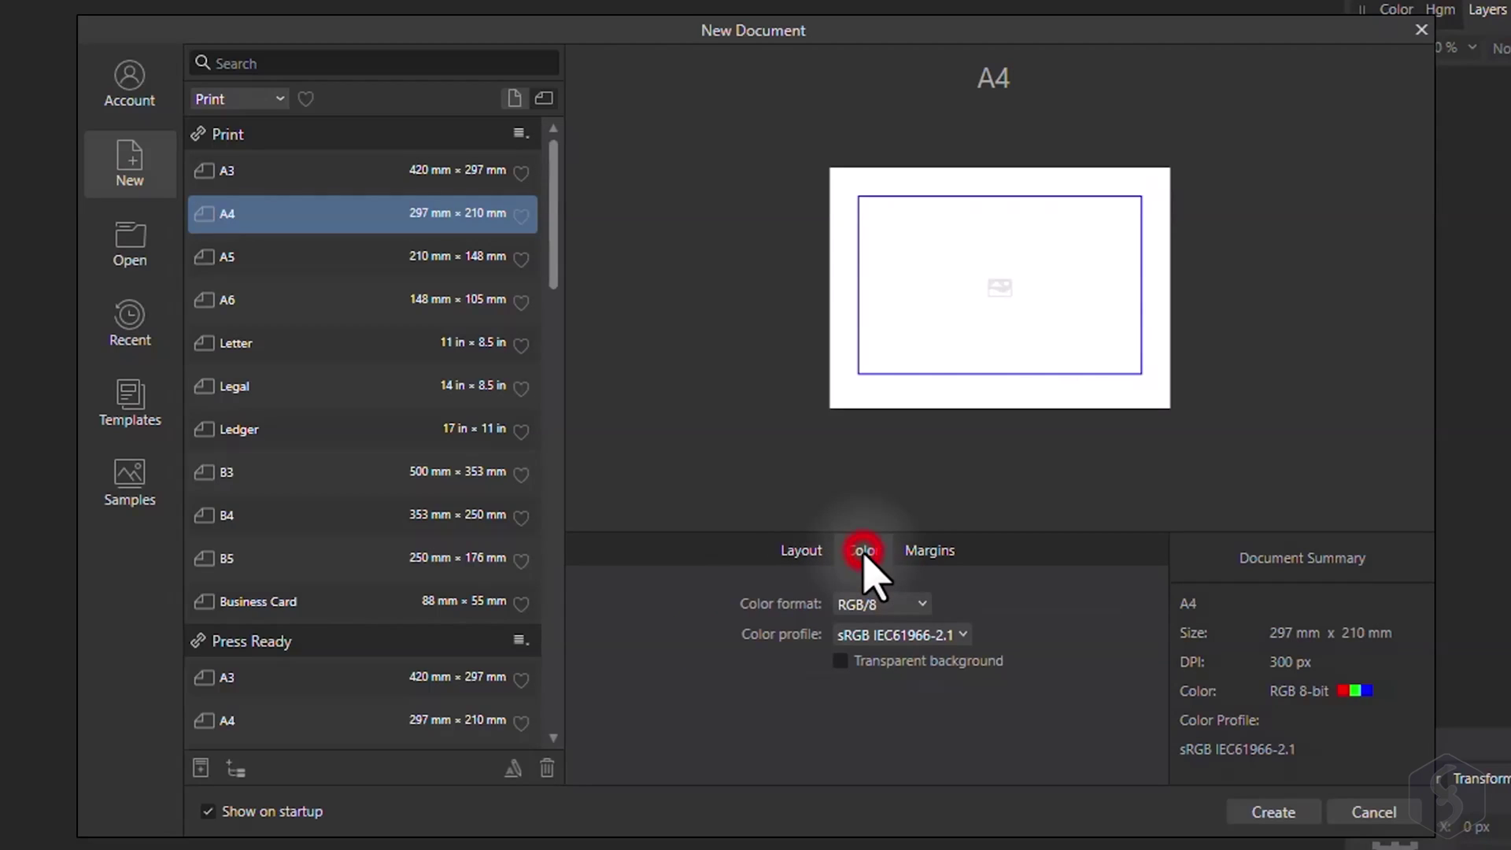
left_click(933, 551)
left_click(718, 601)
left_click(801, 550)
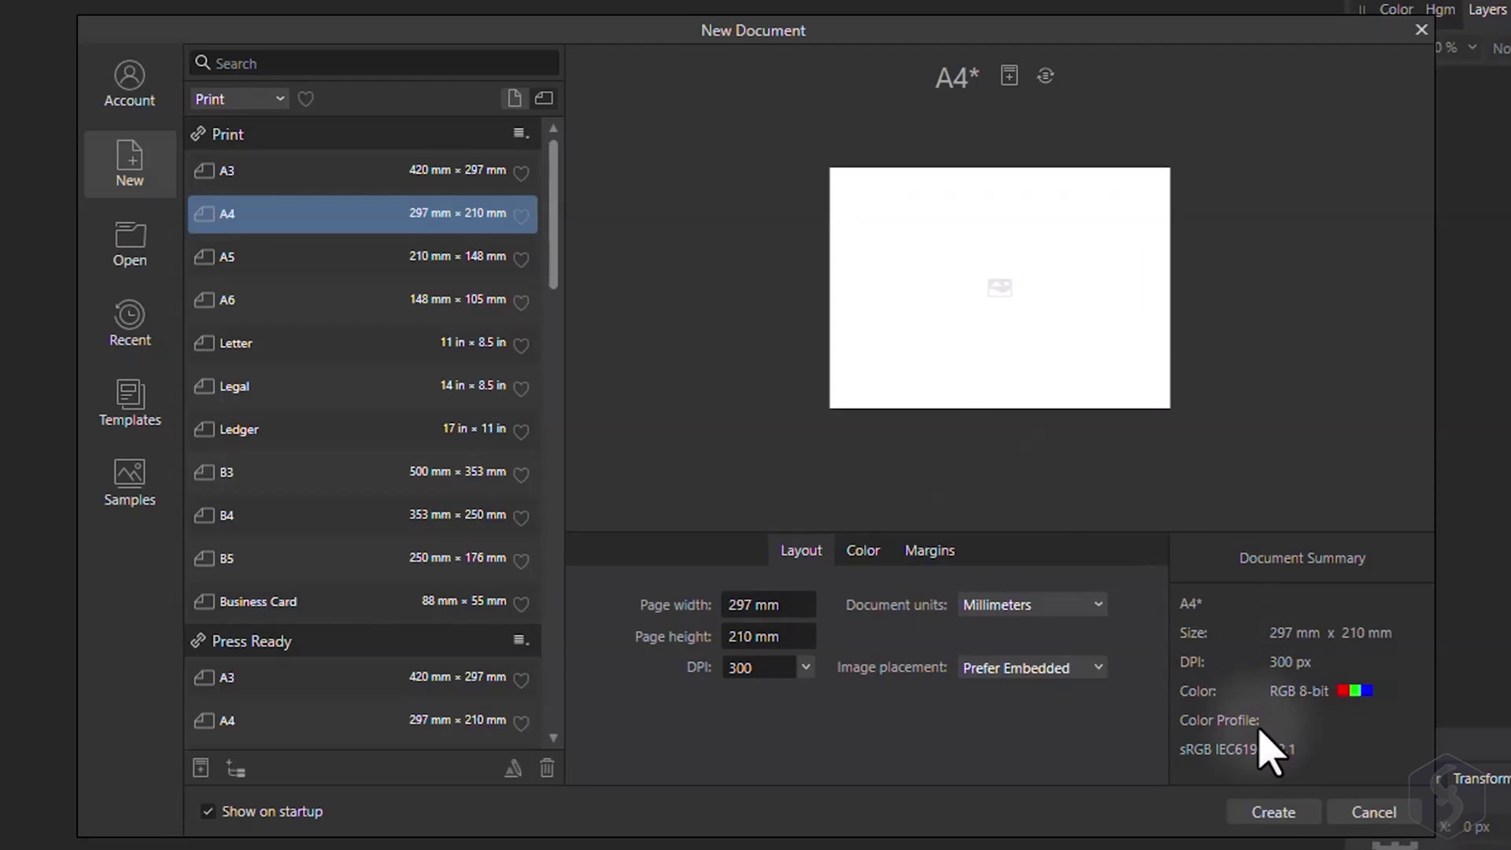
left_click(1274, 813)
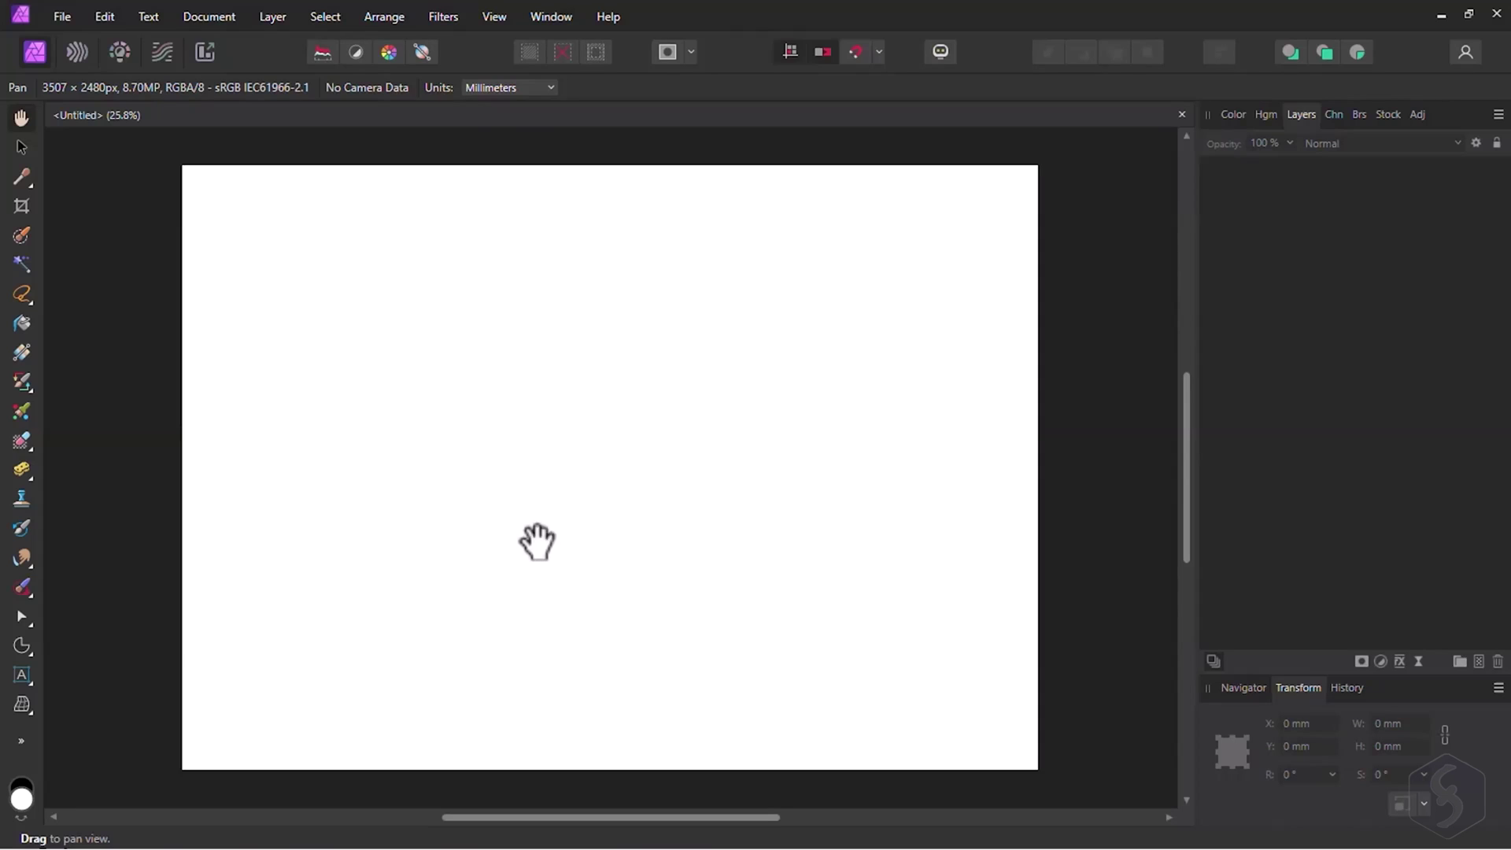
- Open SFPhotoshop.psd from the File menu
left_click(63, 17)
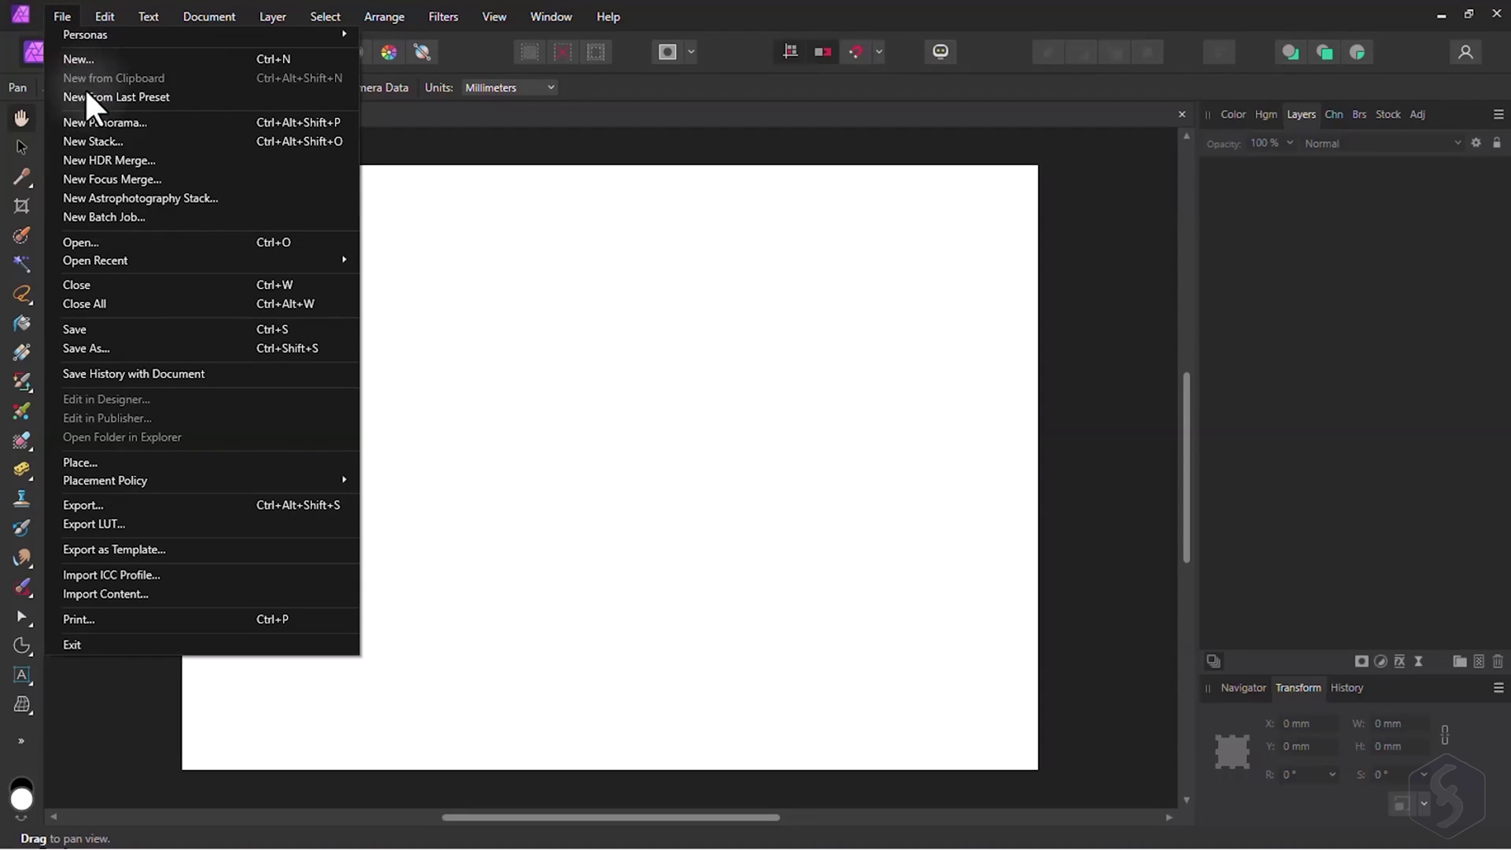
left_click(161, 242)
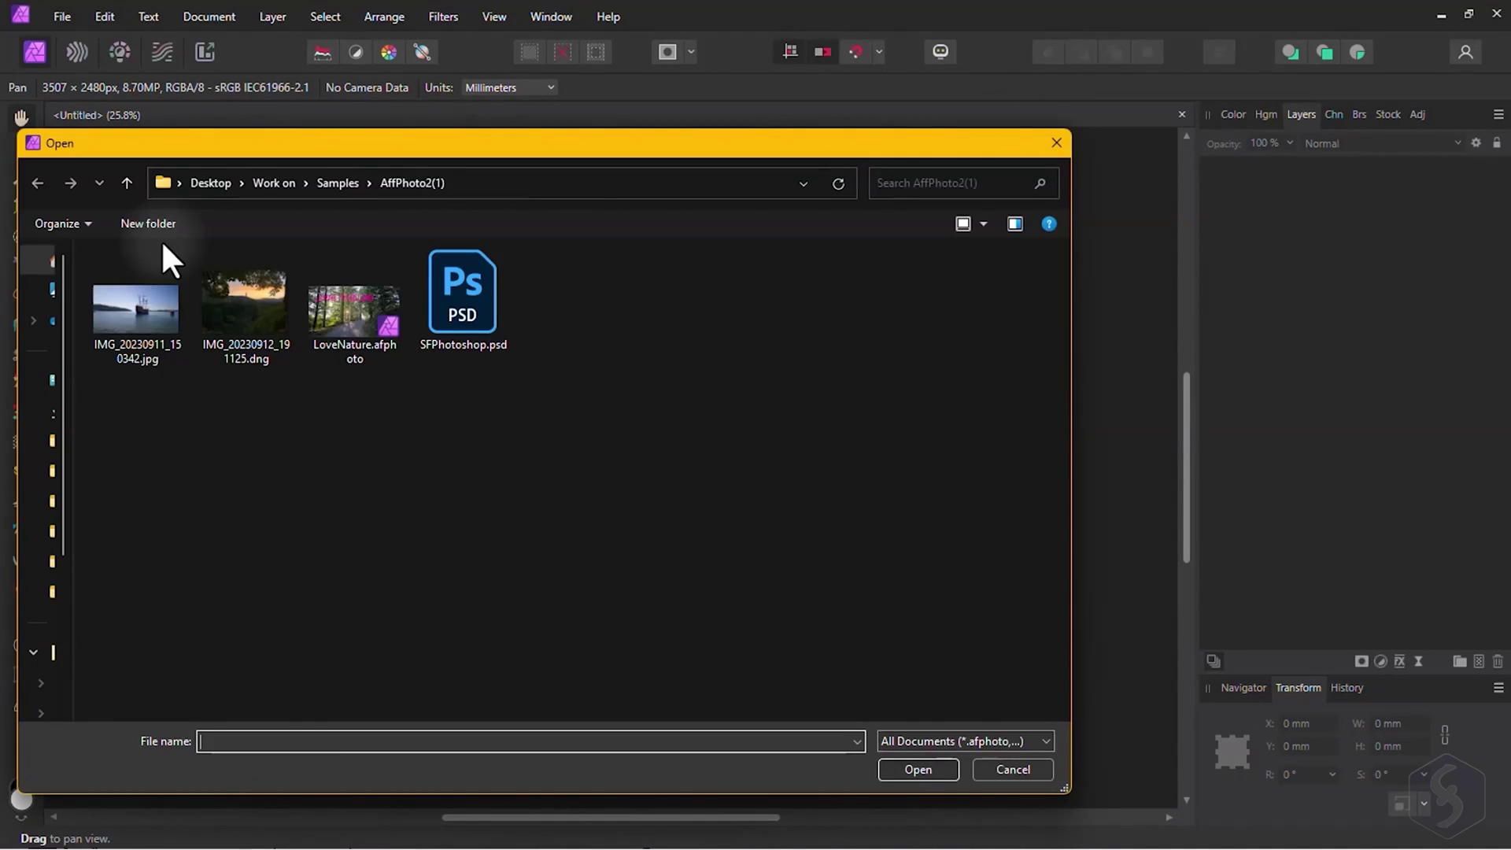
left_click(463, 297)
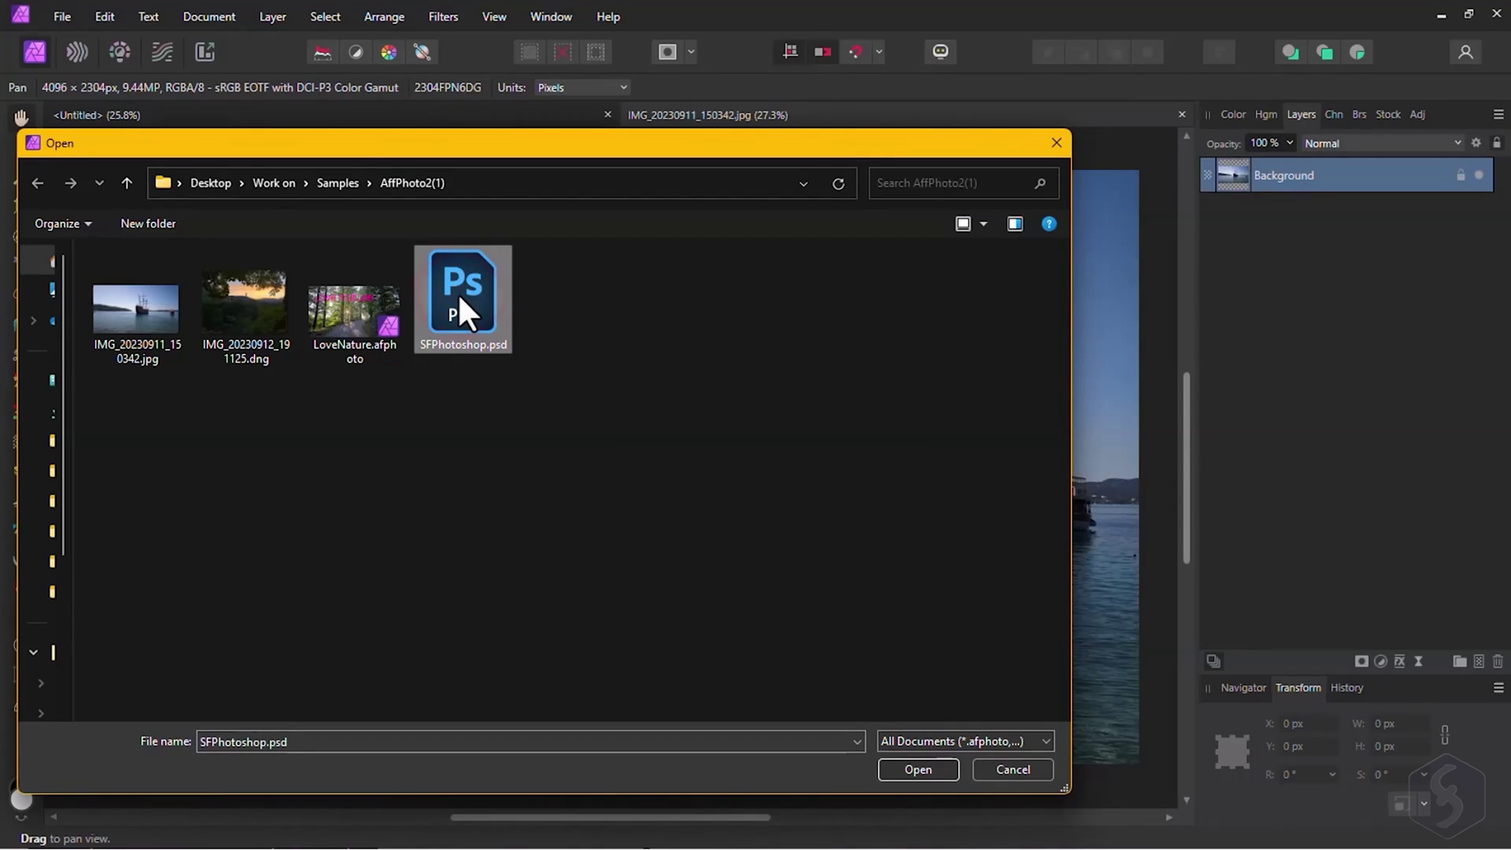
left_click(896, 772)
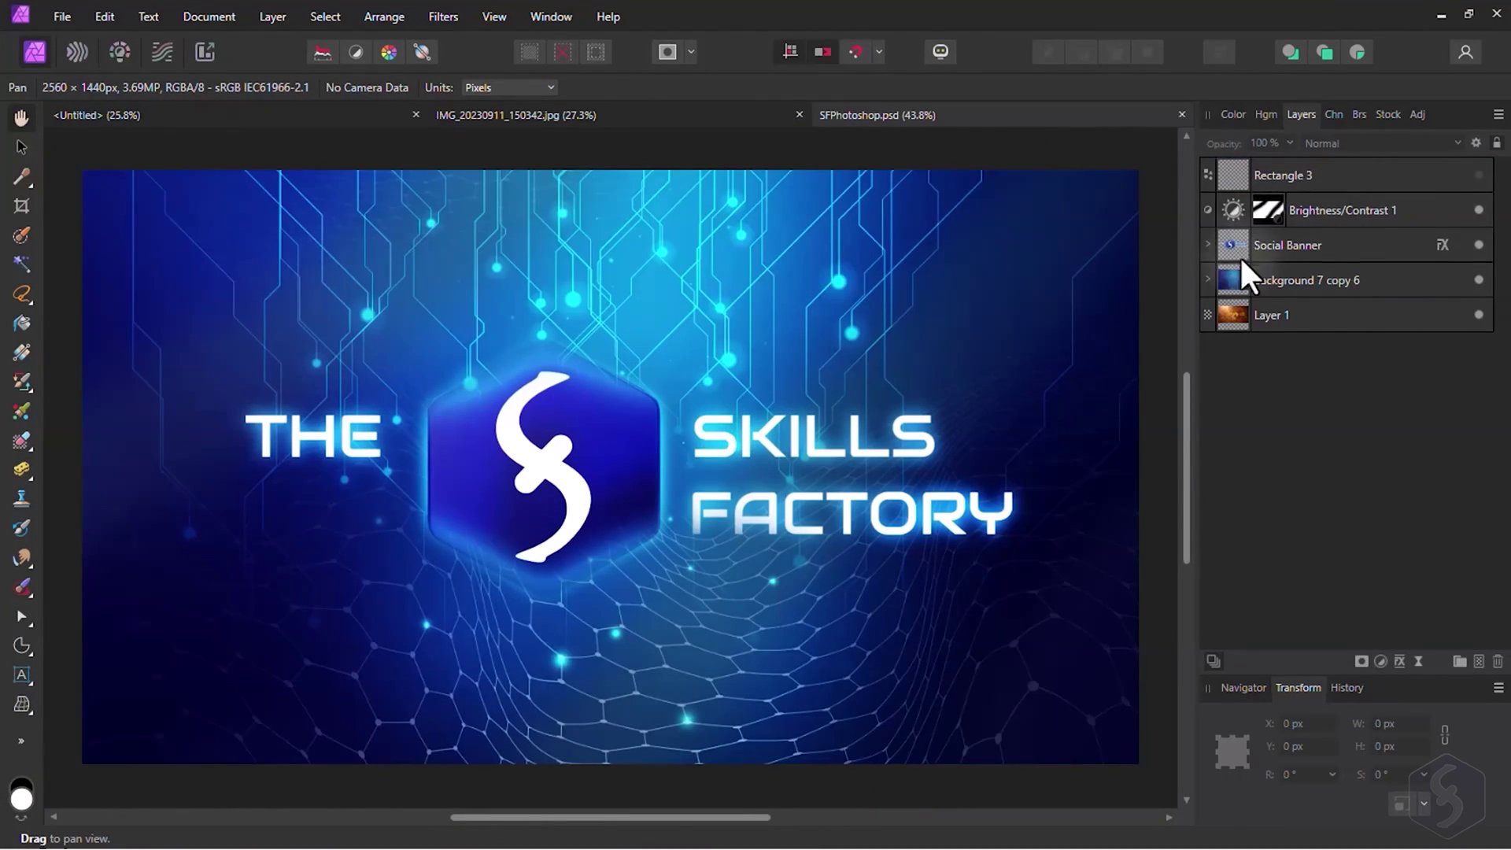
- Toggle visibility of the Brightness/Contrast 1, Social Banner, Background 7 copy 6 and Rectangle 3 layers
left_click(1475, 211)
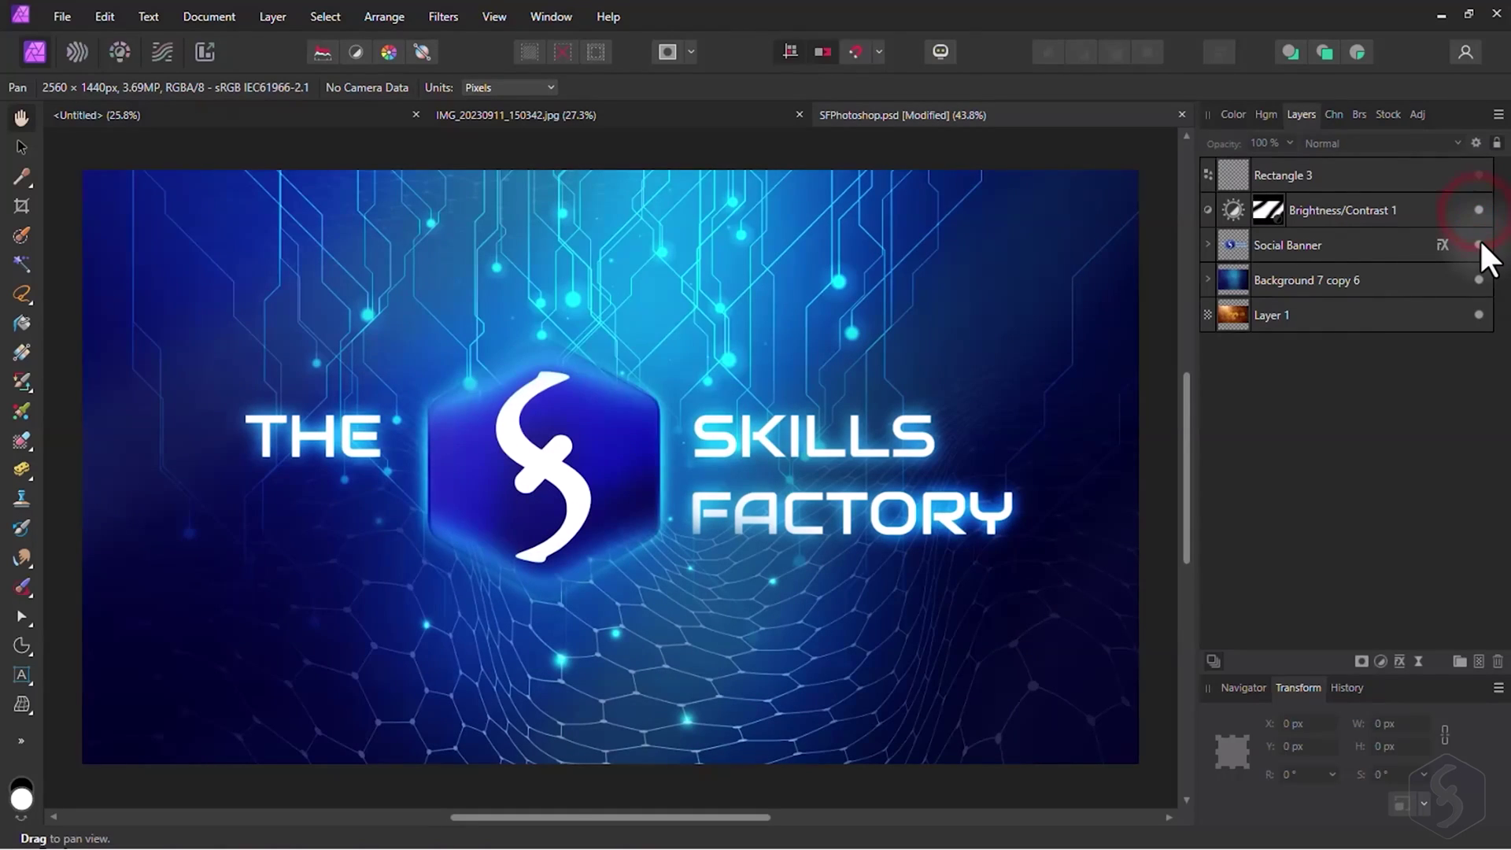
left_click(1480, 239)
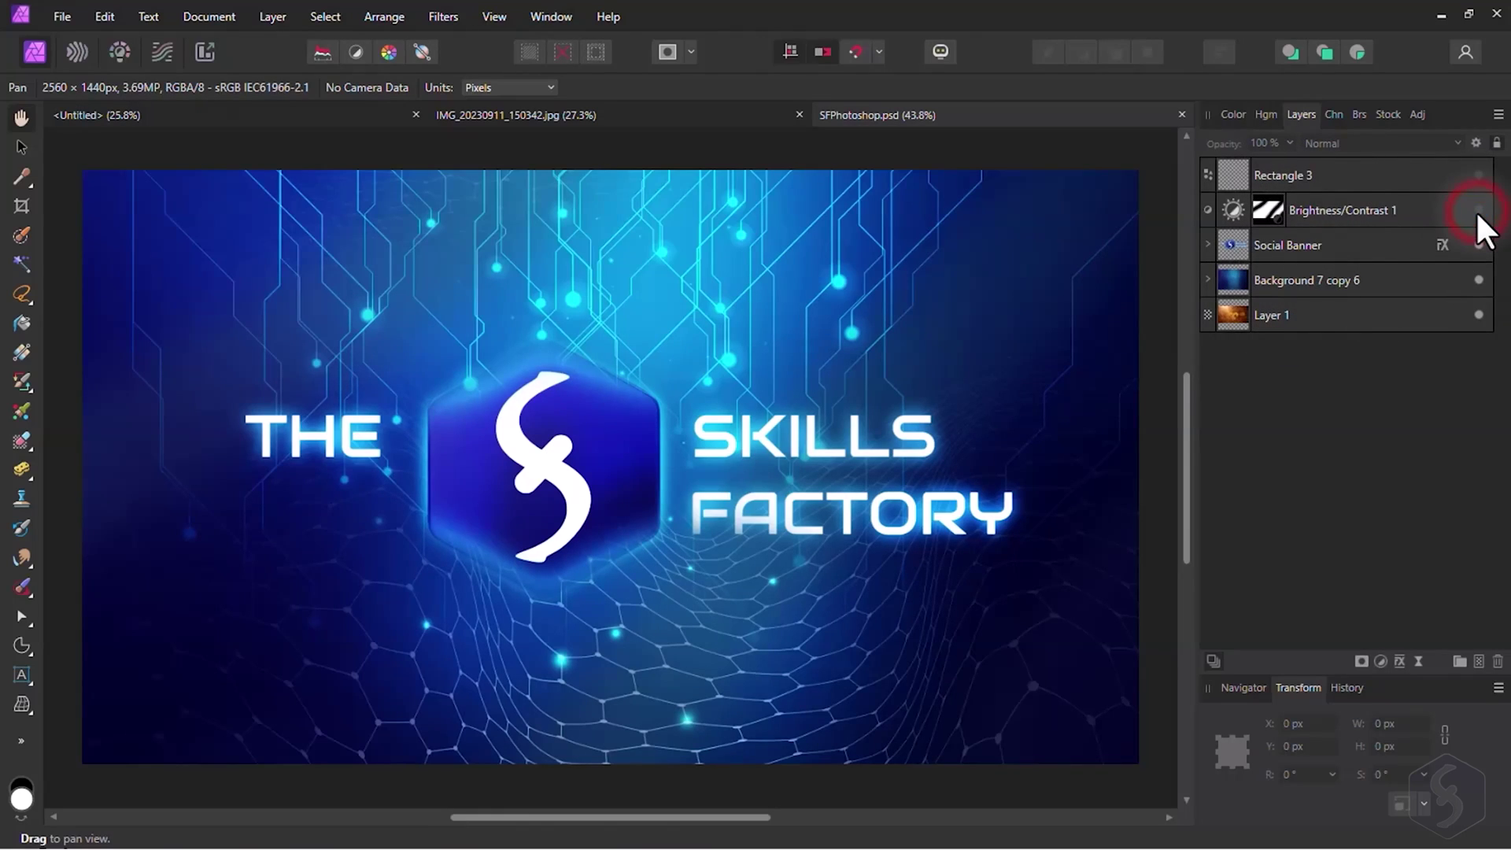
left_click(1477, 211)
left_click(1478, 212)
left_click(1480, 238)
left_click(1480, 239)
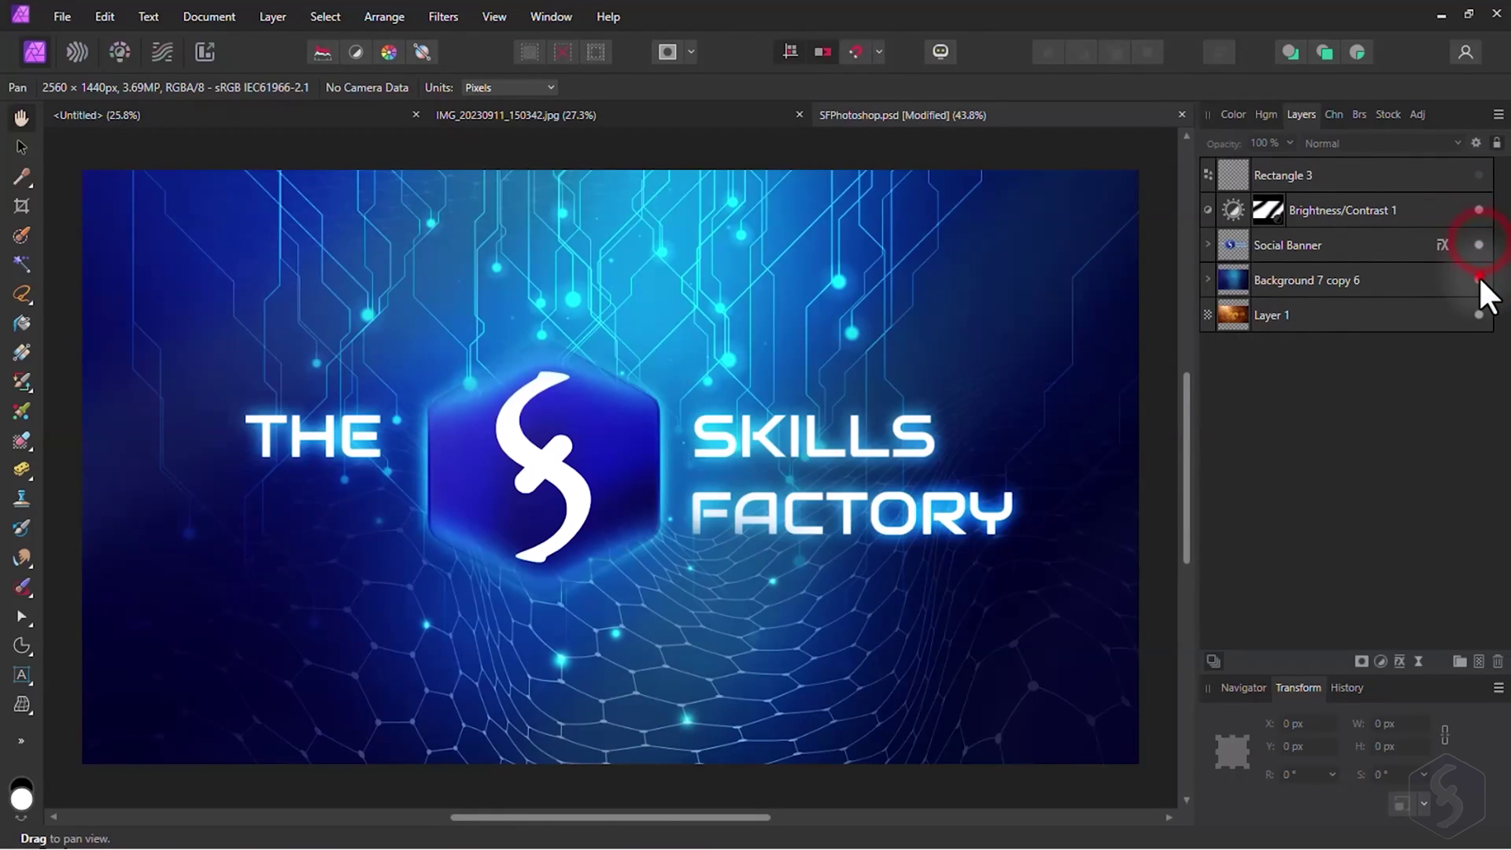
left_click(1479, 280)
left_click(1479, 280)
left_click(1479, 175)
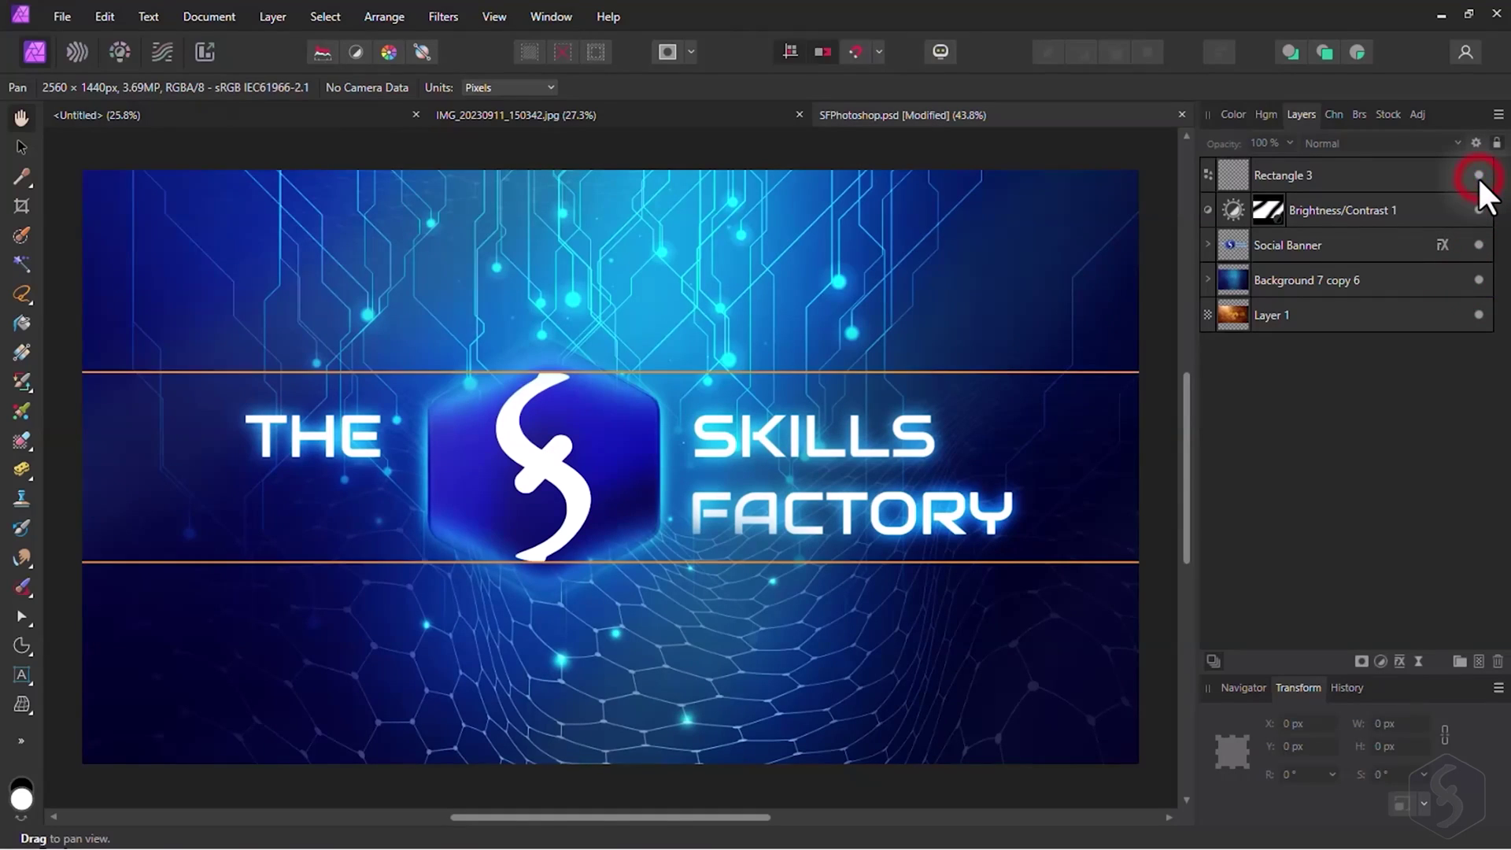
left_click(1477, 174)
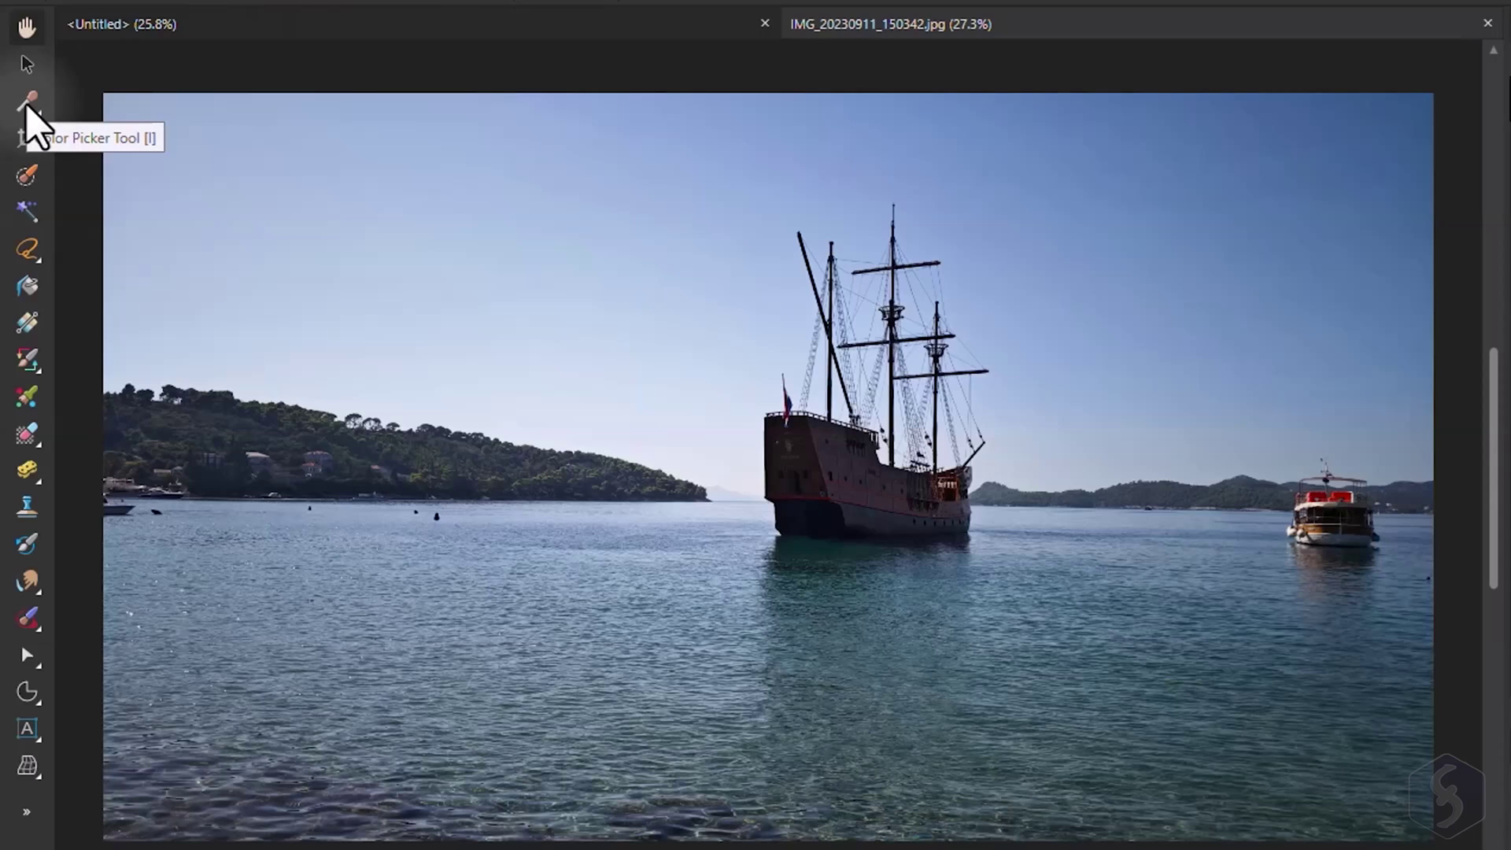
left_click(27, 106)
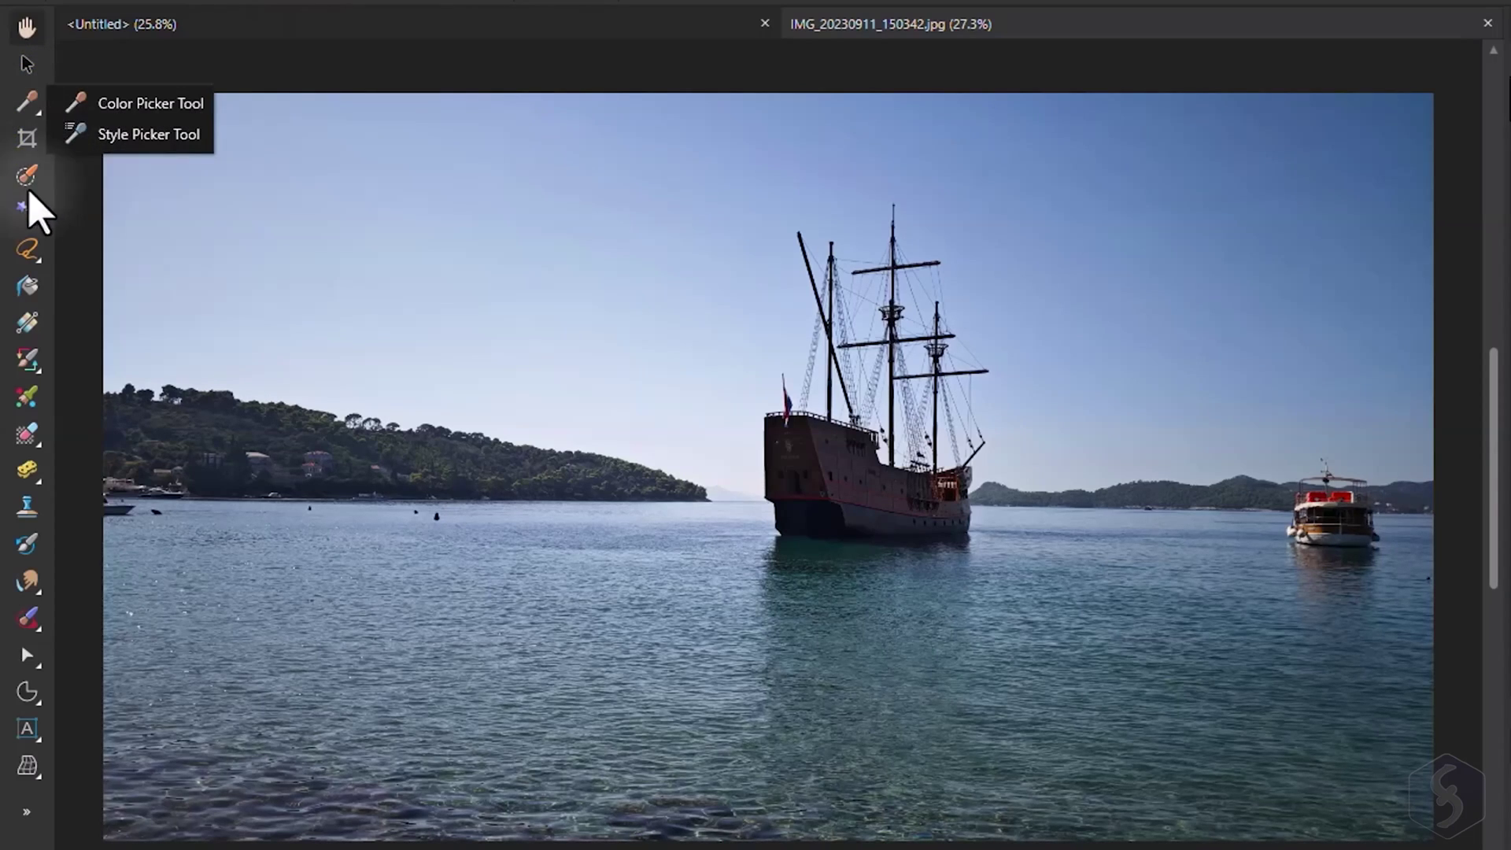
left_click(26, 250)
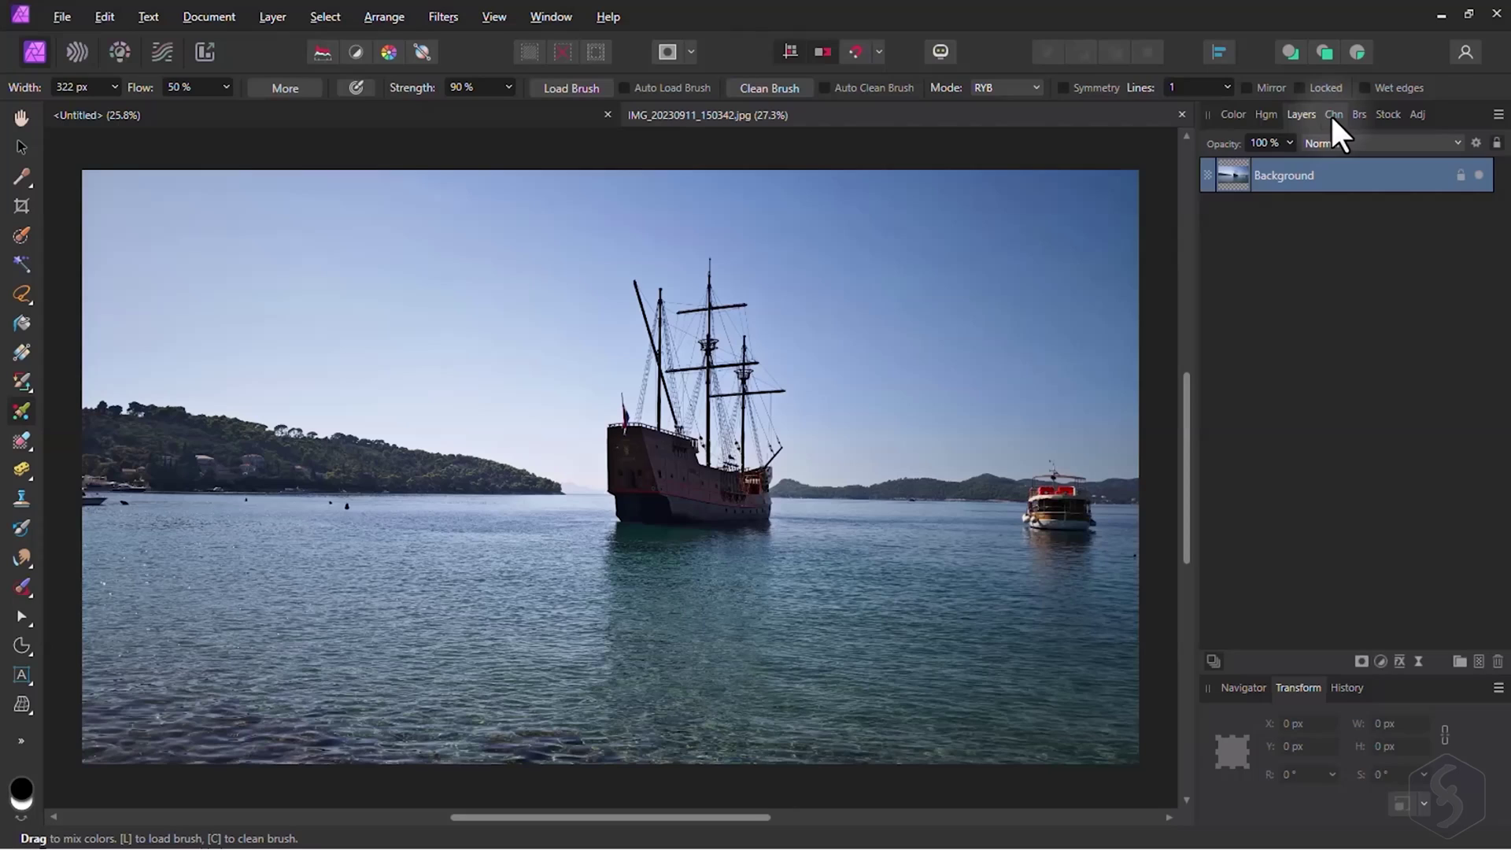
left_click(1344, 114)
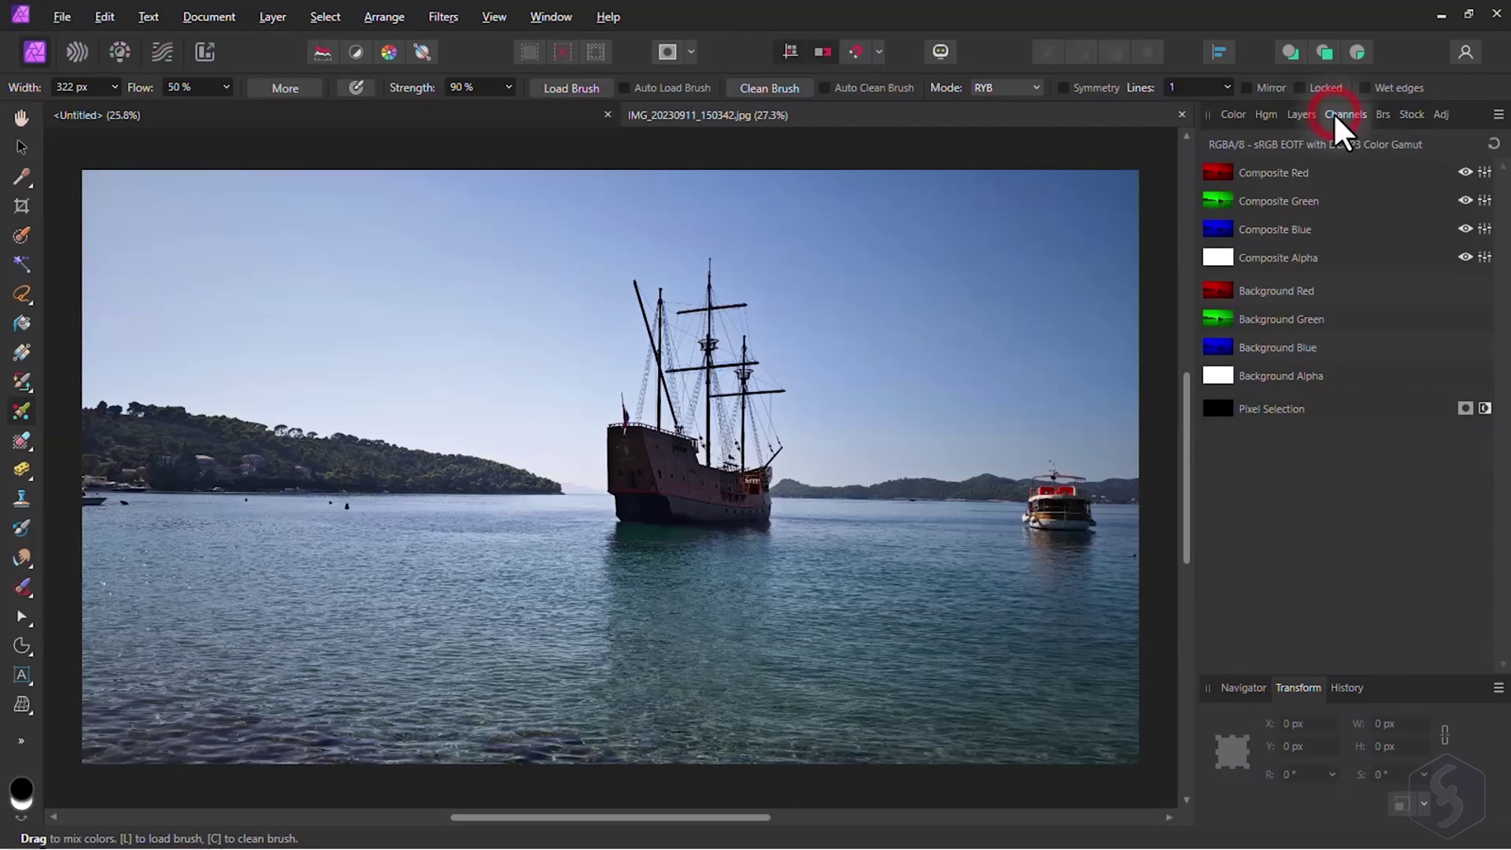
left_click(1382, 115)
left_click(1266, 115)
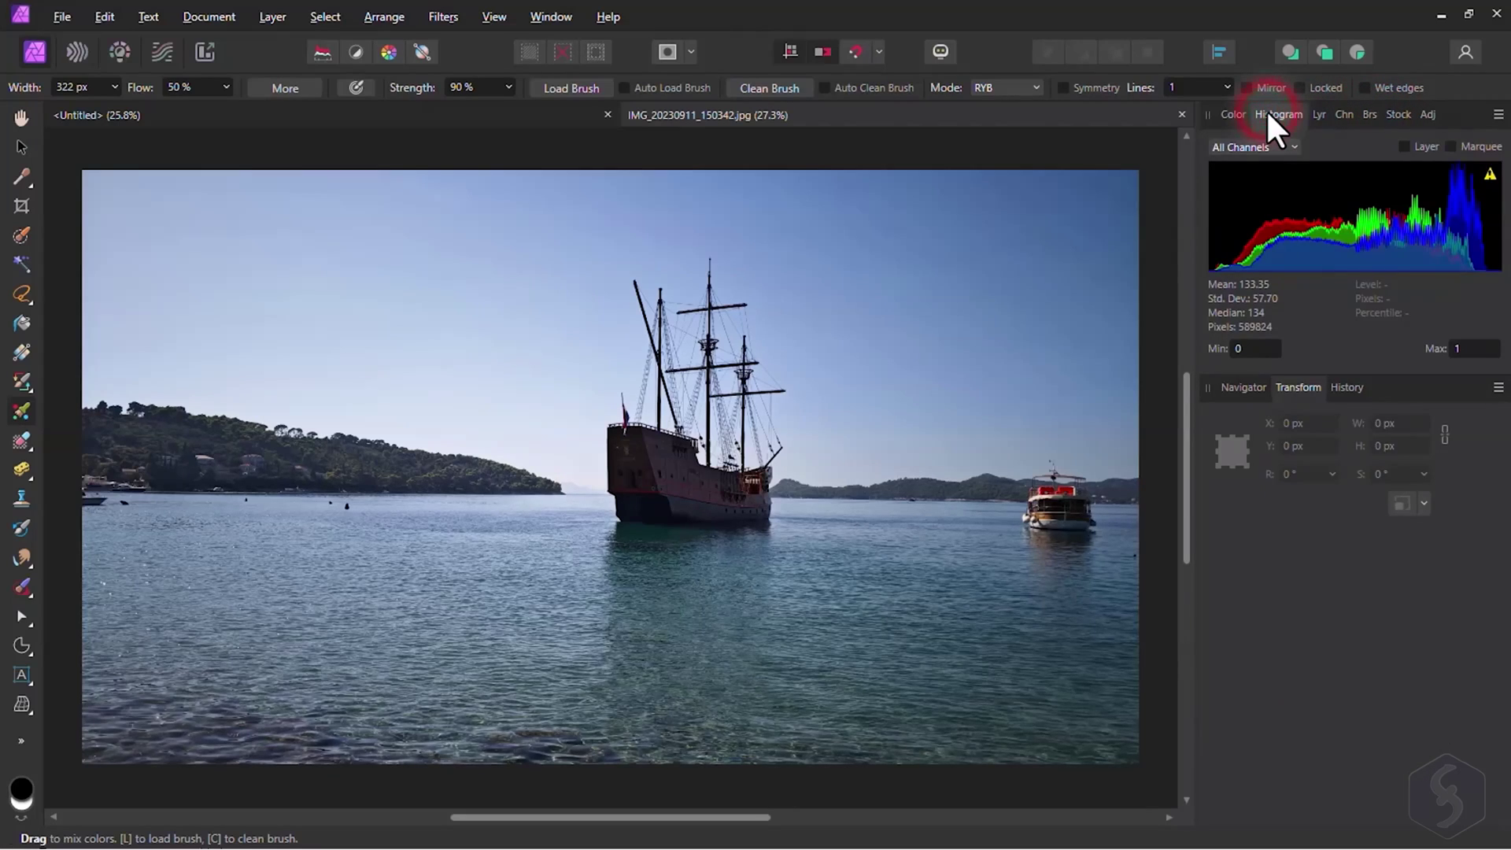
left_click(1232, 115)
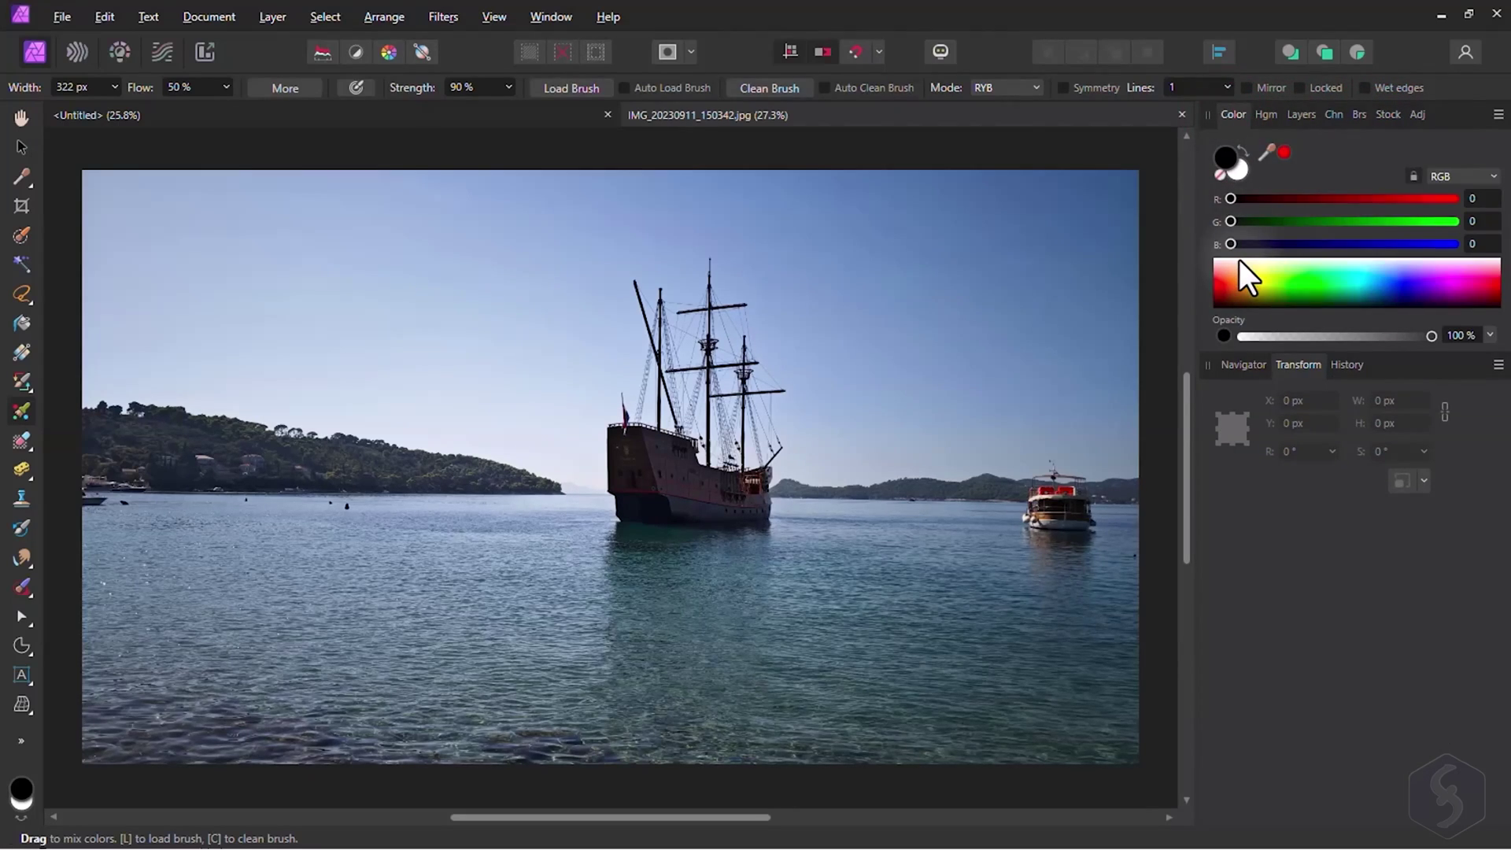
left_click(554, 17)
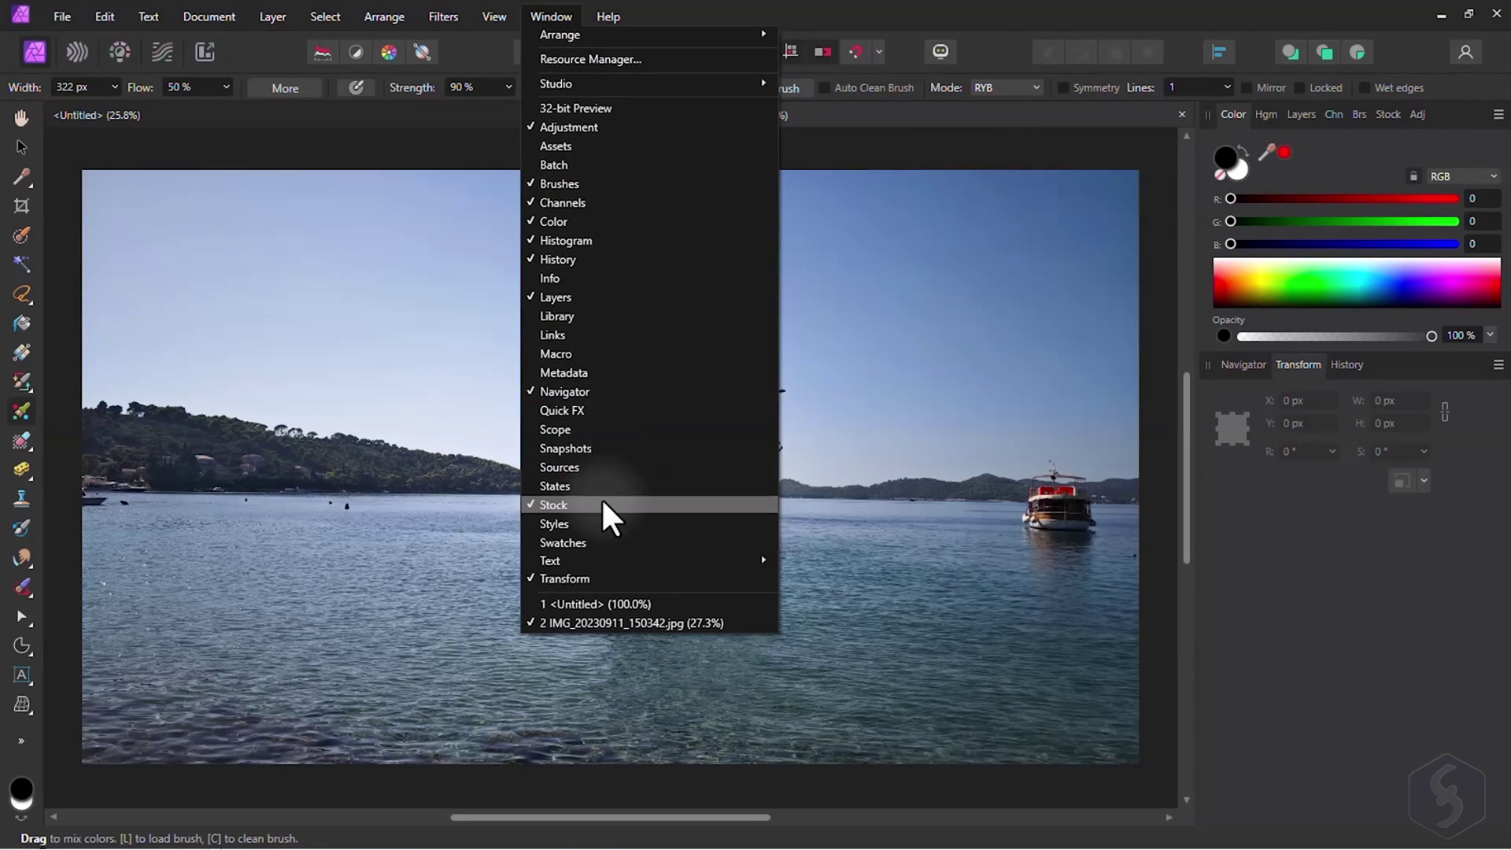
left_click(595, 429)
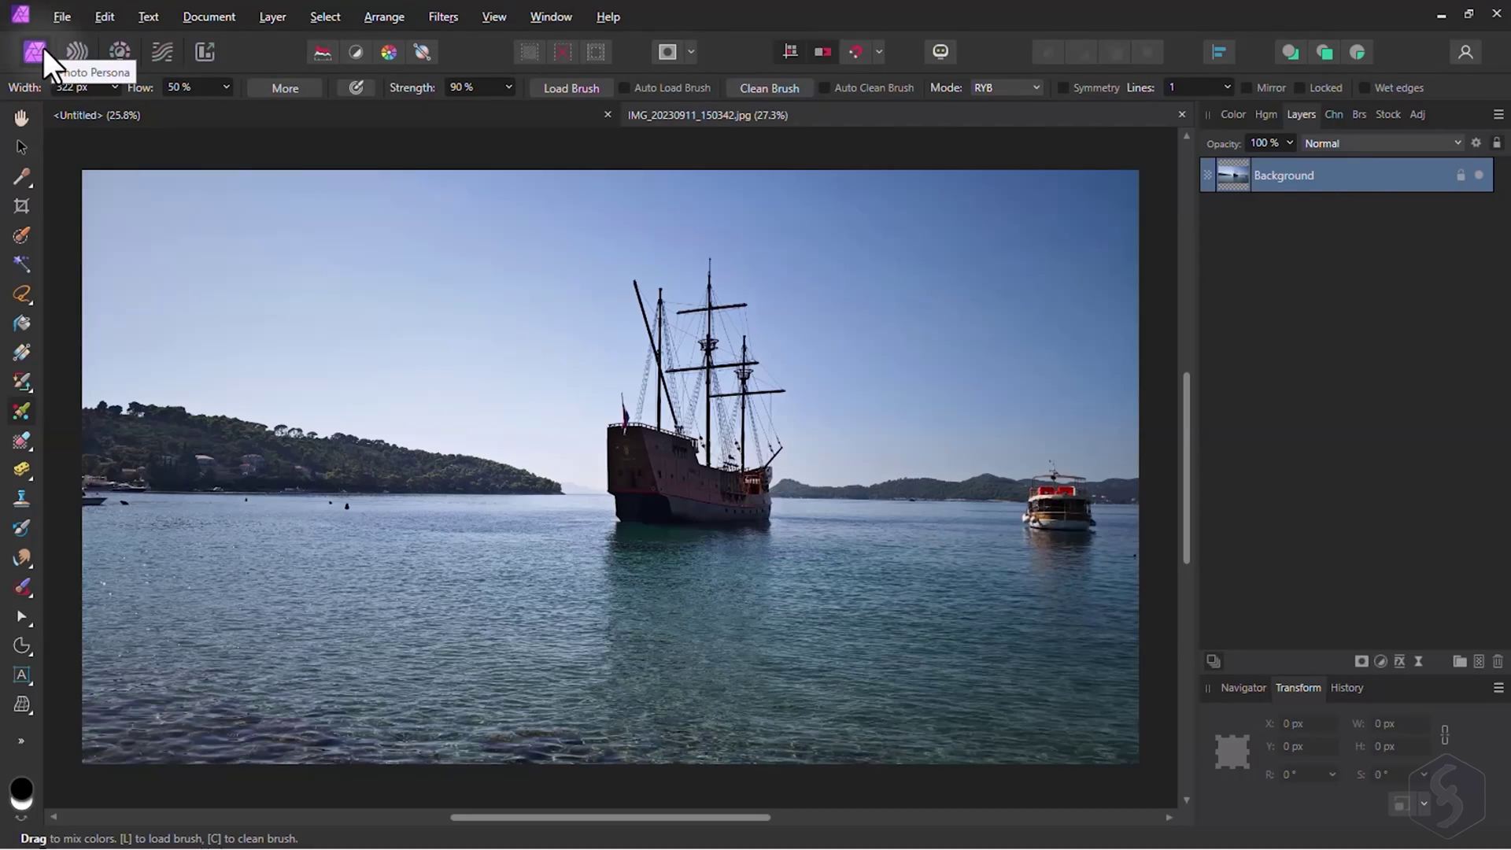
- Enter the Liquify persona and apply it unchanged, returning to the Photo persona
left_click(74, 51)
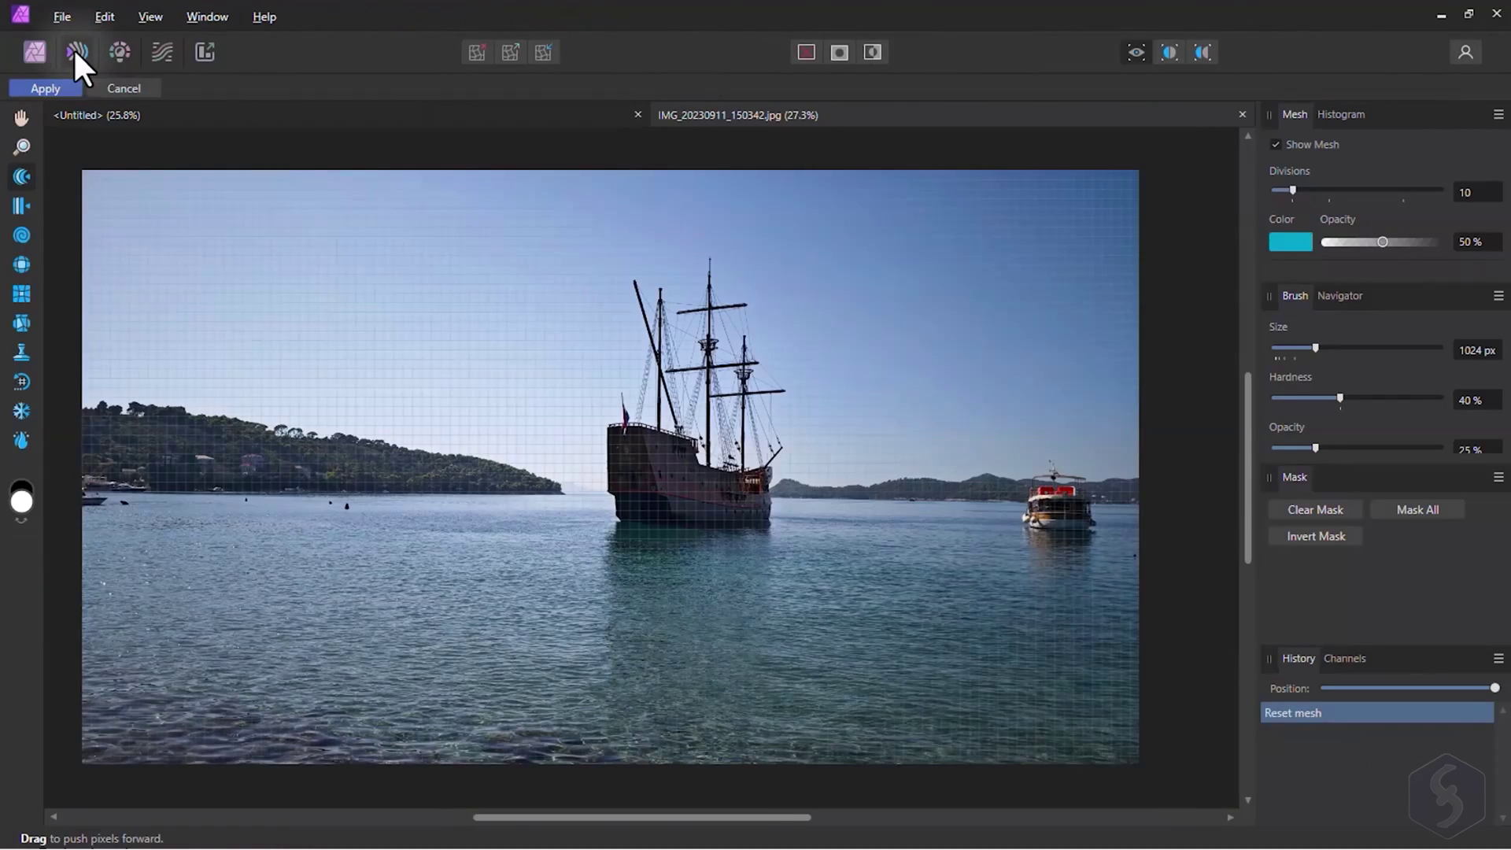
left_click(115, 52)
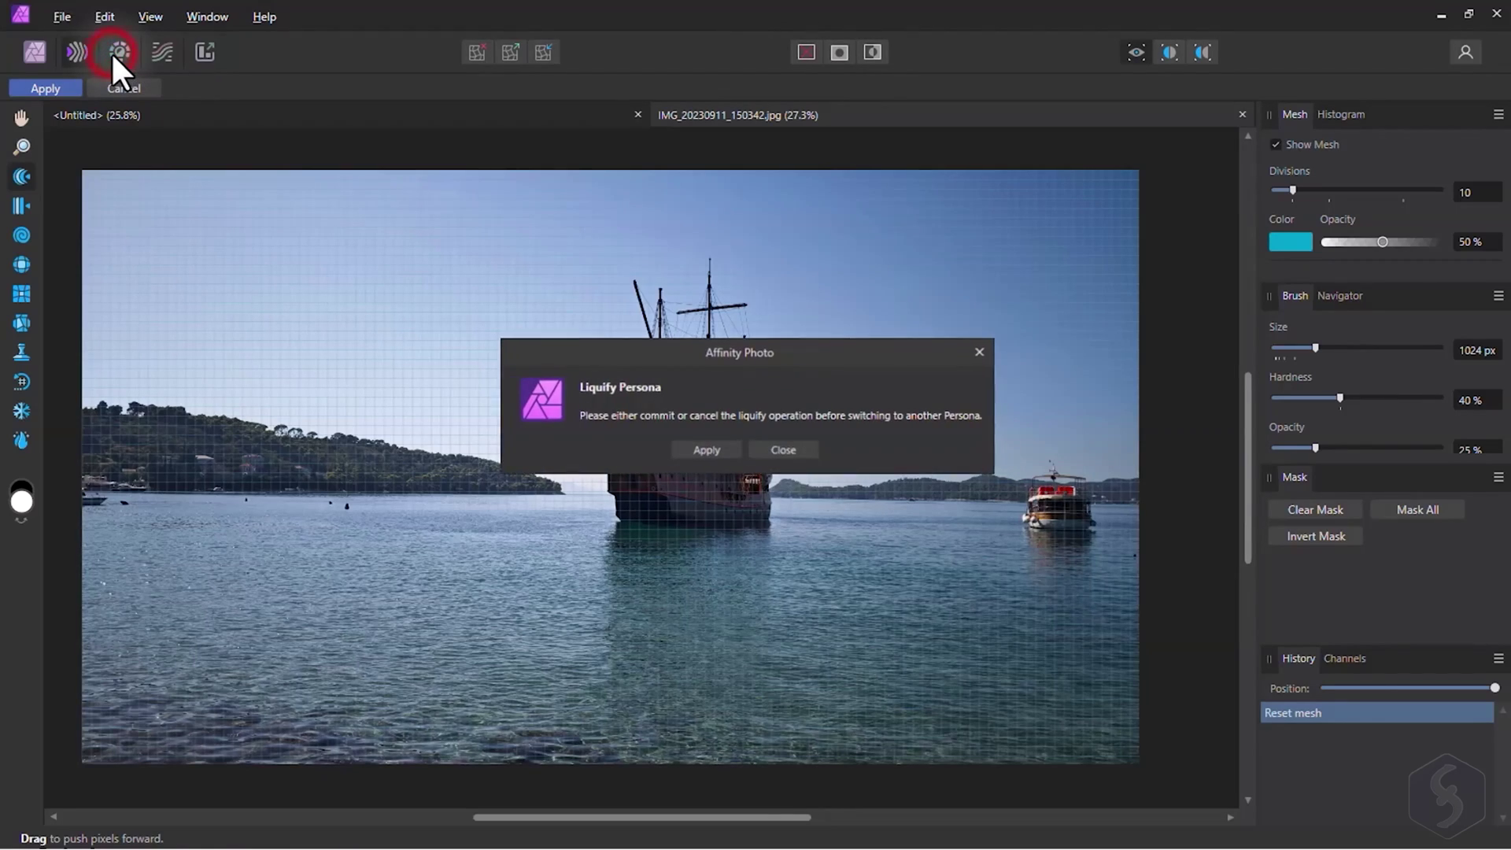
left_click(692, 455)
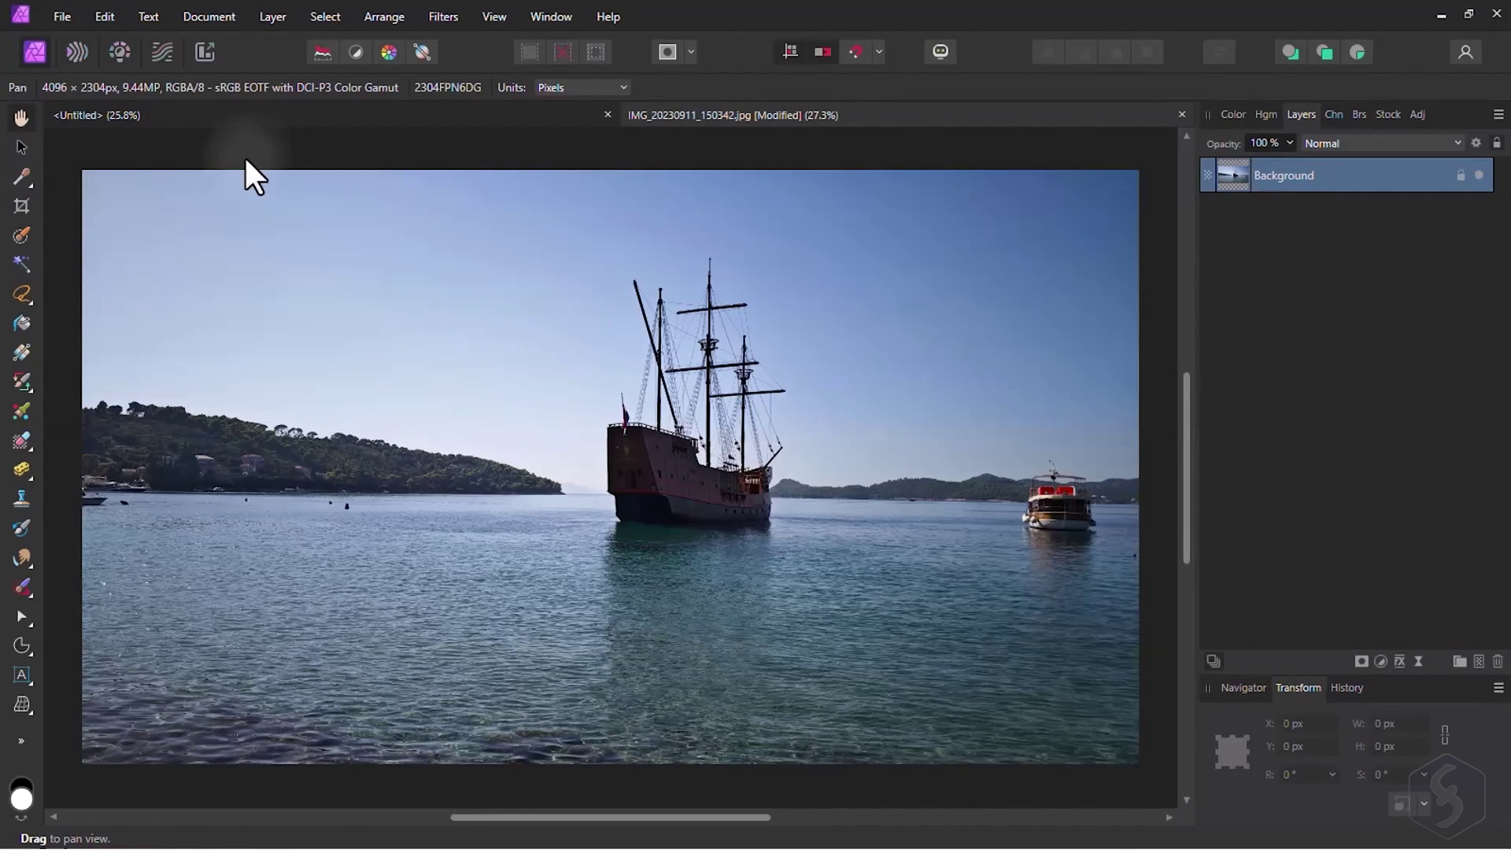
- Enter the Develop persona and commit it unchanged, returning to the Photo persona
left_click(116, 46)
left_click(36, 49)
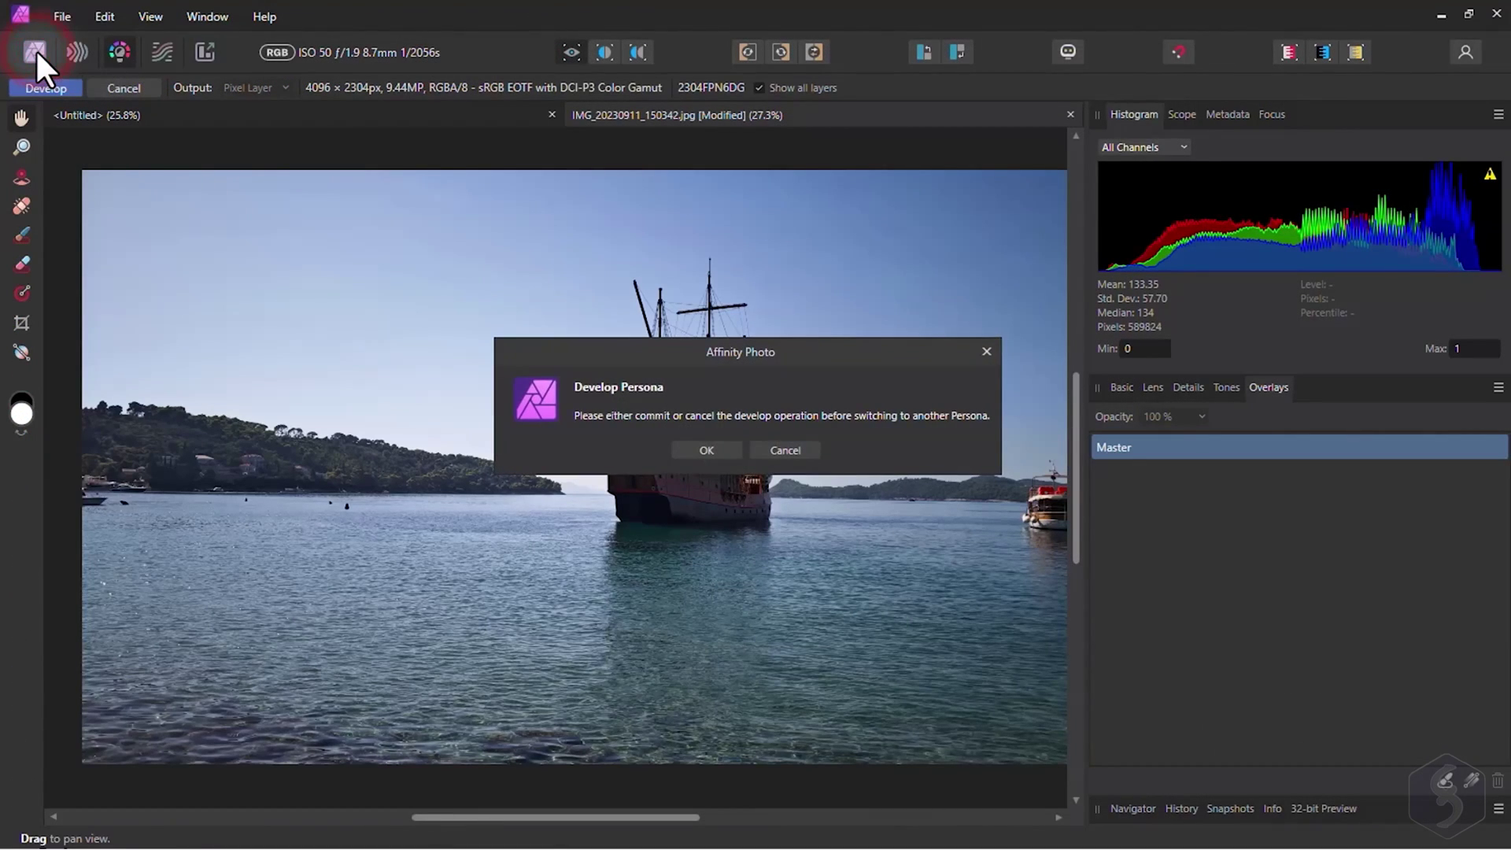
left_click(707, 450)
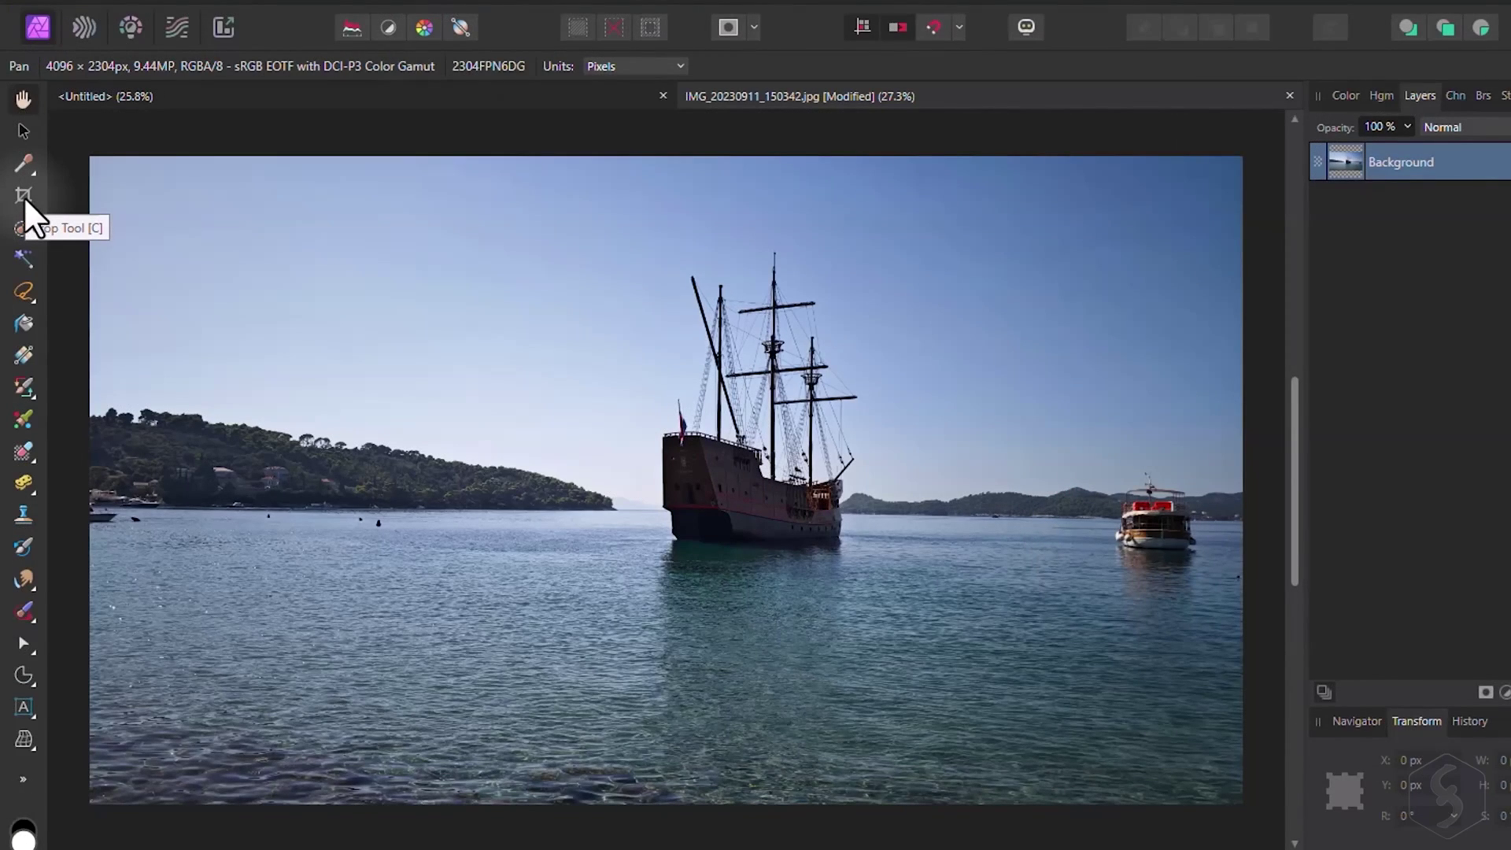
- Crop the ship photo to 3646 × 1924 px, trimming the small boat and bottom water
left_click(24, 196)
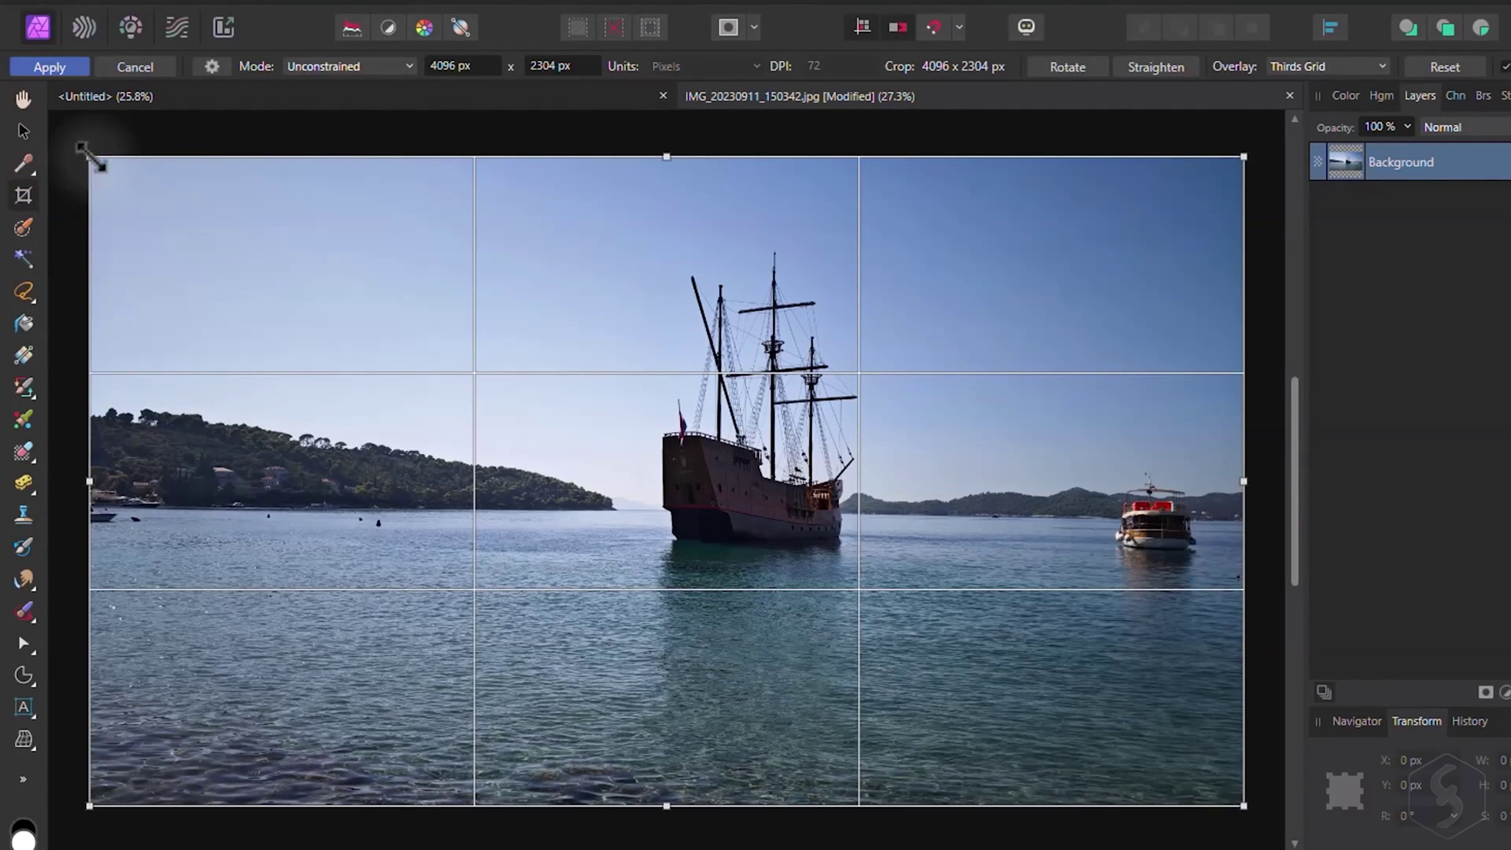
left_click_drag(89, 158, 459, 337)
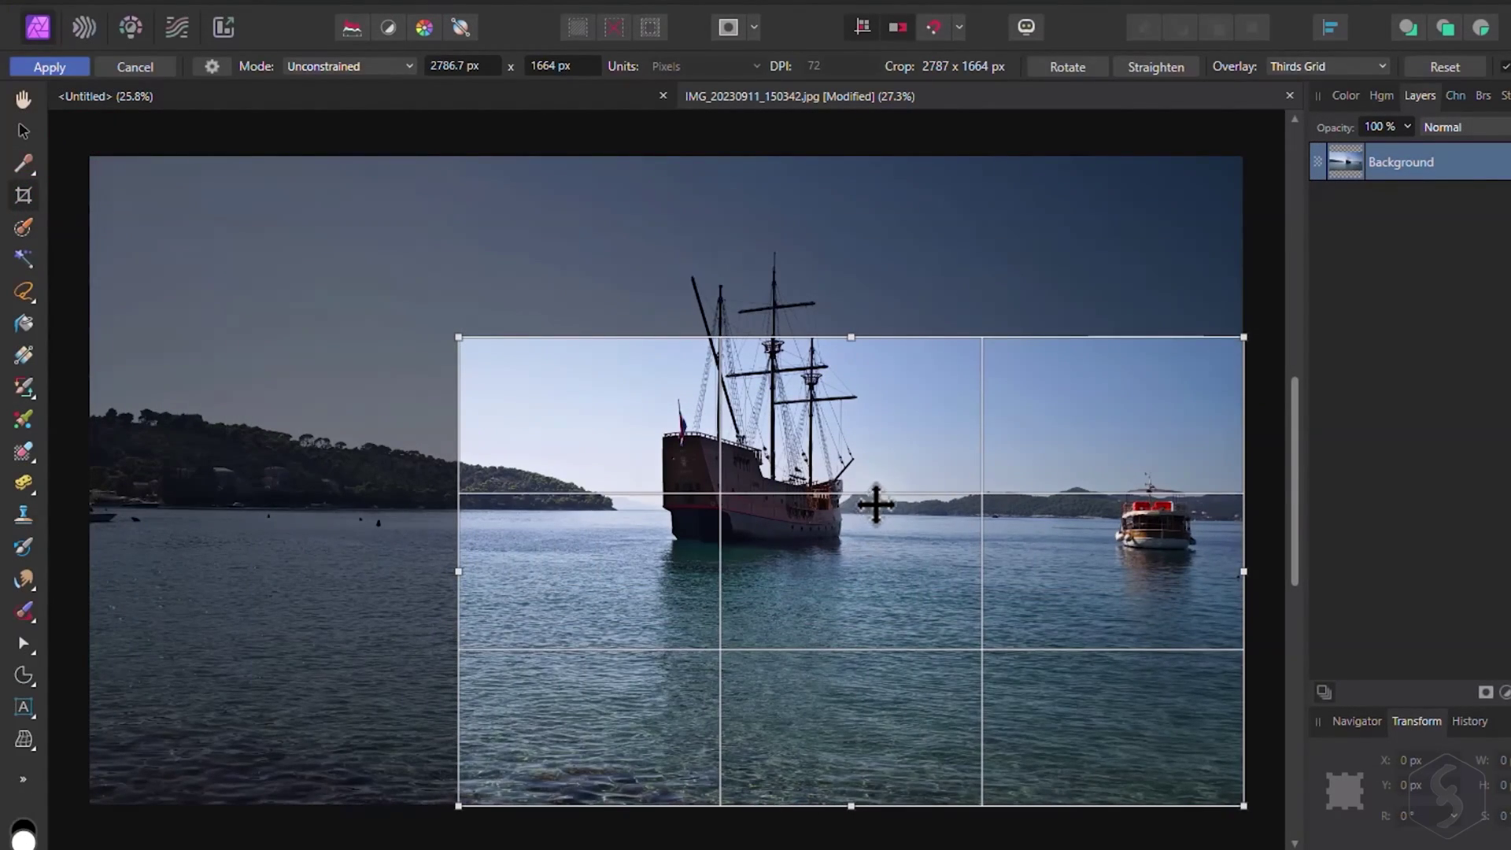
left_click_drag(891, 479, 727, 399)
mouse_move(1117, 236)
left_mouse_down()
mouse_move(1147, 260)
mouse_move(1128, 227)
left_mouse_up()
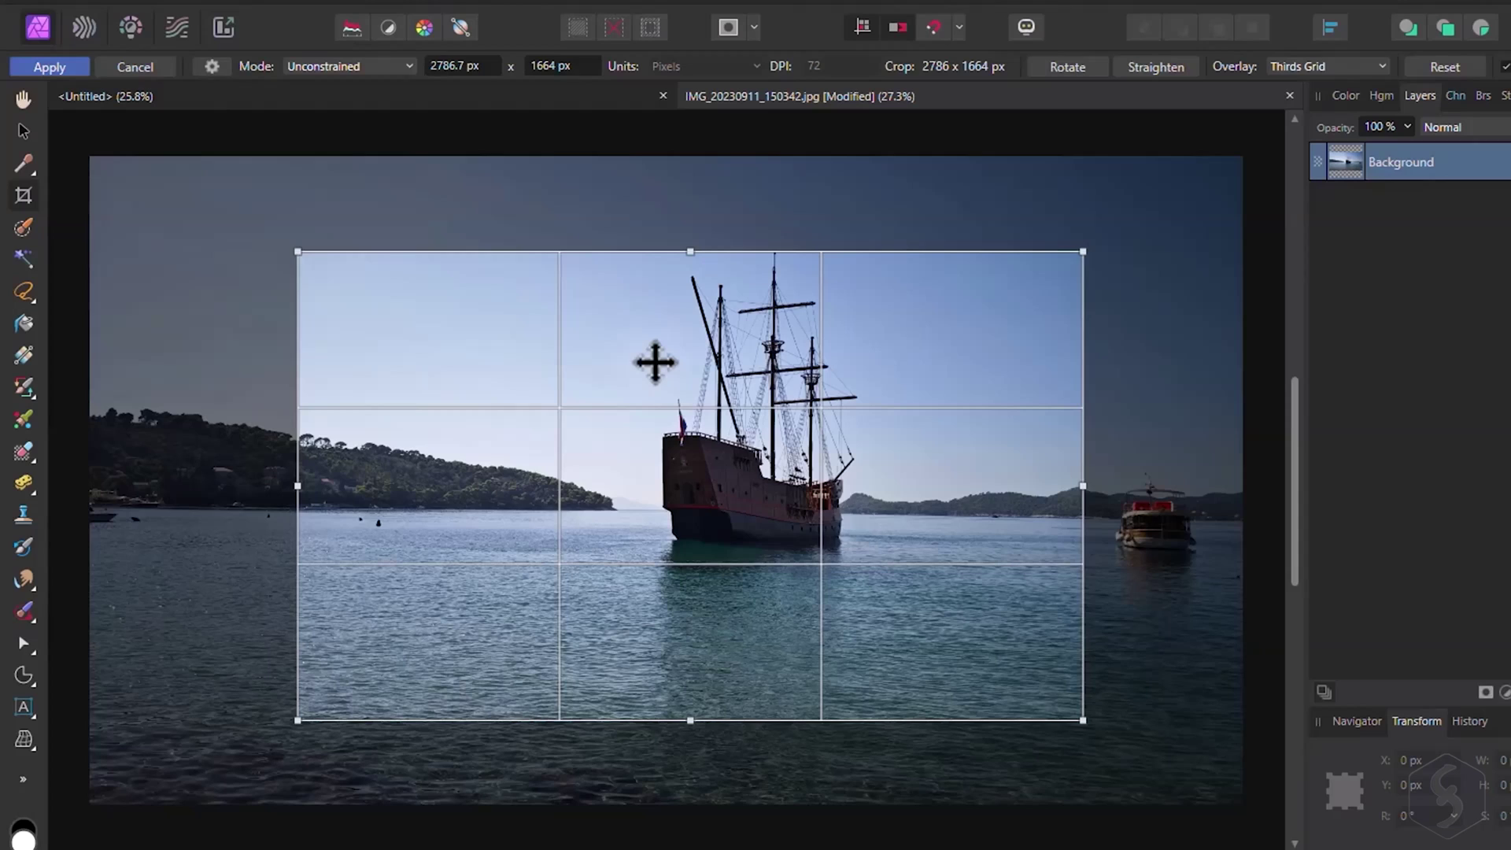
key("Escape")
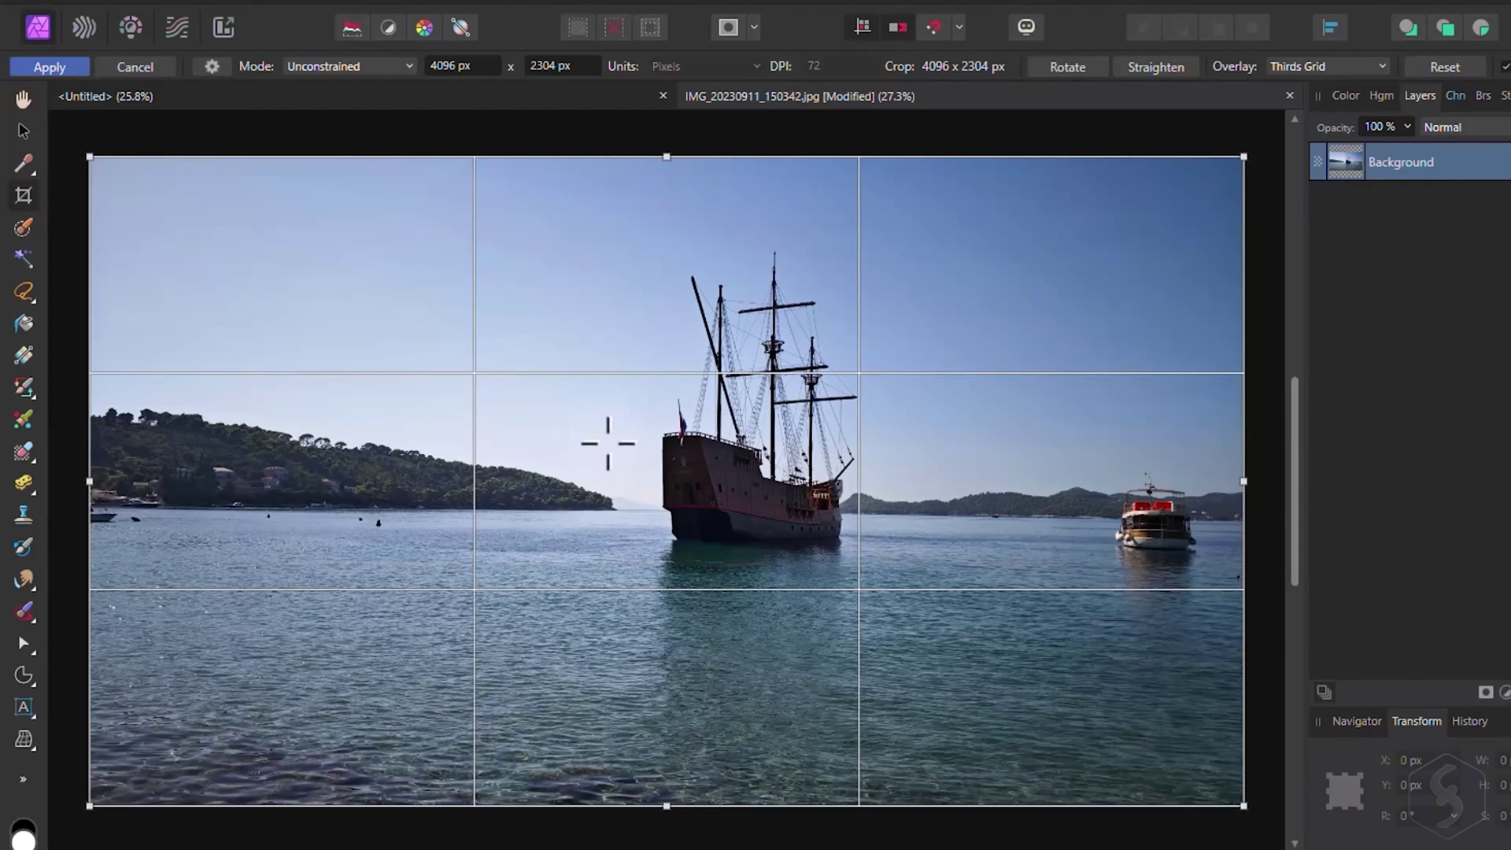
key("ctrl+z")
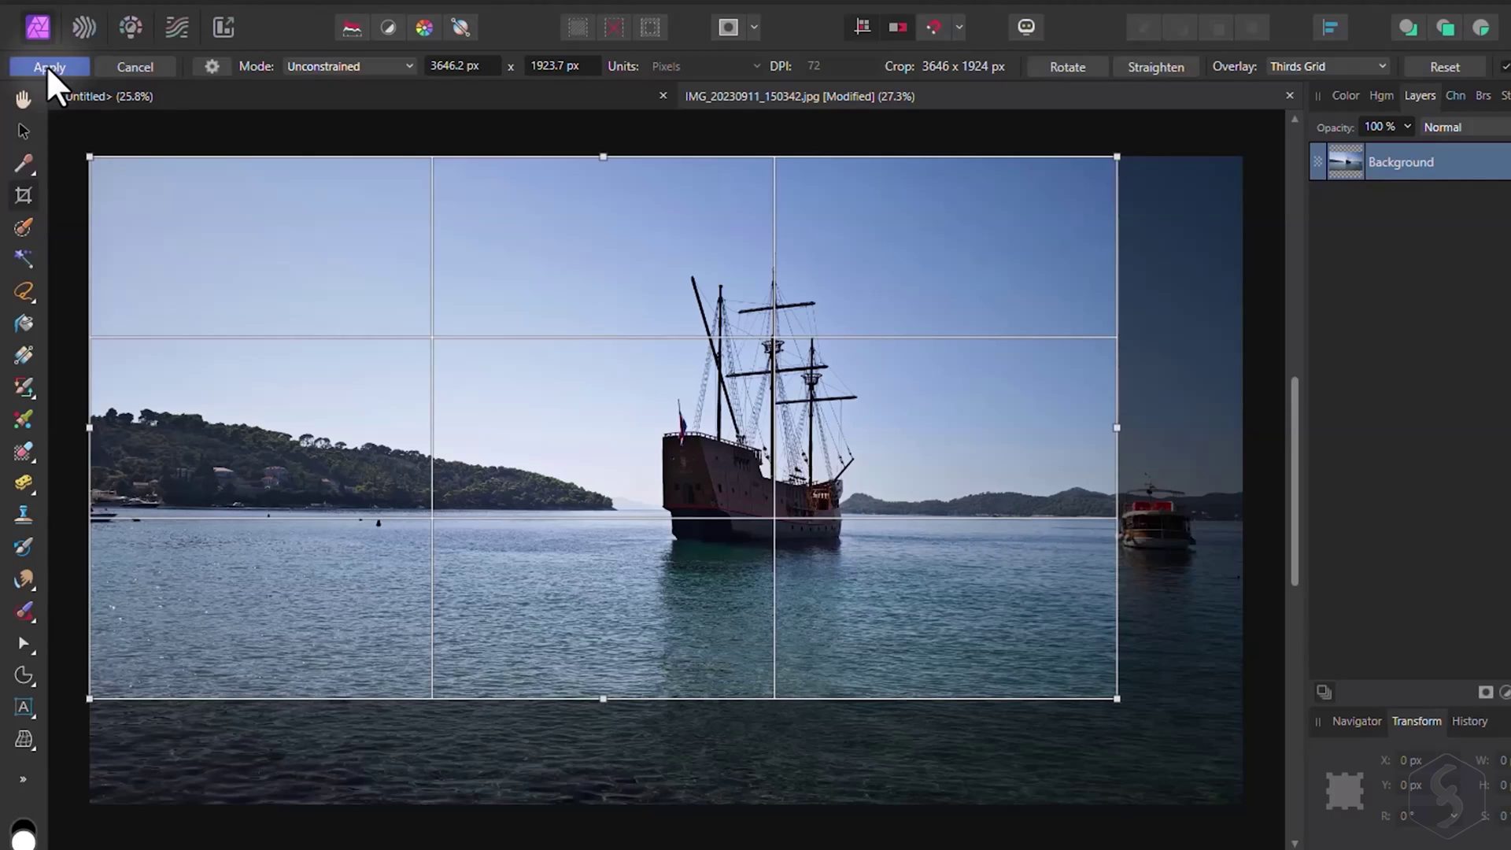
left_click(49, 67)
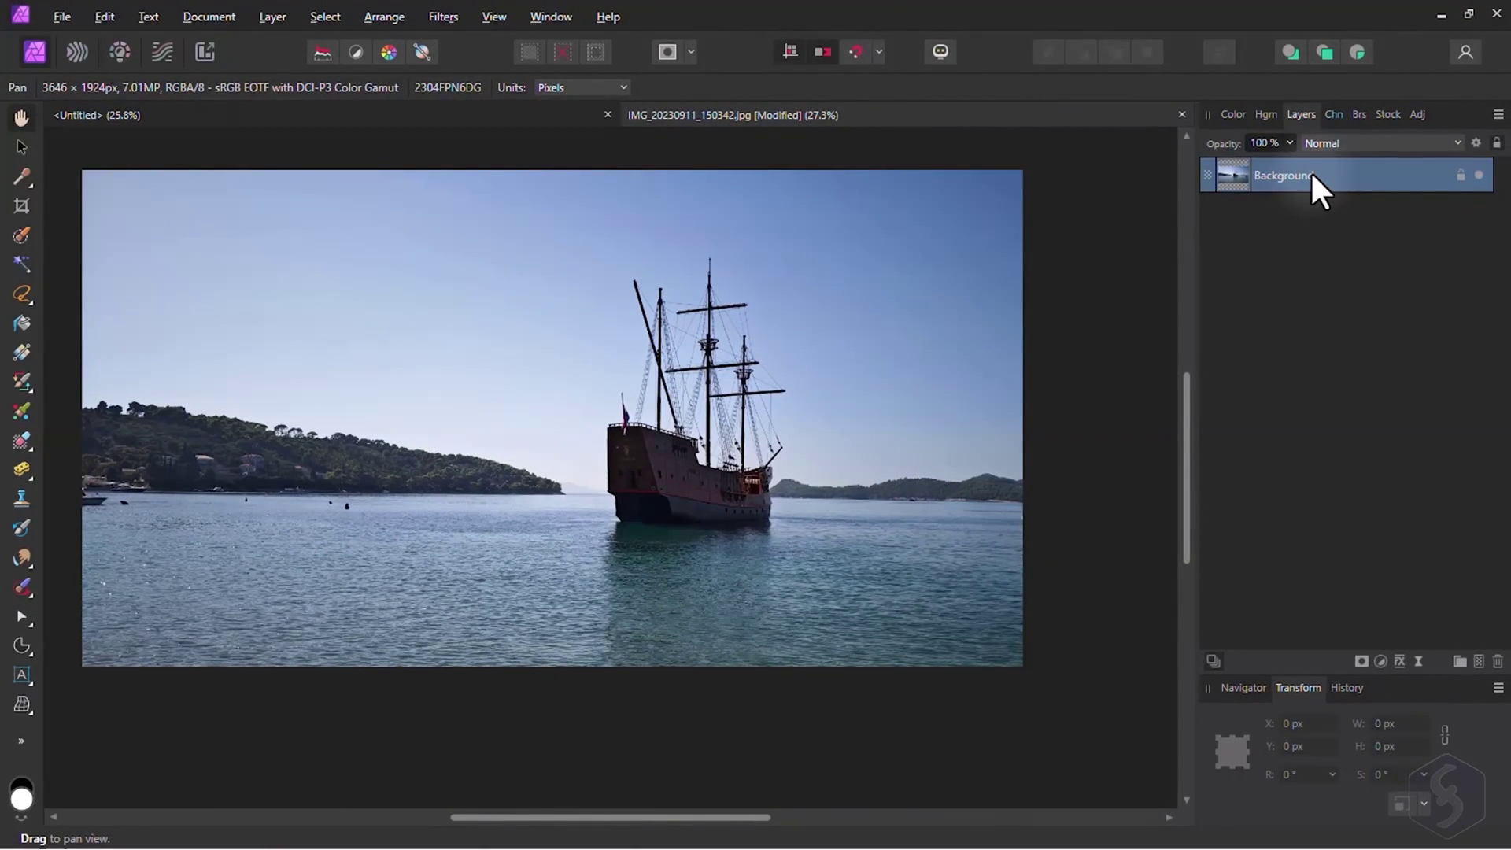
- Keep the Background layer name and smear three Mixer Brush strokes over the hillside and sky
double_click(1312, 175)
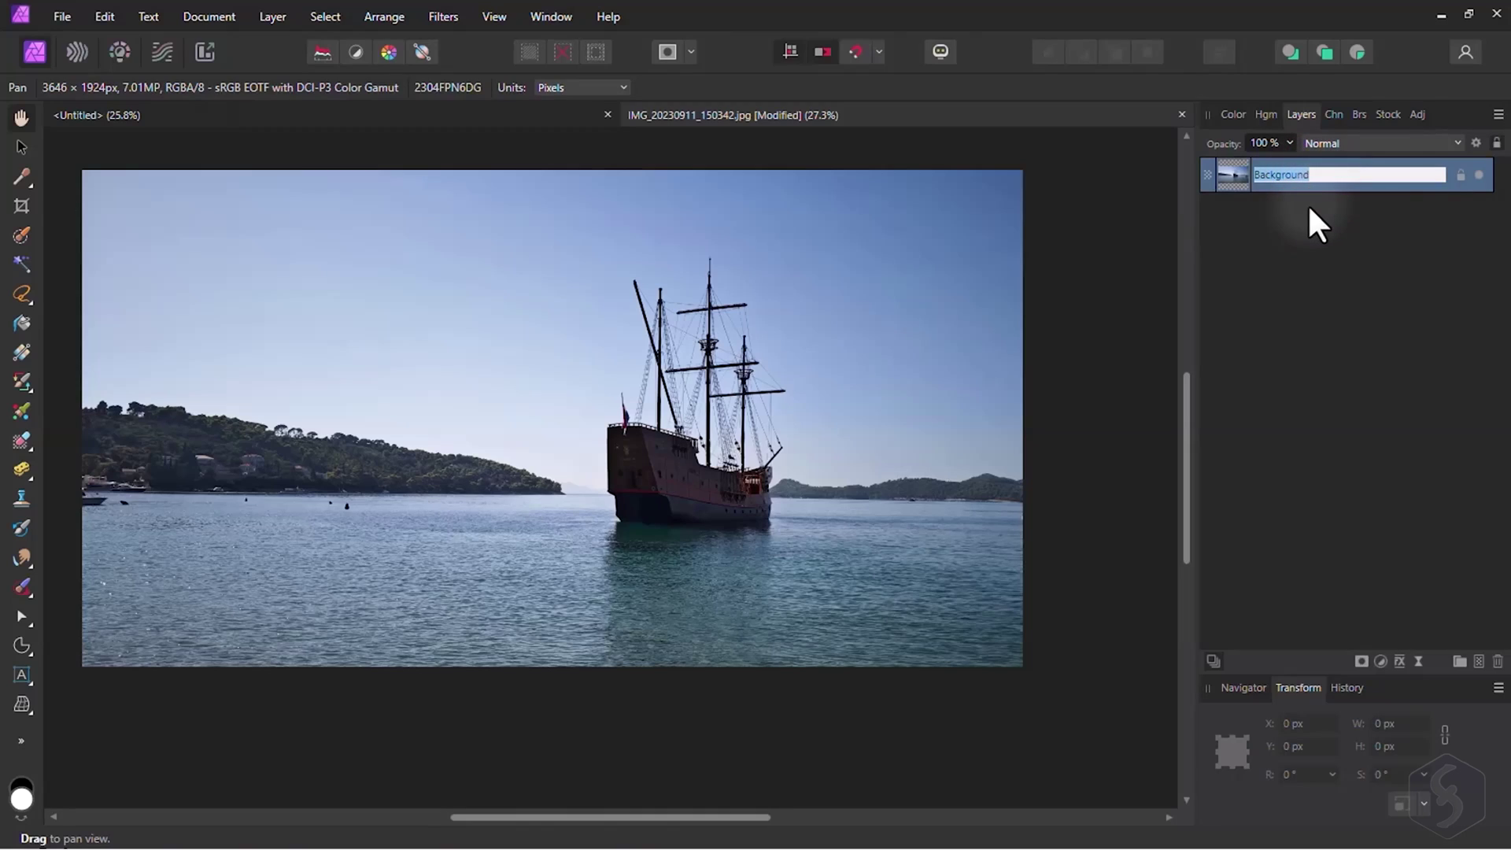
key("Return")
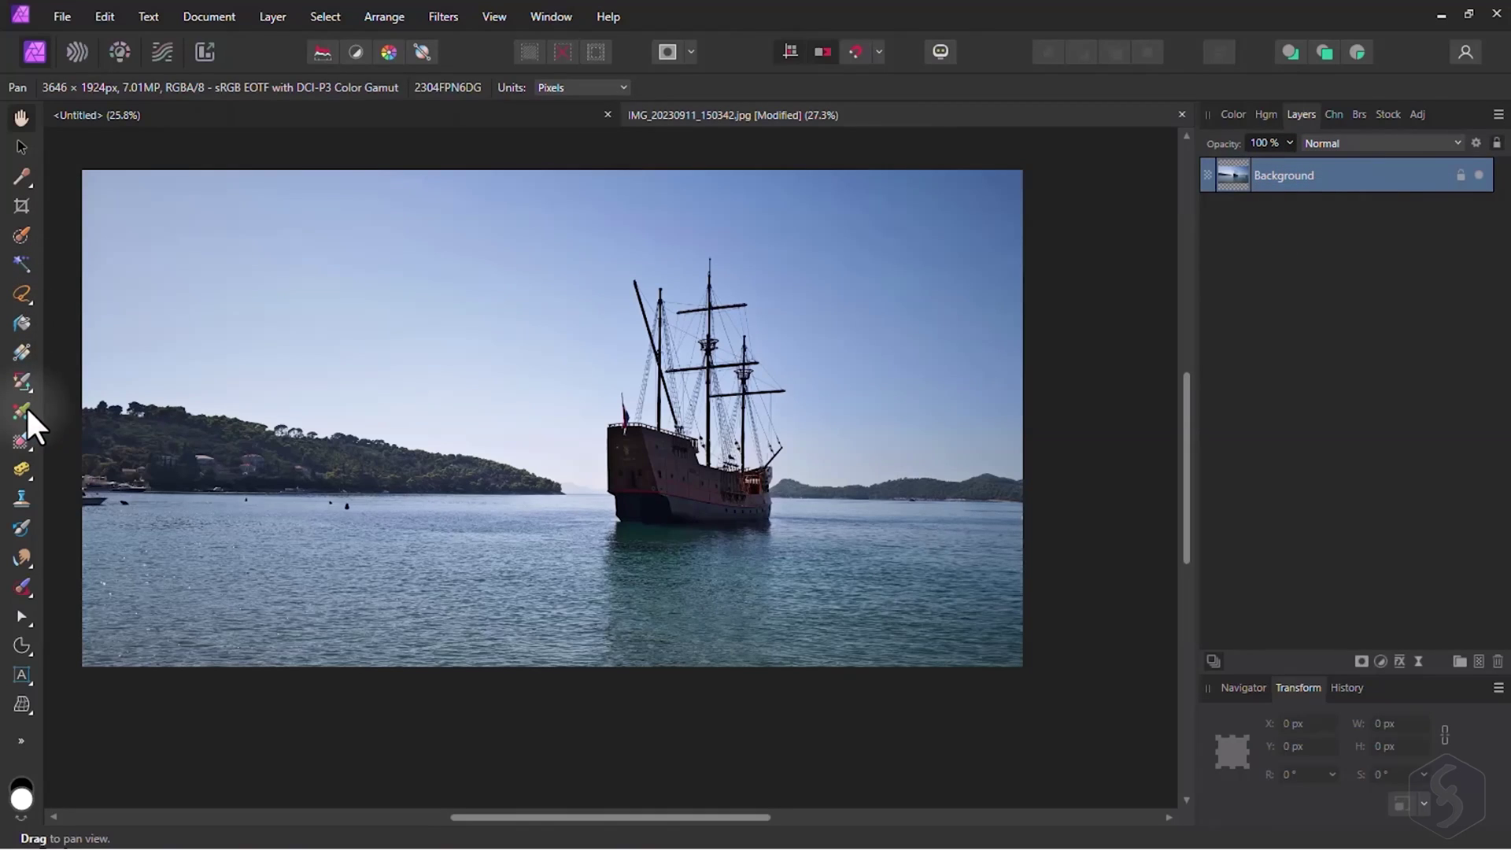
left_click(22, 409)
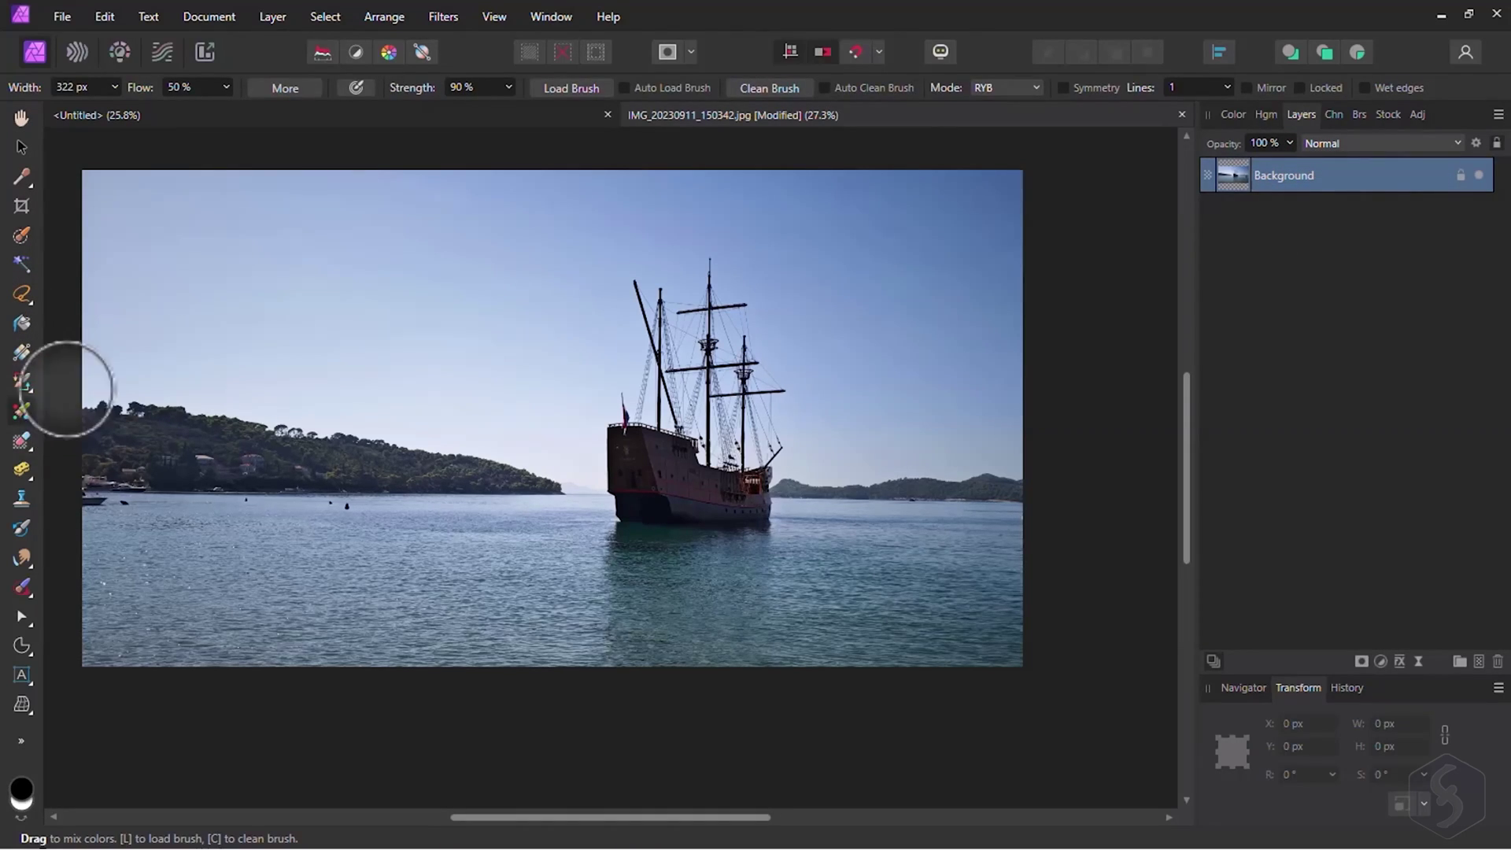
mouse_move(258, 367)
left_mouse_down()
mouse_move(262, 440)
mouse_move(336, 460)
mouse_move(399, 432)
mouse_move(385, 337)
left_mouse_up()
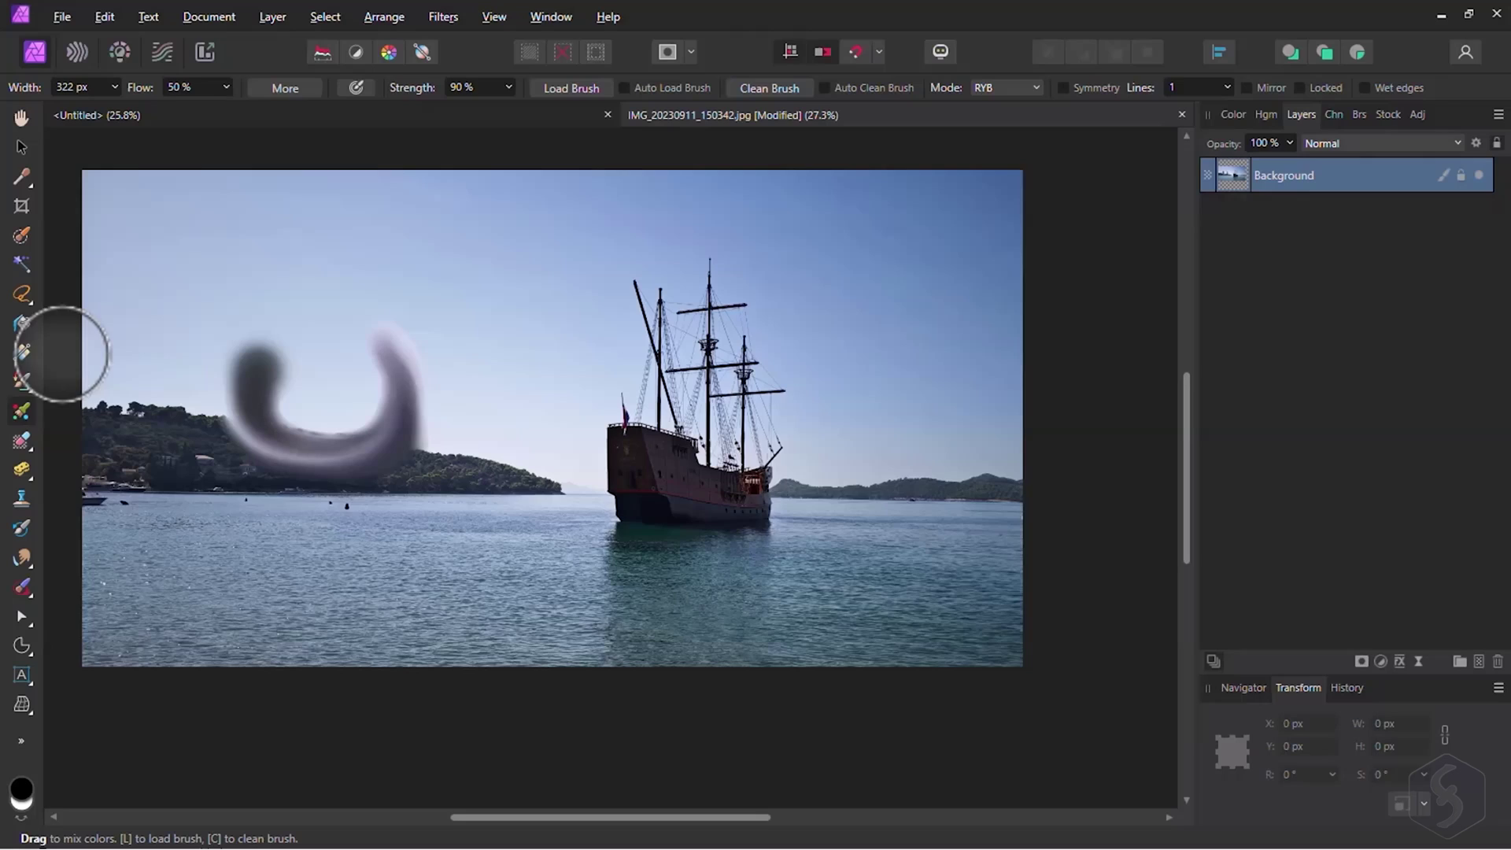
scroll(62, 354, "up", 3)
mouse_move(864, 533)
left_mouse_down()
mouse_move(857, 574)
mouse_move(905, 615)
mouse_move(1020, 516)
mouse_move(889, 440)
left_mouse_up()
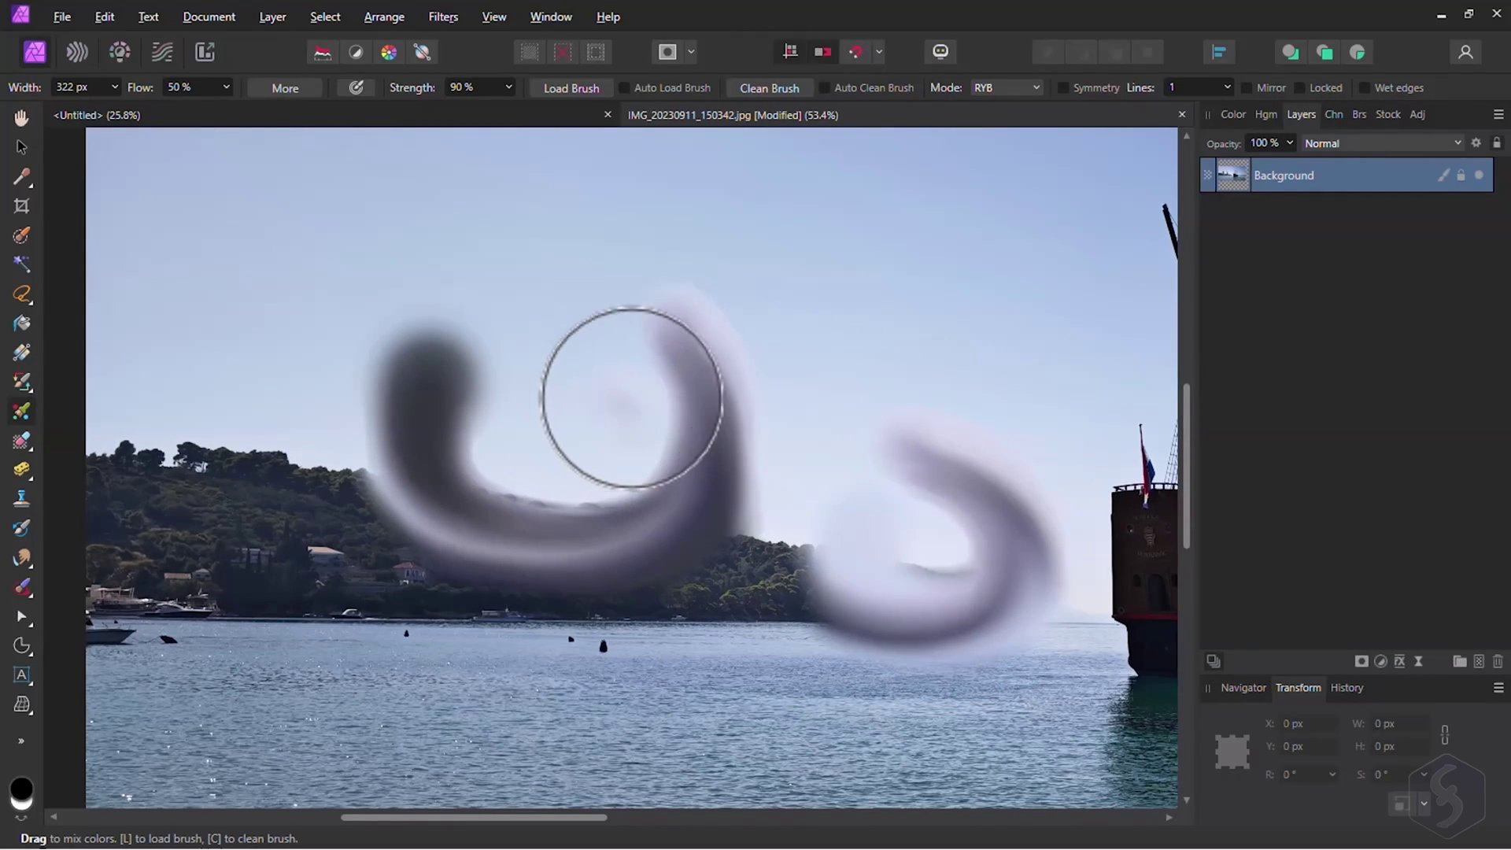
mouse_move(981, 270)
left_mouse_down()
mouse_move(829, 226)
mouse_move(527, 226)
left_mouse_up()
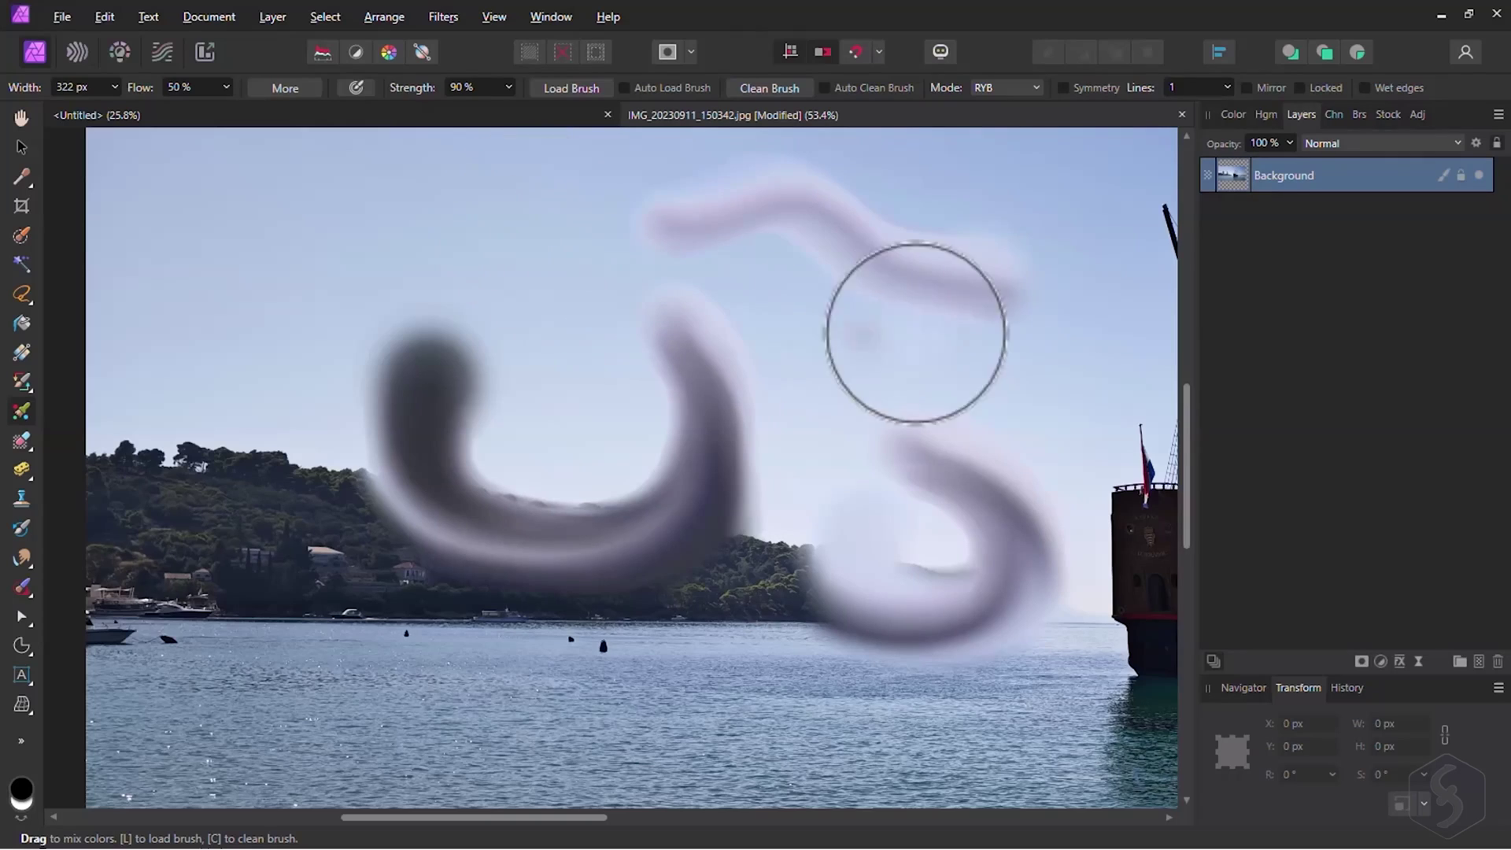
- Undo the strokes and revert to the Raster crop state in the History panel
key("ctrl+z")
key("ctrl+z")
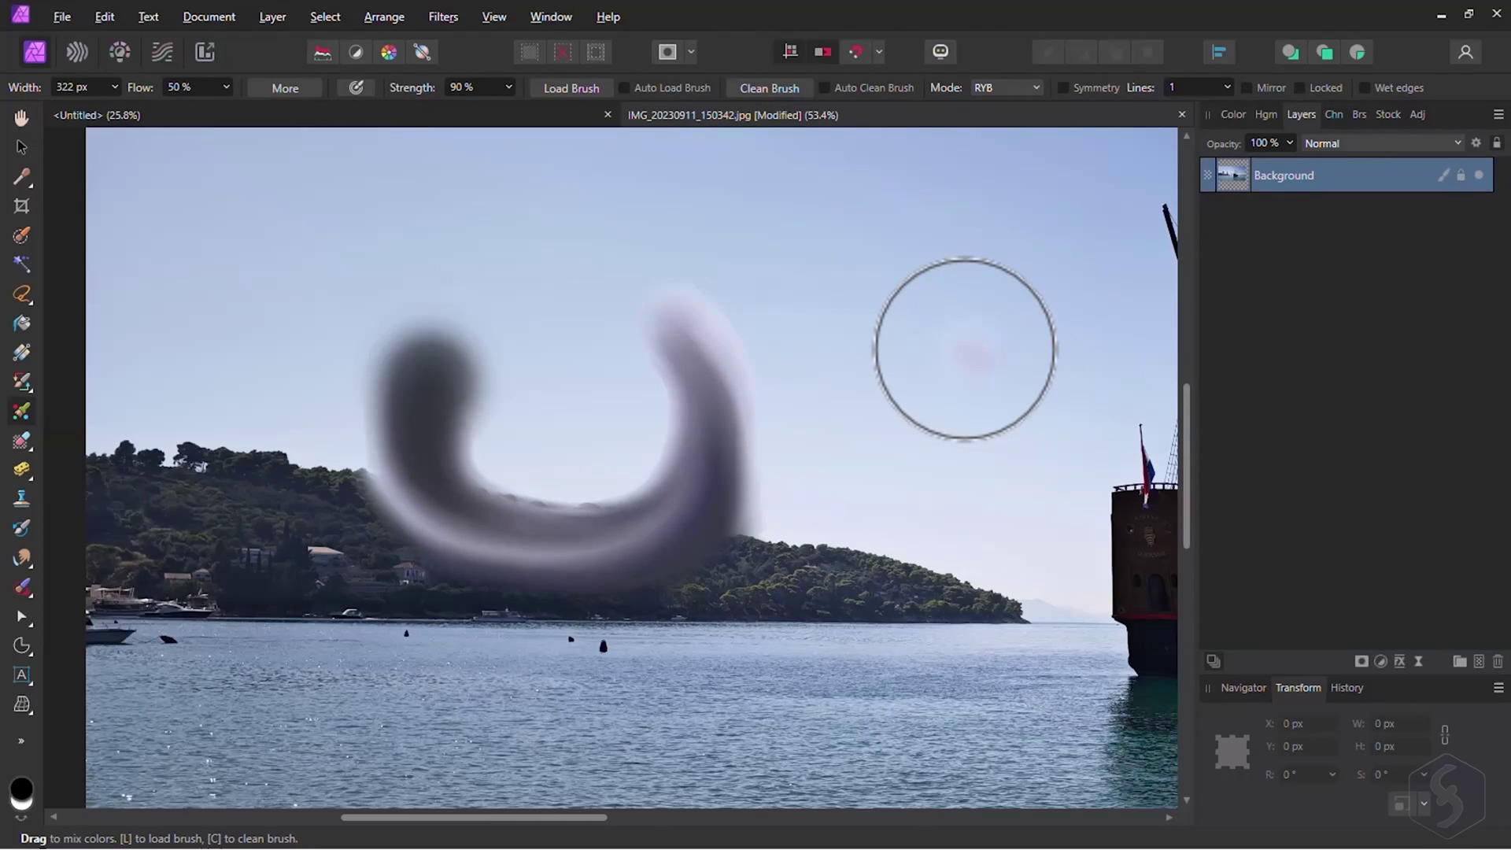
left_click(1346, 688)
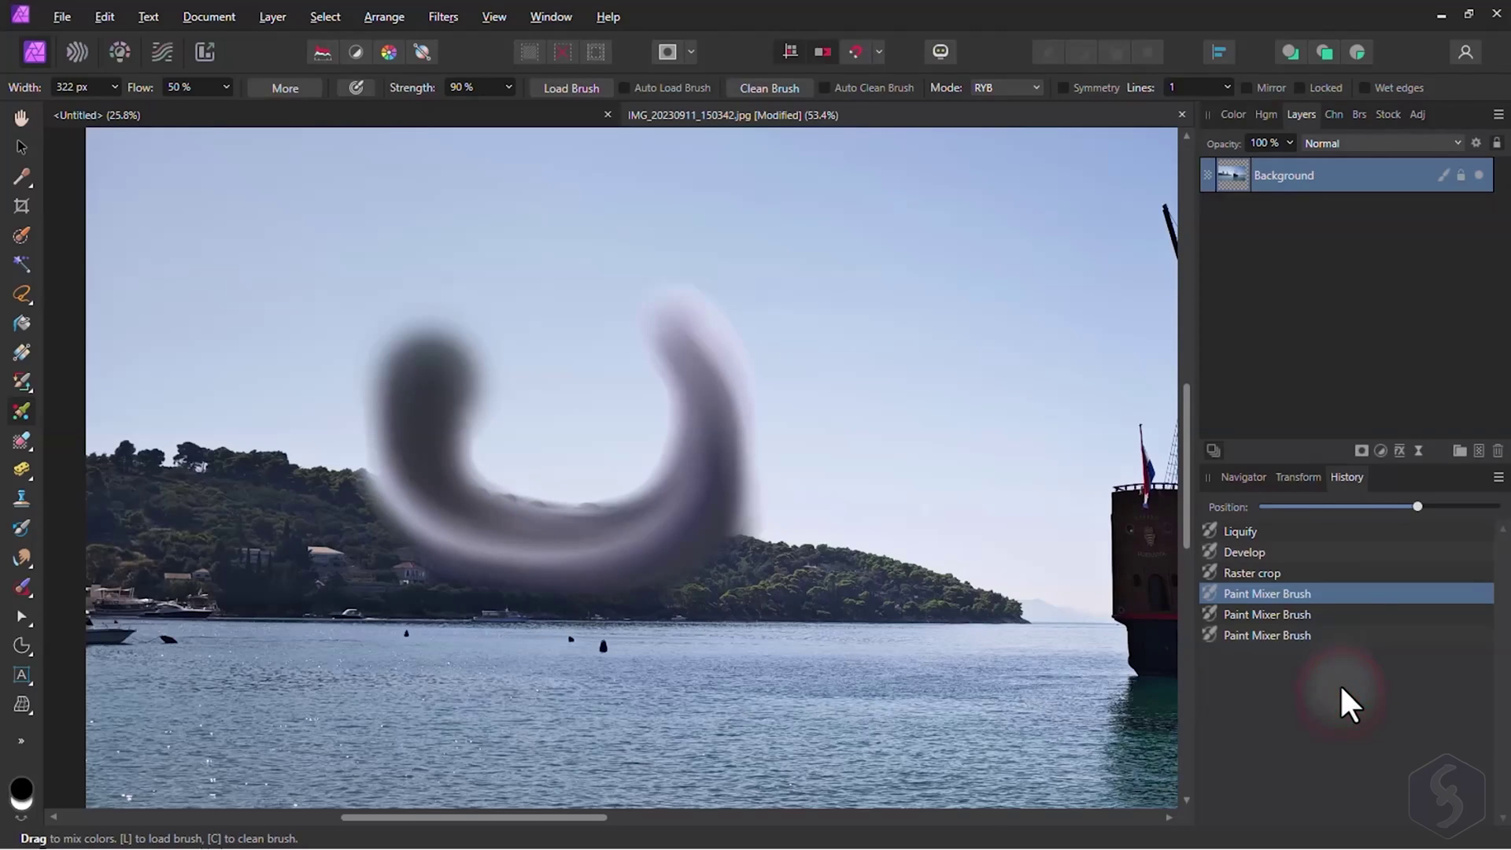
left_click(1291, 615)
left_click(1291, 636)
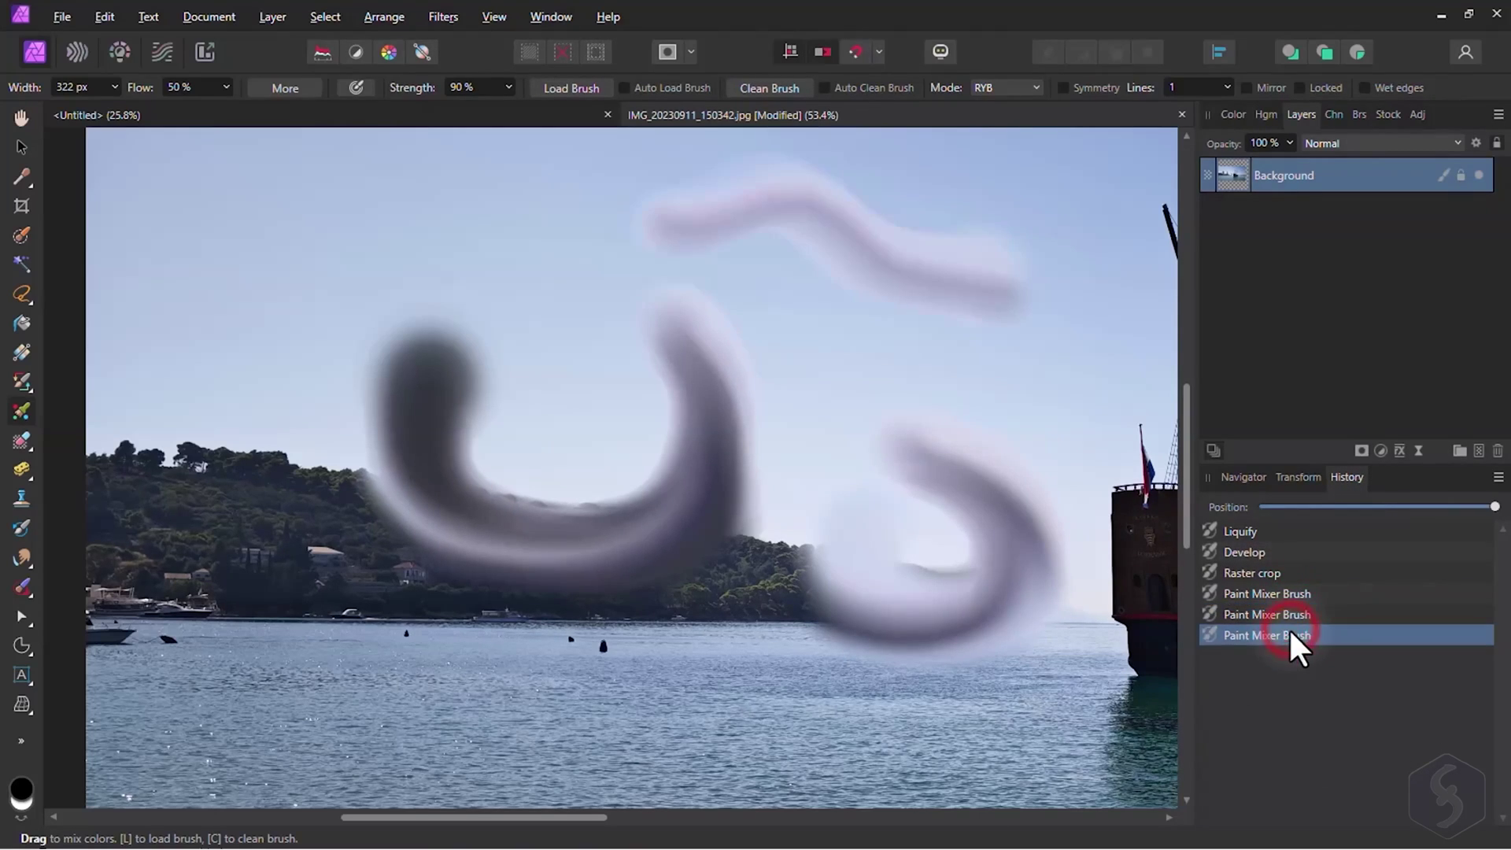
left_click(1292, 614)
left_click(1287, 593)
left_click(1283, 573)
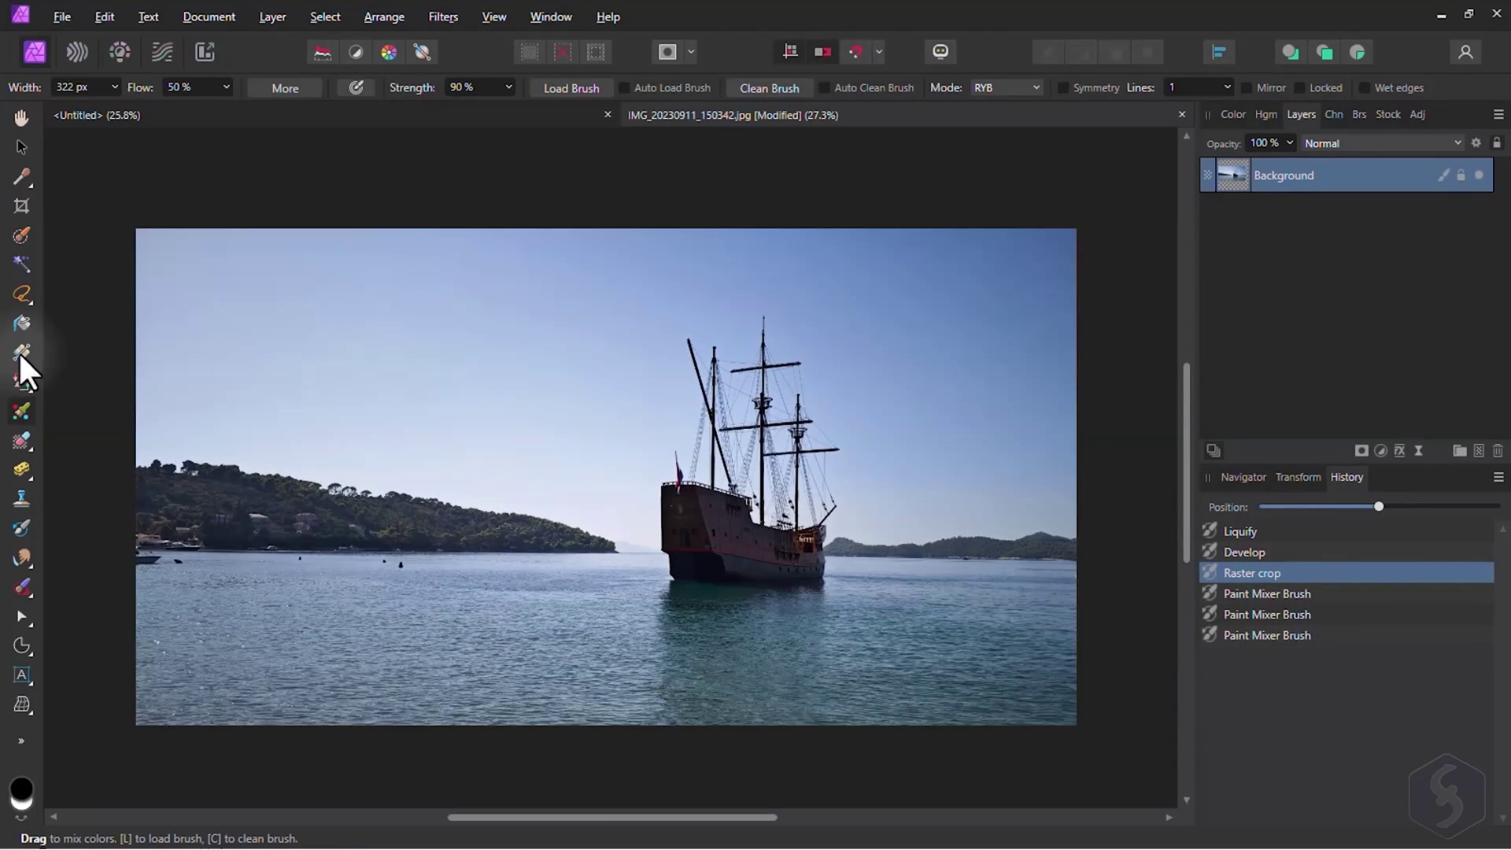
- Select the plain Paint Brush, pick bright blue and paint a test stroke across the sky
left_click(12, 380)
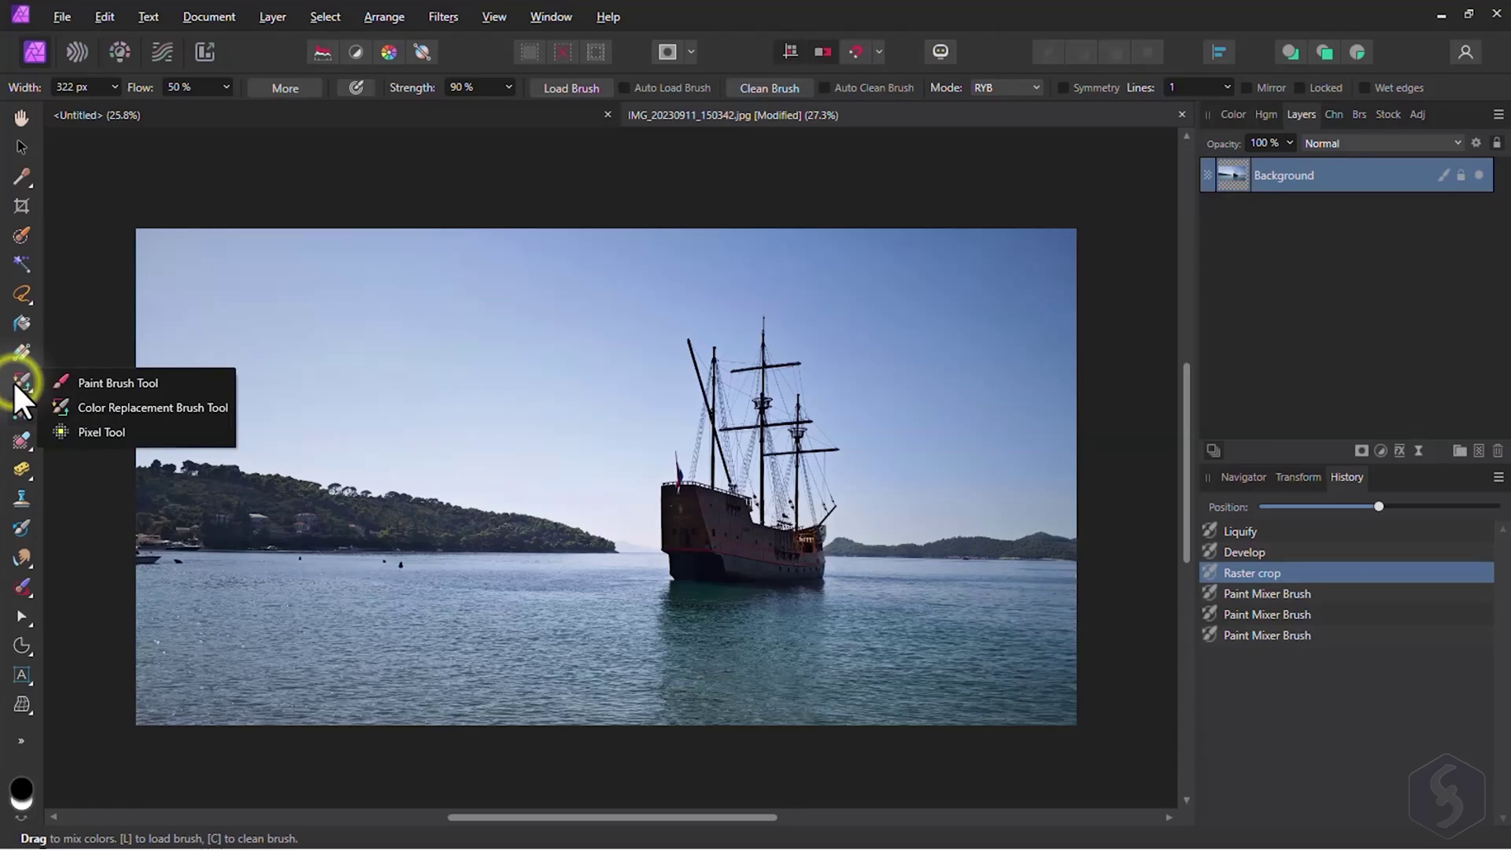
left_click(107, 382)
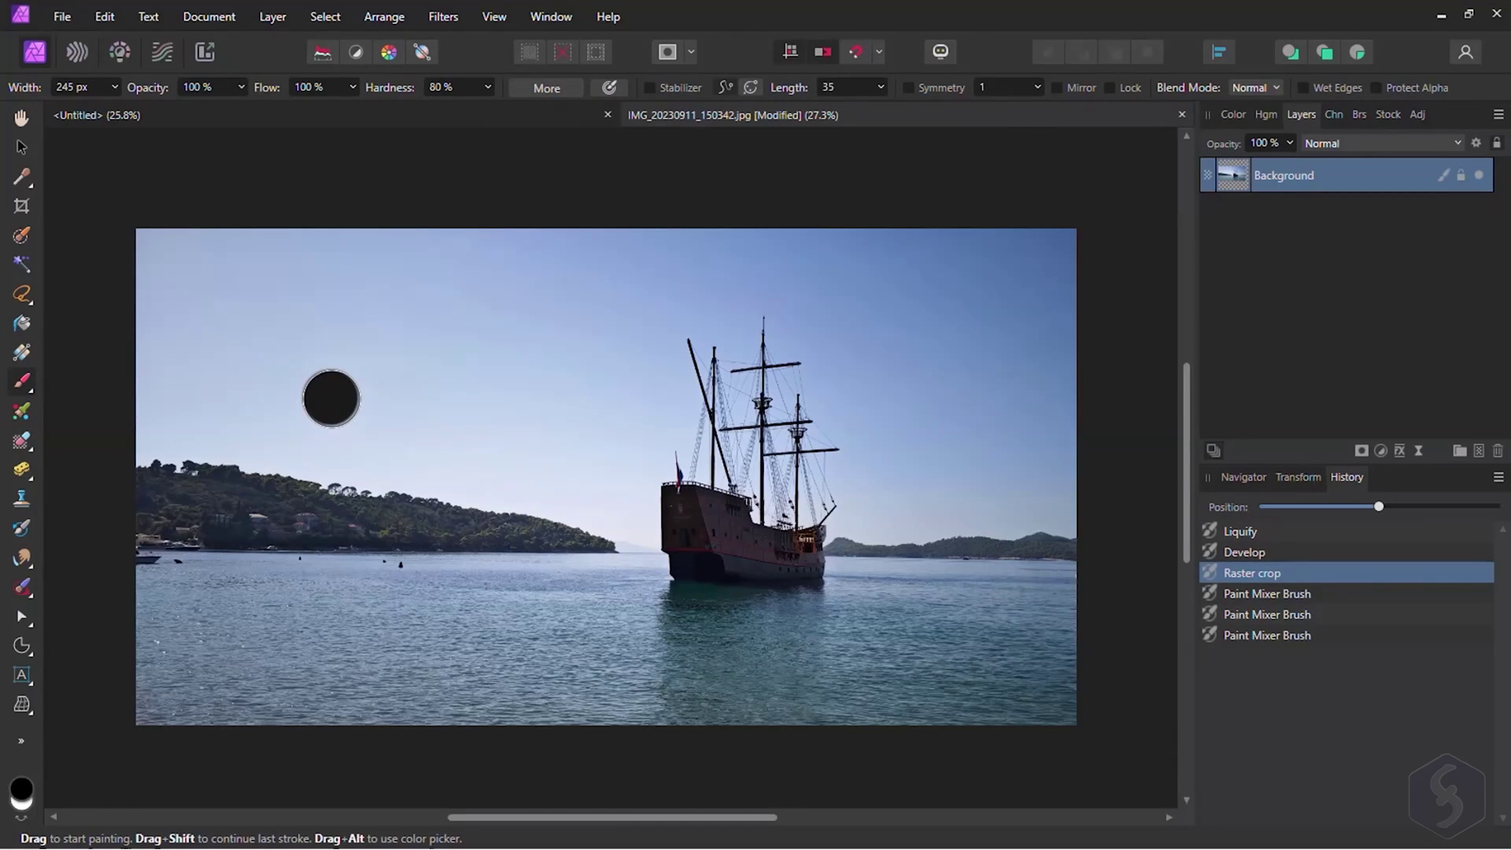
left_click(1233, 115)
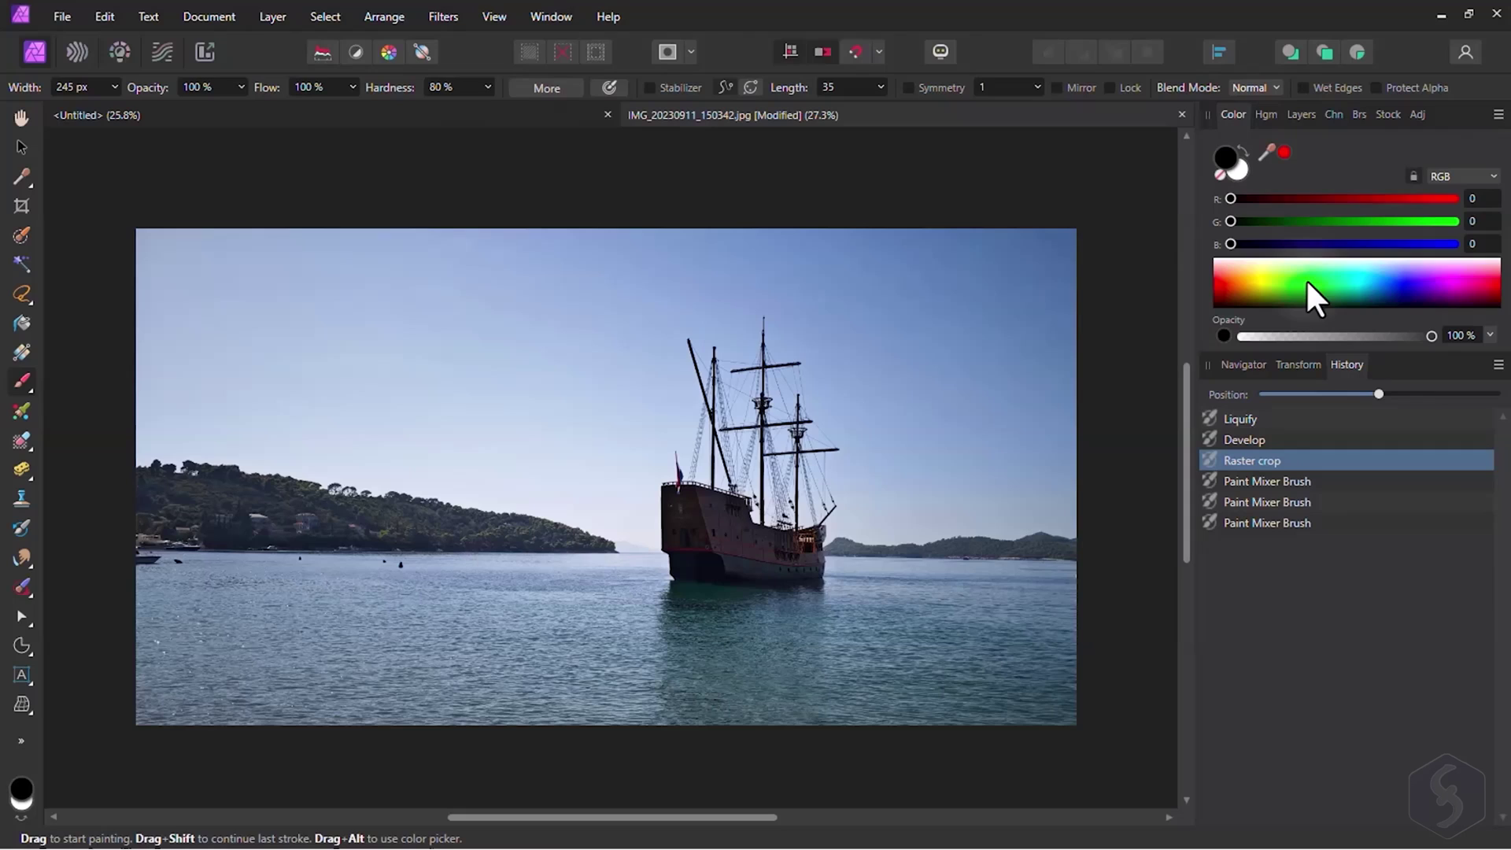
left_click_drag(1307, 282, 1405, 291)
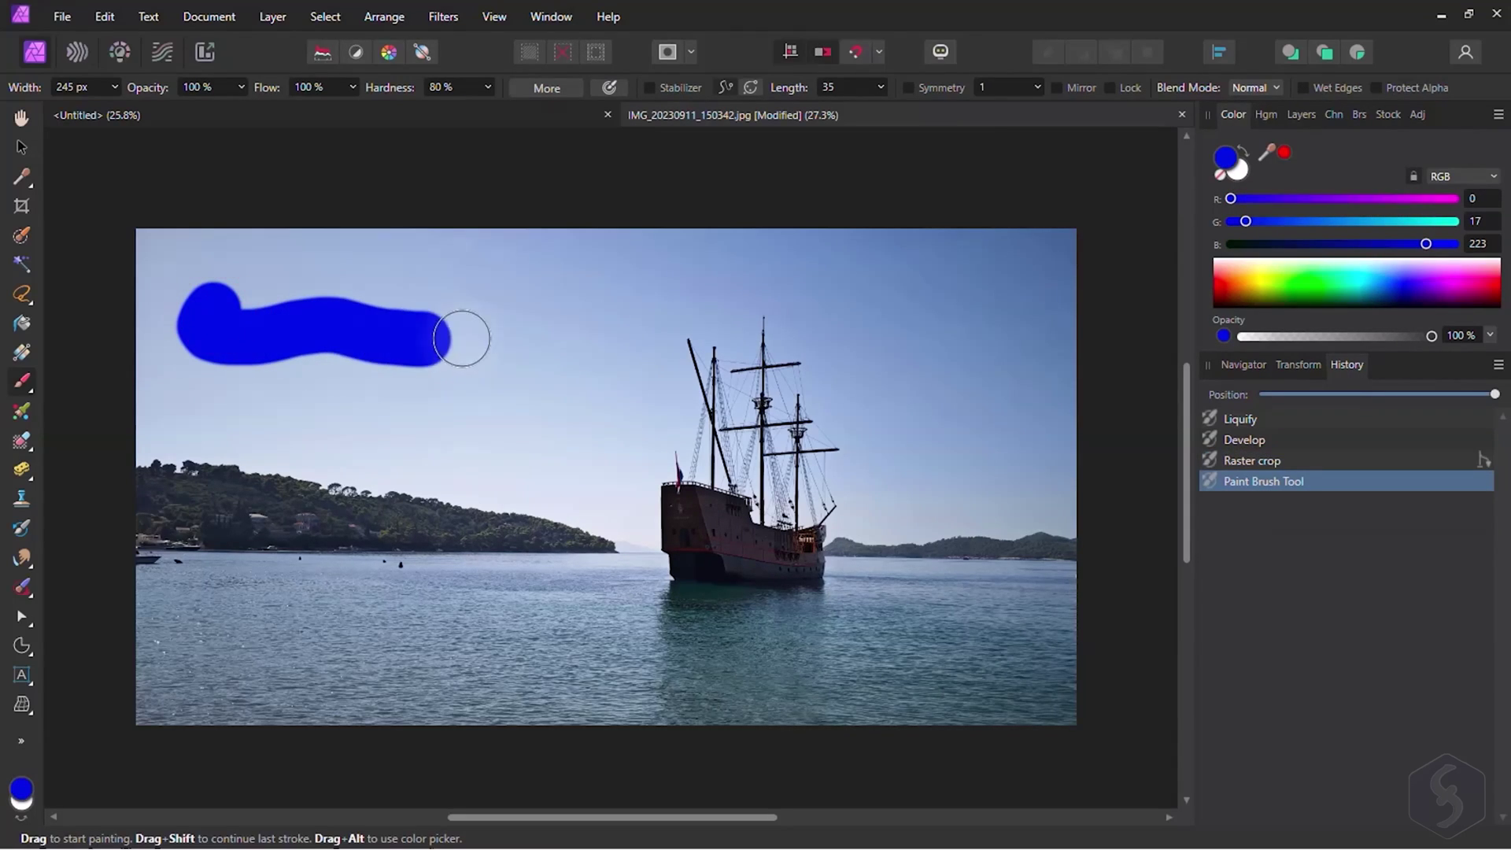
left_click_drag(461, 339, 321, 347)
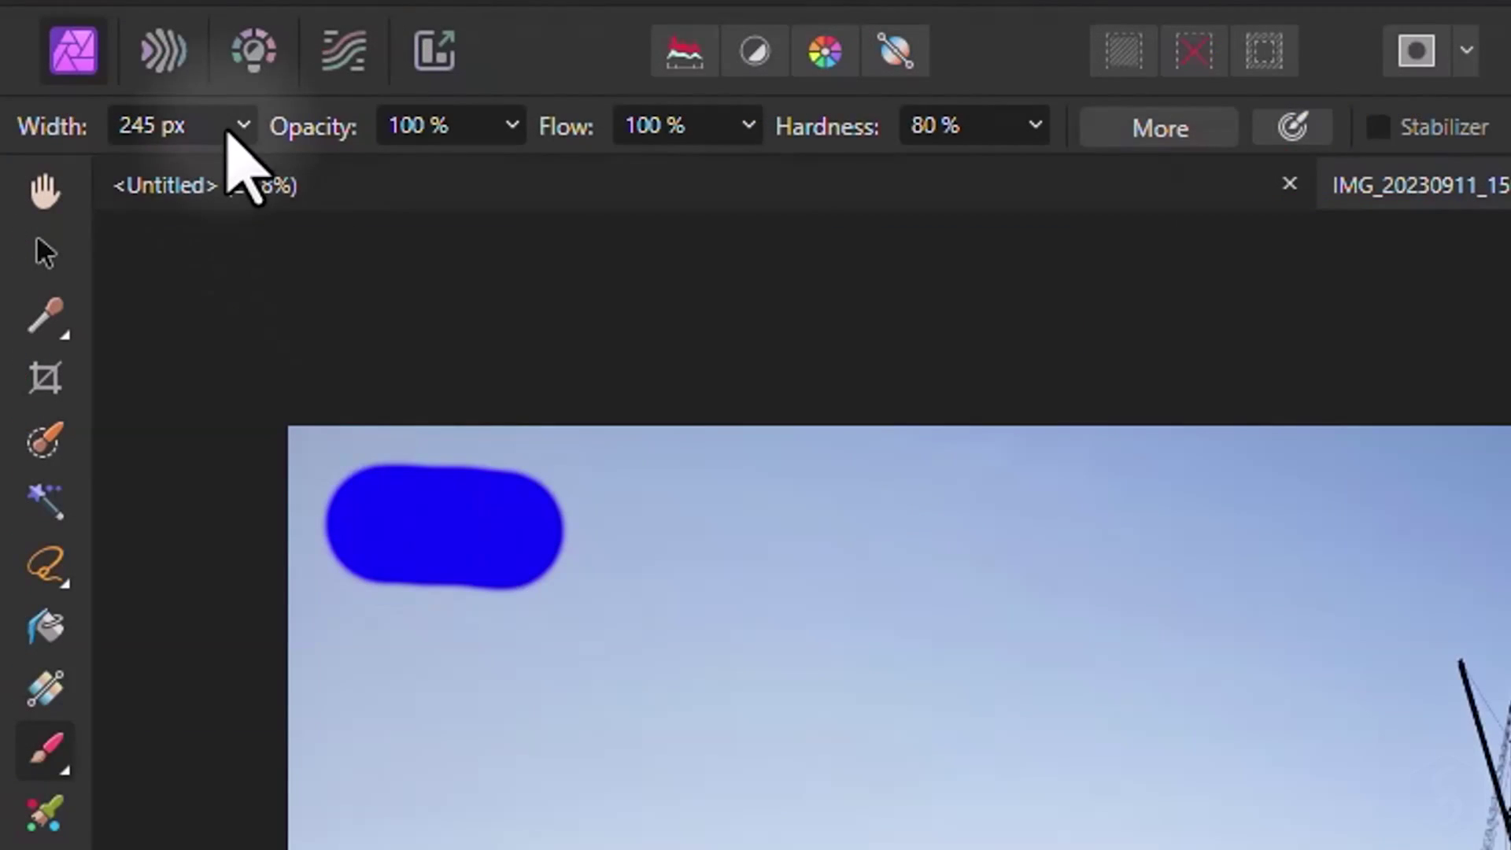
- Set the brush to 49 px width, 51% opacity and 42% flow, testing each with strokes
left_click(240, 126)
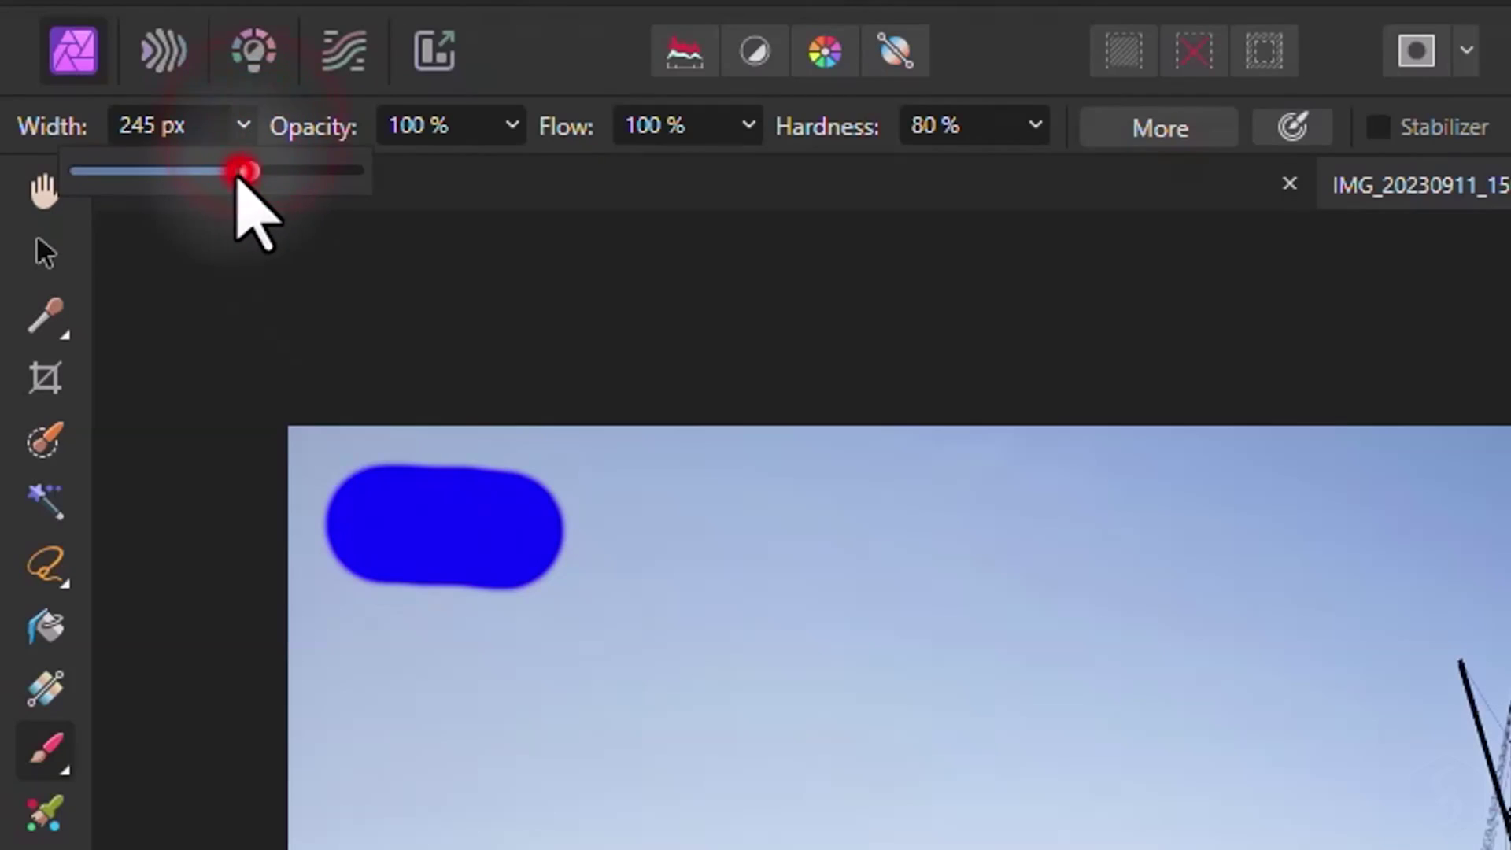
left_click_drag(244, 172, 189, 172)
left_click_drag(622, 498, 763, 501)
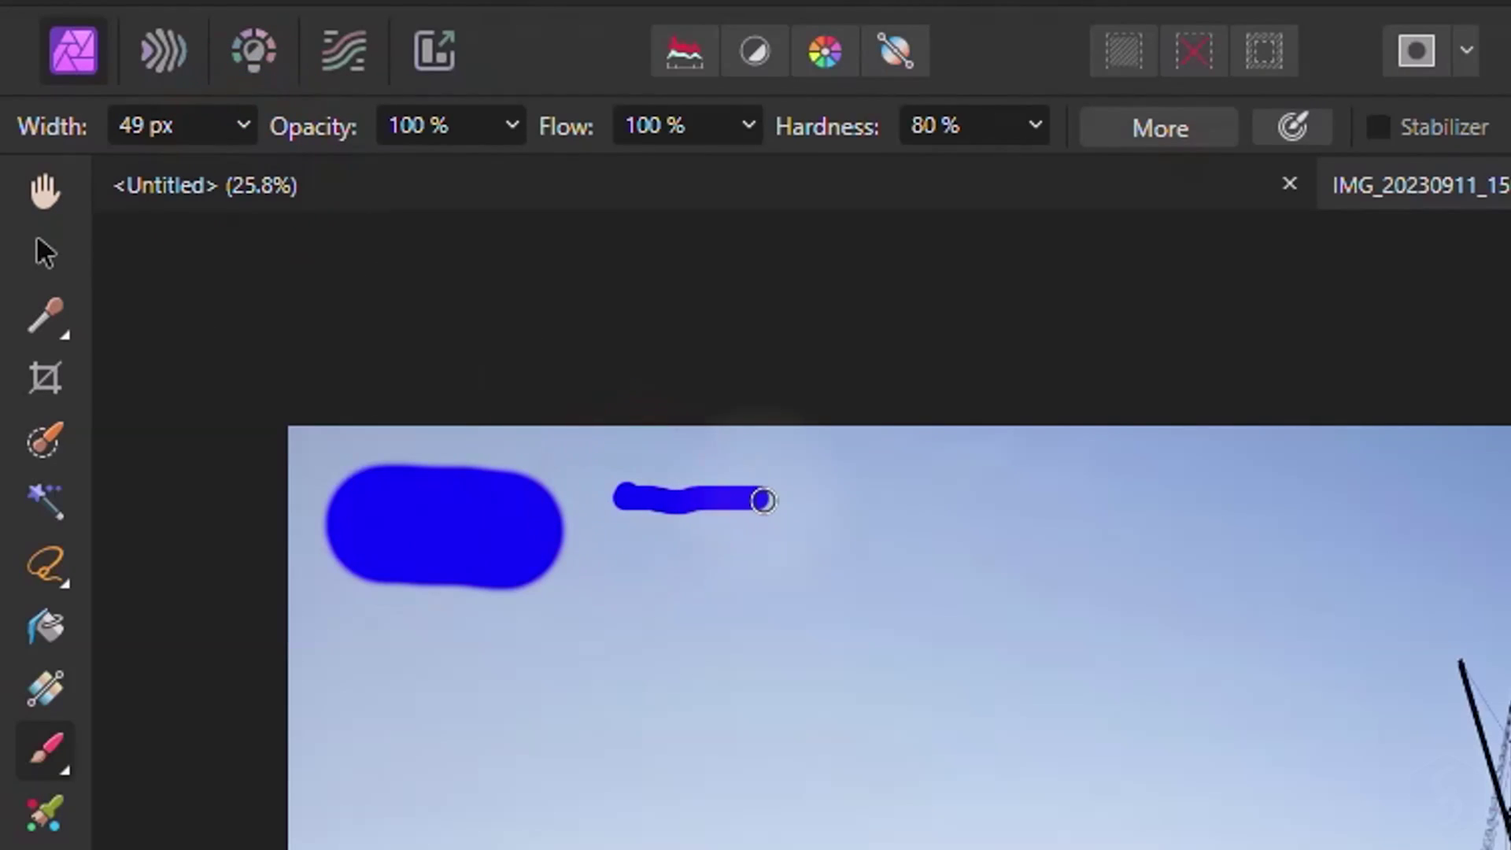
left_click(512, 125)
left_click_drag(517, 168, 382, 170)
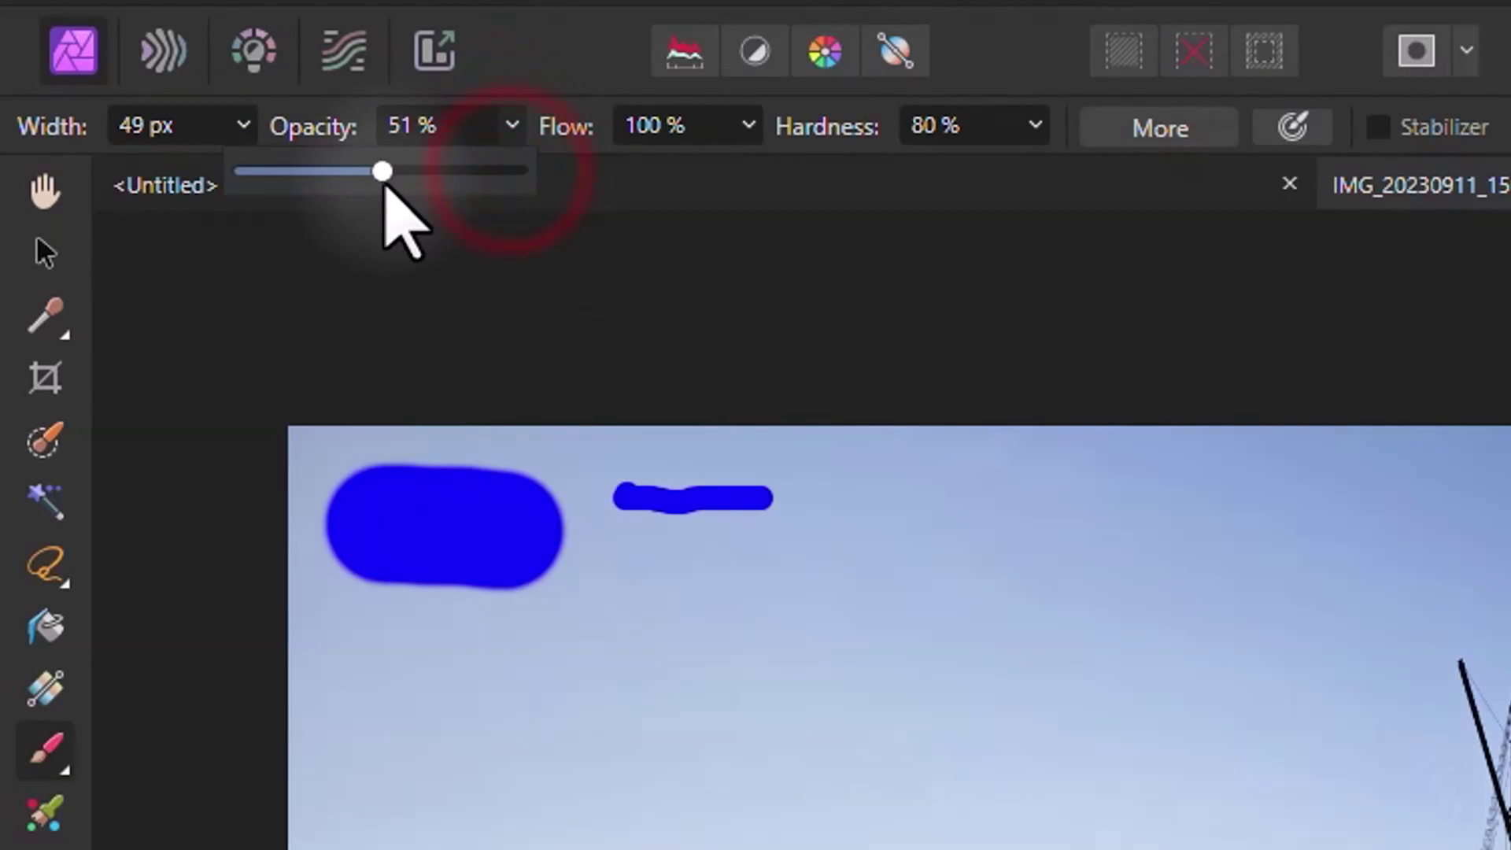
left_click_drag(608, 551, 749, 555)
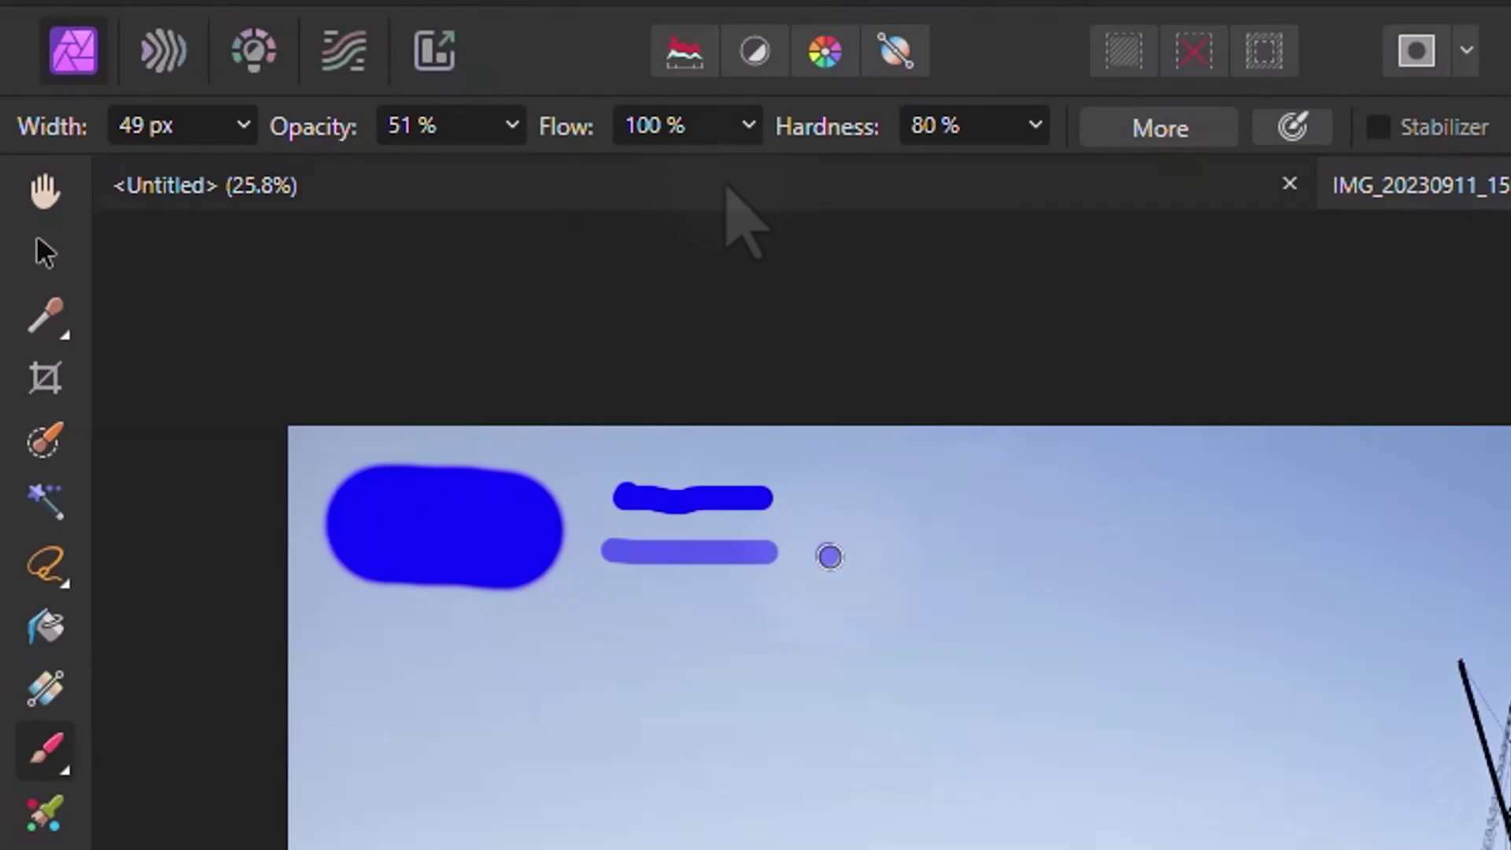
left_click(746, 125)
left_click_drag(751, 170, 594, 170)
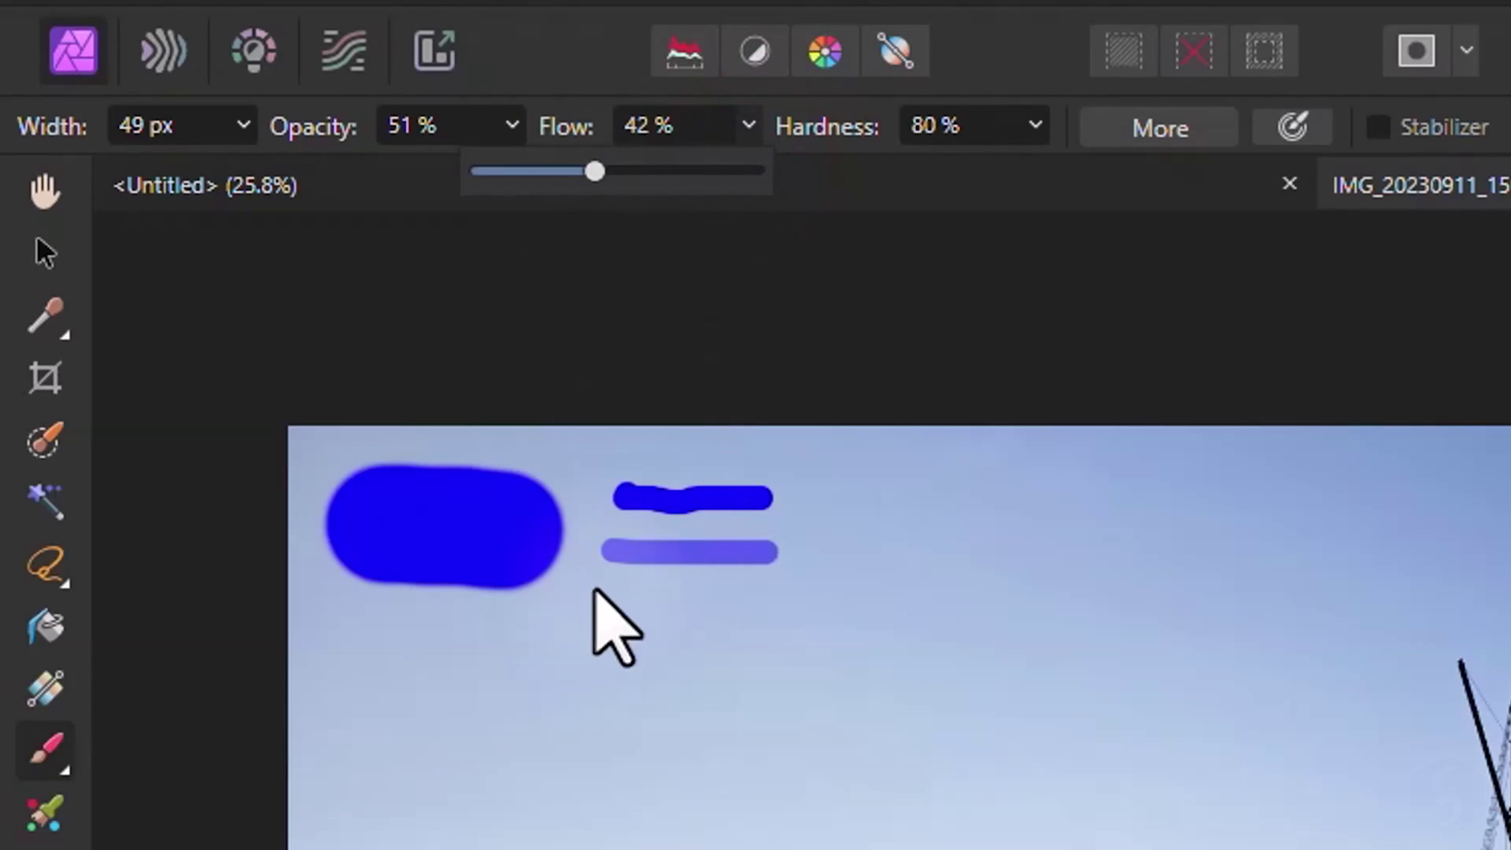
left_click_drag(580, 604, 827, 602)
- Raise the brush flow to 95% and increase dab spacing in the full brush settings
left_click(1186, 135)
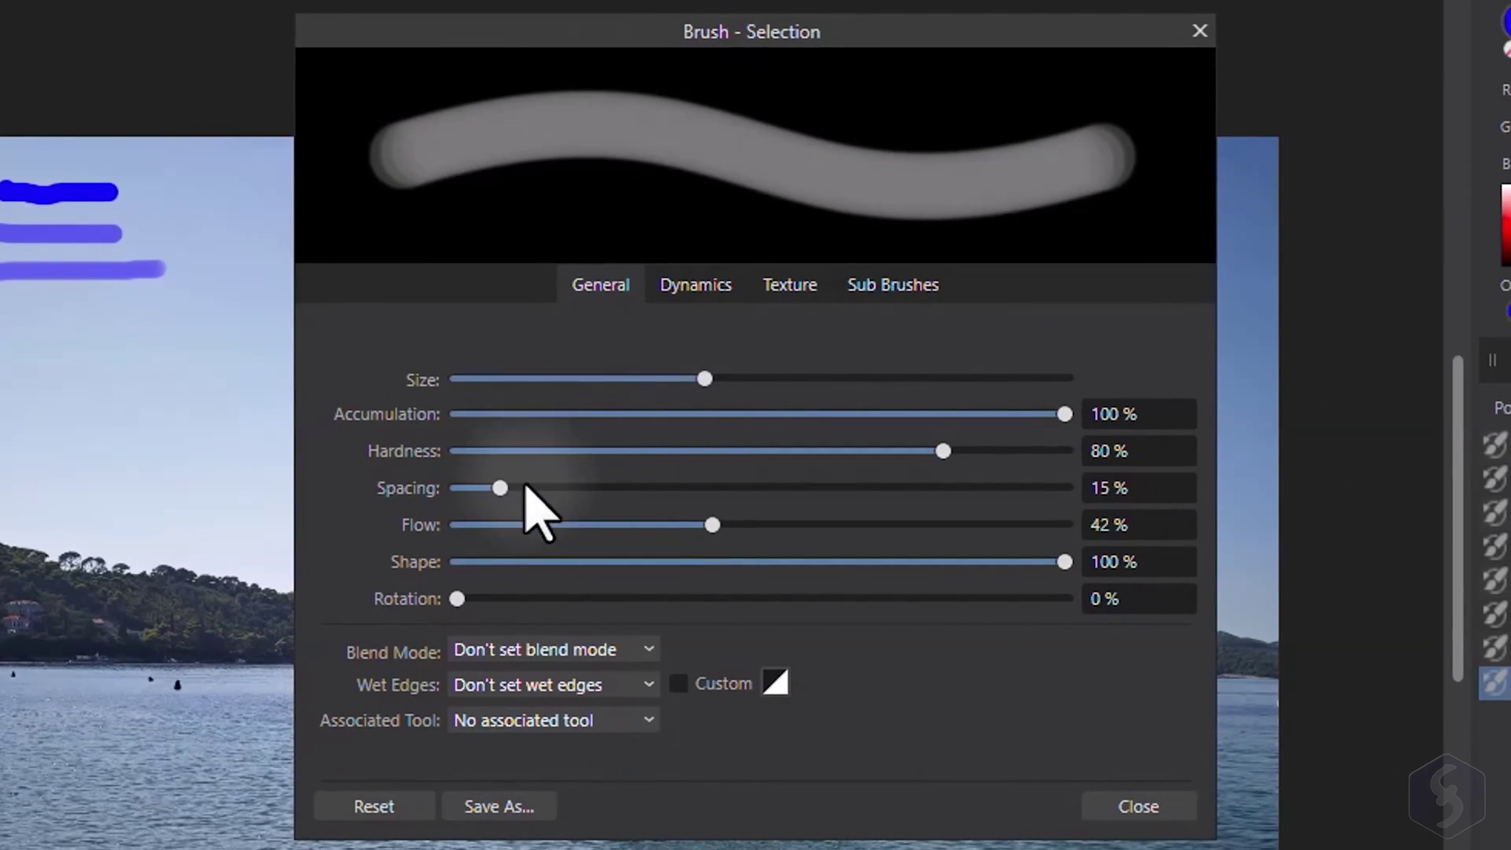
mouse_move(713, 525)
left_mouse_down()
mouse_move(1060, 556)
mouse_move(511, 523)
mouse_move(1037, 545)
left_mouse_up()
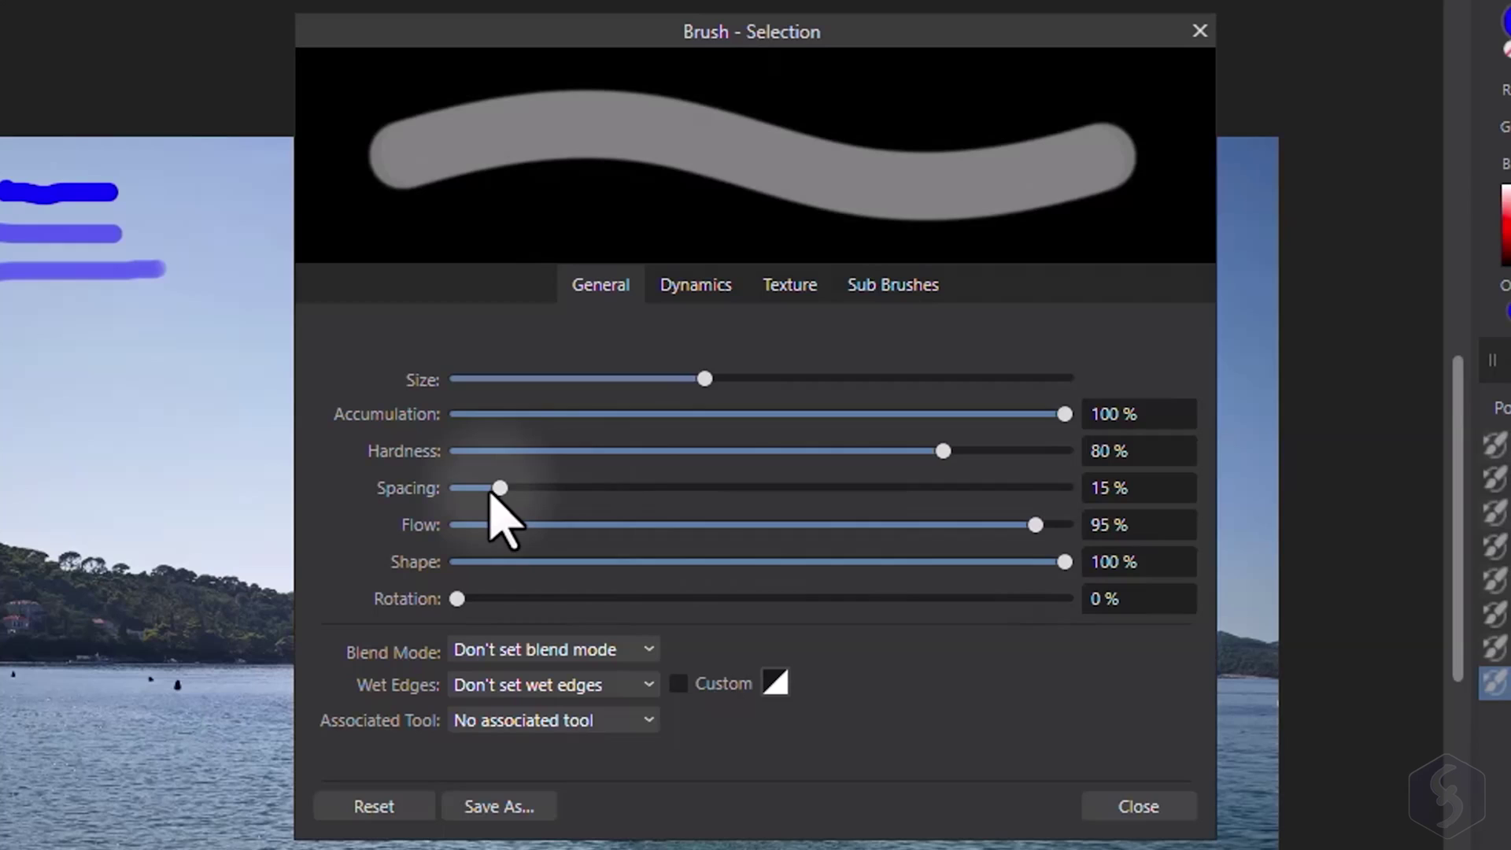
left_click_drag(500, 488, 759, 499)
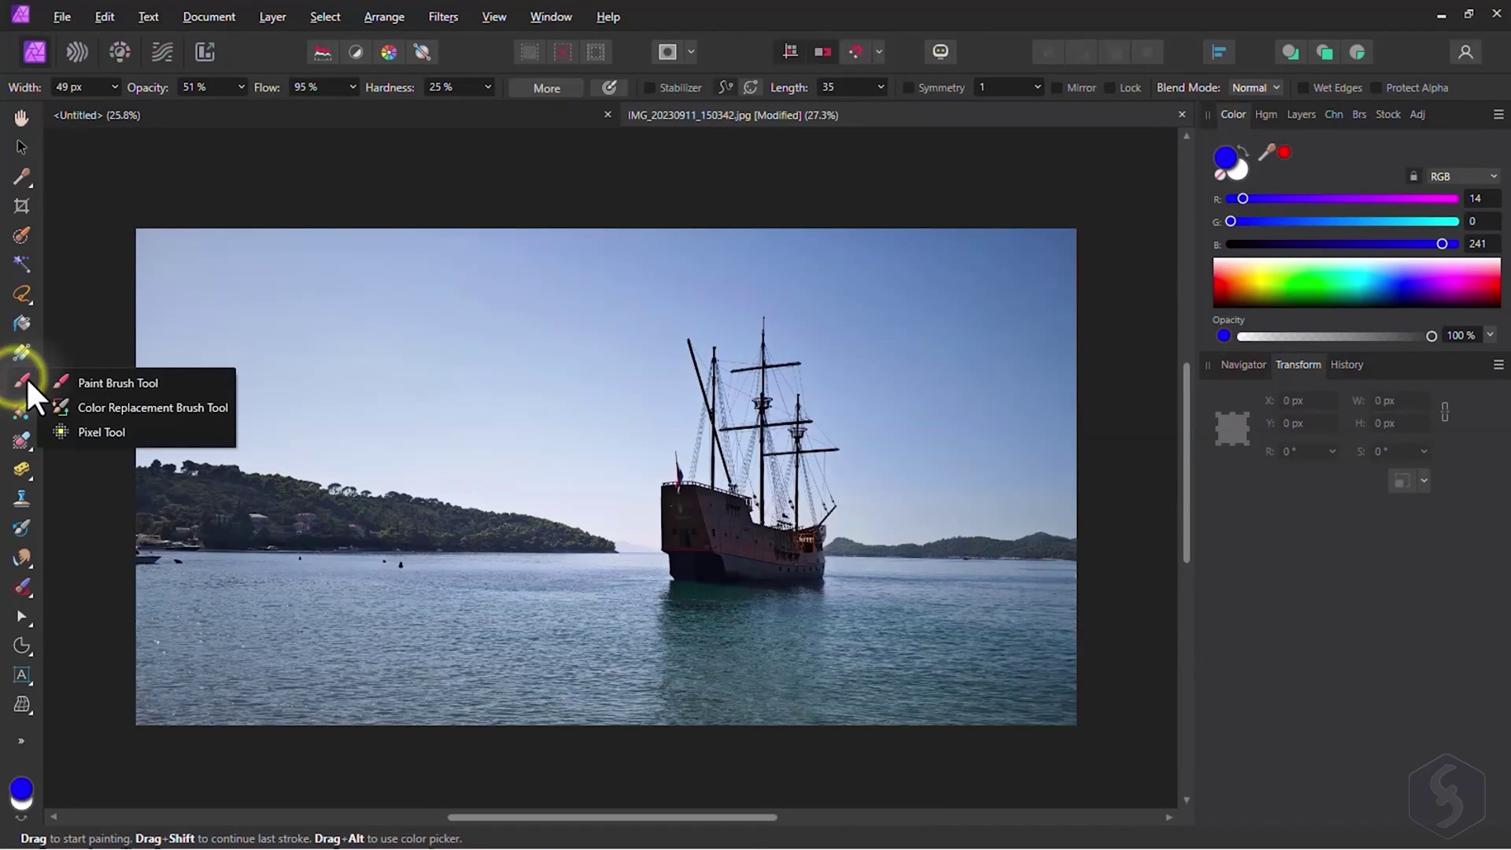
- Try a red Color Replacement Brush stroke on the sky, then undo it
left_click(131, 406)
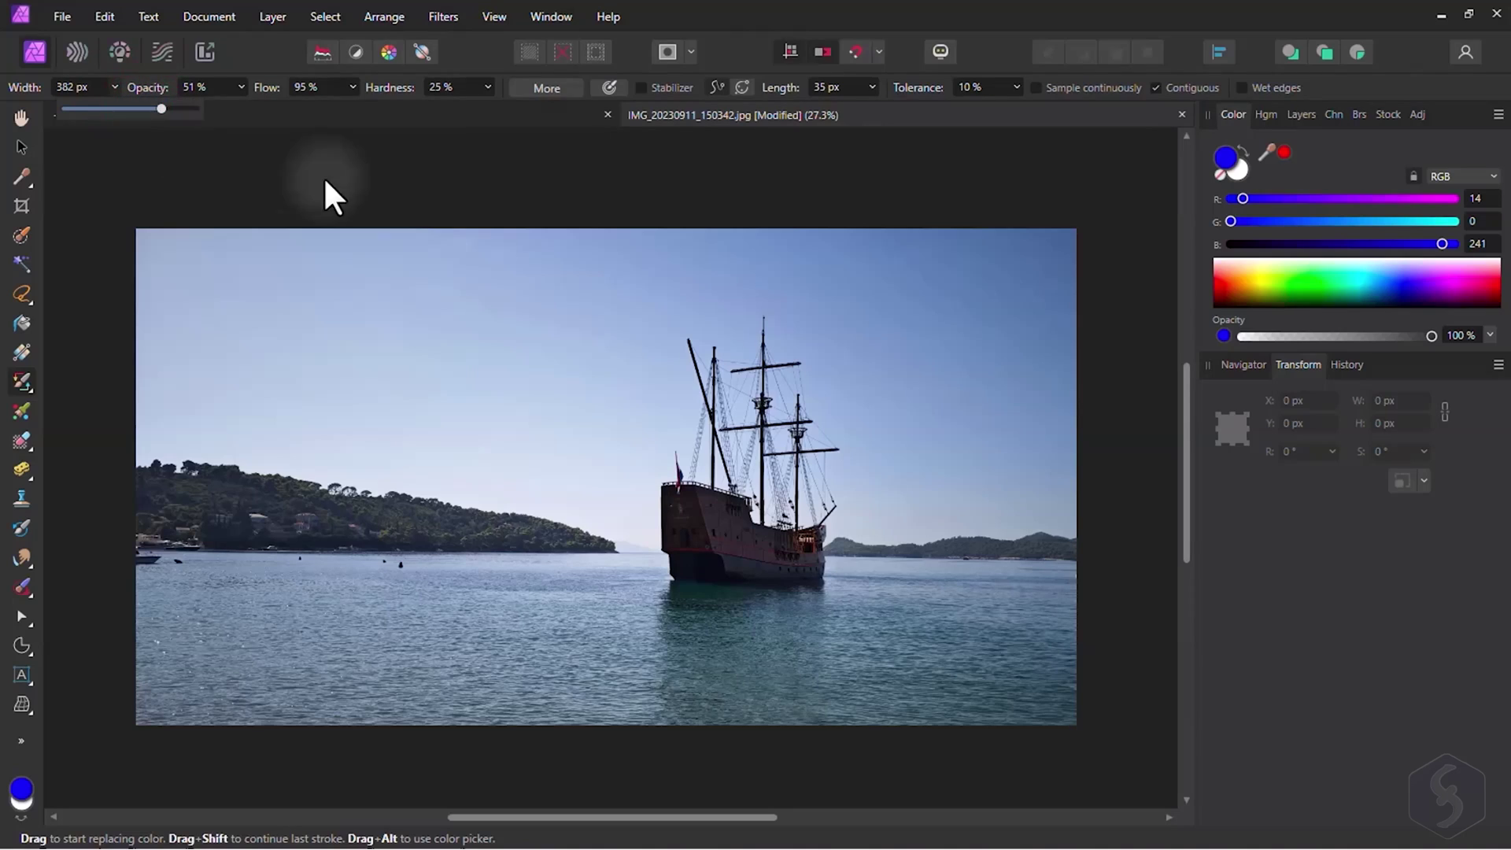
left_click(1221, 294)
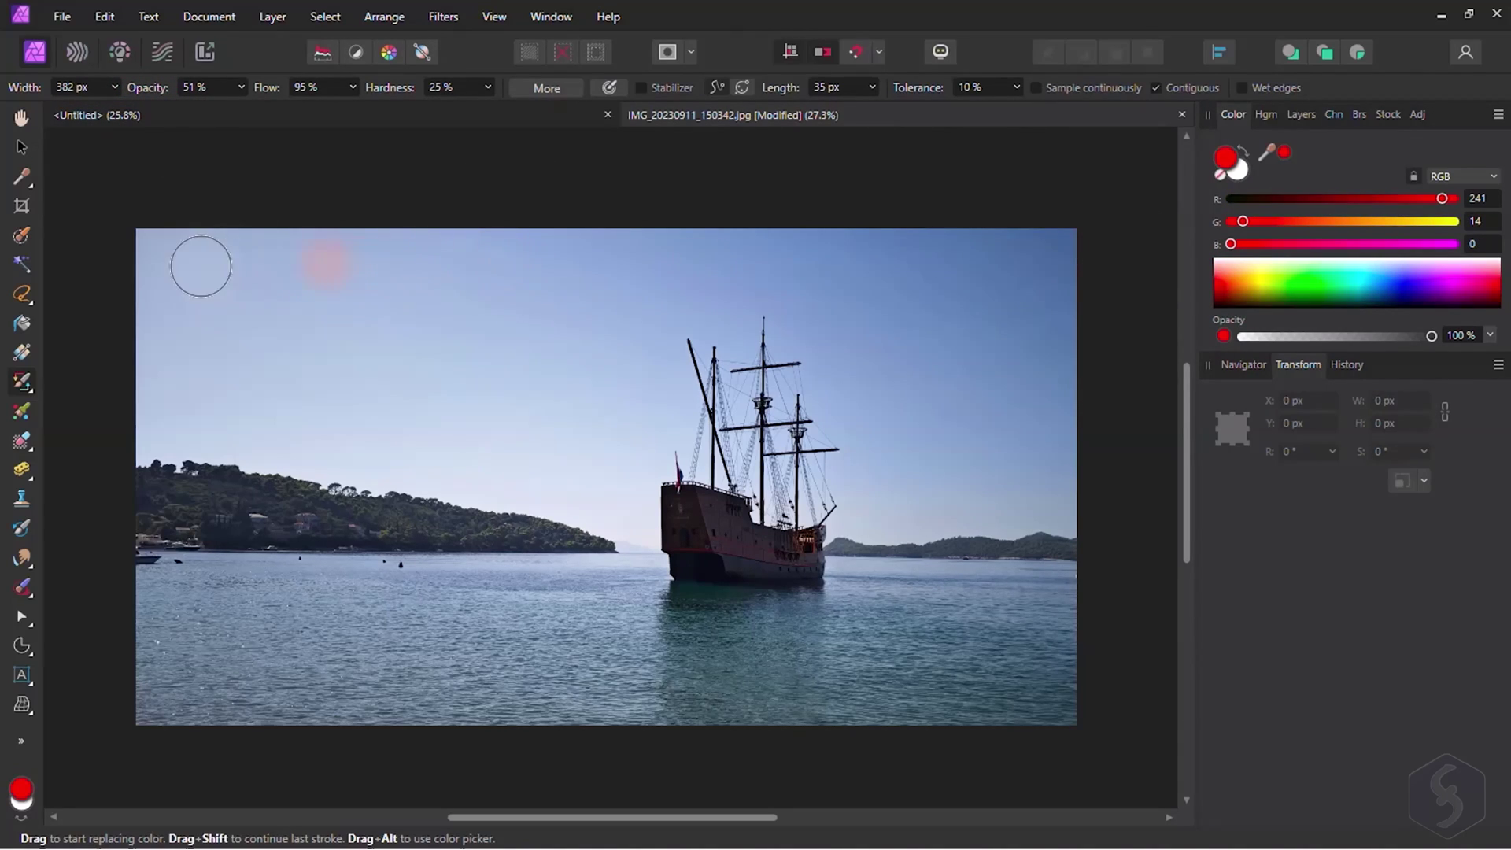
mouse_move(171, 268)
left_mouse_down()
mouse_move(175, 281)
mouse_move(512, 277)
left_mouse_up()
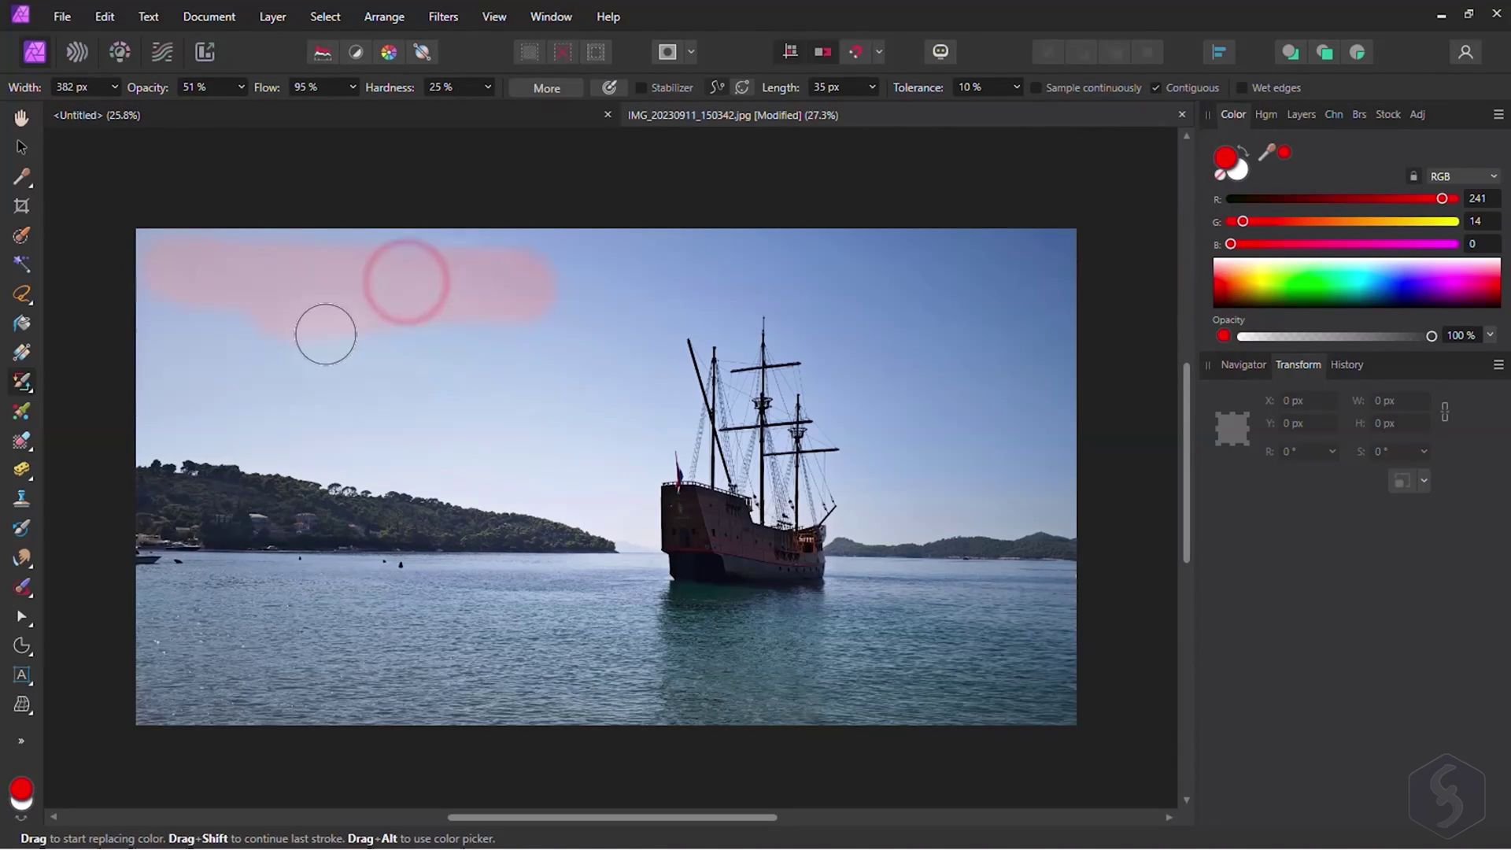
key("ctrl+z")
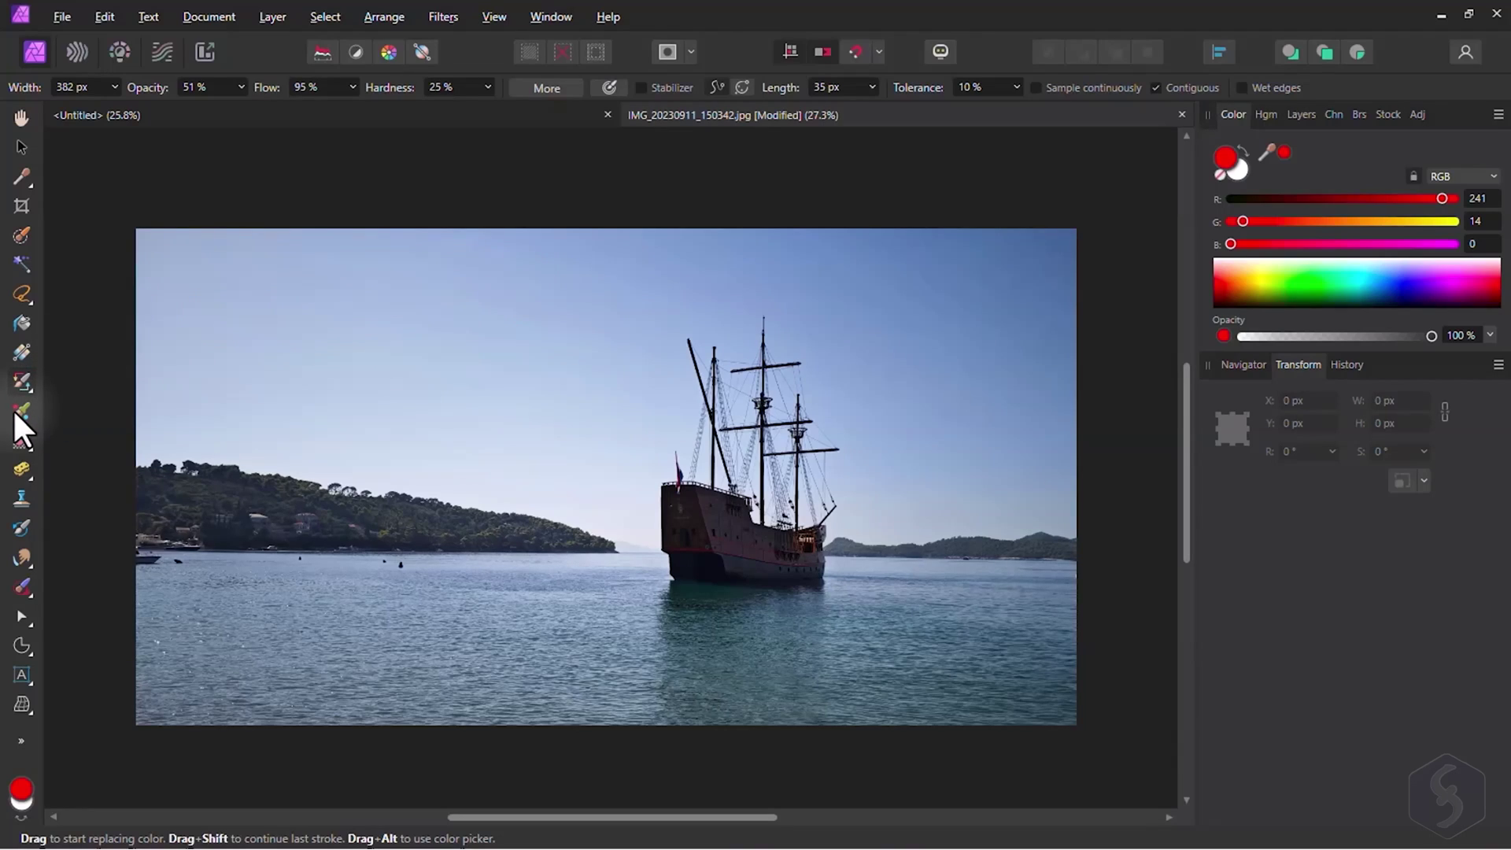
- Smear the water's colours with the Mixer Brush across the lower left
left_click(18, 413)
left_click_drag(168, 582, 200, 593)
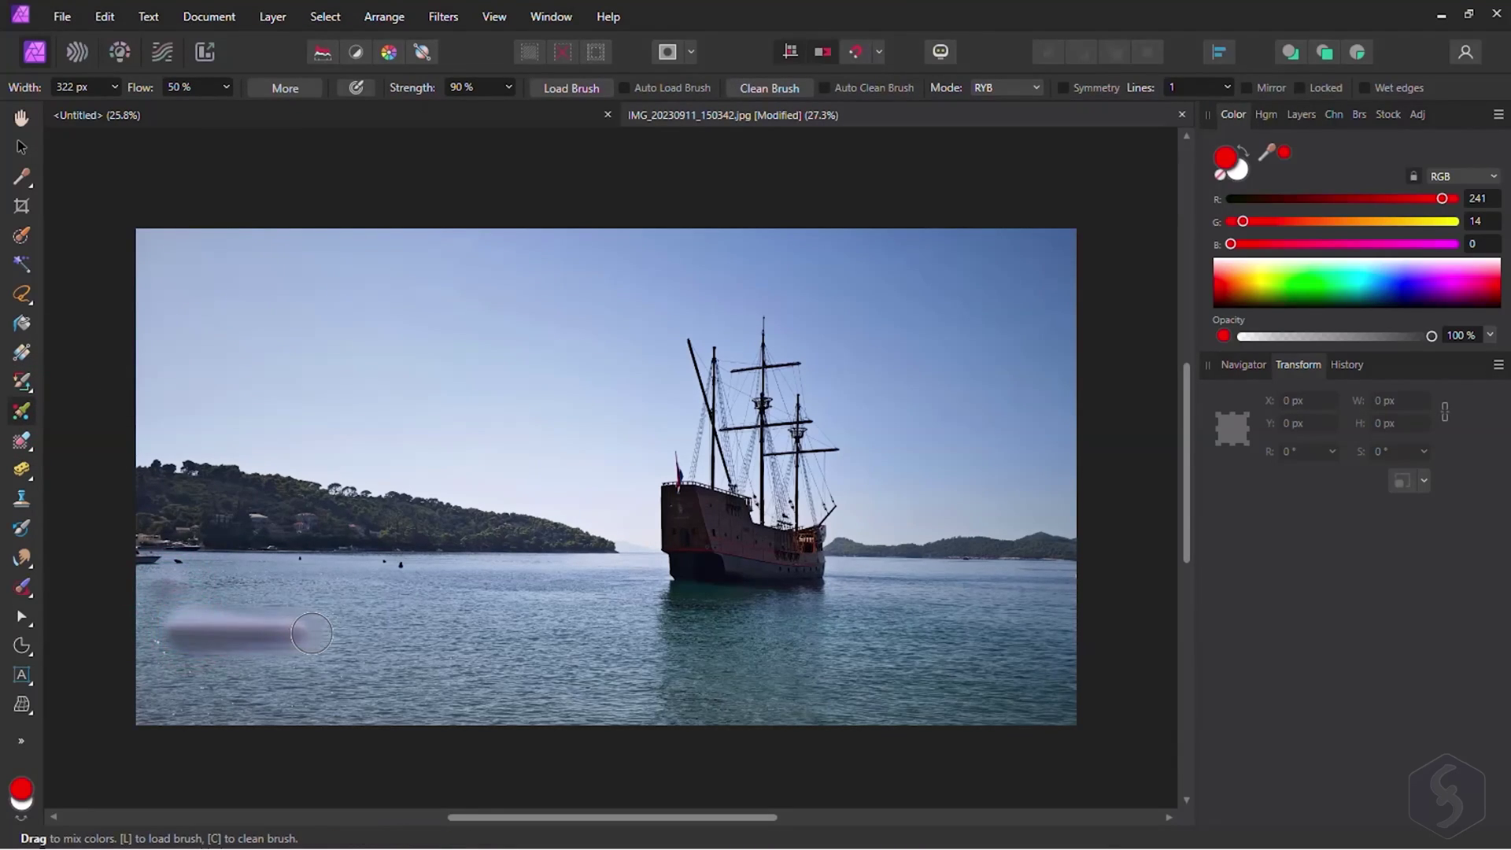
mouse_move(312, 634)
left_mouse_down()
mouse_move(343, 632)
mouse_move(276, 661)
mouse_move(515, 699)
mouse_move(589, 695)
left_mouse_up()
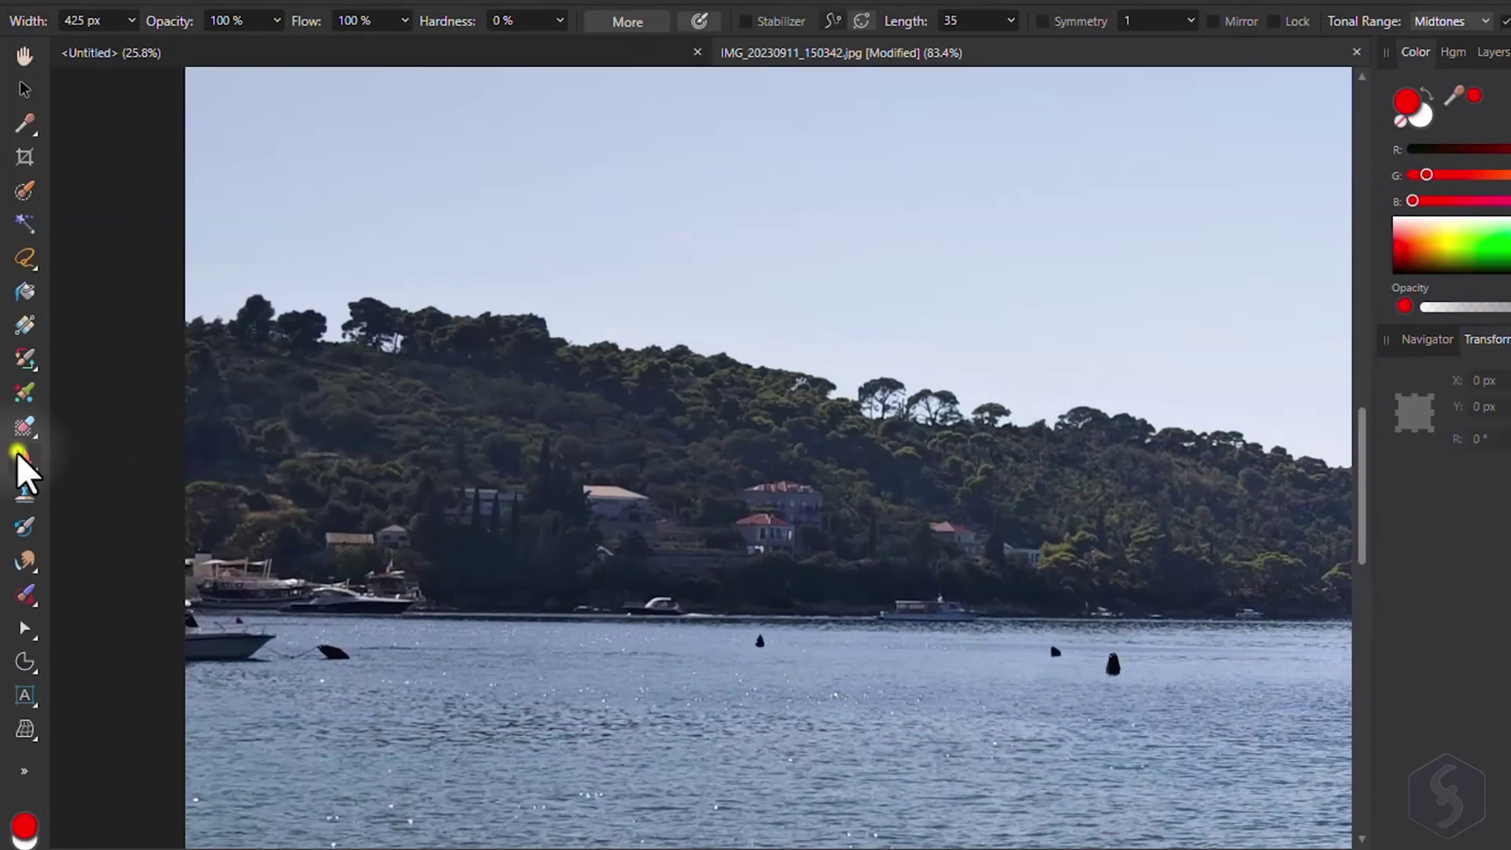
- Test Dodge Brush strokes on the shadows and highlights of the hillside, undoing each
left_click(21, 463)
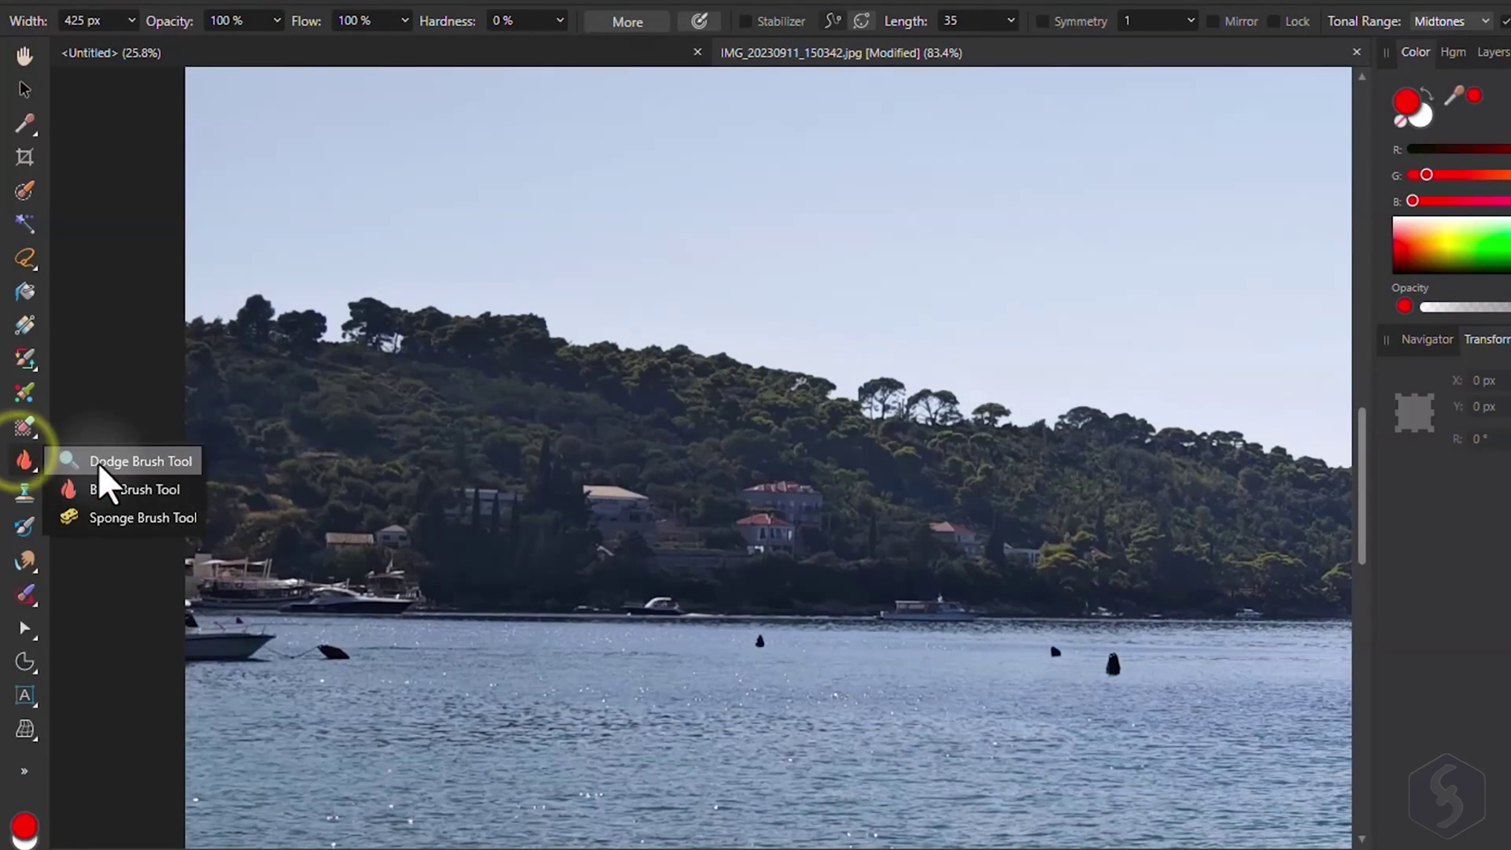
left_click(98, 461)
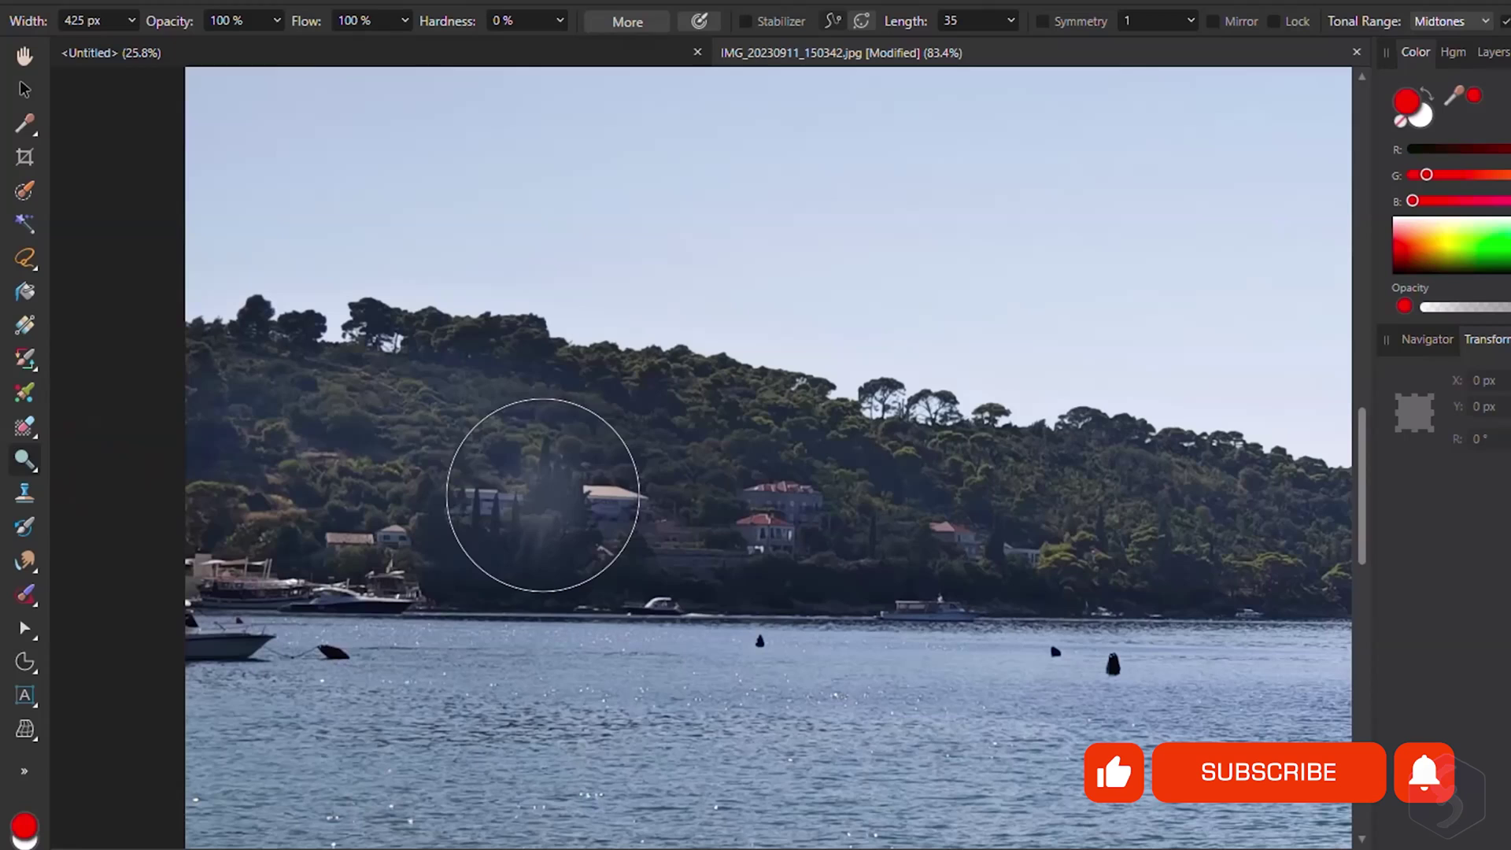
left_click(1452, 24)
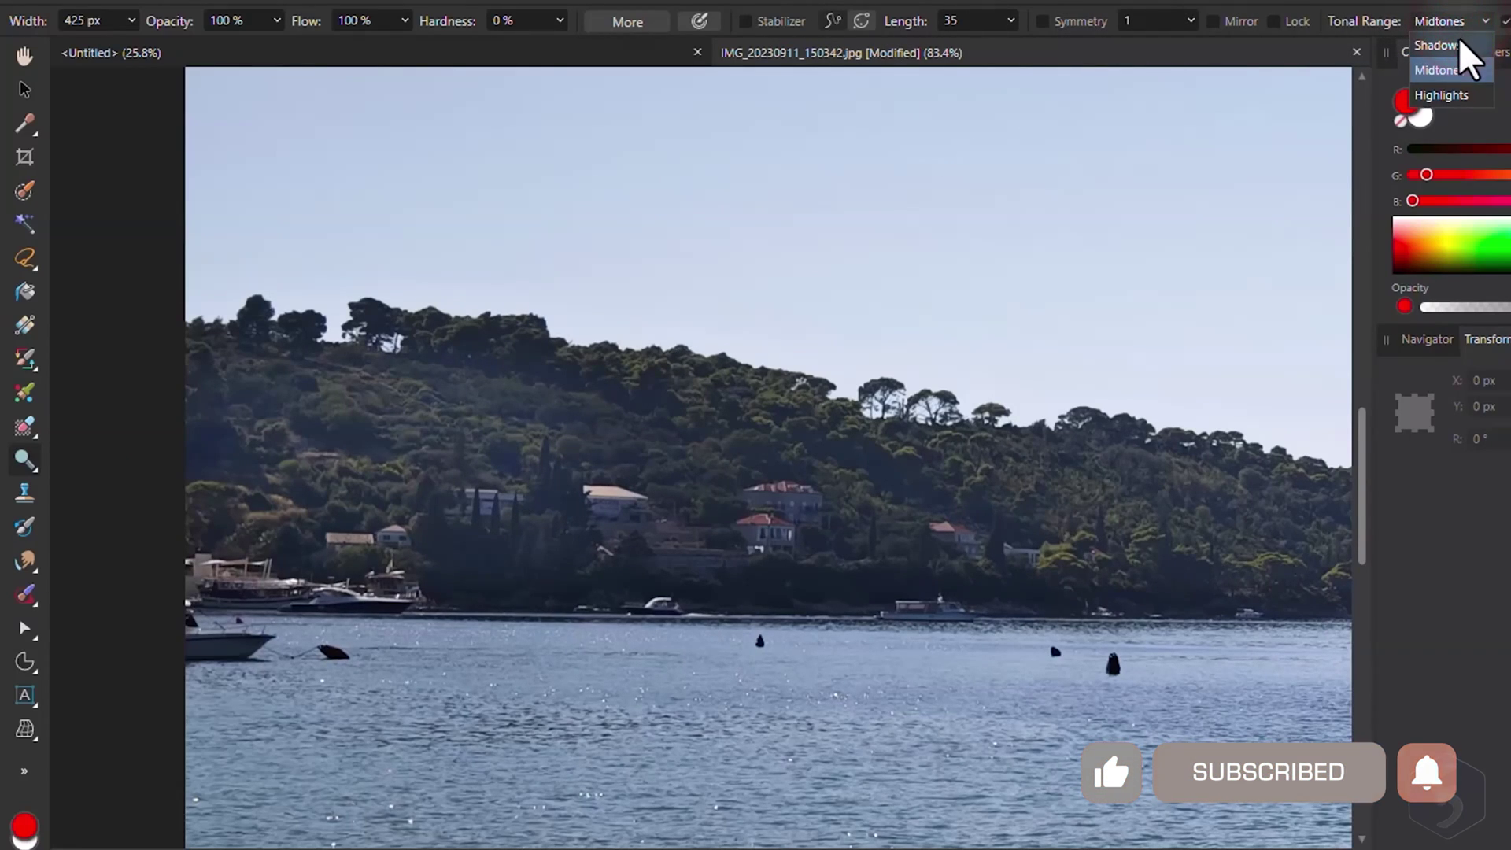
left_click(1460, 47)
mouse_move(610, 432)
left_mouse_down()
mouse_move(692, 432)
mouse_move(768, 498)
mouse_move(826, 506)
left_mouse_up()
key("ctrl+z")
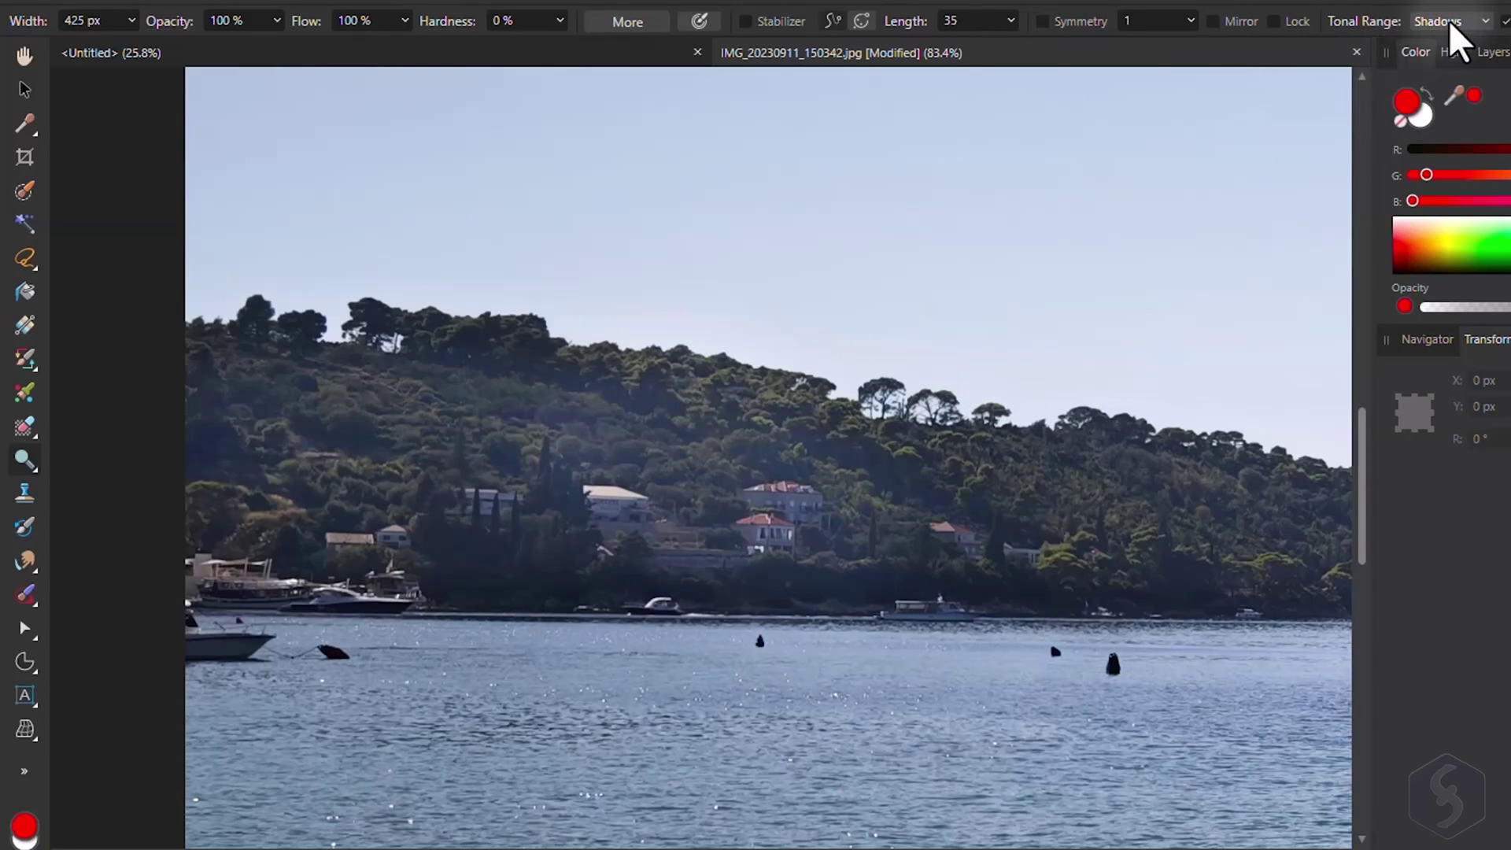
left_click(1452, 21)
left_click(1442, 96)
mouse_move(543, 323)
left_mouse_down()
mouse_move(749, 332)
mouse_move(1001, 368)
mouse_move(985, 387)
mouse_move(1033, 587)
mouse_move(1083, 589)
left_mouse_up()
key("ctrl+z")
- Try Sponge Brush dabs on the hillside, then revert to the Raster crop state in History
left_click(24, 459)
left_click(114, 519)
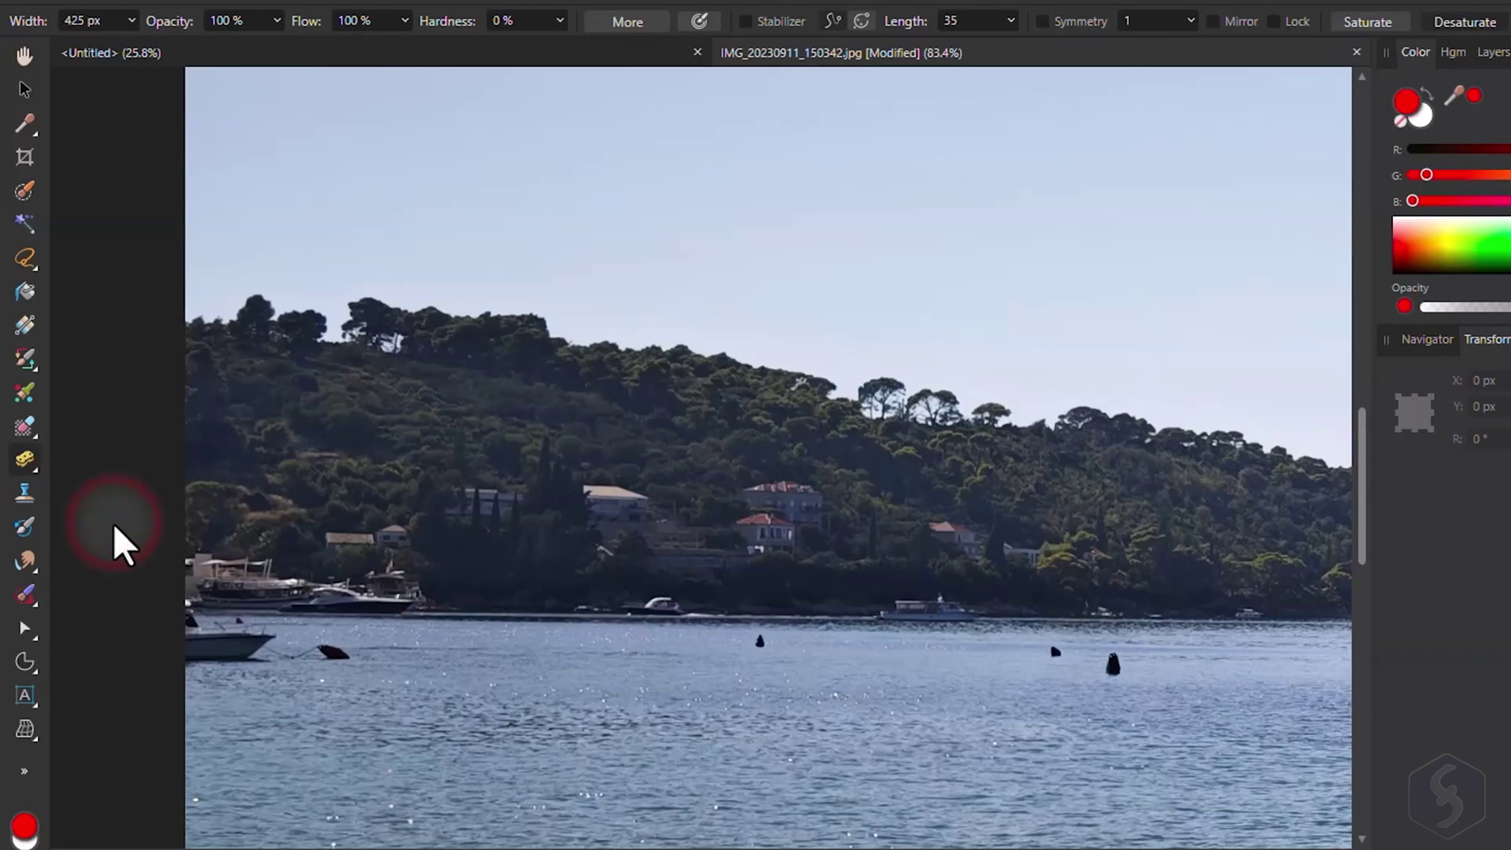
left_click(372, 378)
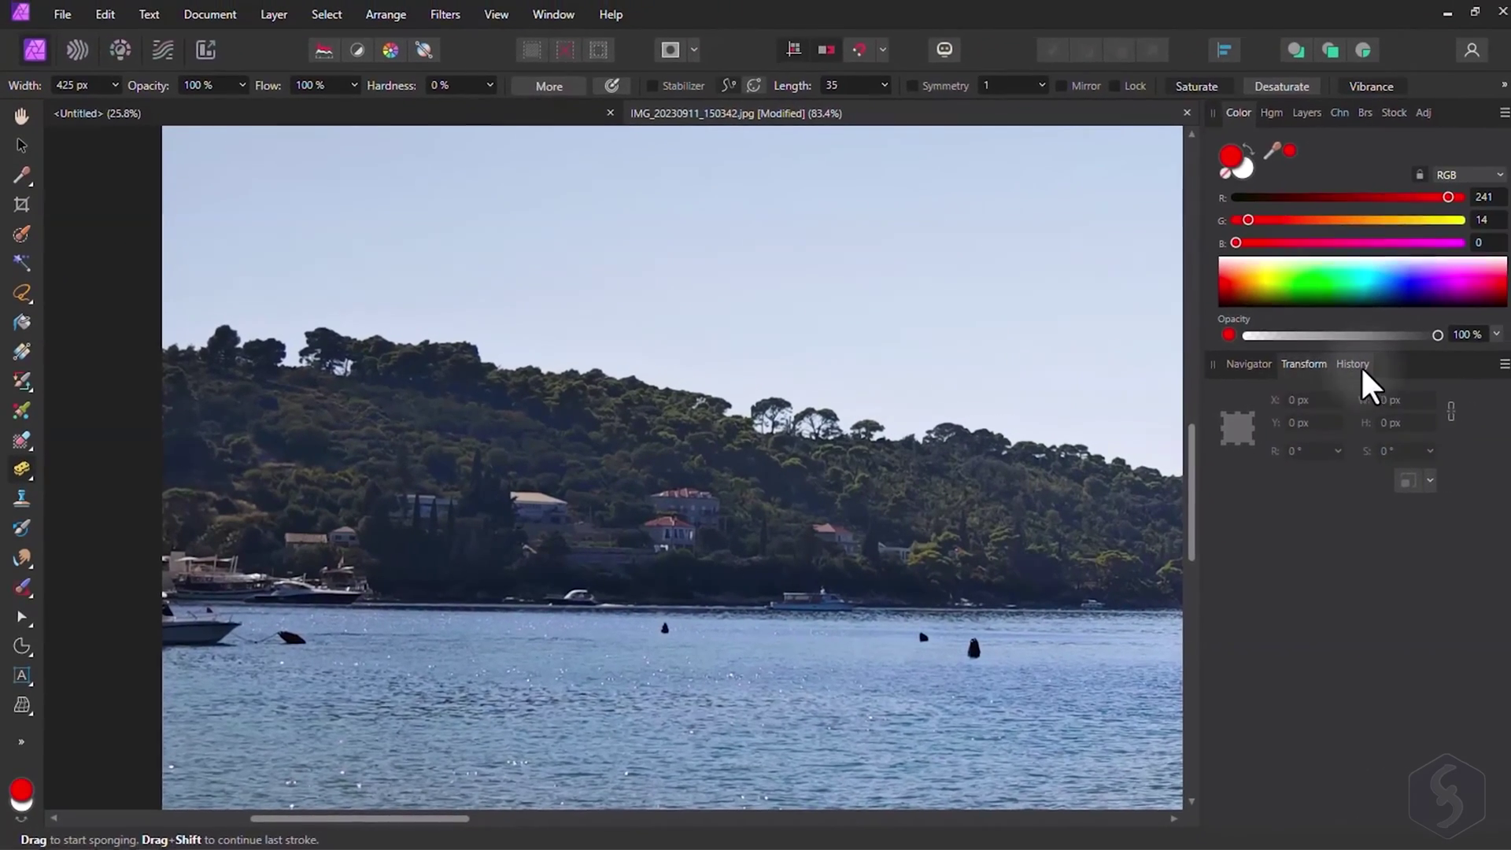
left_click(1348, 366)
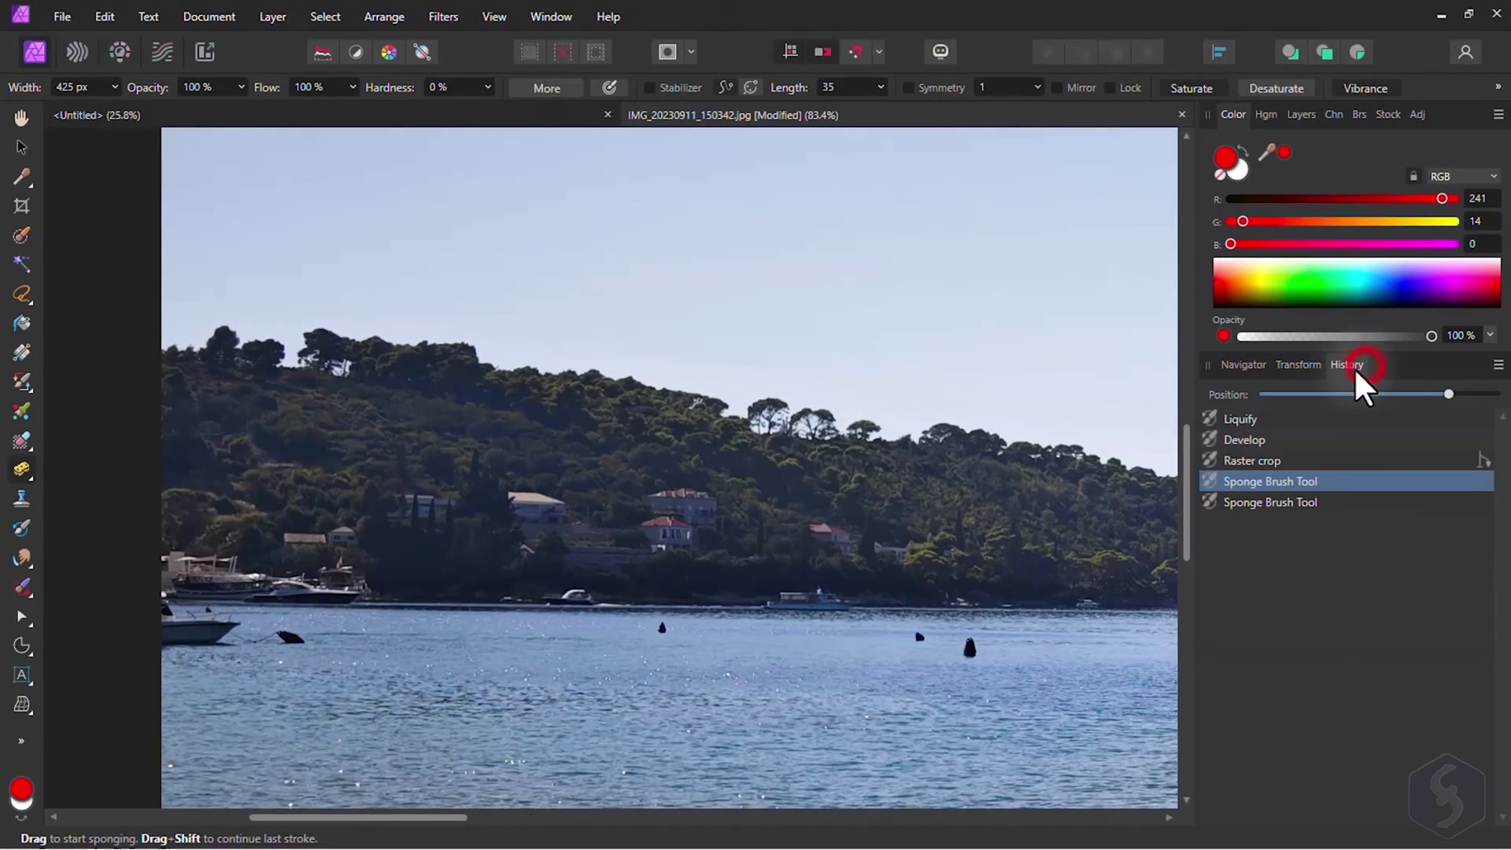
left_click(1269, 461)
left_click(1269, 481)
left_click(1274, 501)
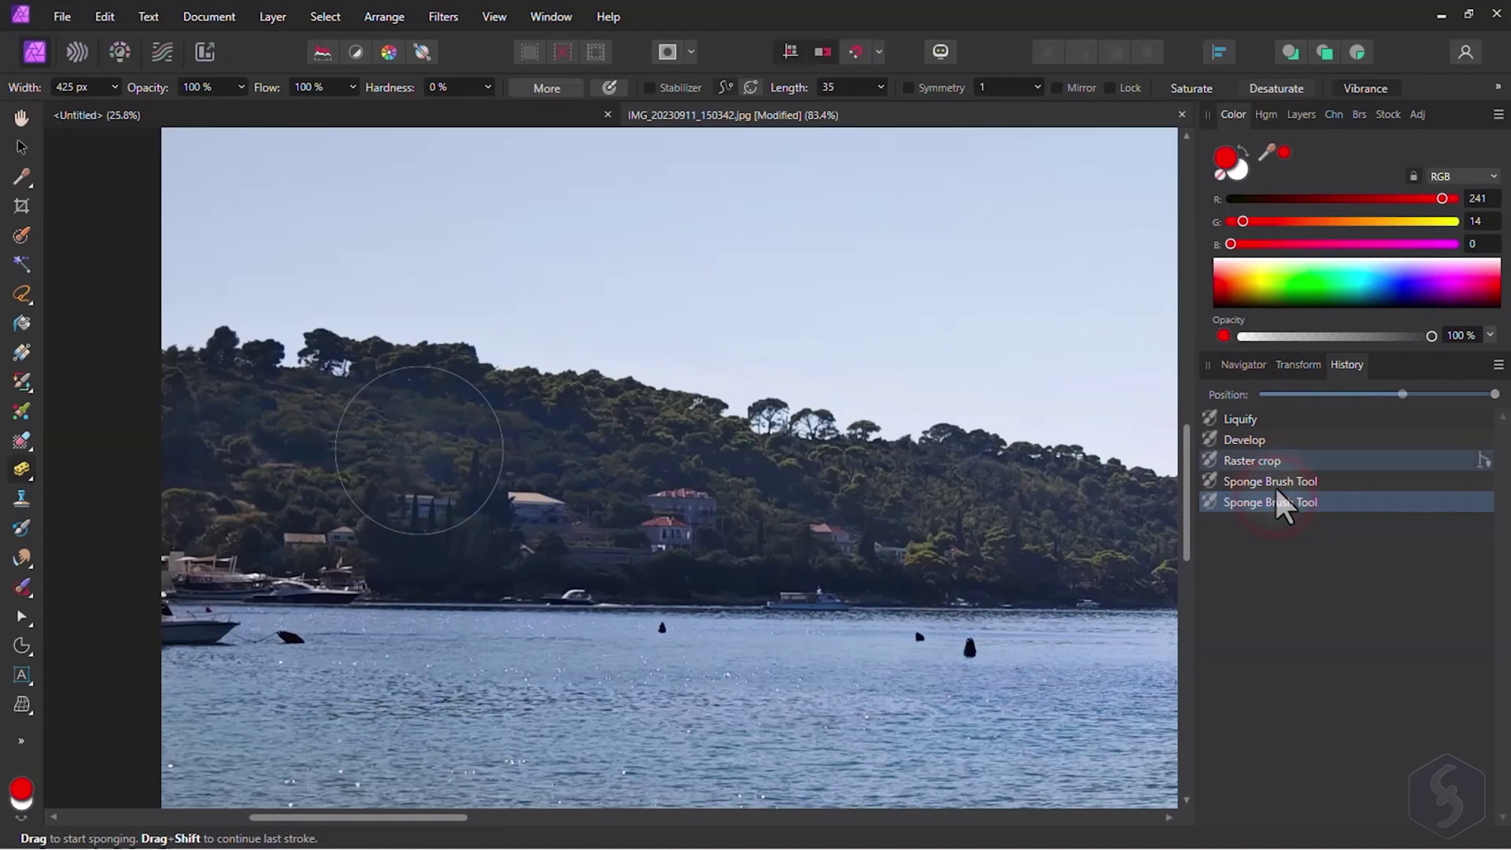
left_click(1269, 462)
left_click(275, 427)
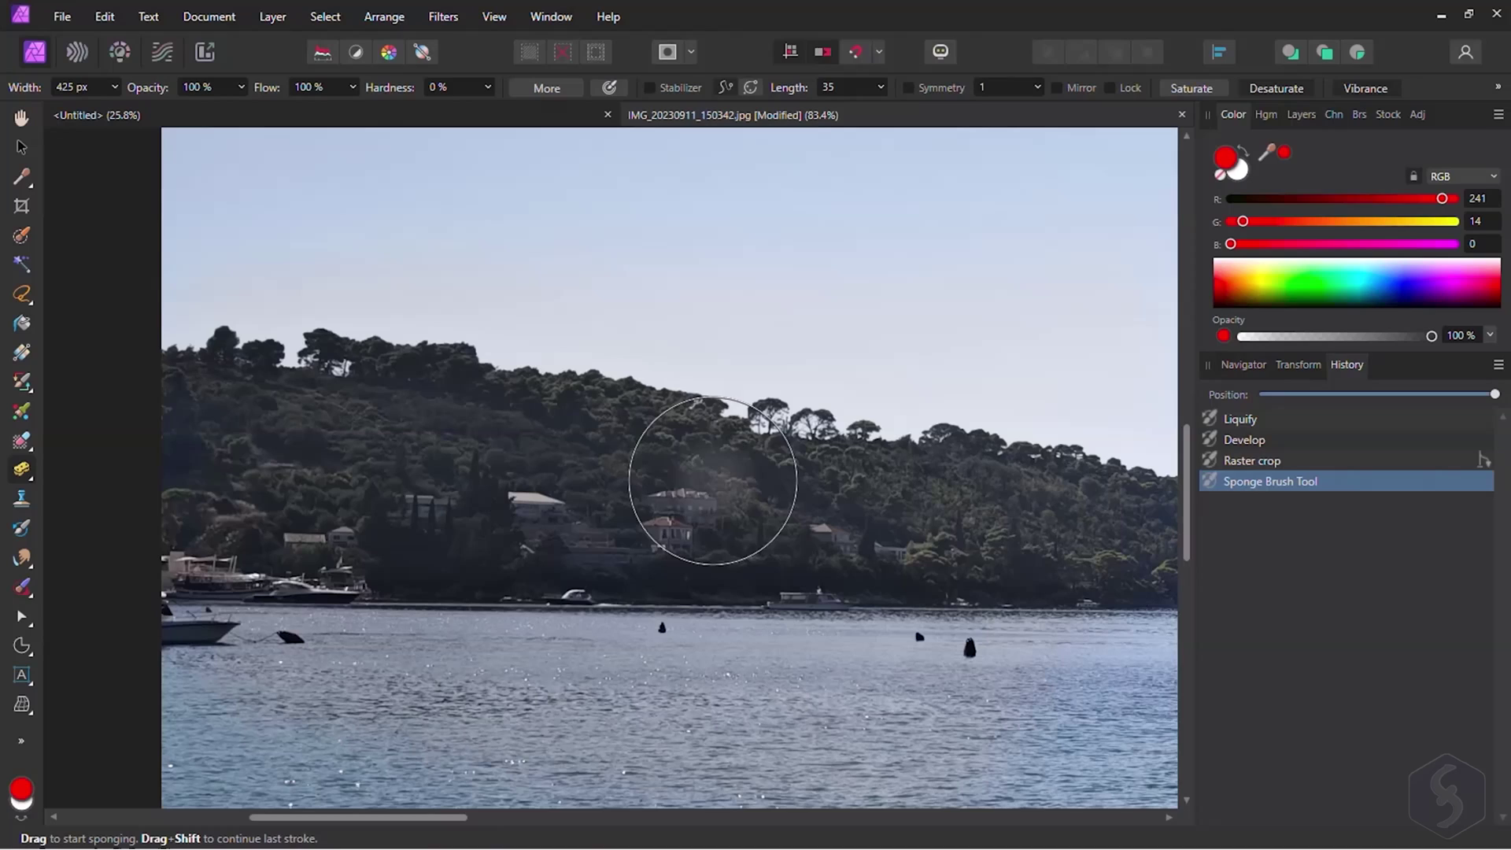
left_click(1241, 463)
left_click(1252, 484)
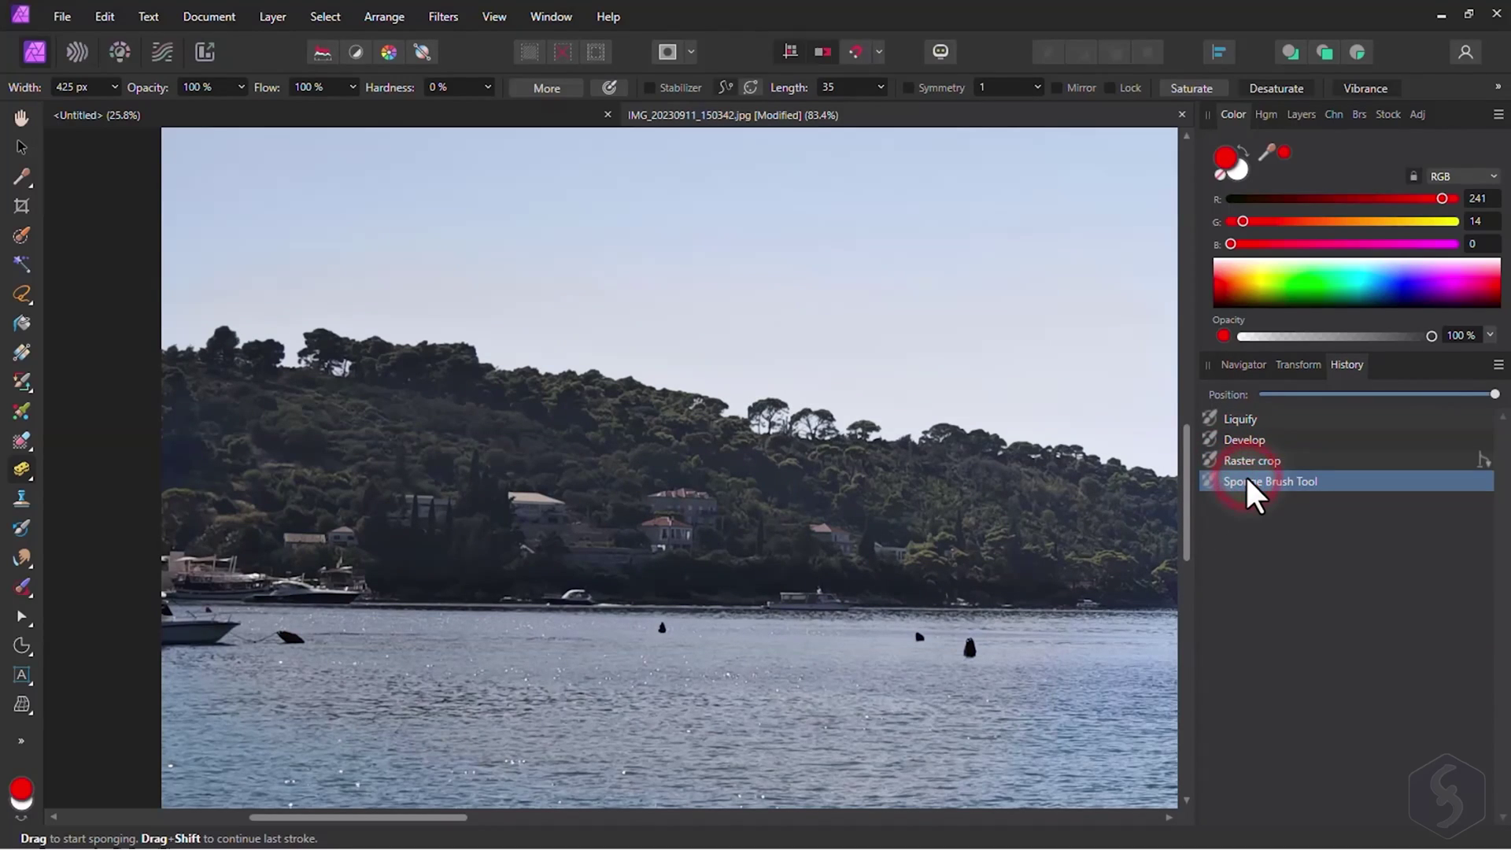
left_click(1249, 465)
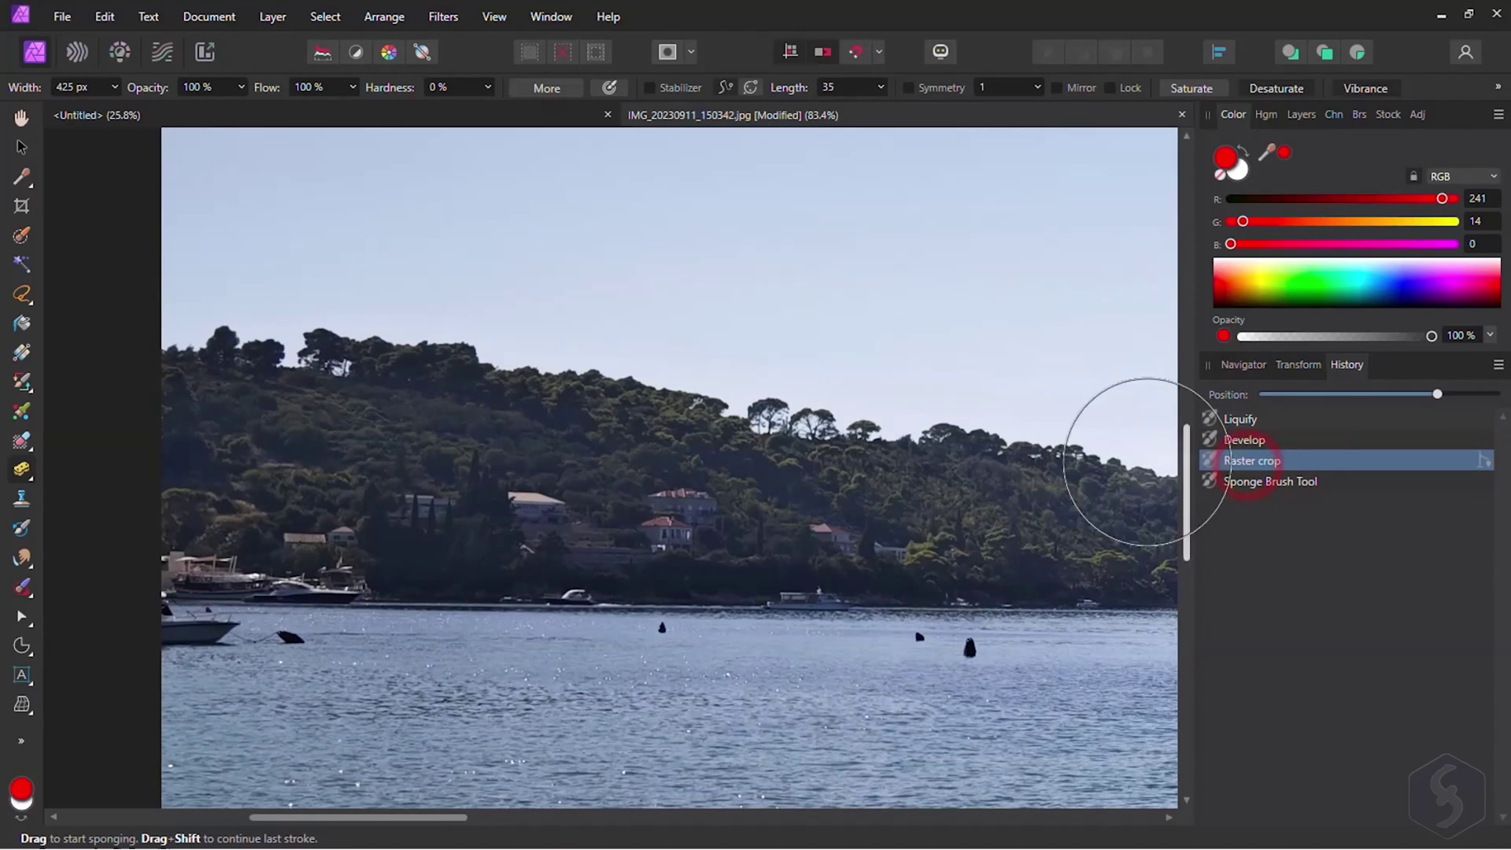
- Test Blur and Sharpen Brush strokes on the hillside trees, undoing both
left_click(22, 558)
left_click(89, 560)
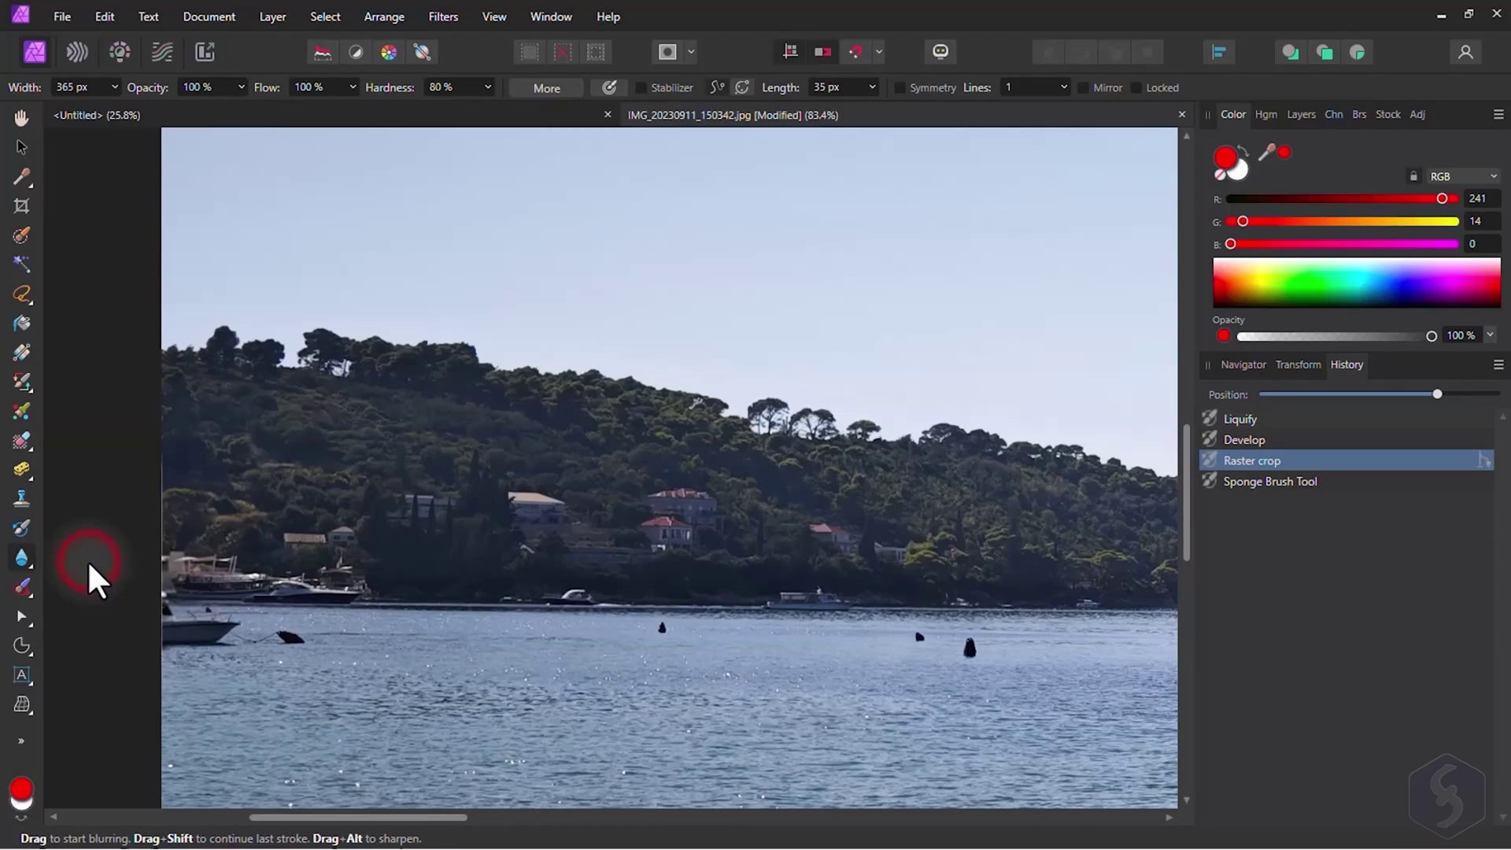
mouse_move(304, 460)
left_mouse_down()
mouse_move(220, 394)
mouse_move(340, 407)
left_mouse_up()
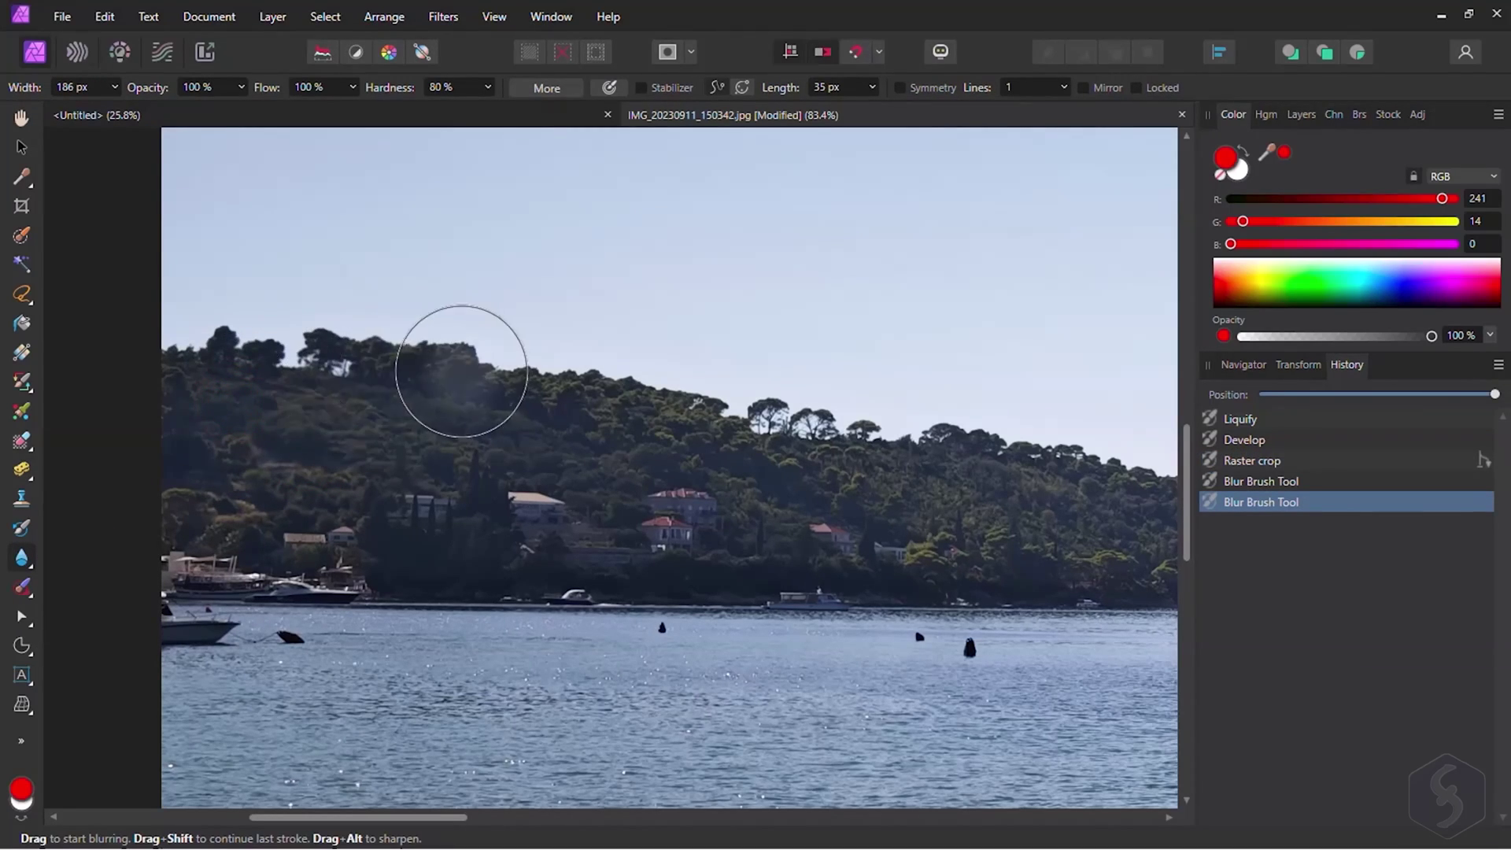
key("ctrl+z")
key("ctrl+z")
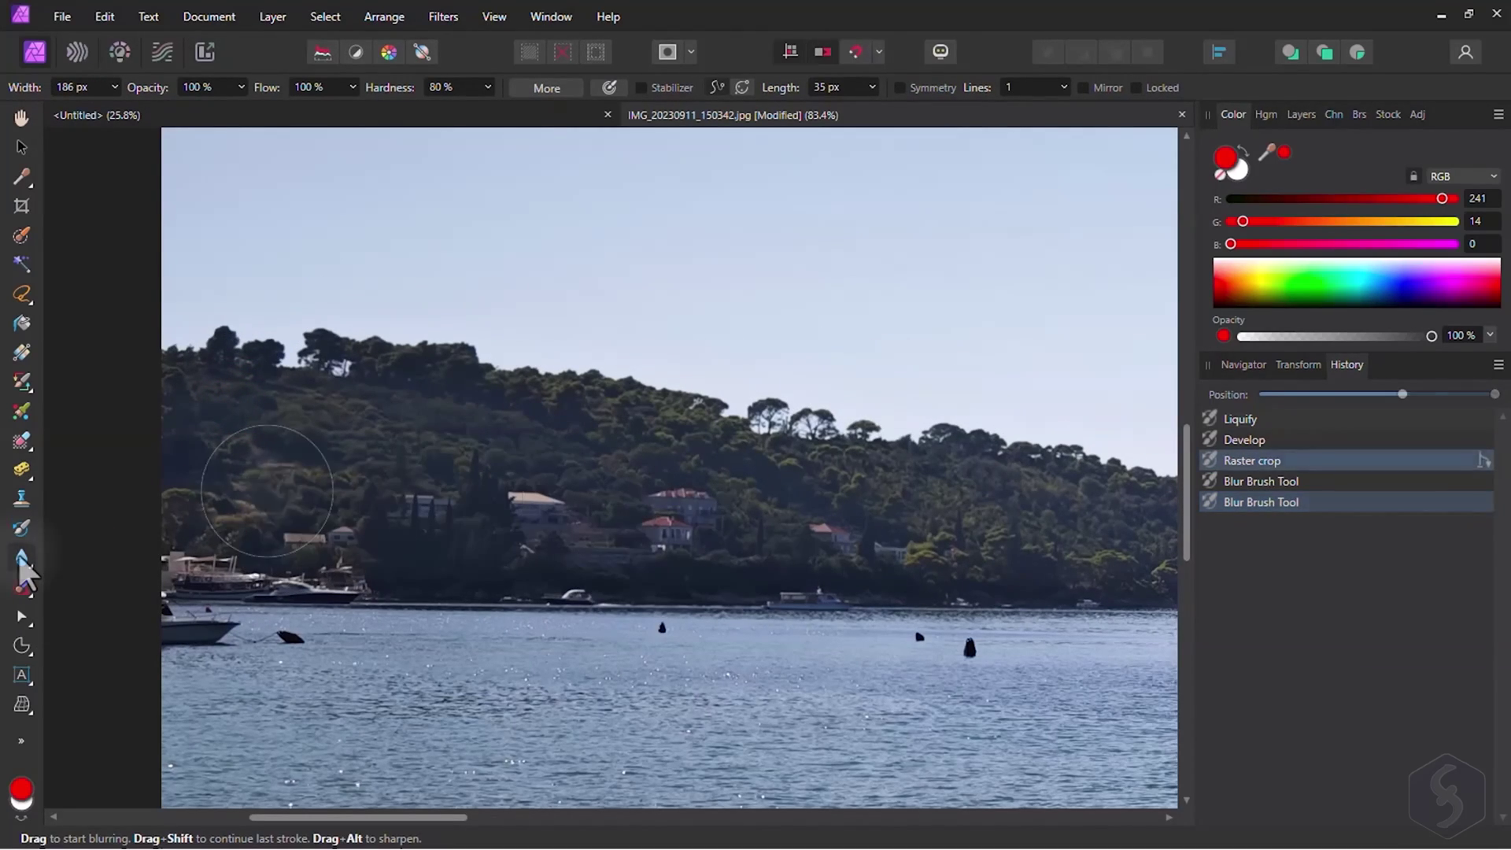
left_click(22, 557)
left_click(89, 583)
left_click(444, 480)
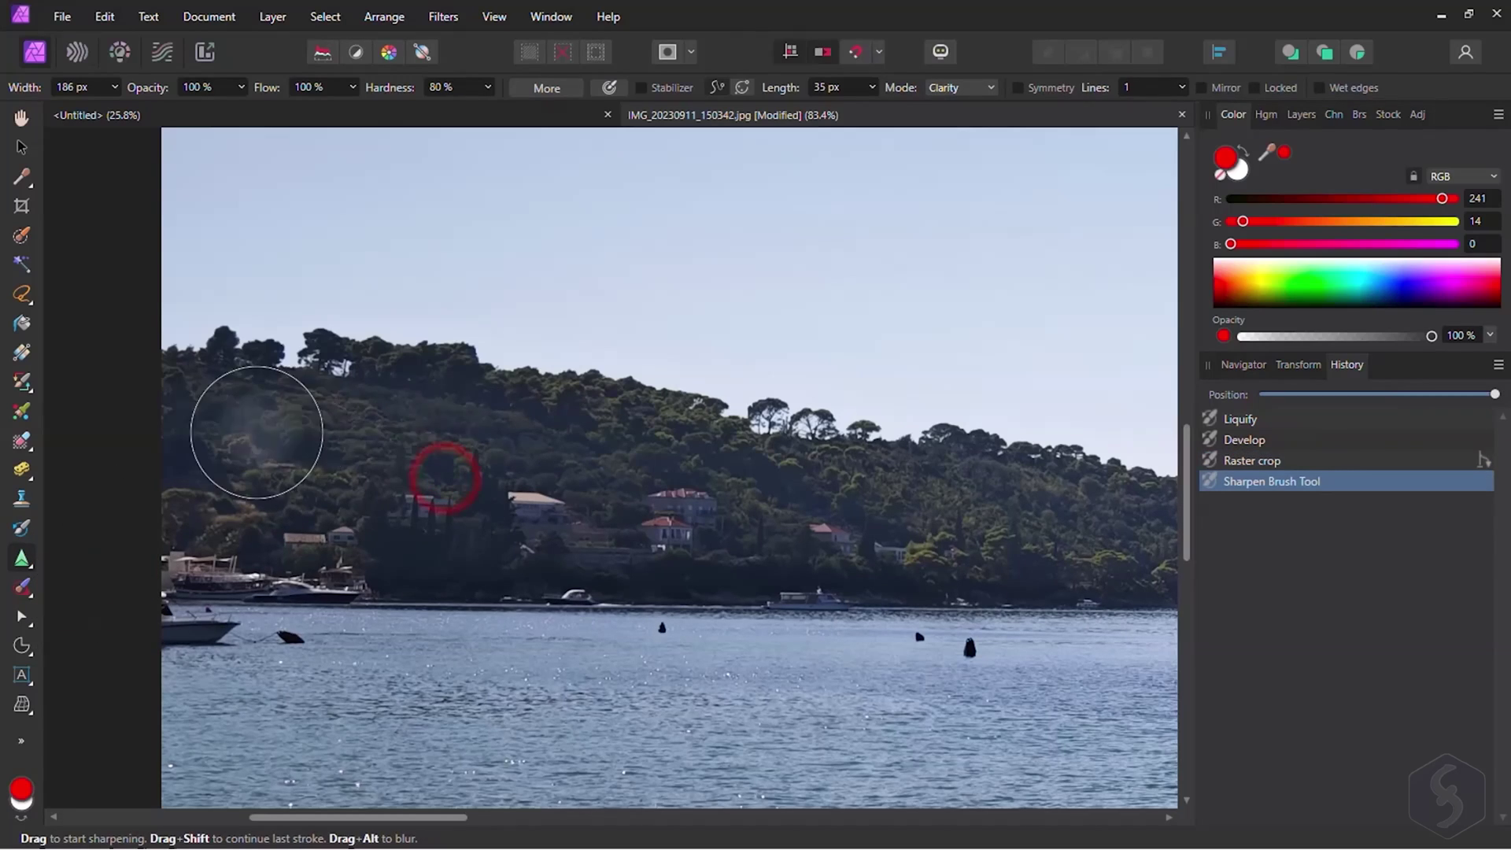
key("ctrl+z")
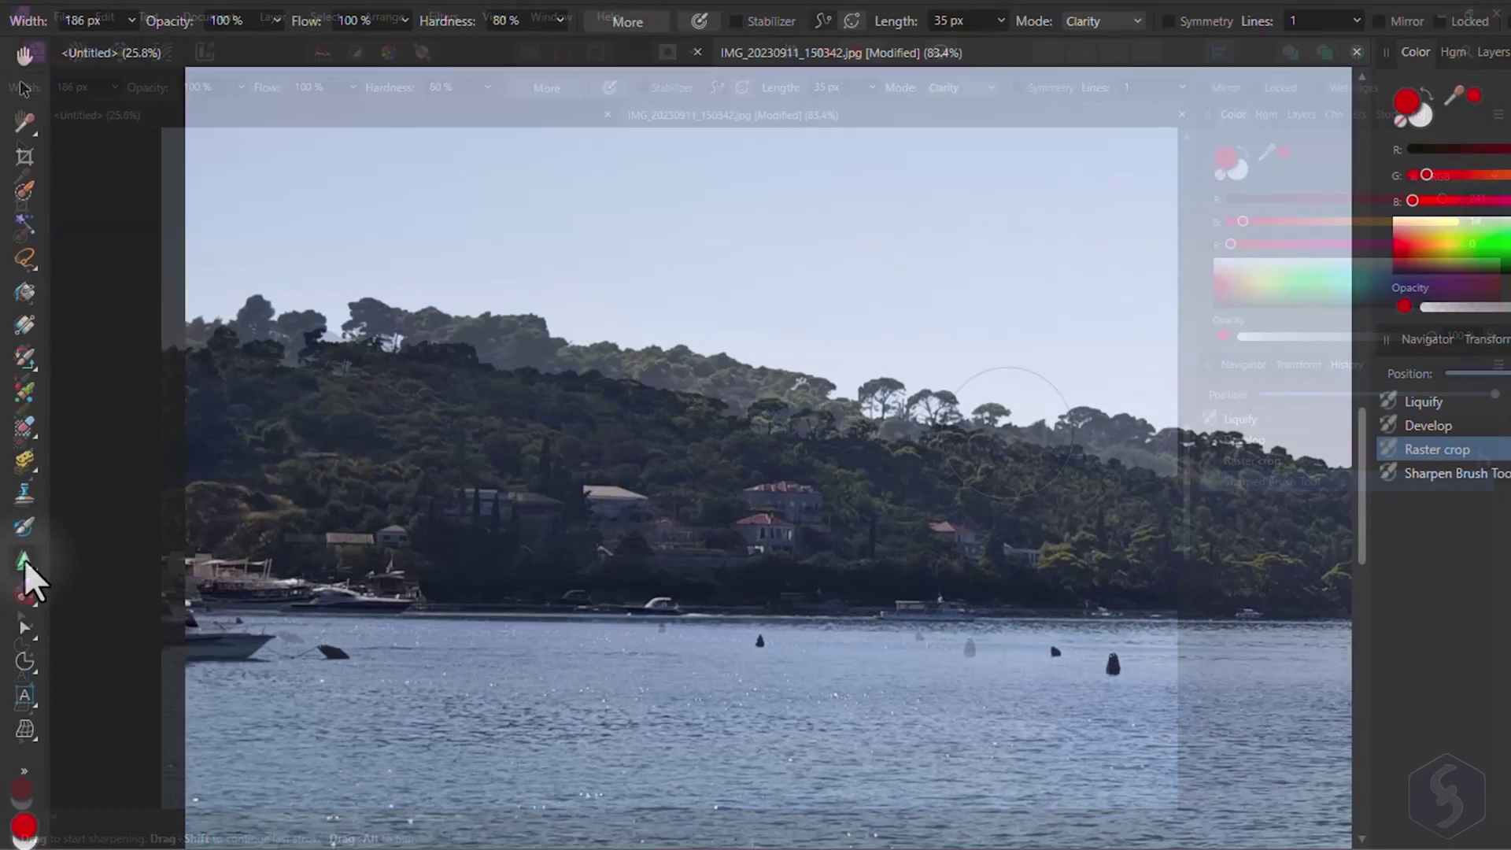
- Smudge the hill-ridge treetops from centre to right edge with a 220 px Smudge Brush
left_click(21, 557)
left_click(124, 626)
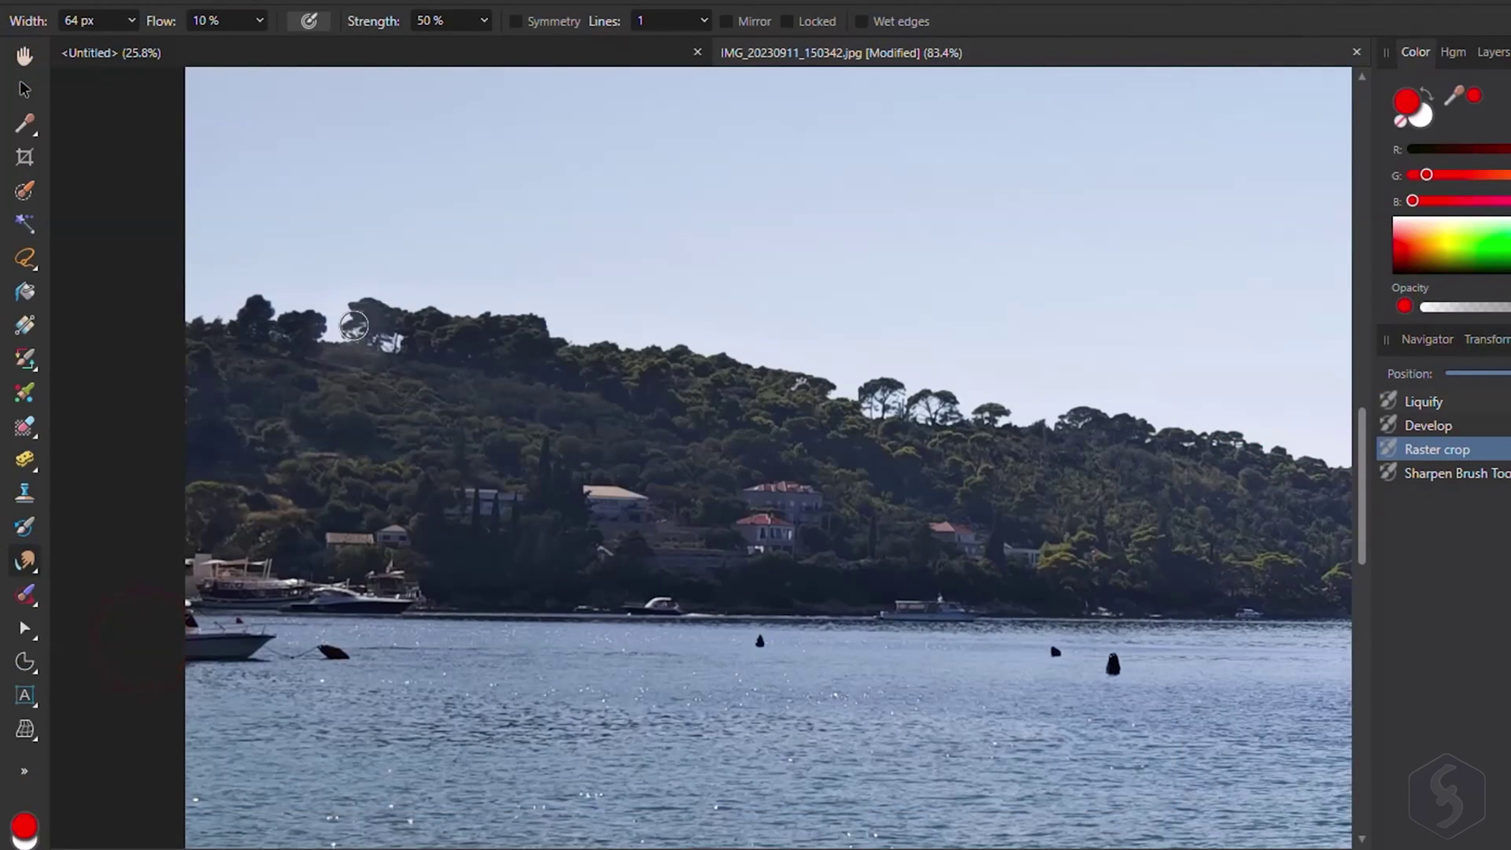
key("bracketright")
key("bracketright")
key("bracketright")
key("bracketright")
left_click_drag(388, 283, 506, 337)
left_click_drag(738, 387, 1291, 439)
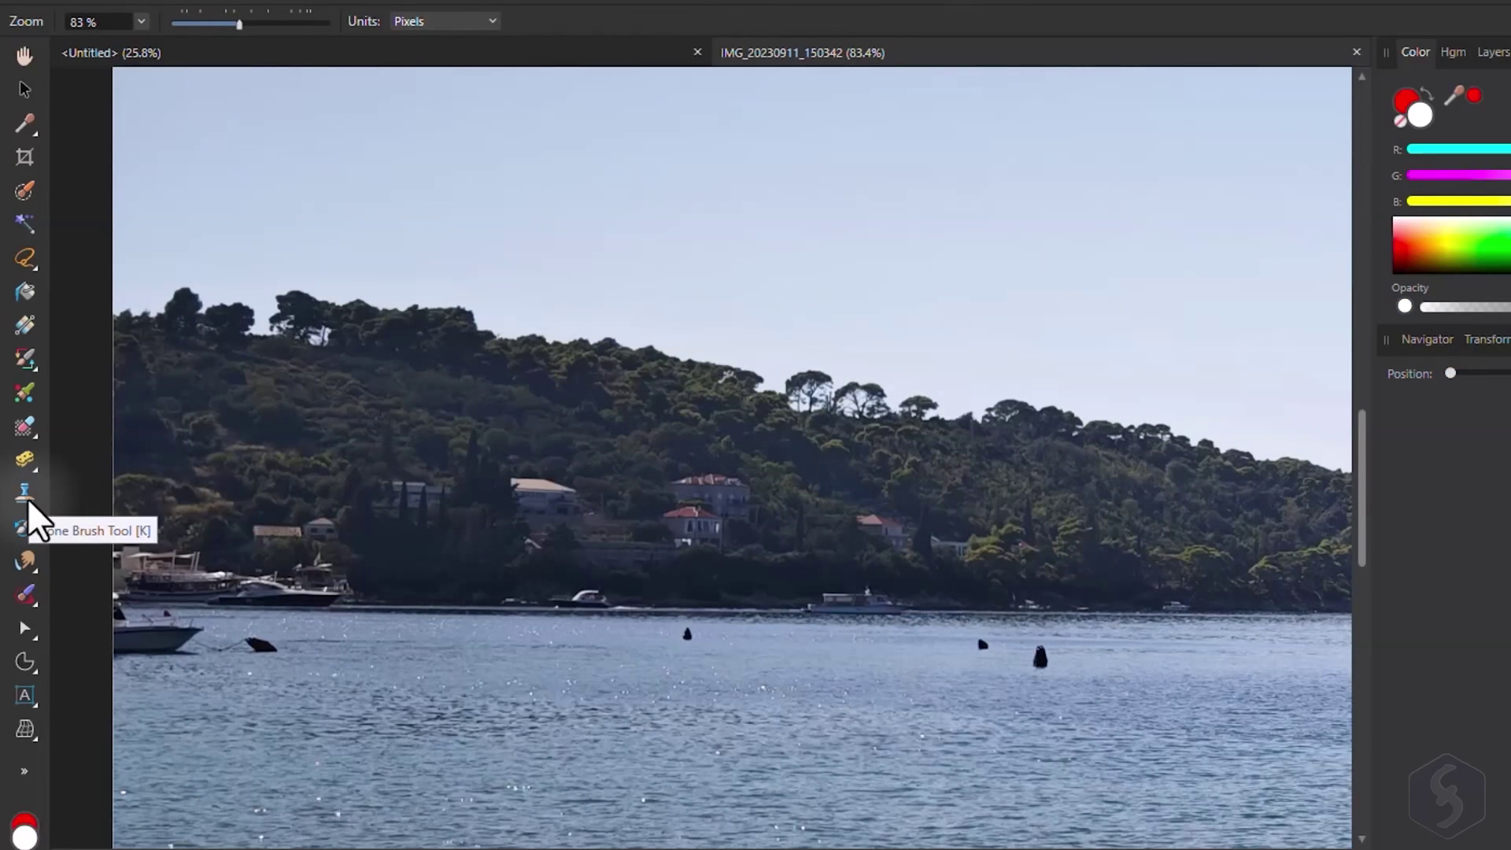
left_click(27, 500)
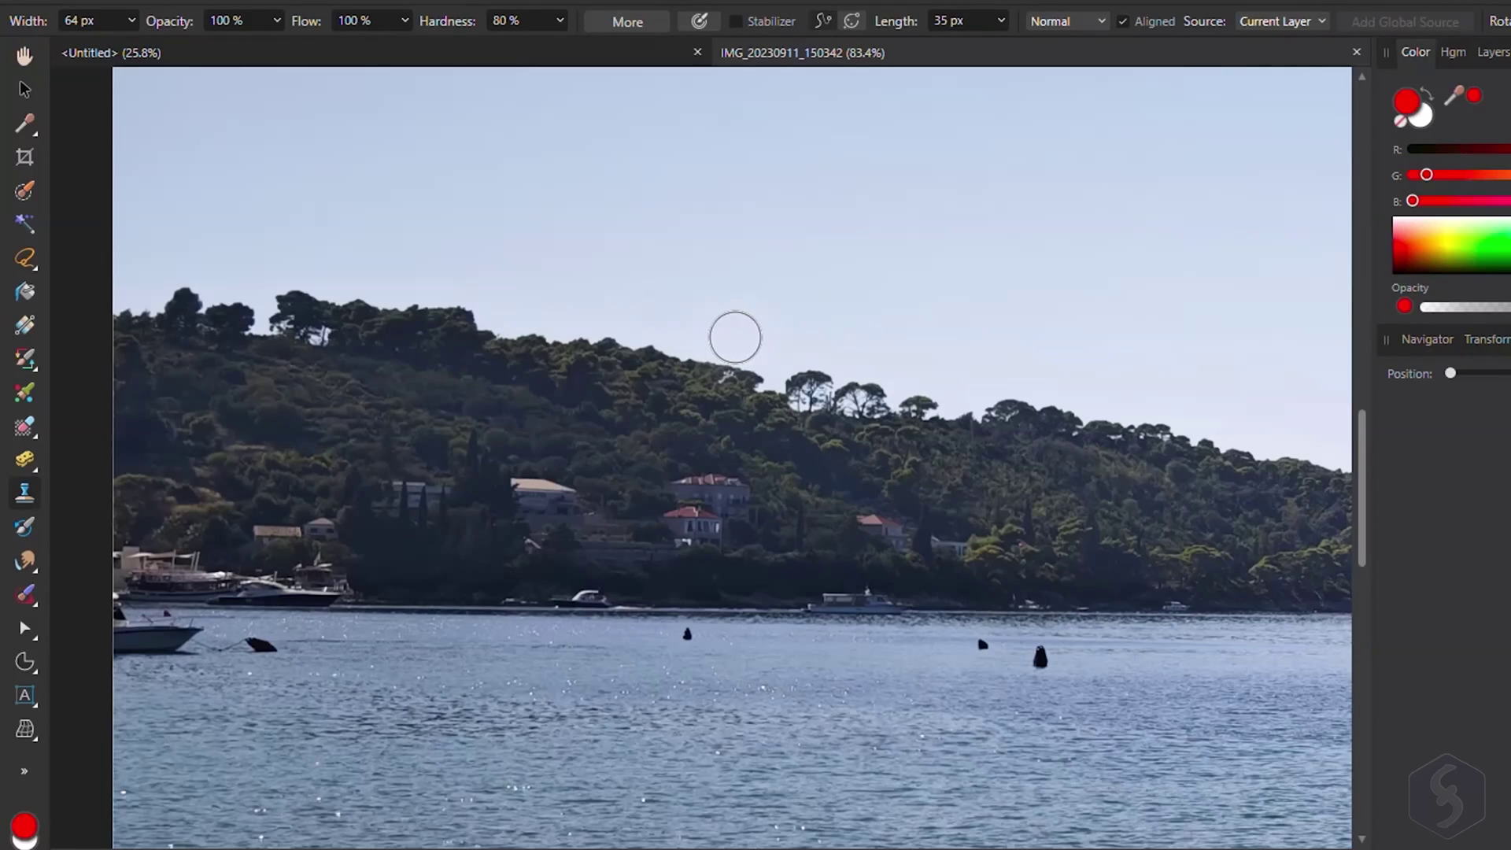
left_click(807, 388, "alt")
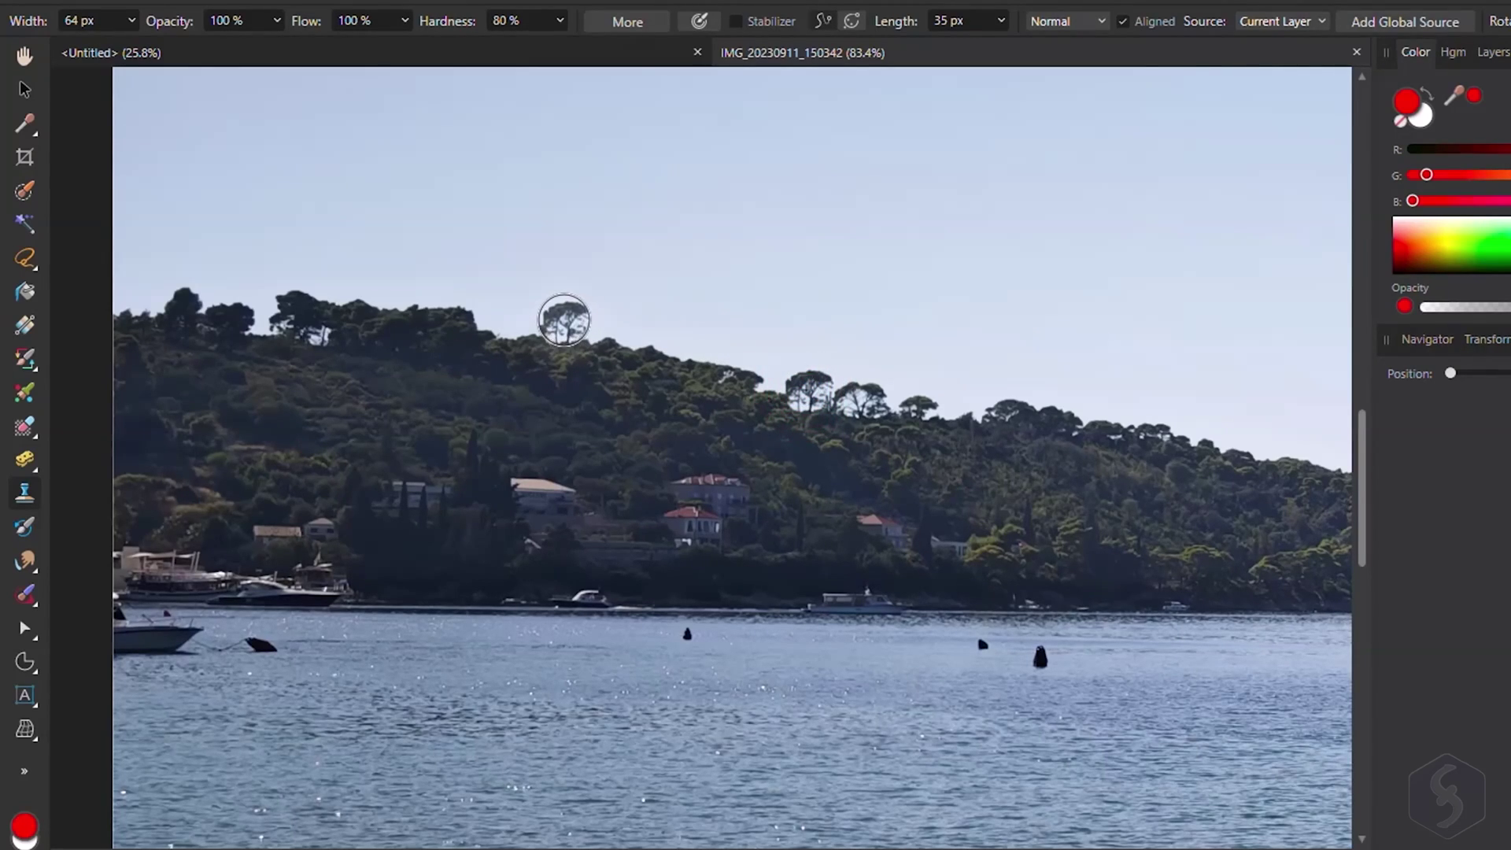
left_click_drag(547, 323, 619, 337)
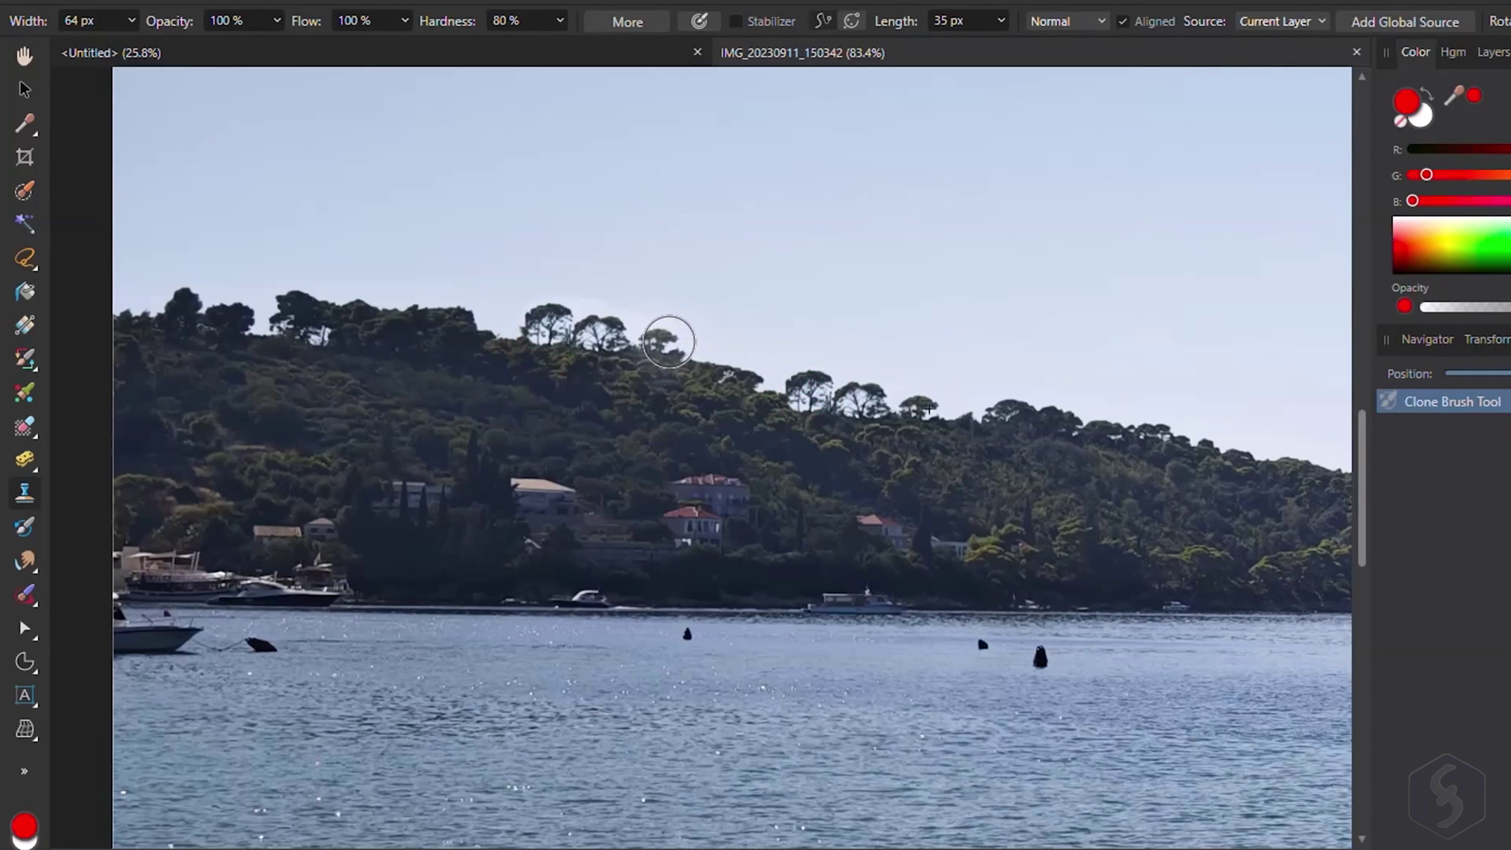
key("ctrl+z")
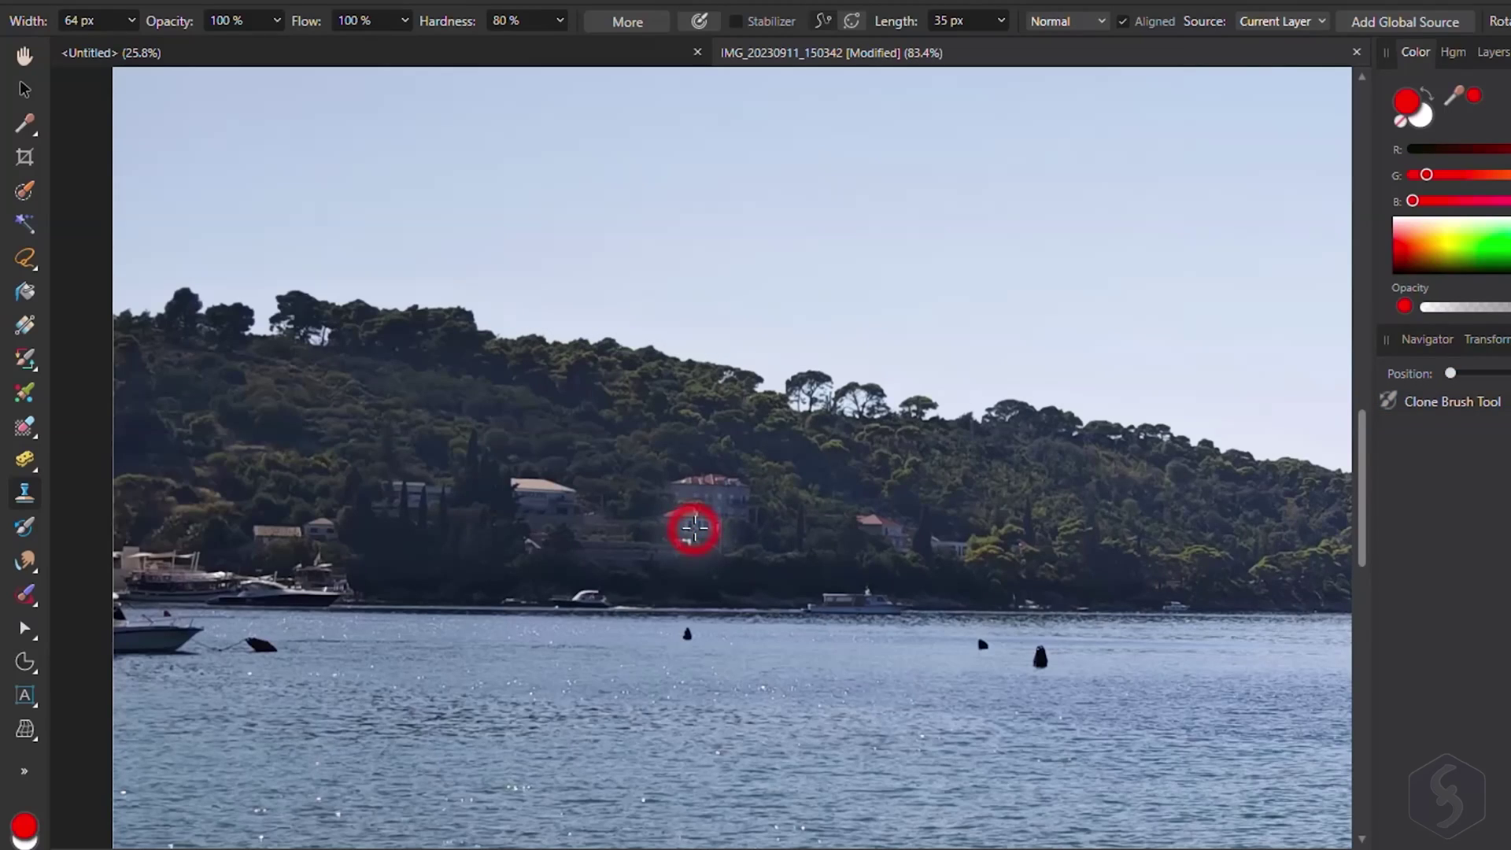
left_click_drag(1039, 529, 1028, 530)
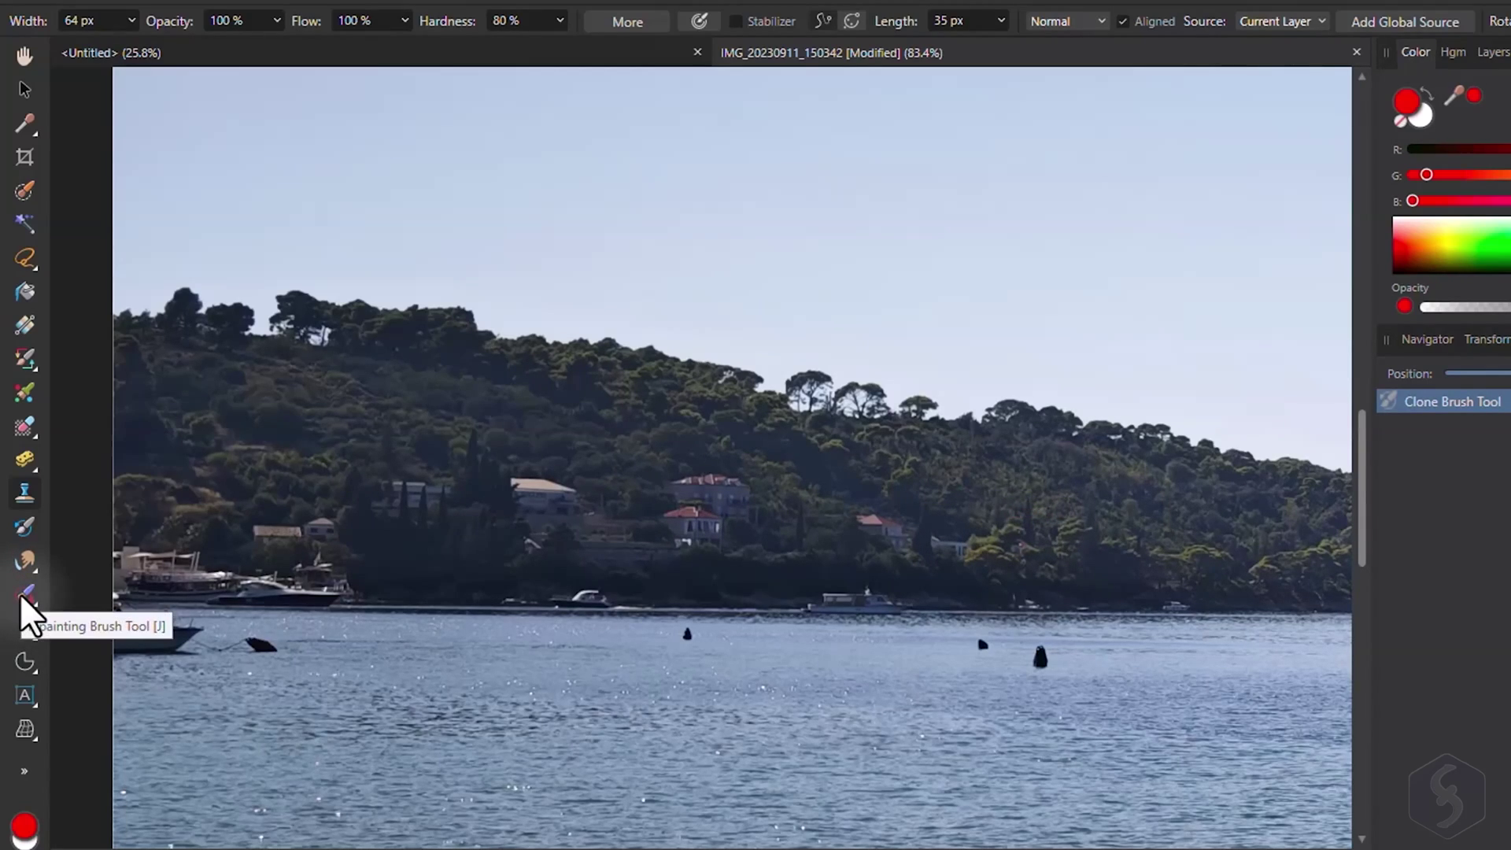
left_click(22, 597)
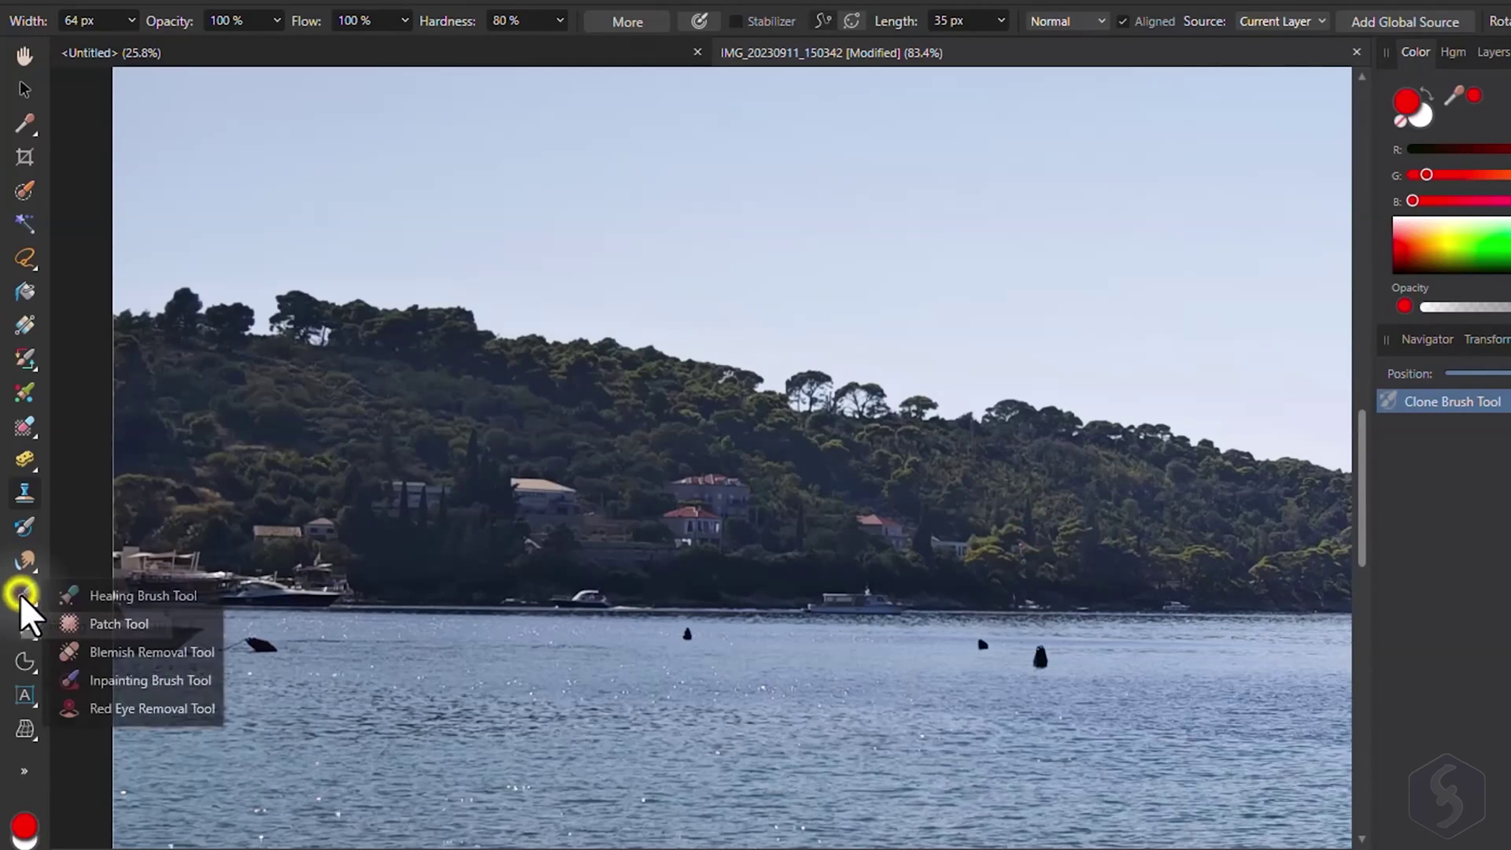
left_click(103, 597)
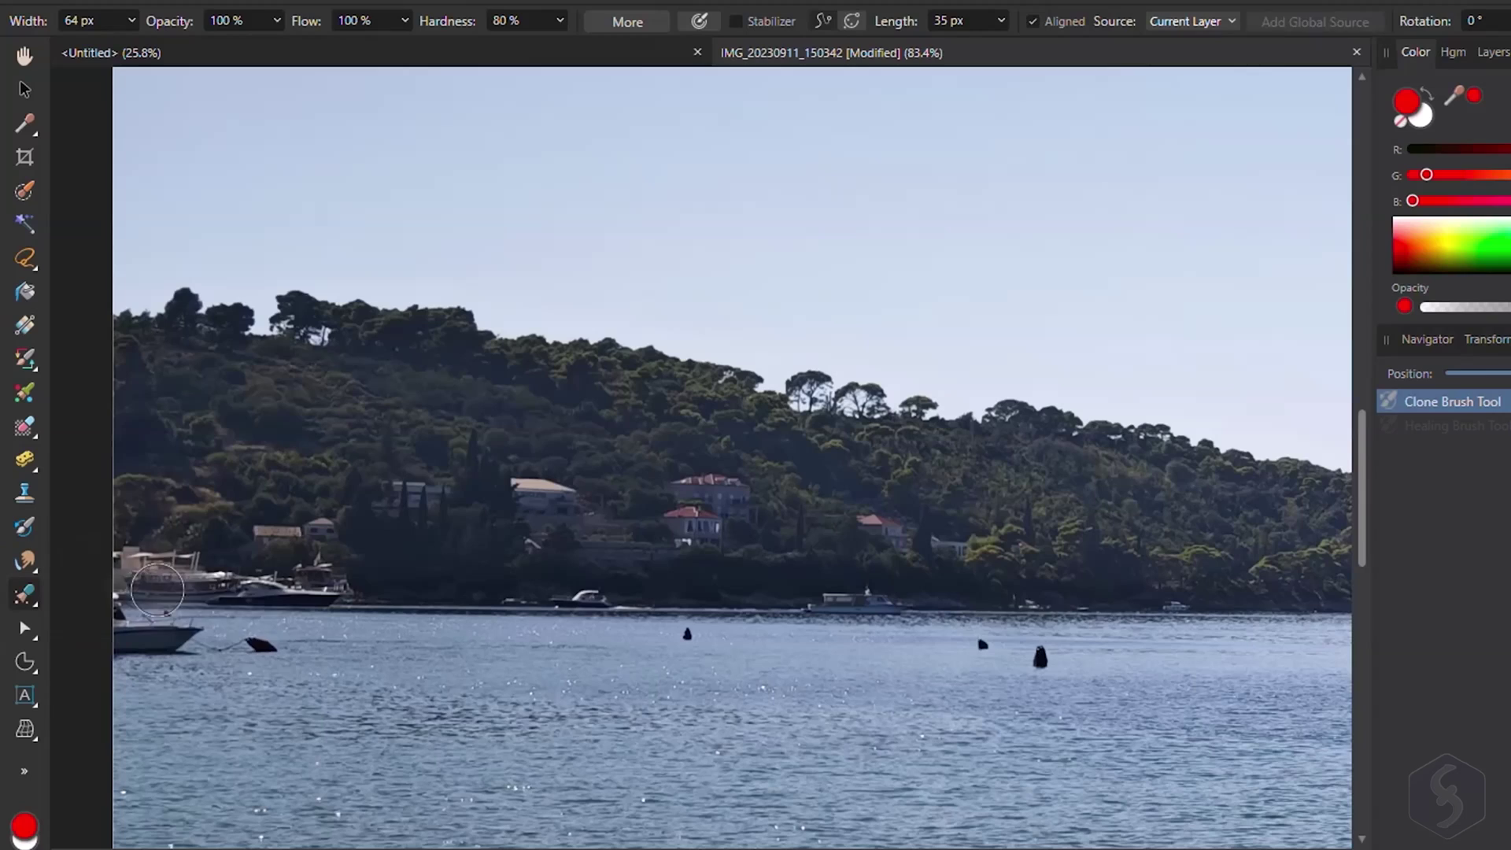
left_click(1040, 657)
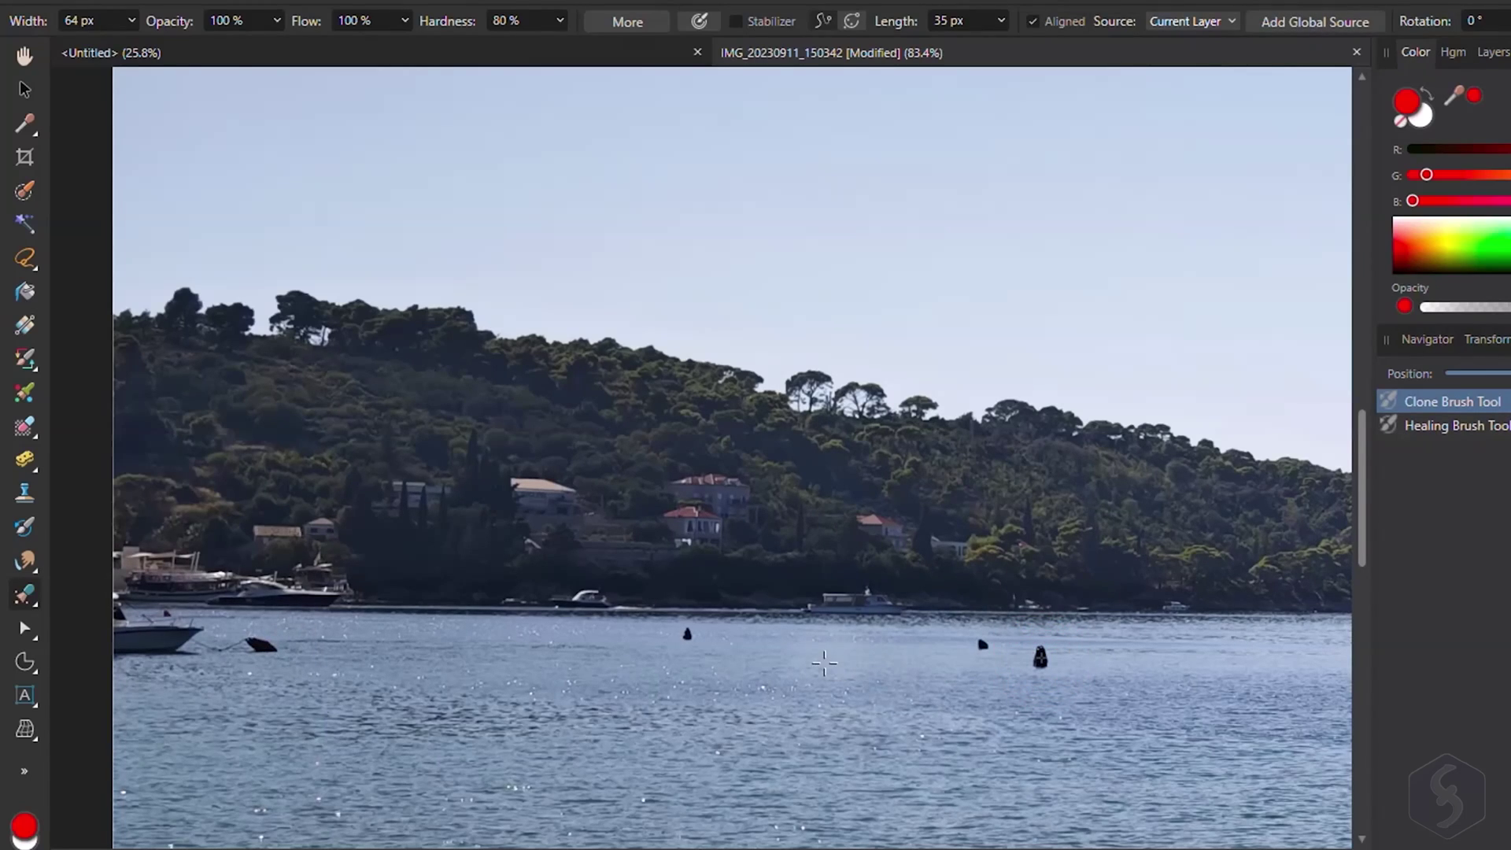
left_click(979, 662)
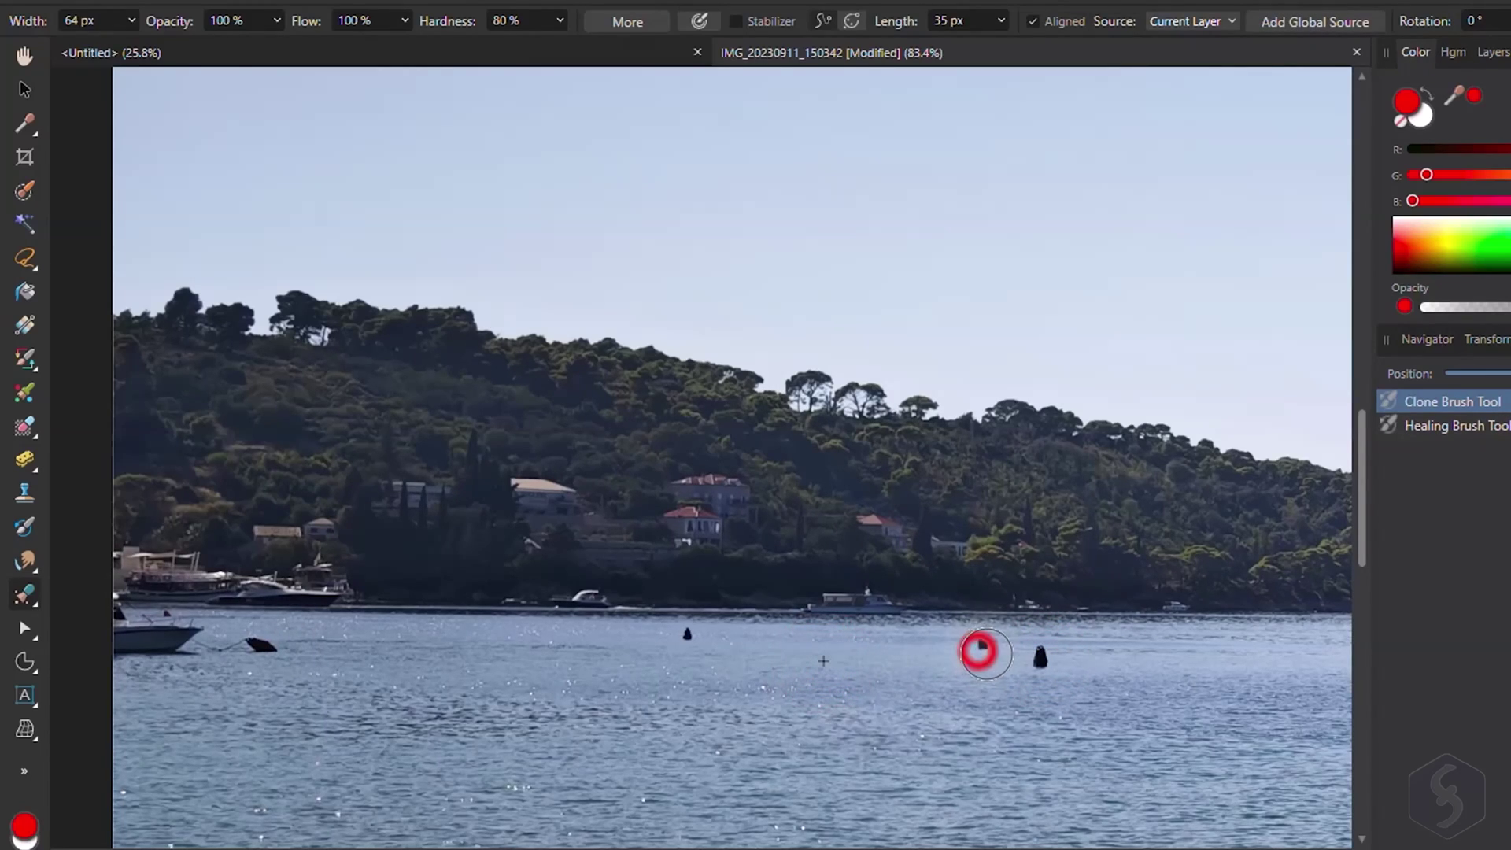
left_click(1024, 659)
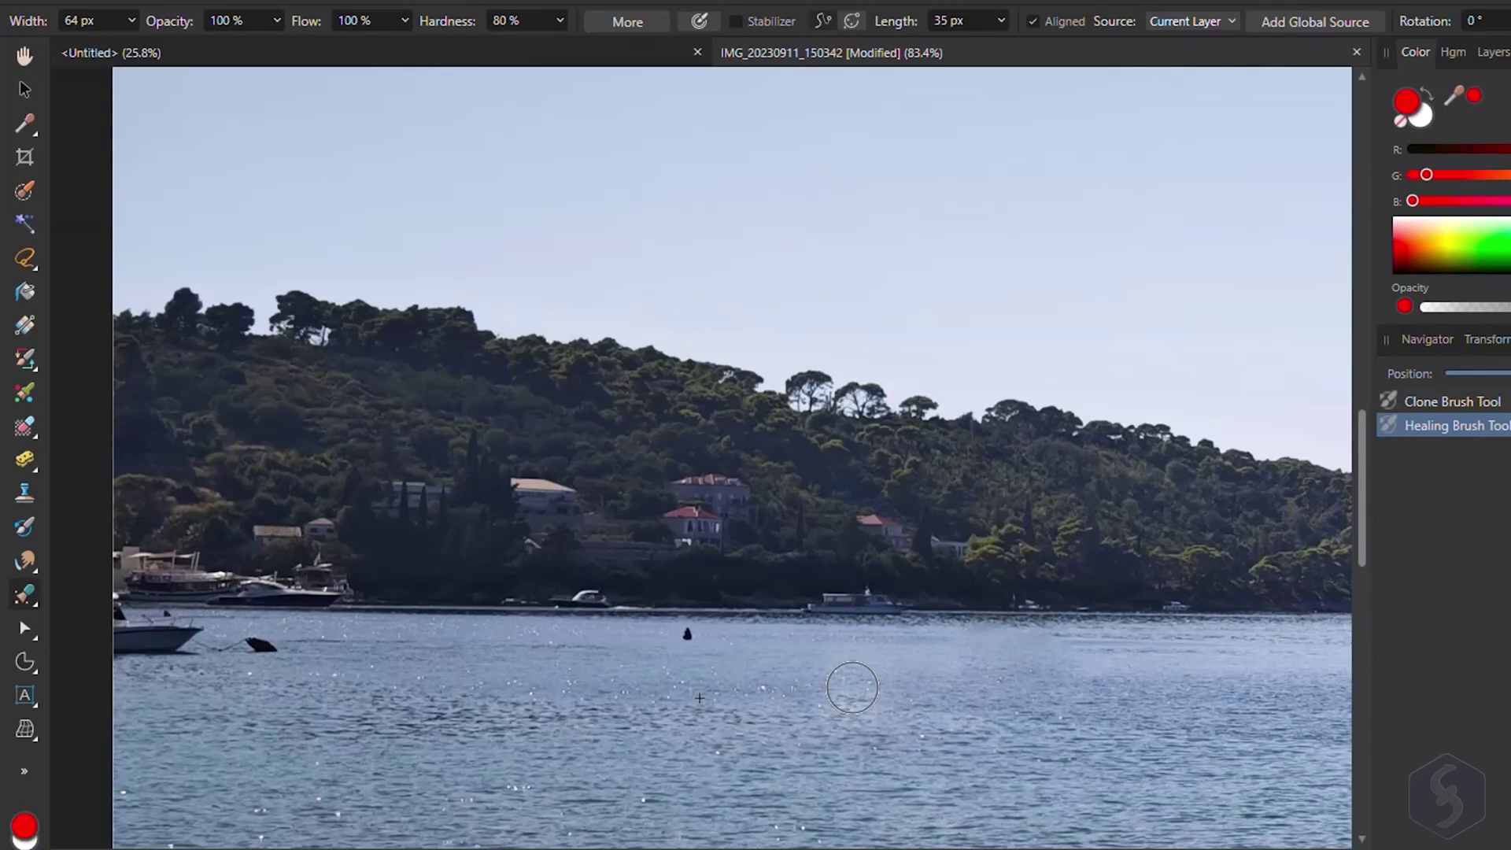
key("ctrl+z")
key("ctrl+z")
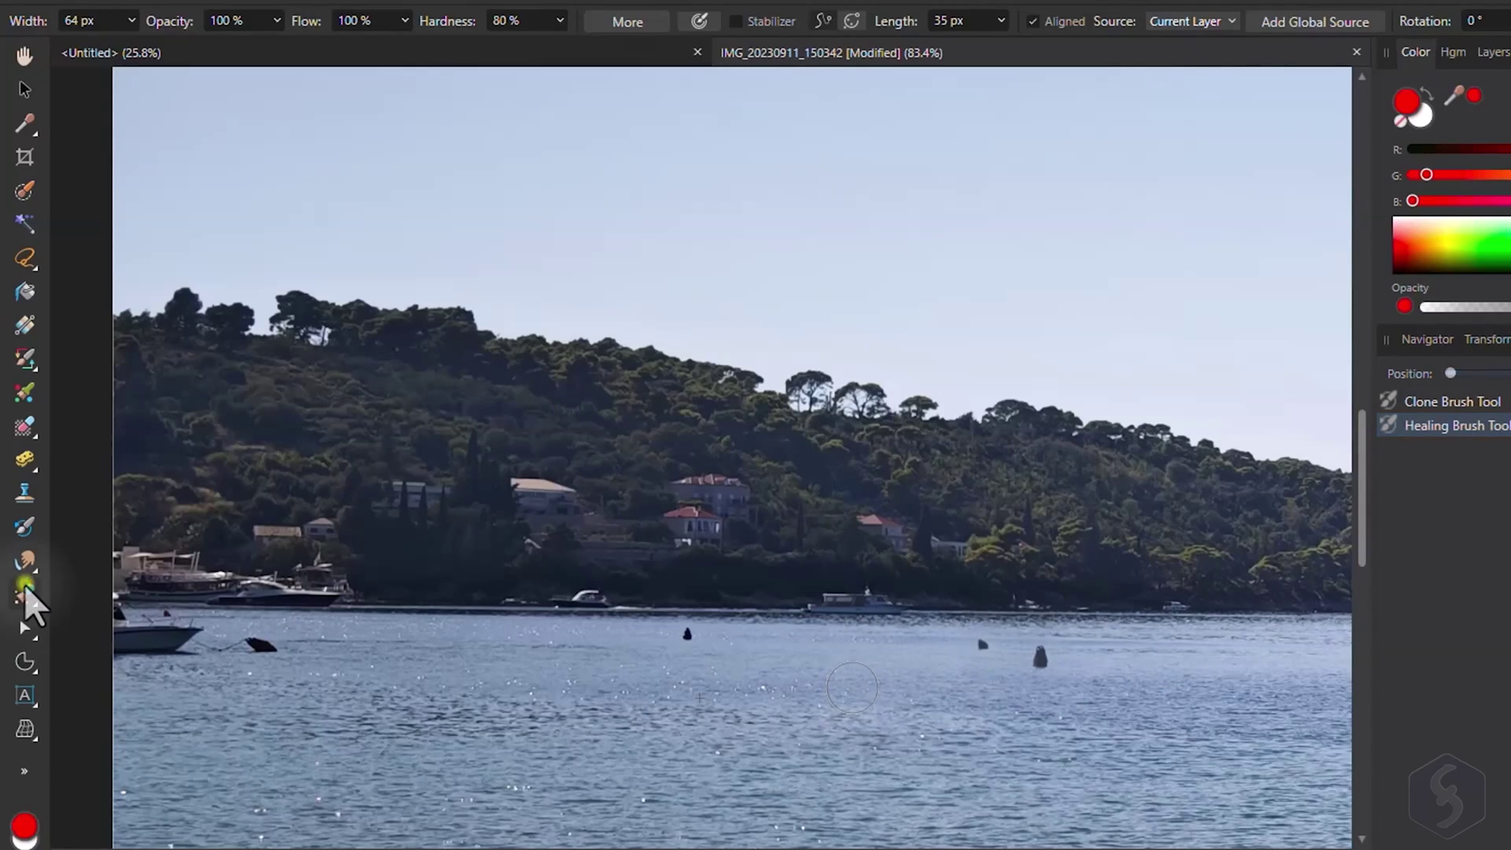
- Remove the buoys in the harbour water with the Inpainting Brush
left_click(25, 589)
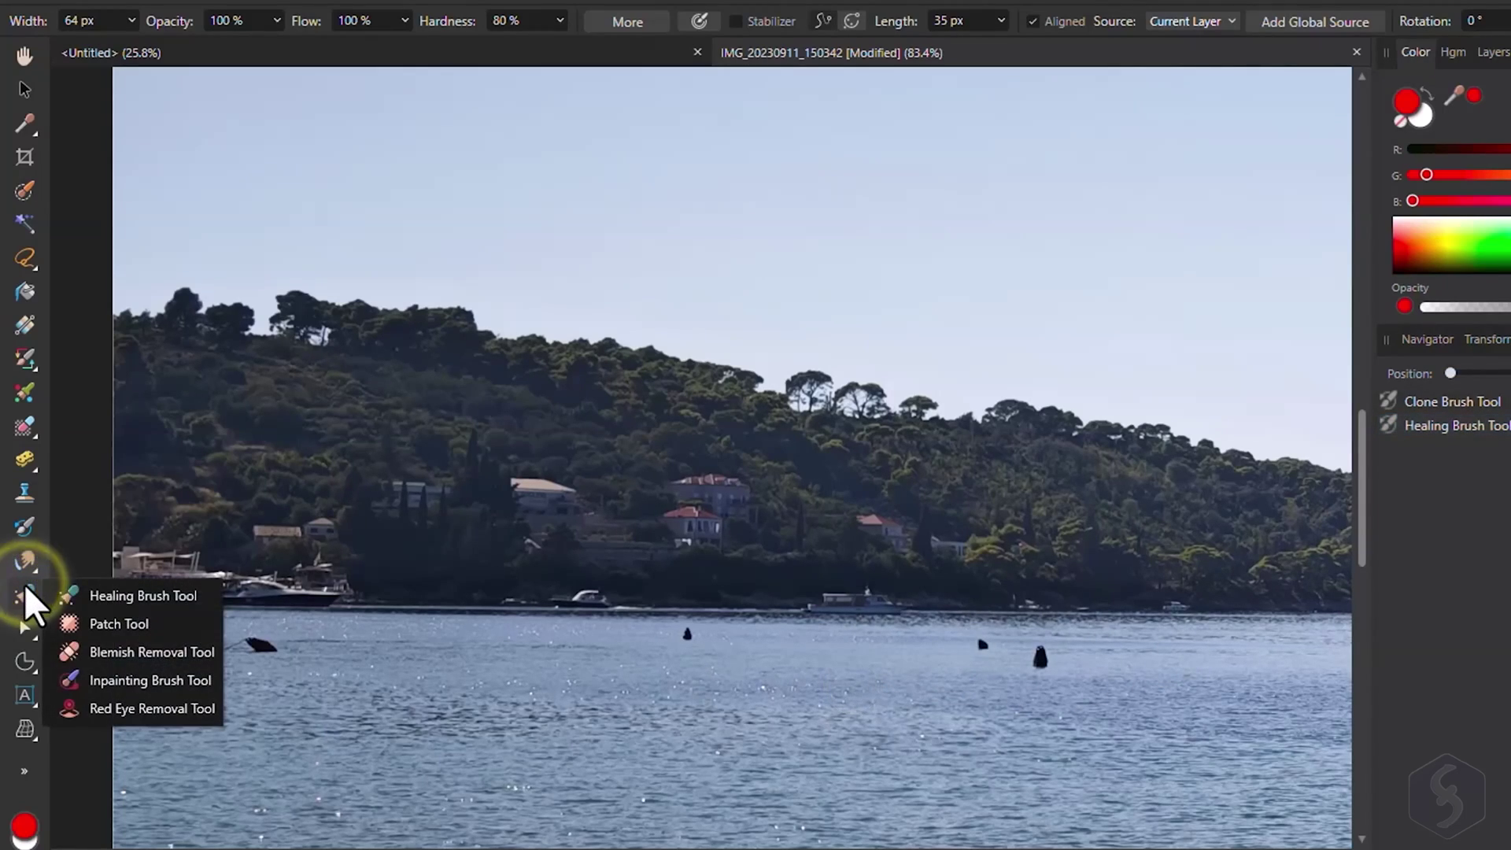
left_click(181, 682)
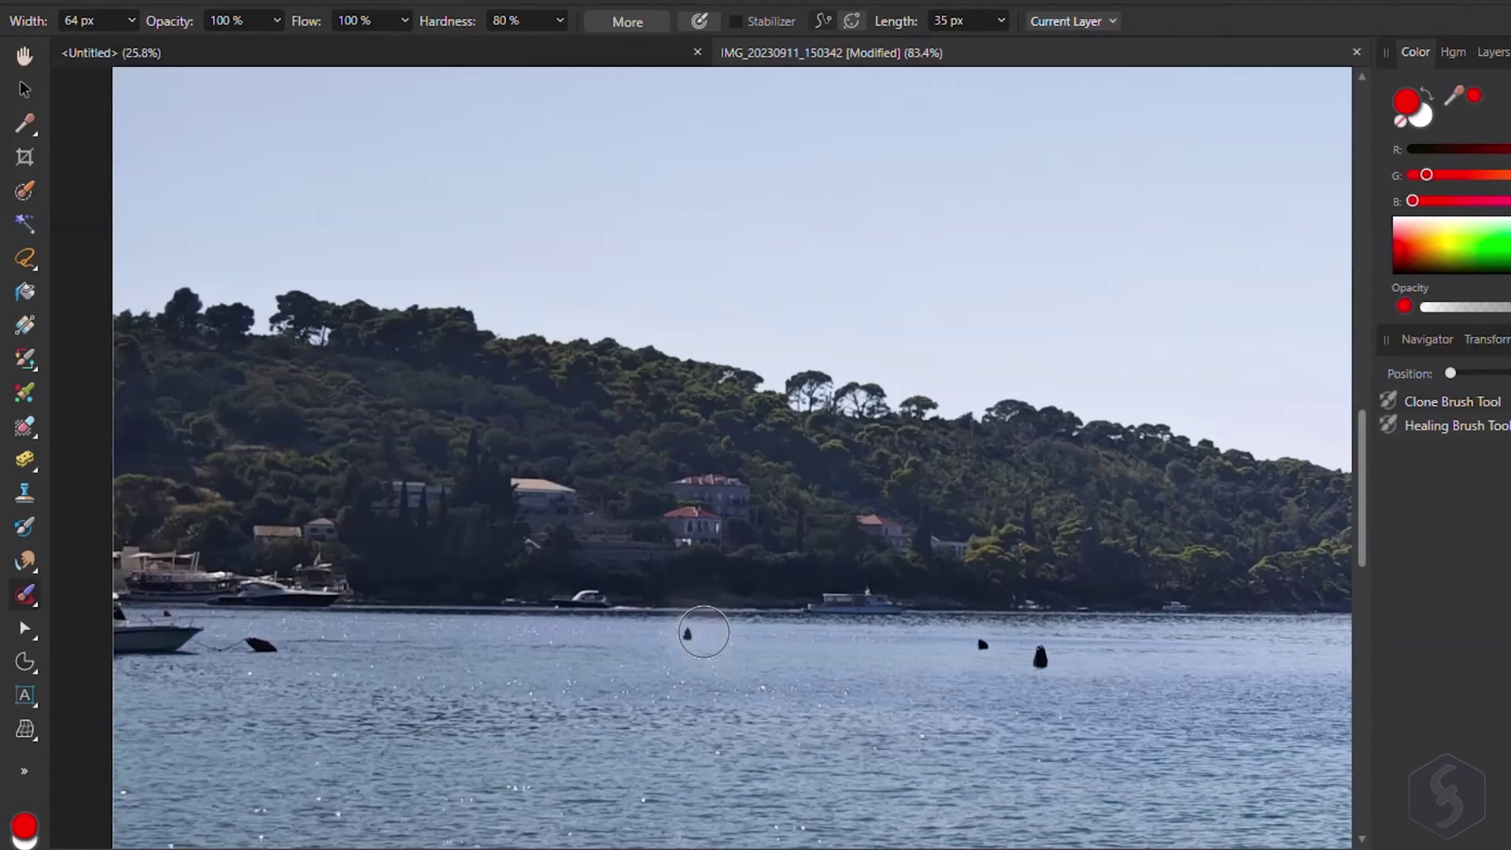
left_click(685, 639)
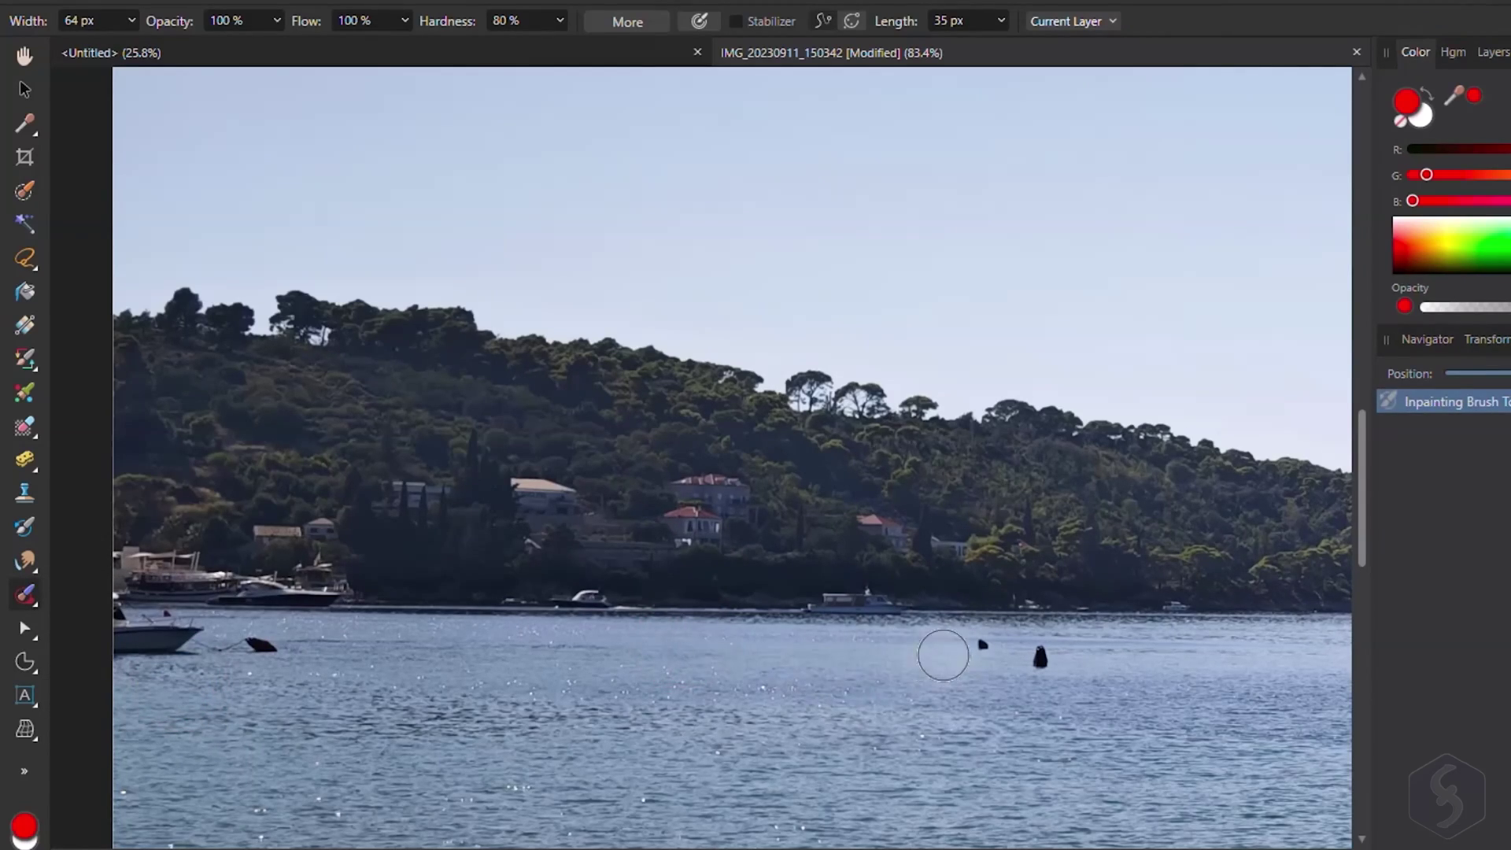
left_click(987, 645)
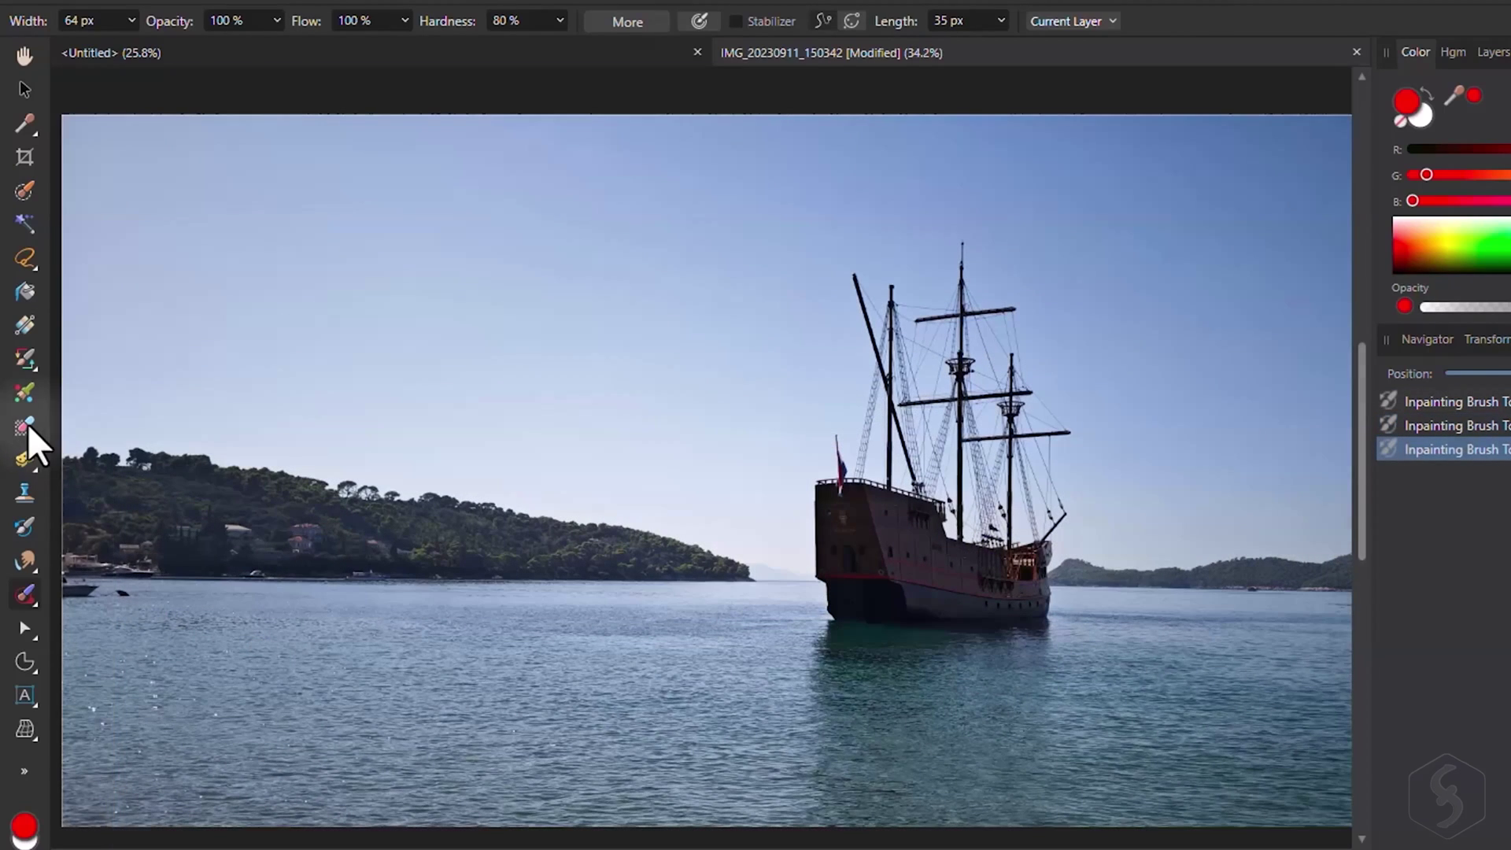
- Erase a band of sky with the Erase Brush, then undo it
left_click(22, 424)
left_click(114, 429)
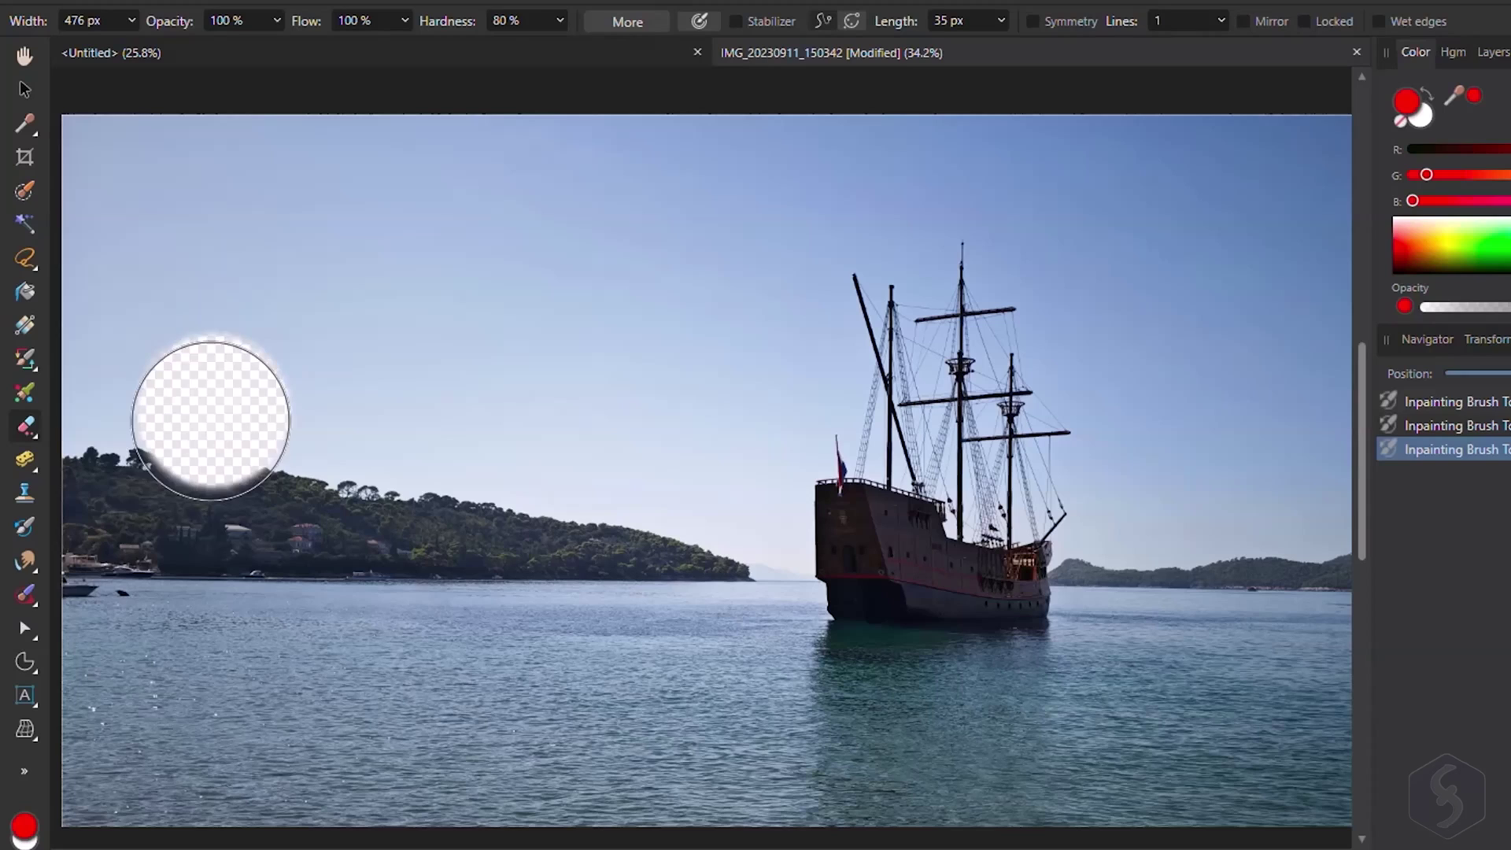
mouse_move(272, 359)
left_mouse_down()
mouse_move(319, 346)
mouse_move(535, 366)
mouse_move(614, 388)
mouse_move(654, 449)
mouse_move(564, 509)
mouse_move(320, 507)
left_mouse_up()
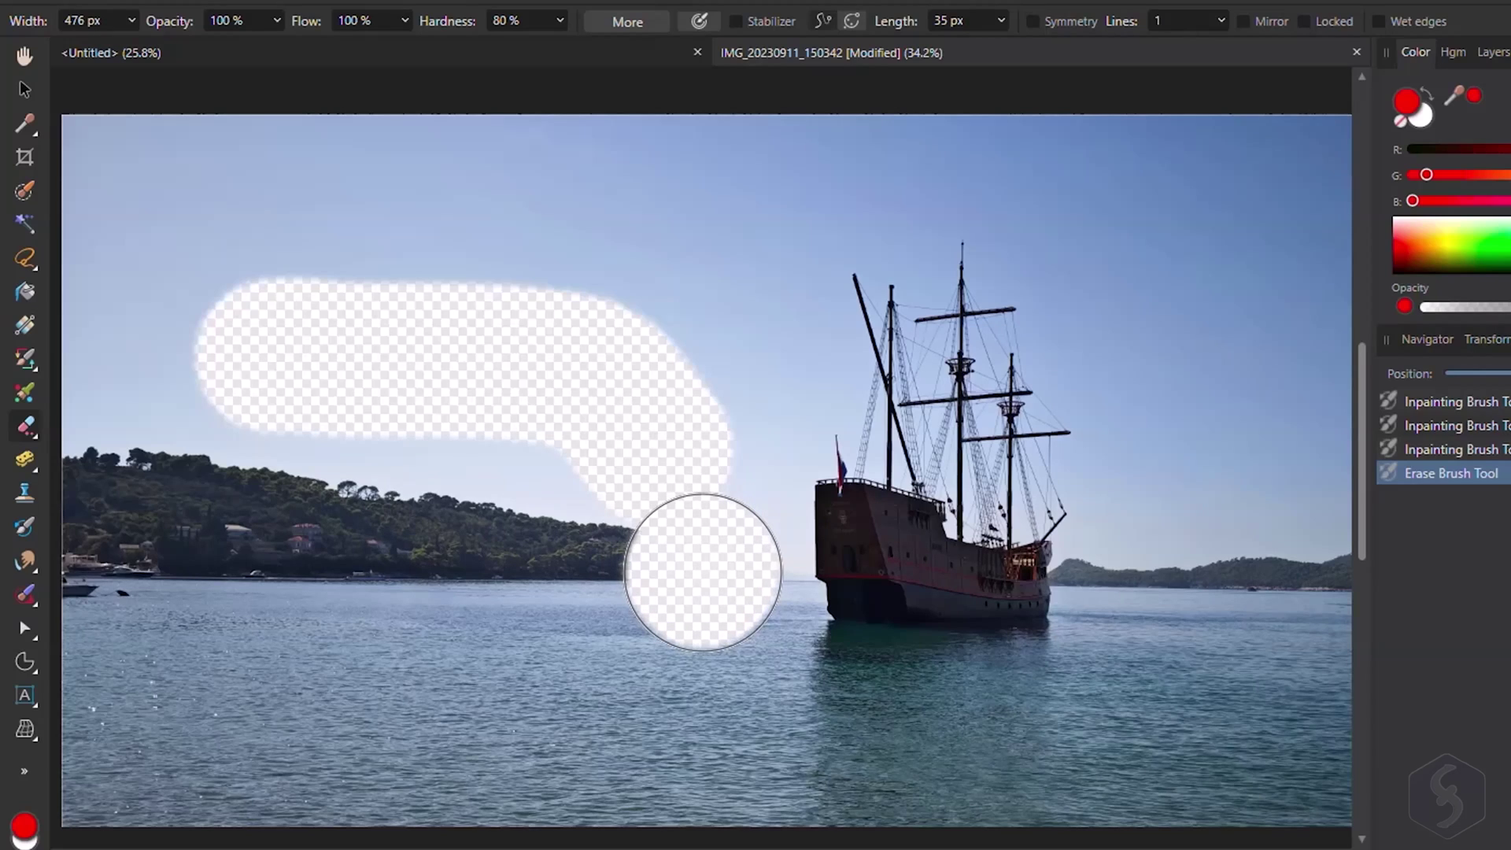
key("ctrl+z")
- Erase the sky above the left hilltop and a hill-and-water patch with the Background Erase Brush
left_click(26, 426)
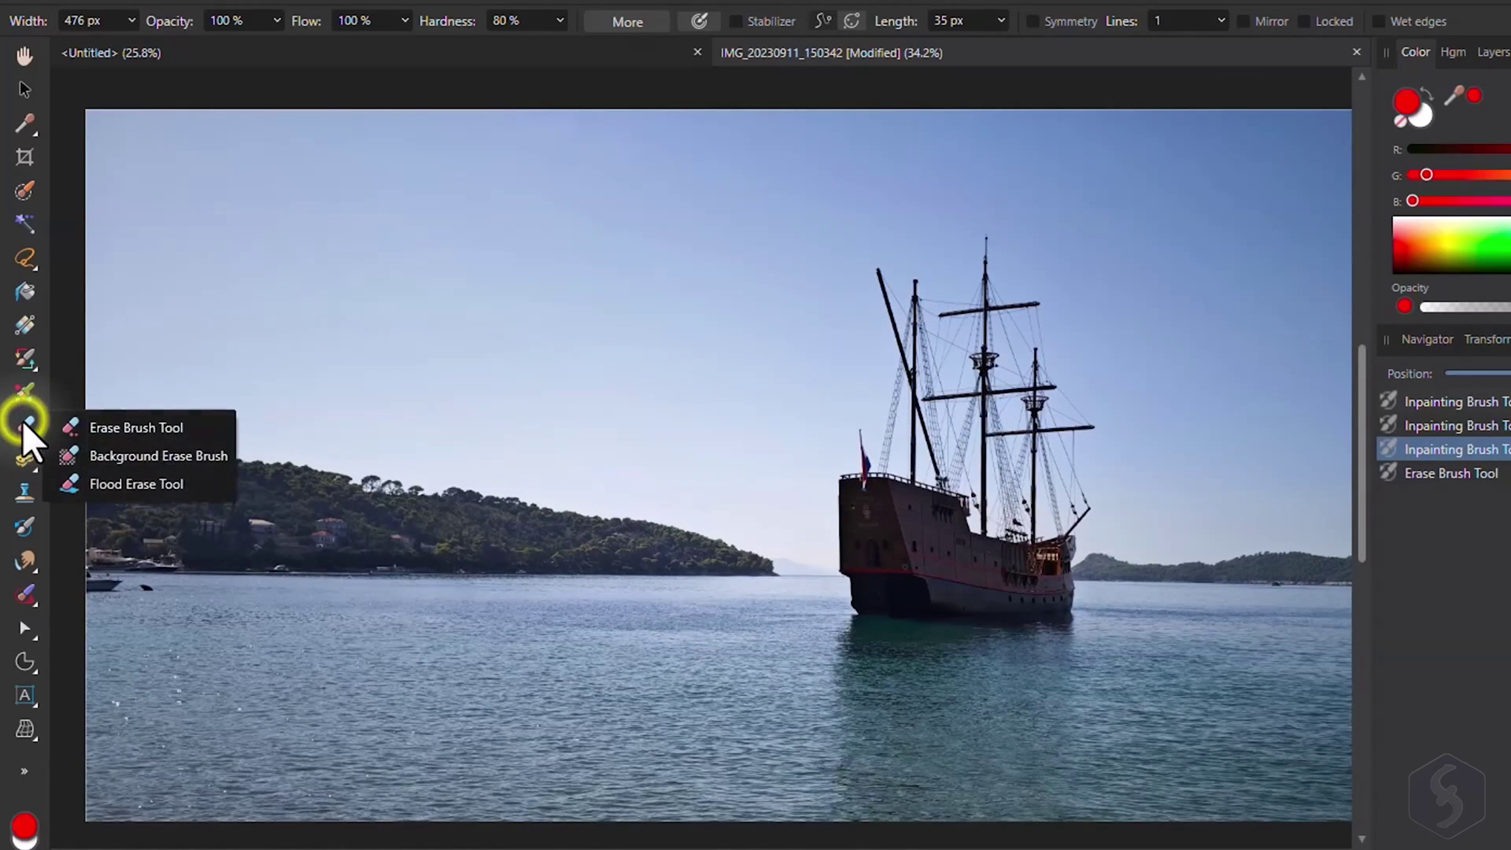
left_click(93, 464)
mouse_move(157, 441)
left_mouse_down()
mouse_move(277, 456)
mouse_move(506, 449)
mouse_move(787, 497)
left_mouse_up()
mouse_move(351, 425)
left_mouse_down()
mouse_move(300, 395)
mouse_move(300, 414)
mouse_move(169, 414)
left_mouse_up()
left_click_drag(152, 522, 354, 529)
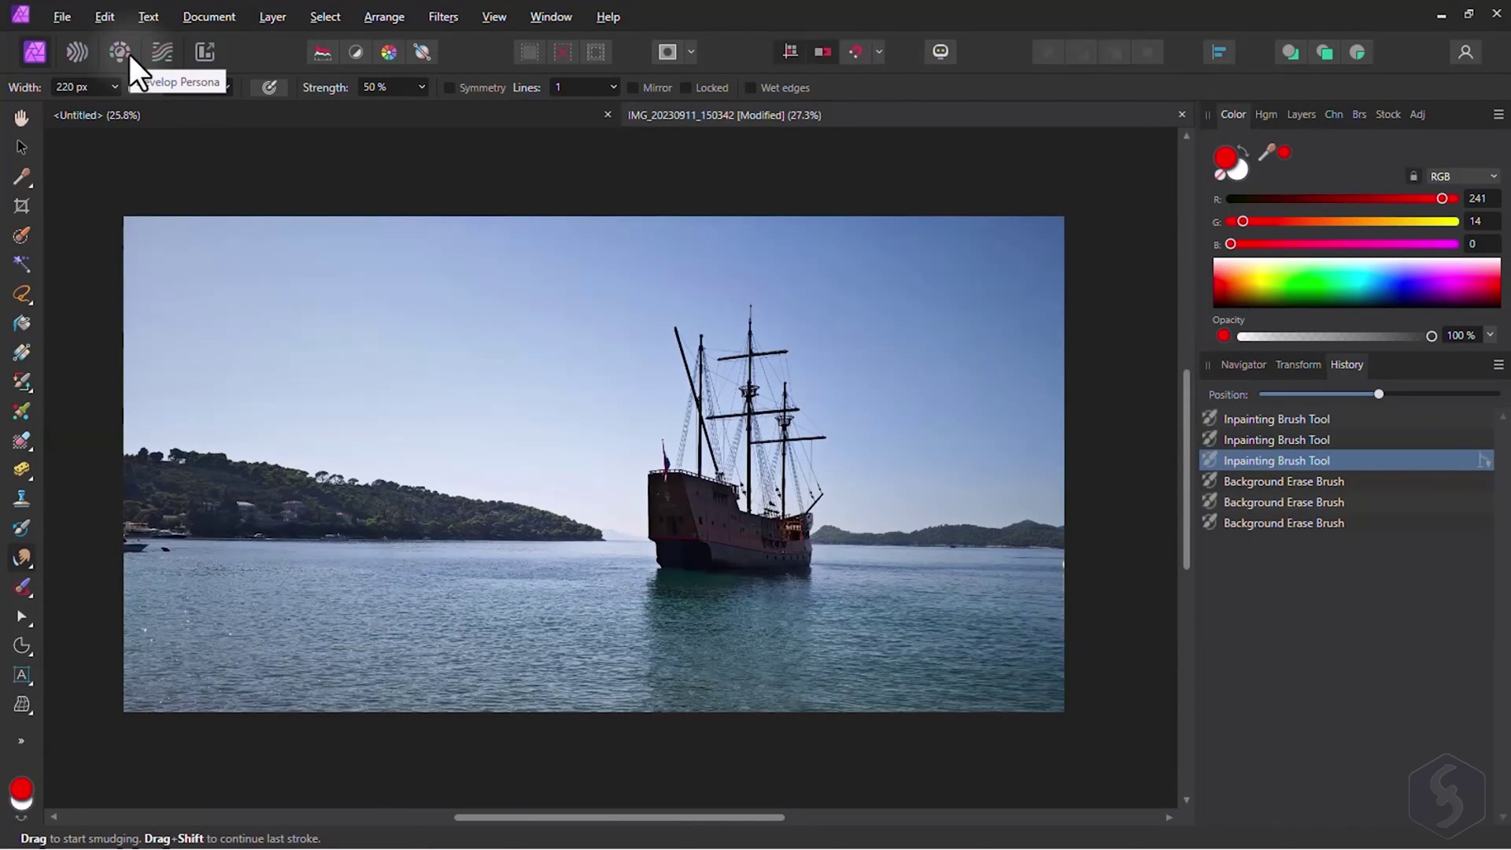
- Darken the RAW photo by lowering exposure and brightness, setting contrast to 6%, reducing clarity and adjusting saturation
left_click(119, 52)
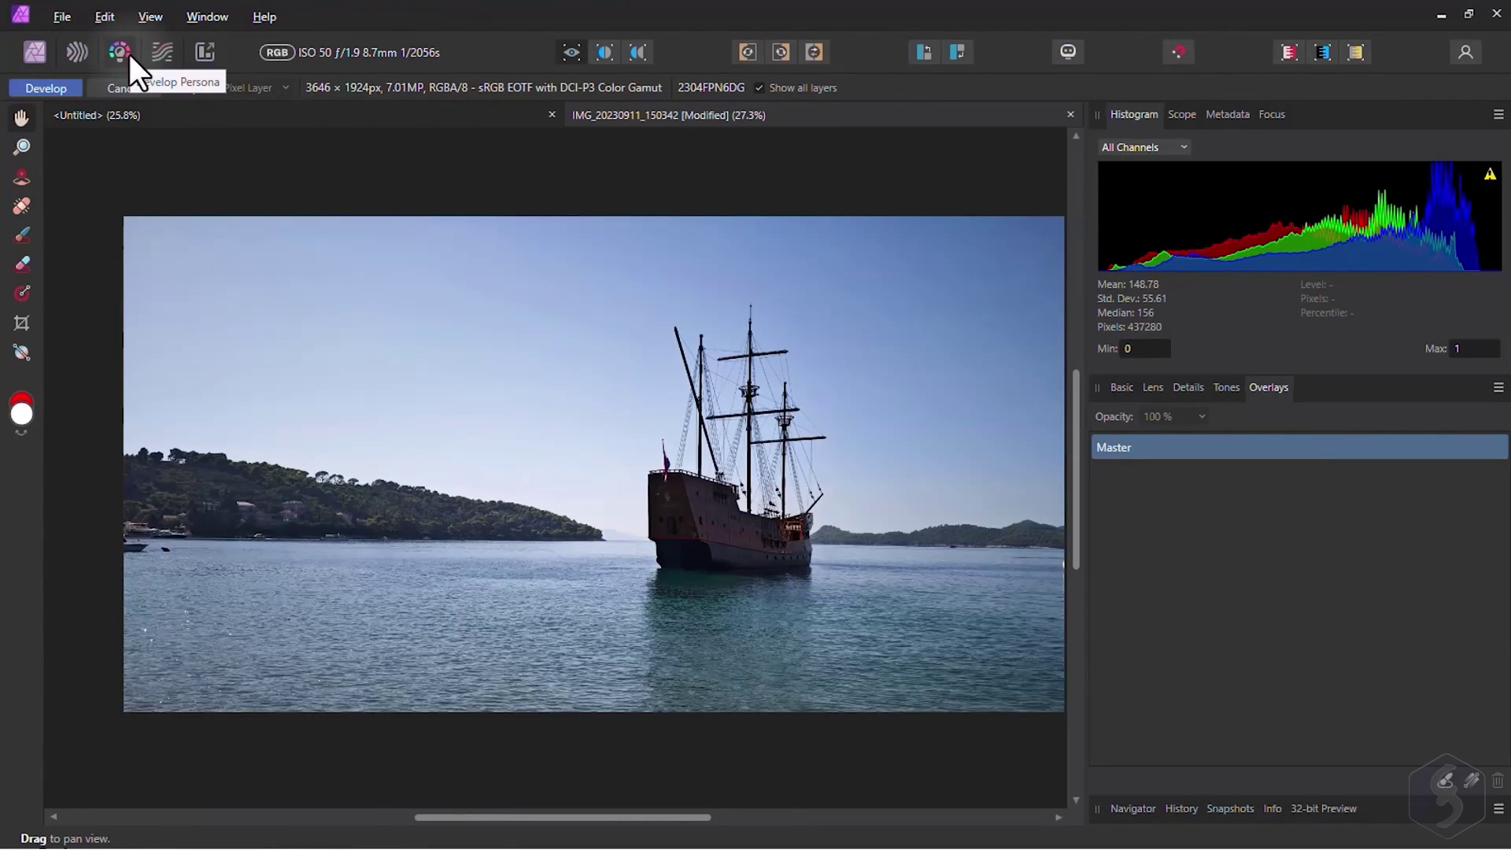
left_click(1123, 388)
scroll(1446, 476, "down", 3)
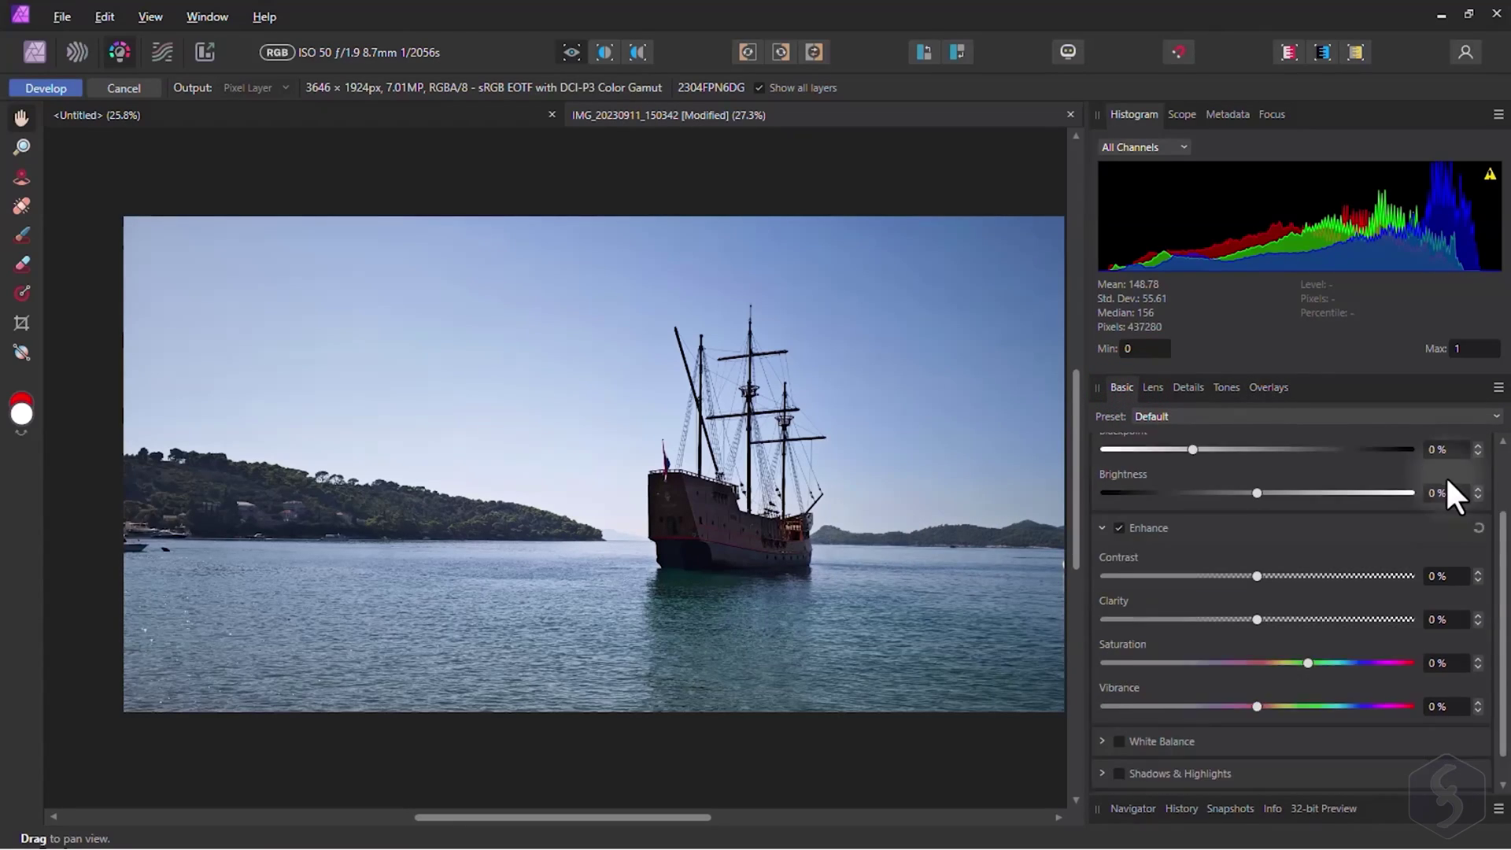
scroll(1375, 625, "up", 3)
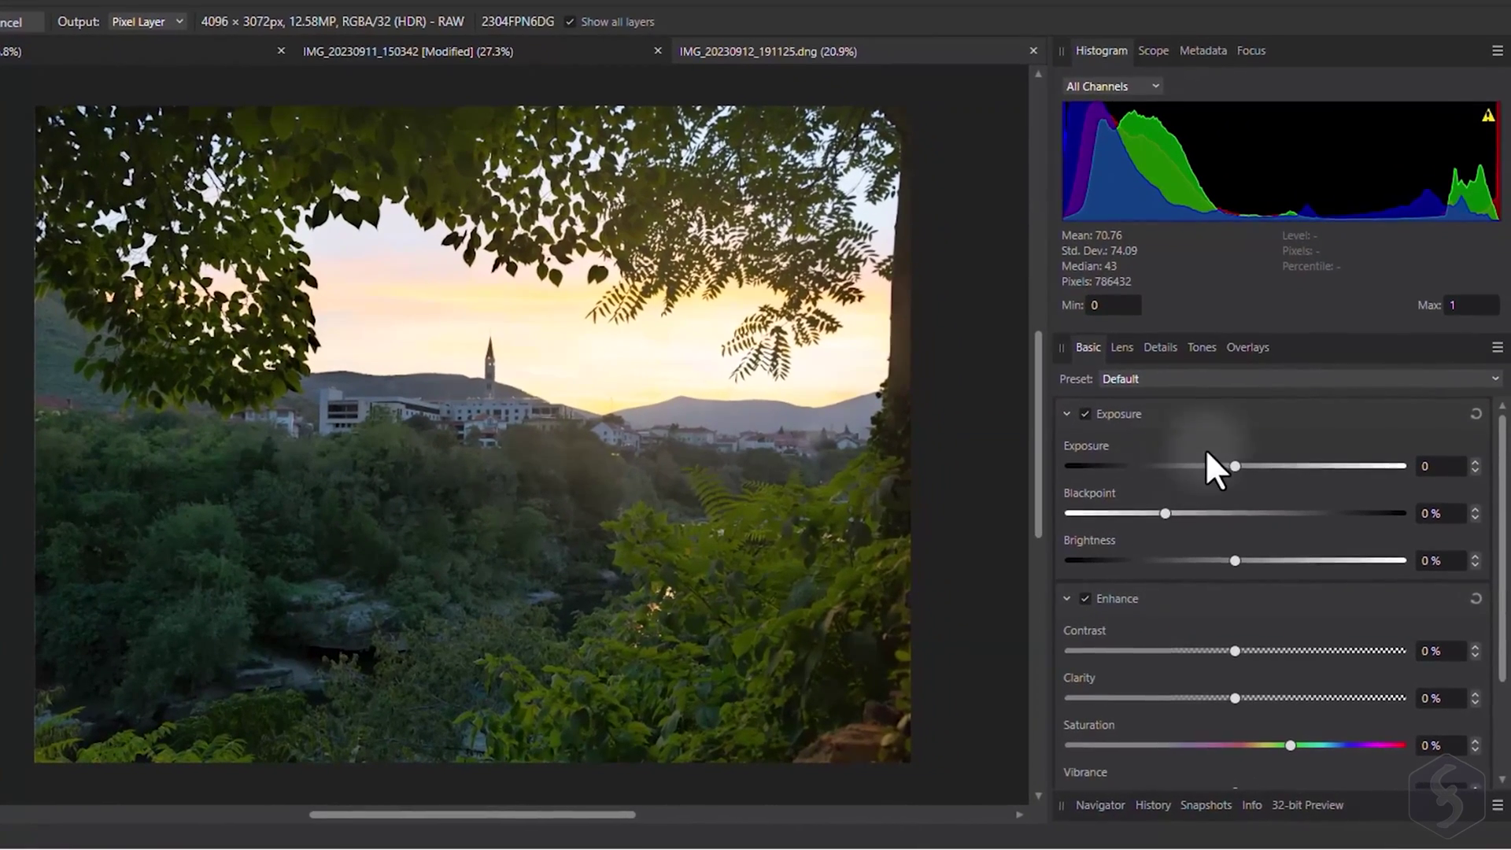
left_click_drag(1252, 498, 1213, 470)
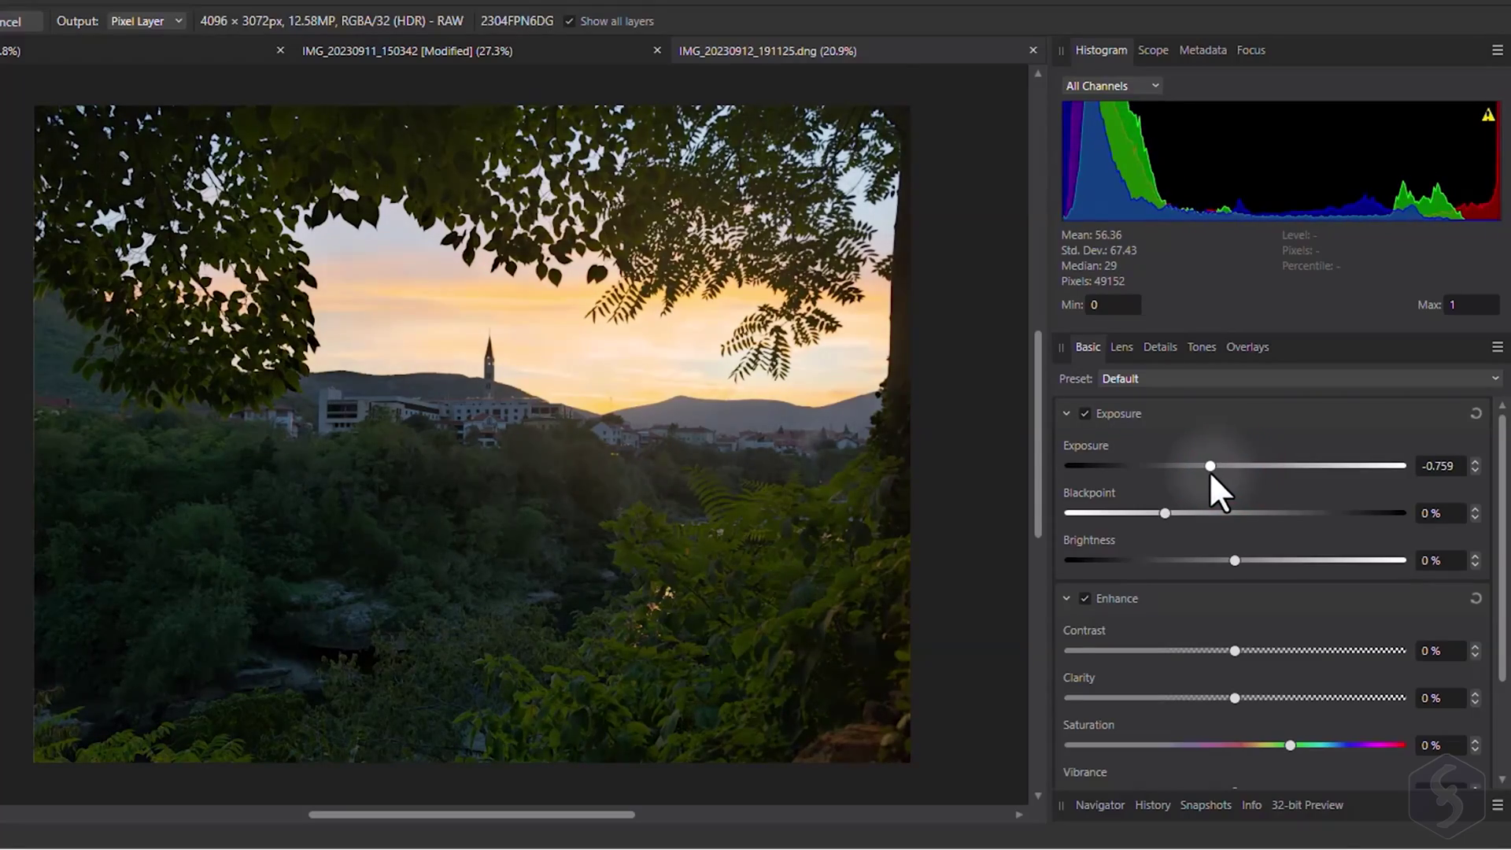
mouse_move(1235, 560)
left_mouse_down()
mouse_move(1145, 561)
mouse_move(1400, 561)
mouse_move(1179, 549)
mouse_move(1278, 549)
mouse_move(1255, 552)
left_mouse_up()
scroll(1224, 554, "down", 2)
mouse_move(1235, 599)
left_mouse_down()
mouse_move(1193, 601)
mouse_move(1348, 602)
mouse_move(1231, 601)
left_mouse_up()
scroll(1231, 601, "down", 1)
left_click_drag(1291, 616, 1353, 617)
left_click_drag(1353, 617, 1353, 653)
- Enable white balance to warm the photo, settle tint at -12% and turn on Shadows & Highlights
left_click(1264, 701)
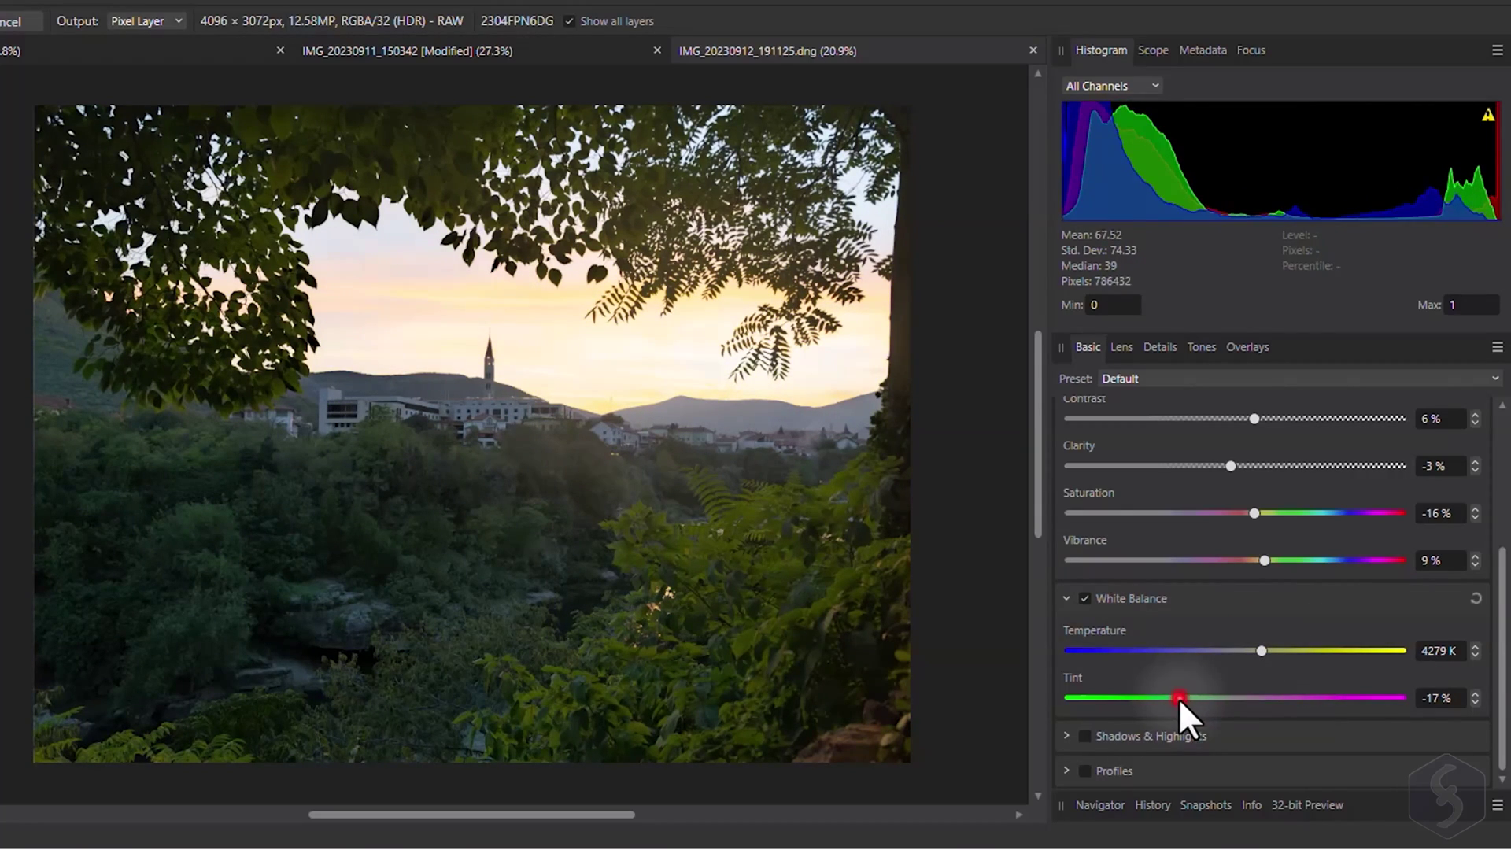
left_click_drag(1179, 698, 1334, 697)
left_click(1085, 736)
left_click_drag(1207, 696, 1098, 733)
- Correct lens distortion to about 2% and lower luminance noise reduction to about 52%
left_click(1108, 352)
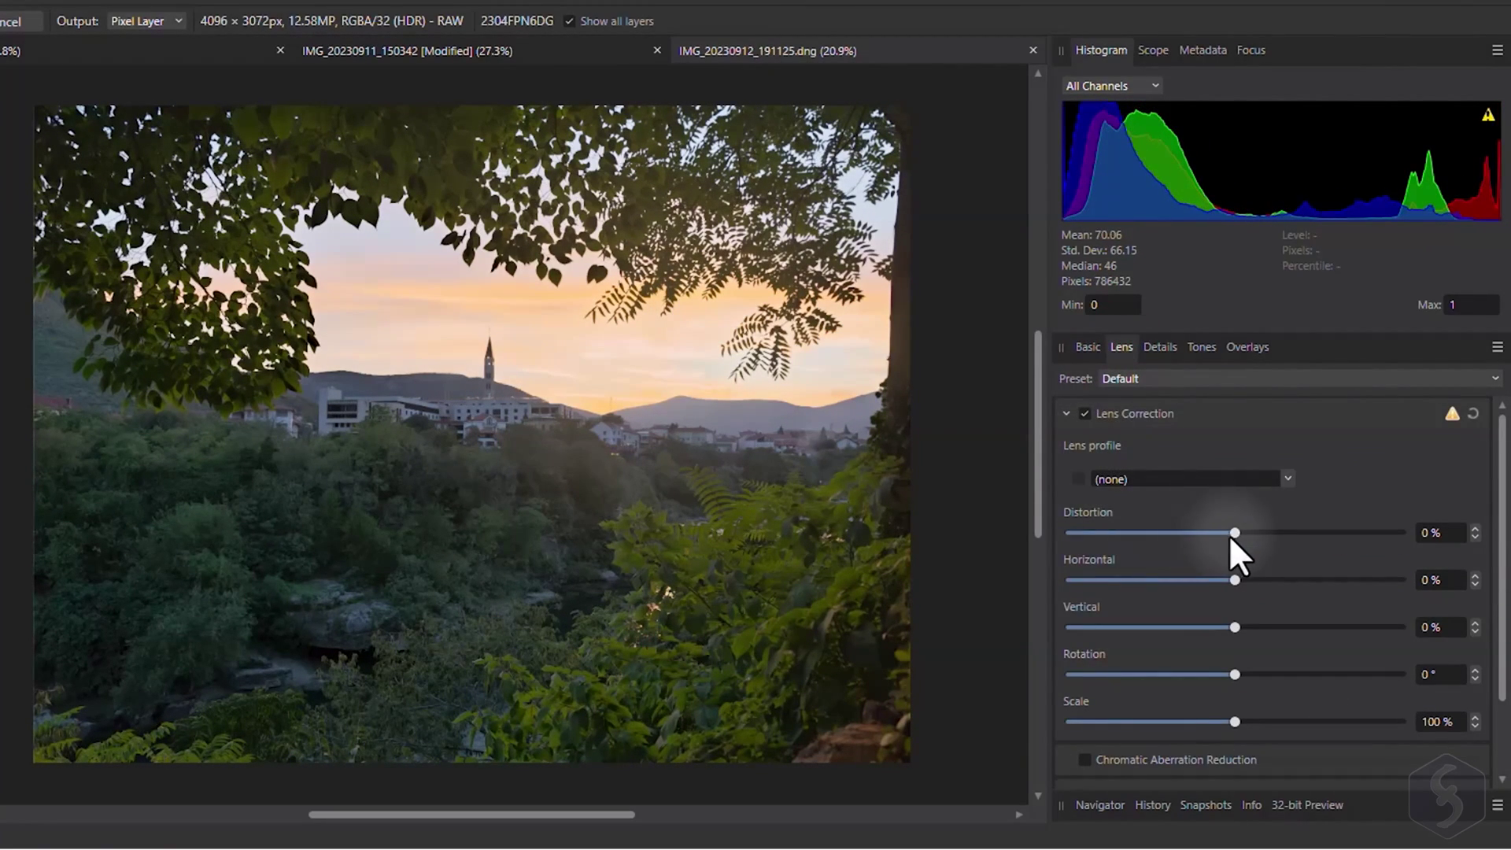
left_click_drag(1267, 535, 1239, 540)
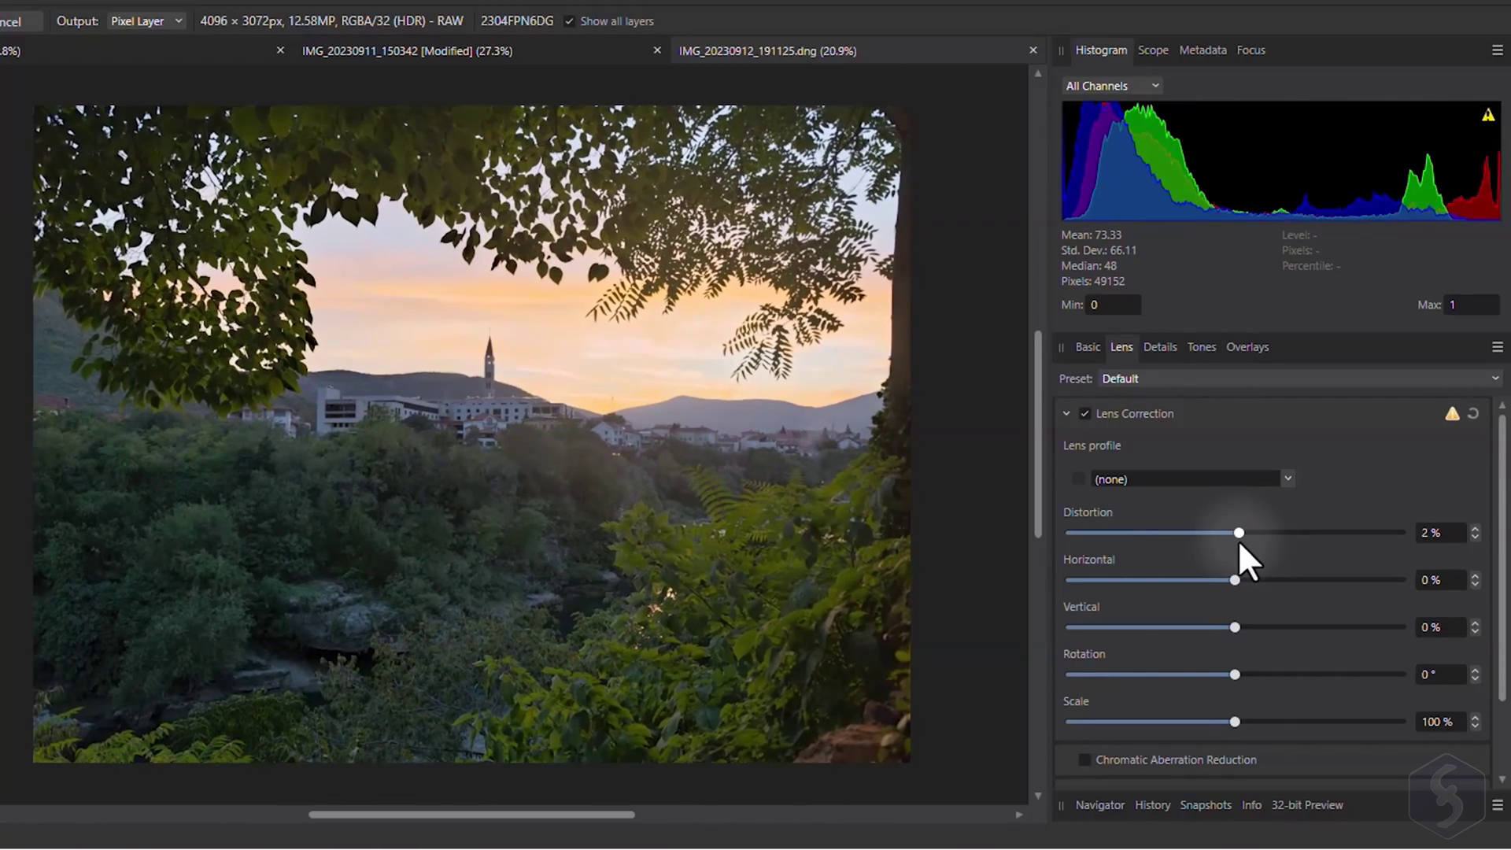
left_click_drag(1409, 541, 1240, 536)
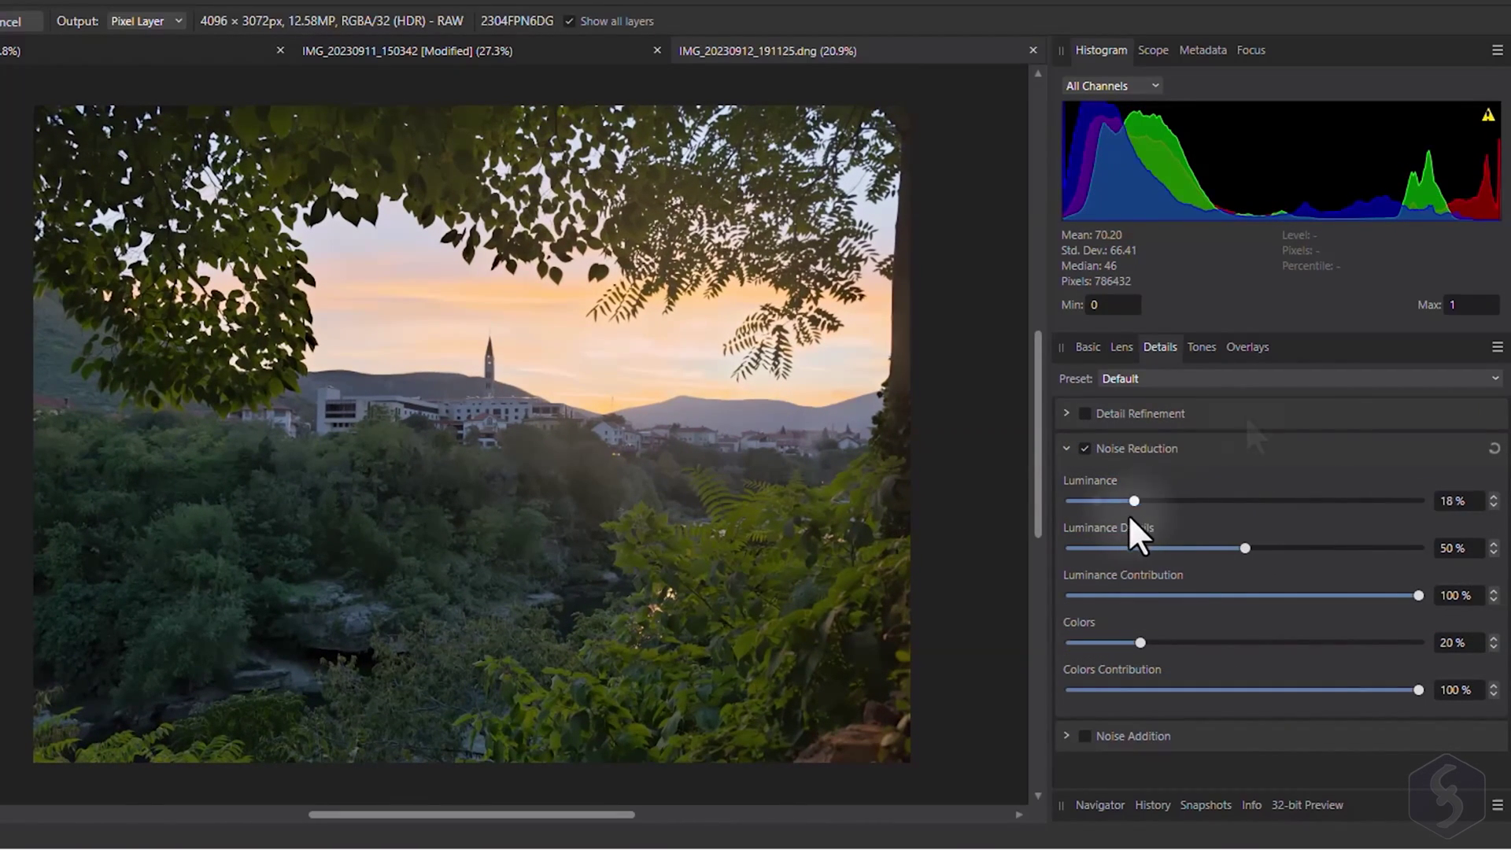
- Enable the Curves tone adjustment and bend the curve down to darken the photo
left_click(1202, 348)
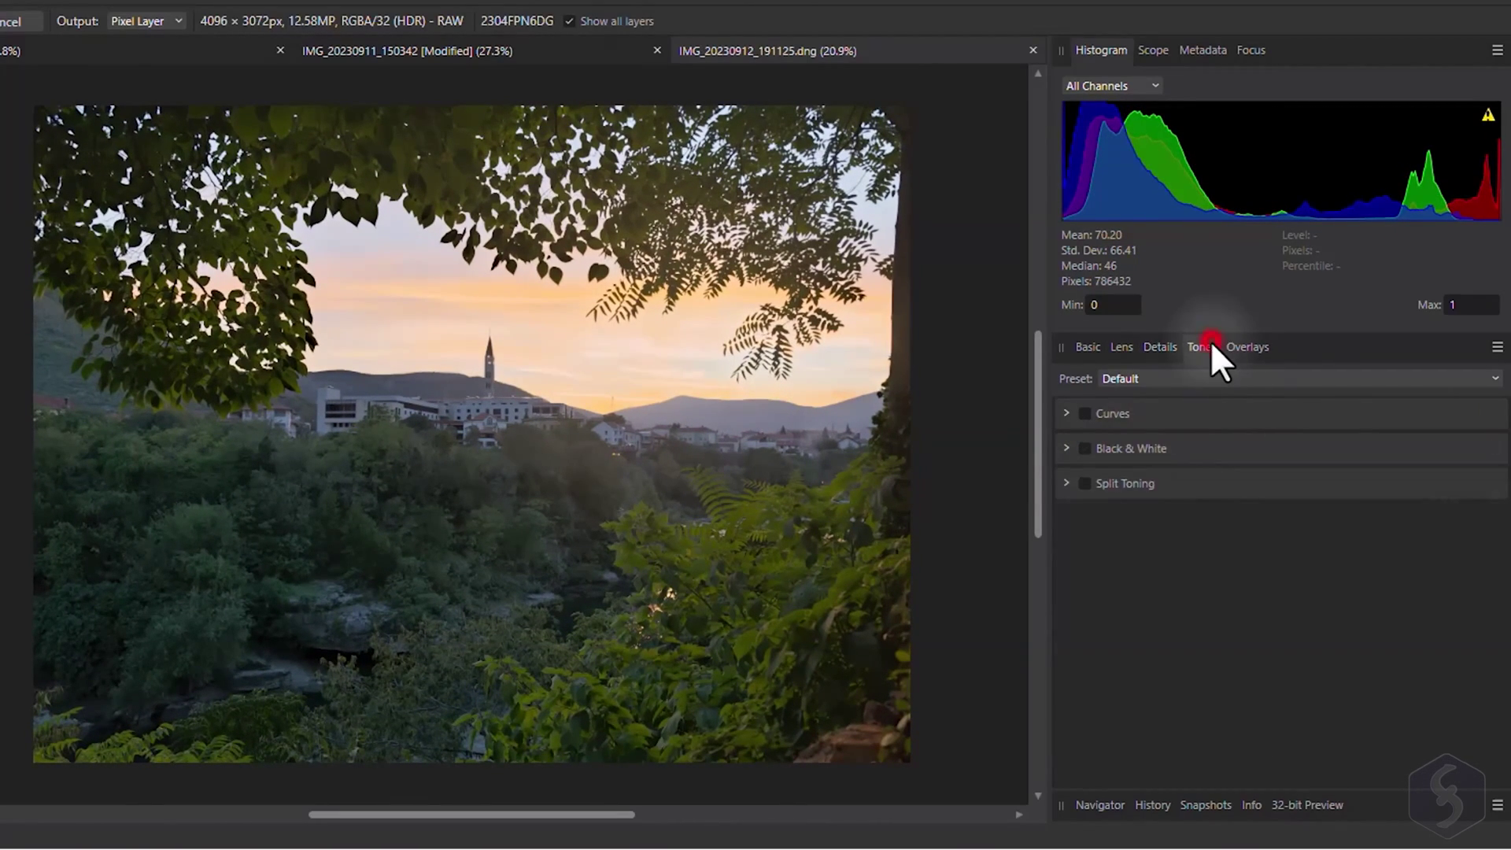
left_click(1068, 414)
left_click(1085, 414)
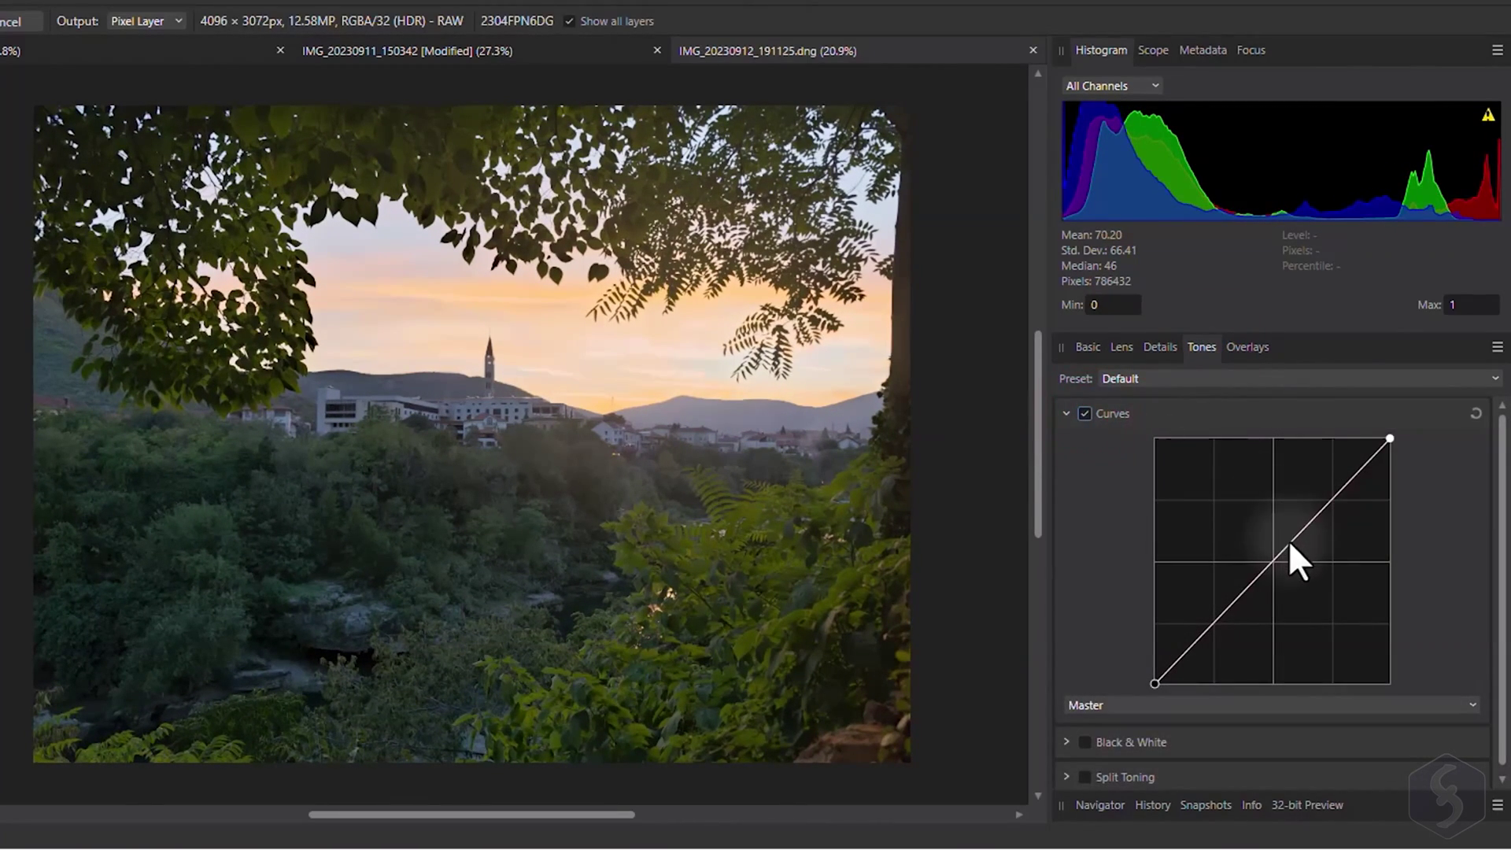
left_click_drag(1287, 543, 1266, 568)
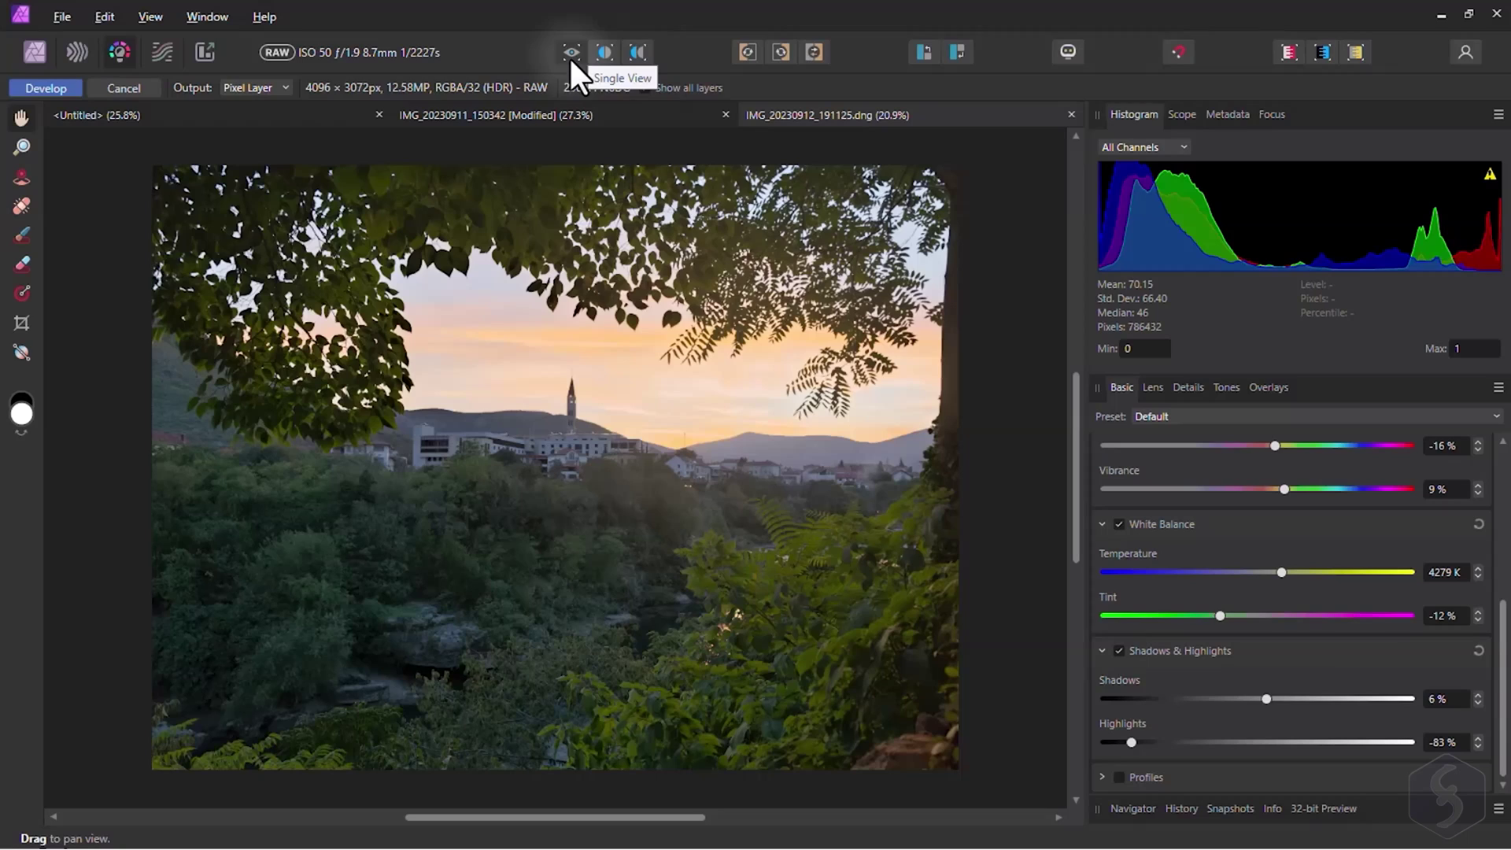
- Compare before and after in split and mirror views, then nudge exposure to about -1.006
left_click(604, 55)
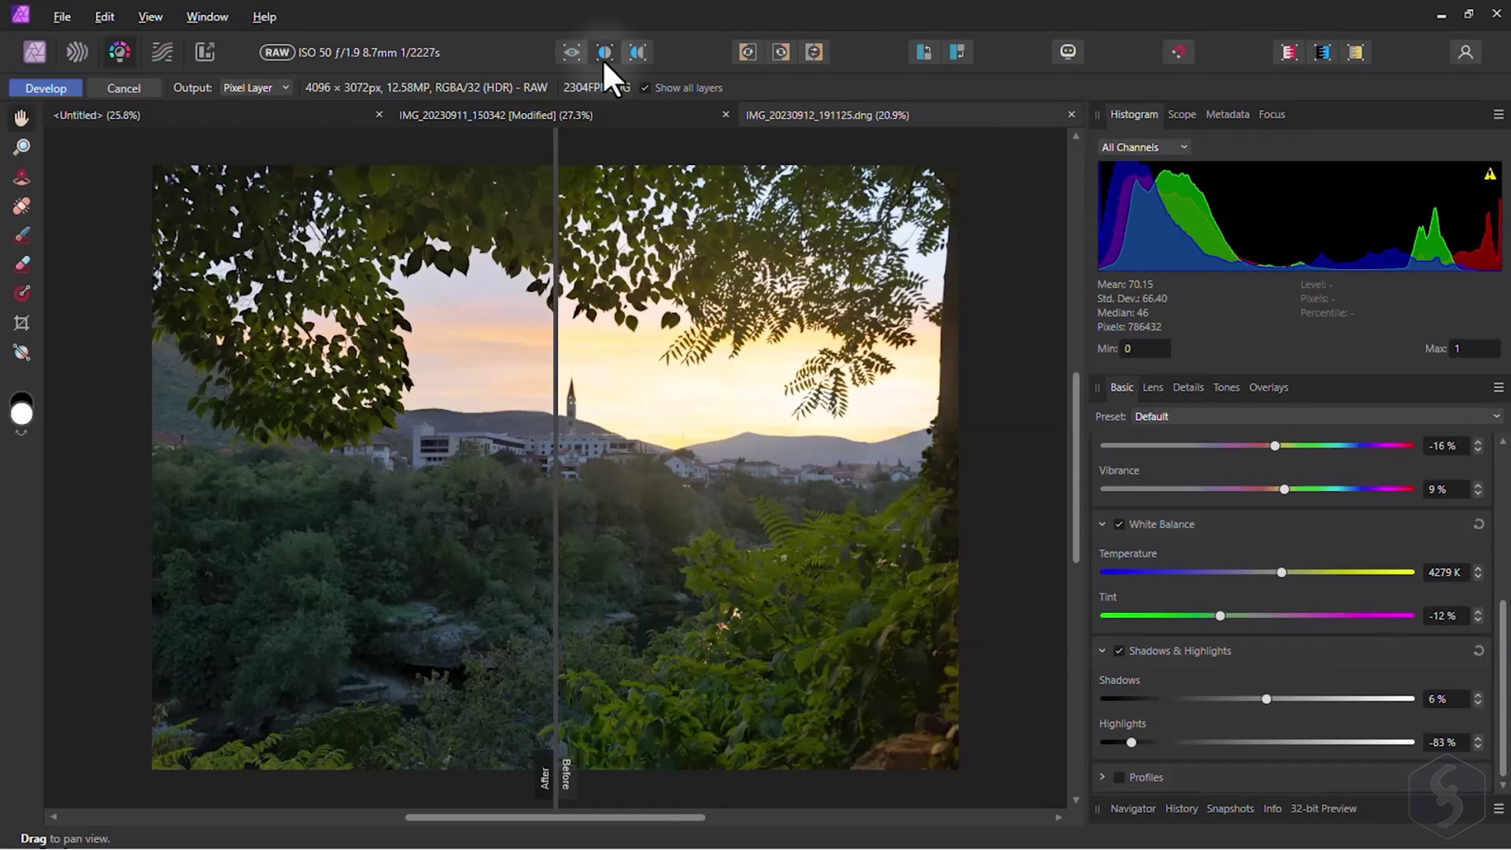
left_click(643, 54)
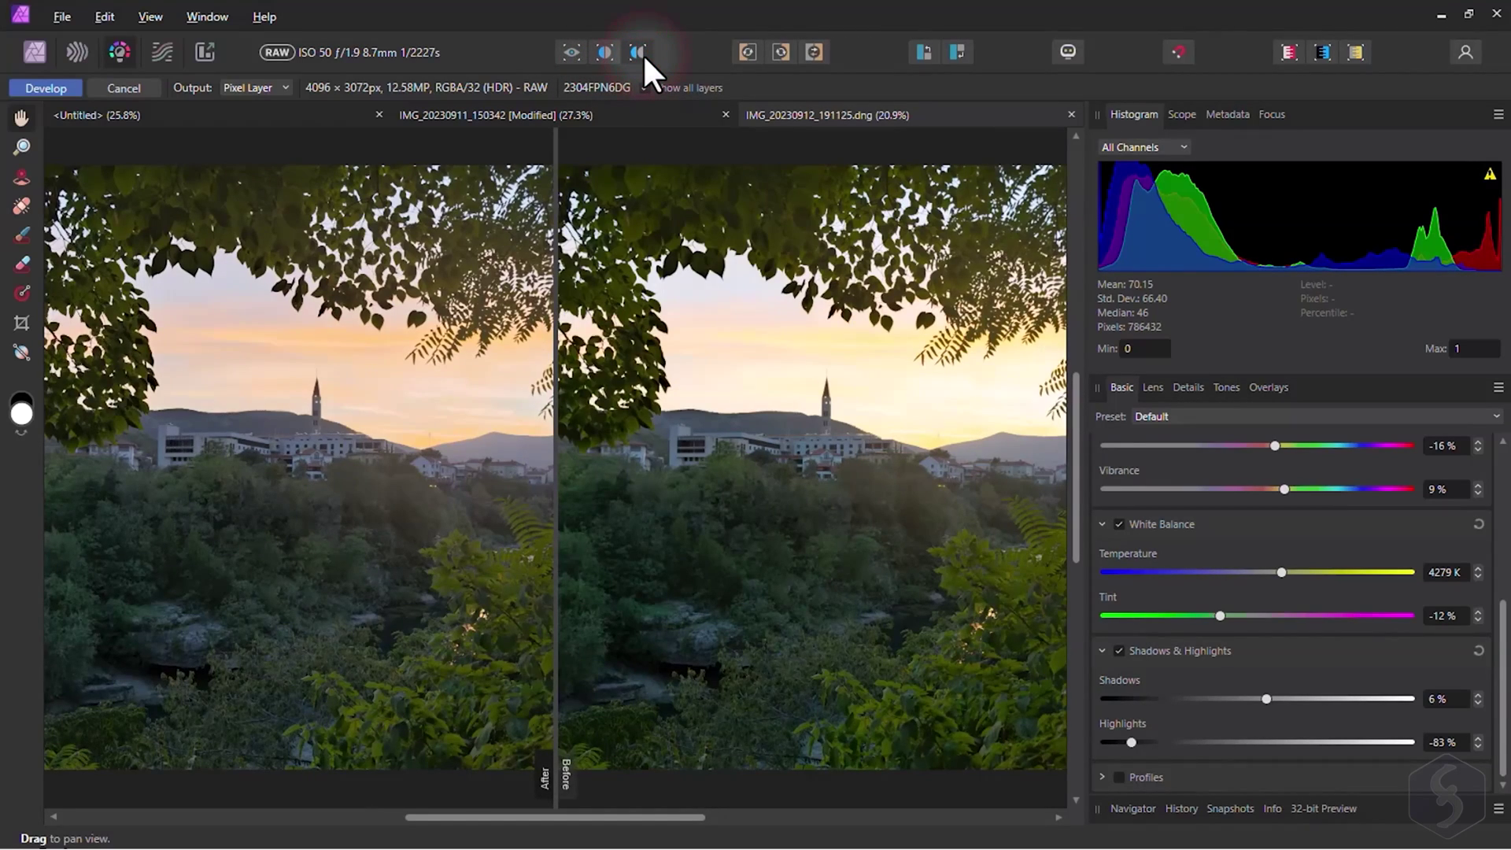
left_click(604, 52)
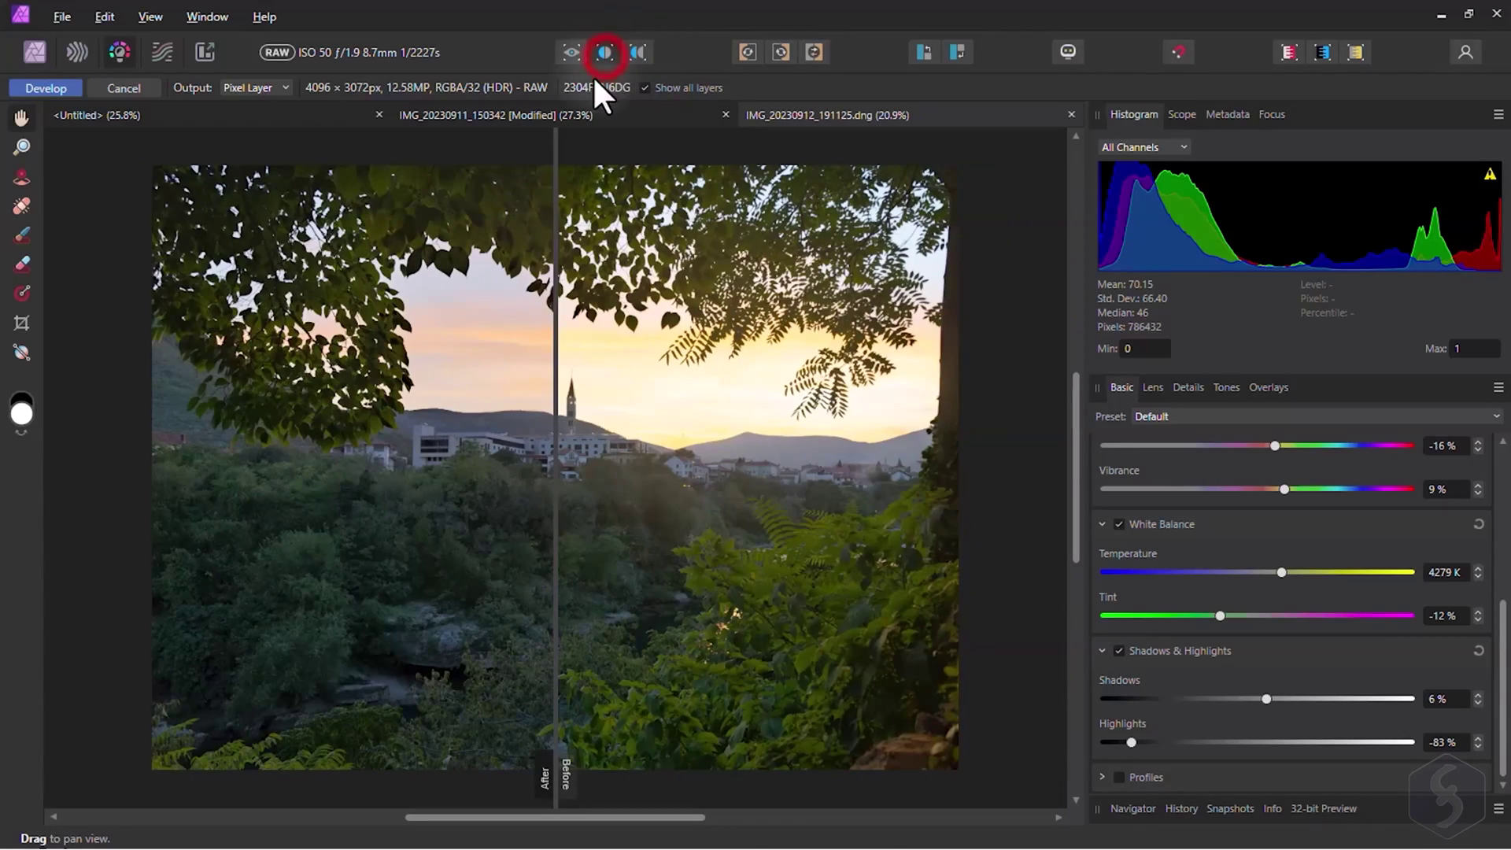
left_click_drag(556, 532, 894, 550)
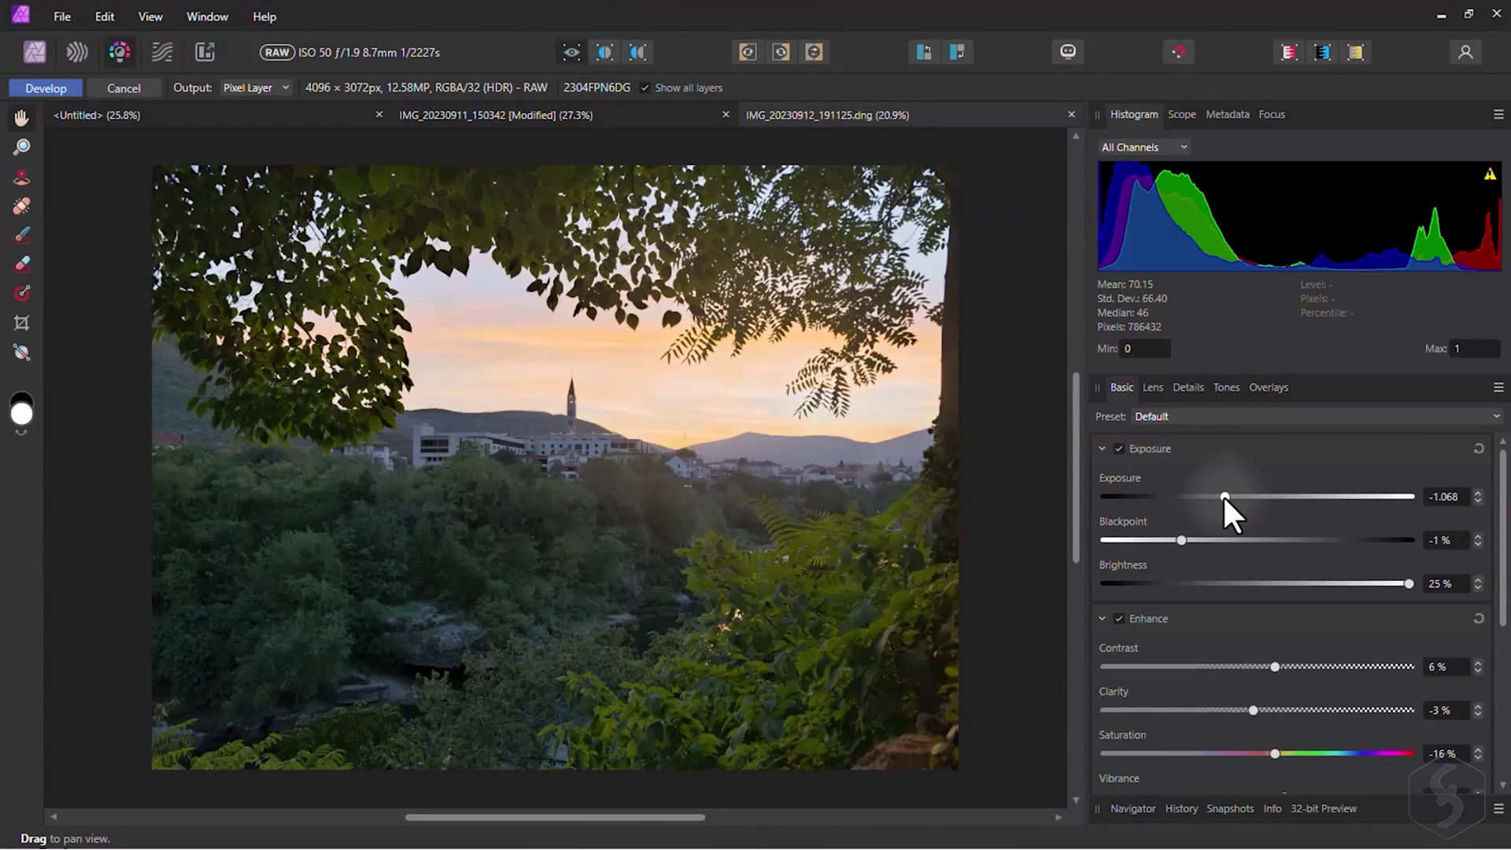
mouse_move(1221, 495)
left_mouse_down()
mouse_move(1186, 498)
mouse_move(1240, 499)
mouse_move(1221, 499)
left_mouse_up()
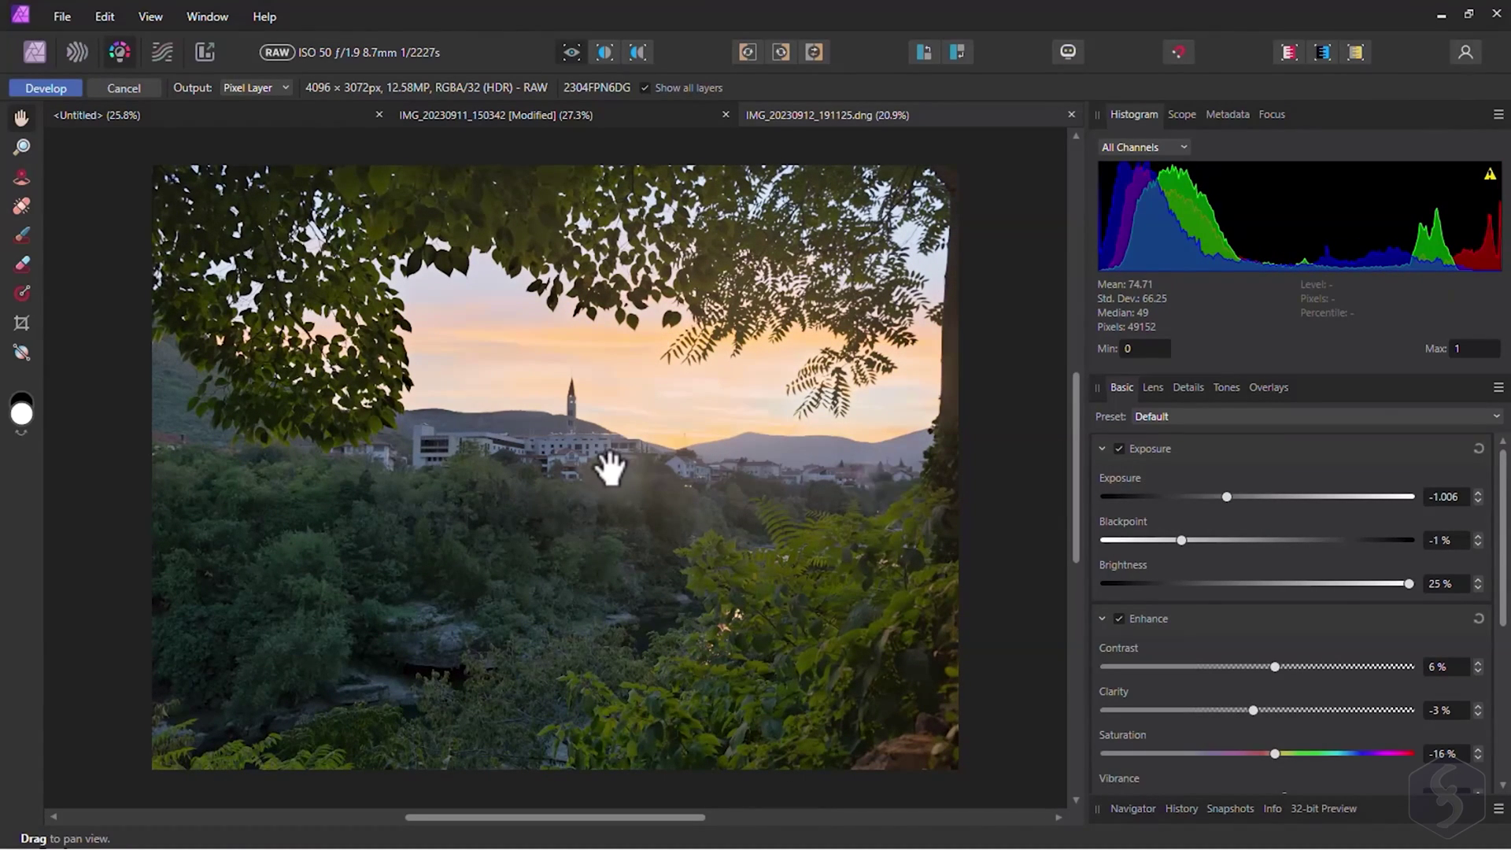
- Paint a brush overlay across the sky, darken its exposure, and erase part of the mask
left_click(23, 235)
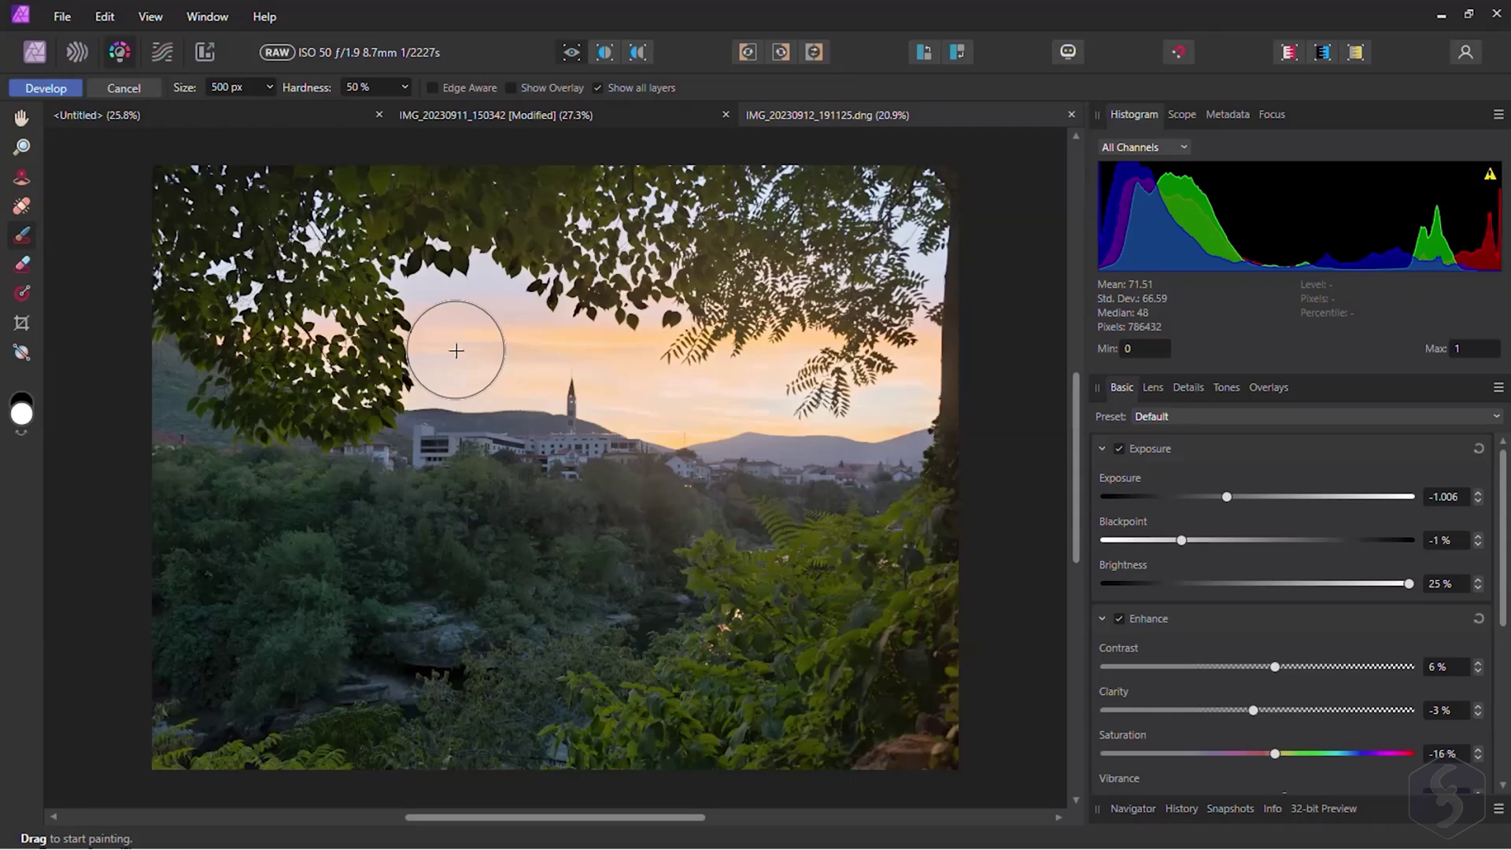
mouse_move(458, 318)
left_mouse_down()
mouse_move(501, 321)
mouse_move(456, 343)
mouse_move(485, 364)
mouse_move(654, 348)
mouse_move(576, 381)
mouse_move(714, 389)
mouse_move(677, 411)
mouse_move(783, 370)
mouse_move(755, 392)
mouse_move(835, 409)
mouse_move(906, 381)
mouse_move(641, 414)
mouse_move(459, 389)
mouse_move(424, 343)
mouse_move(459, 308)
mouse_move(523, 338)
left_mouse_up()
mouse_move(1257, 497)
left_mouse_down()
mouse_move(1192, 506)
mouse_move(1280, 515)
mouse_move(1216, 515)
mouse_move(1230, 513)
left_mouse_up()
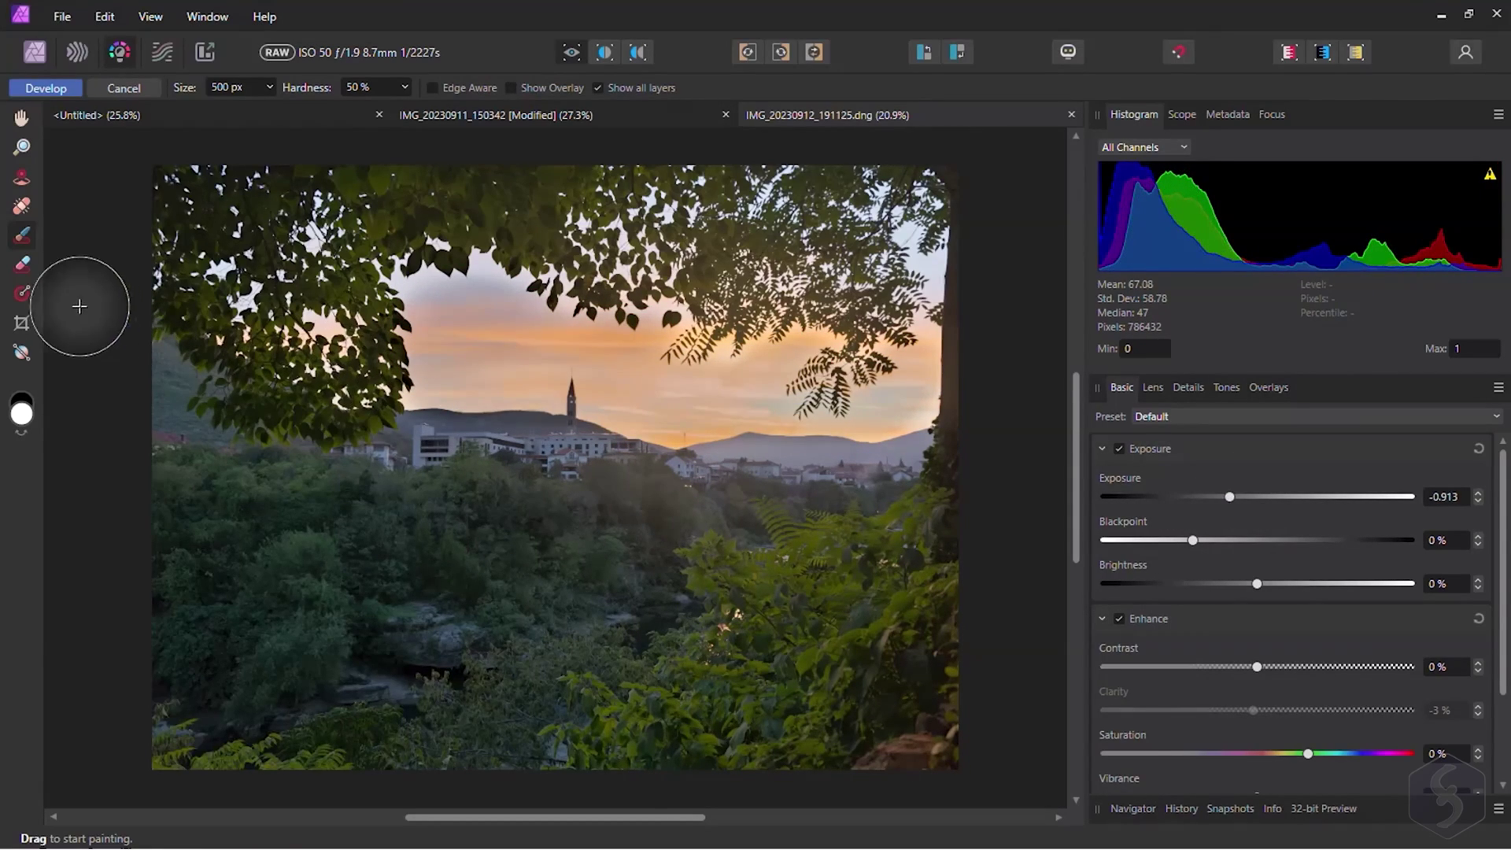
left_click(23, 268)
left_click(475, 307)
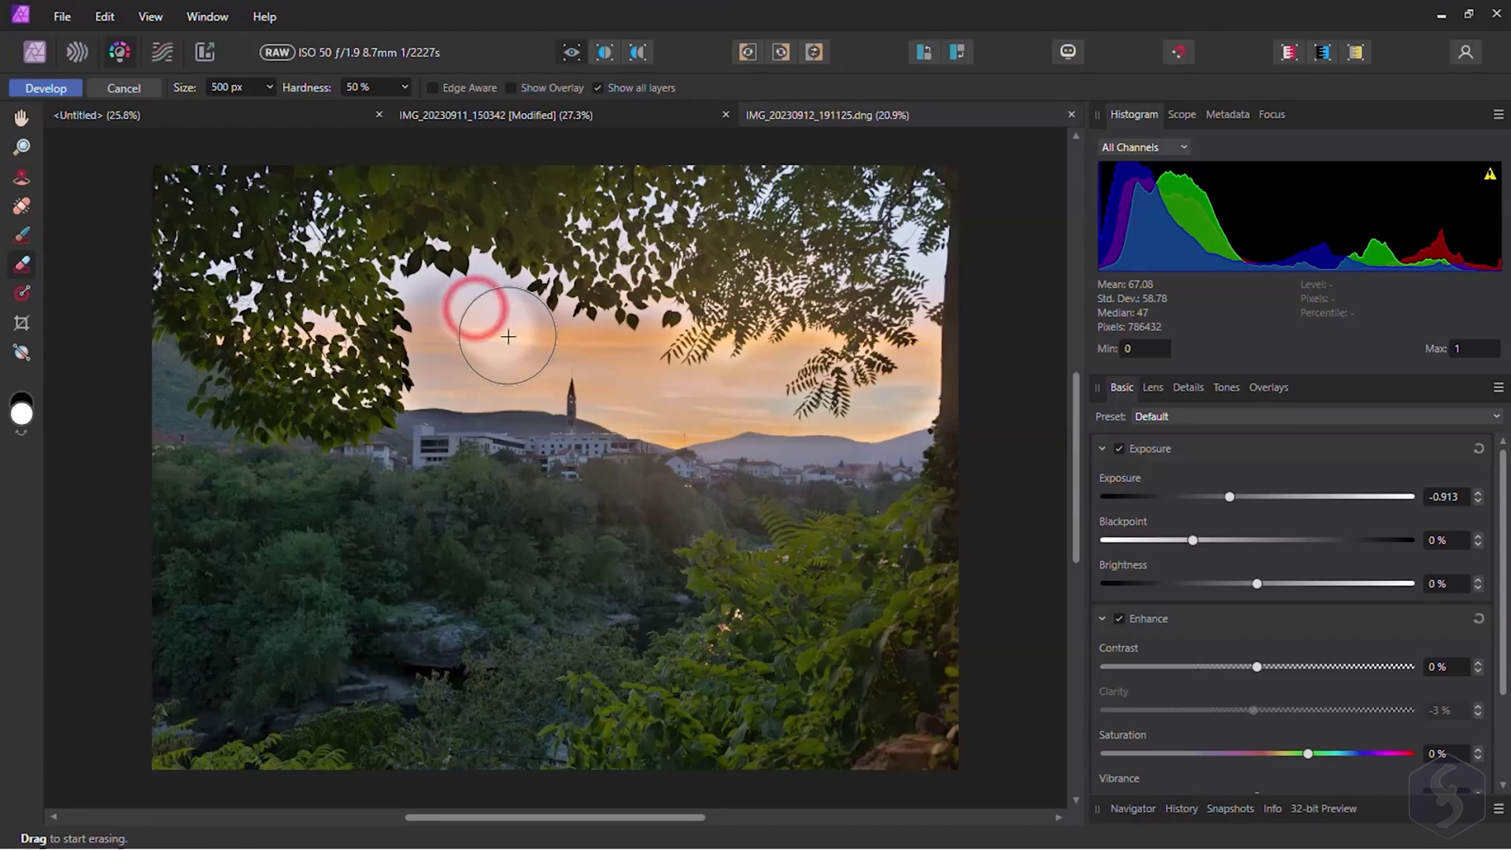
mouse_move(509, 337)
left_mouse_down()
mouse_move(741, 416)
mouse_move(795, 484)
mouse_move(748, 476)
mouse_move(825, 485)
left_mouse_up()
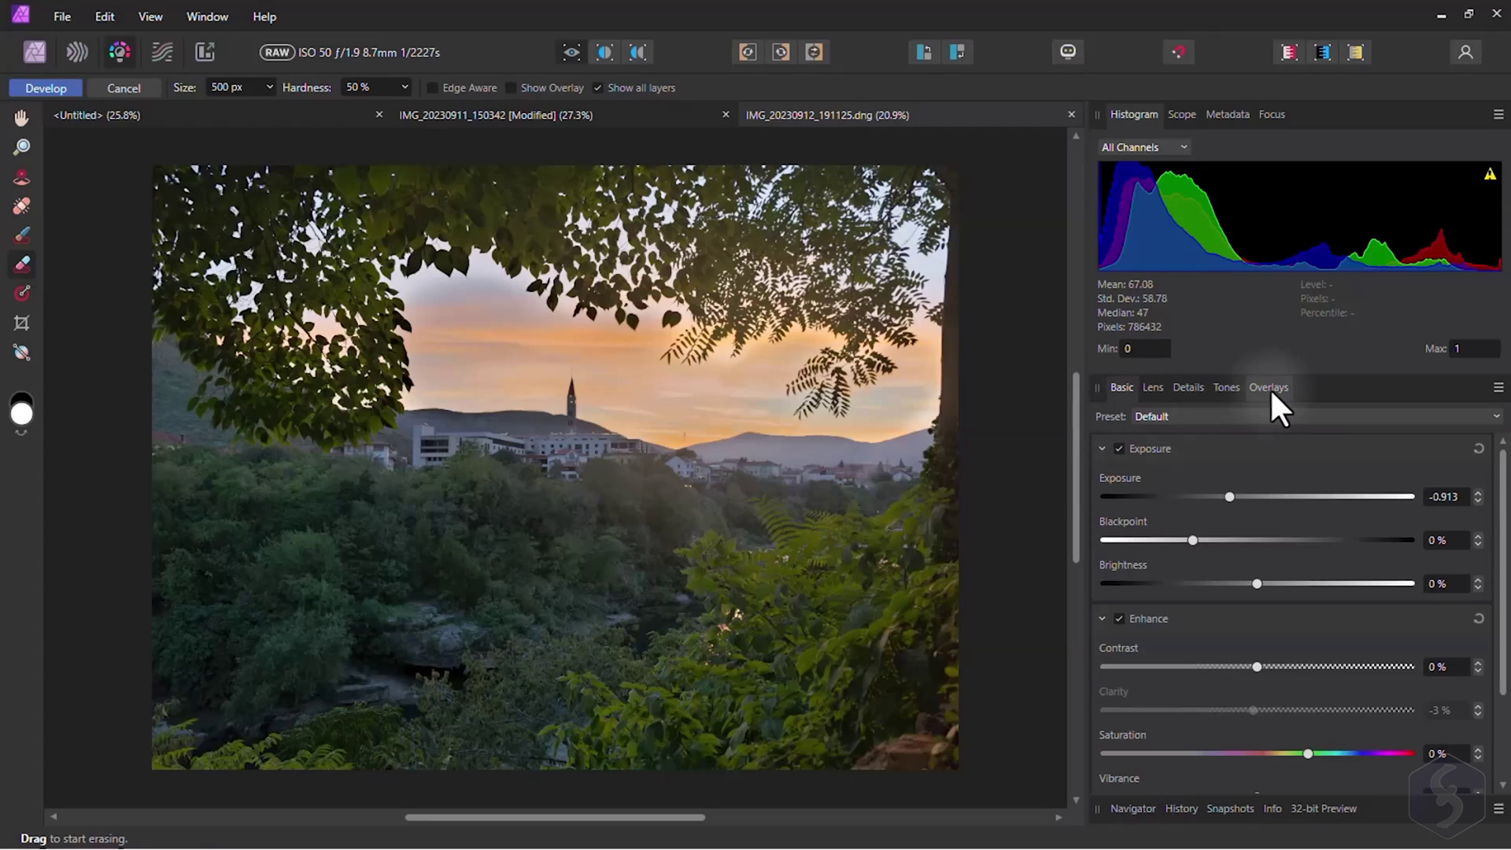
- Add a second brush overlay painted over the trees and raise its exposure
left_click(1269, 387)
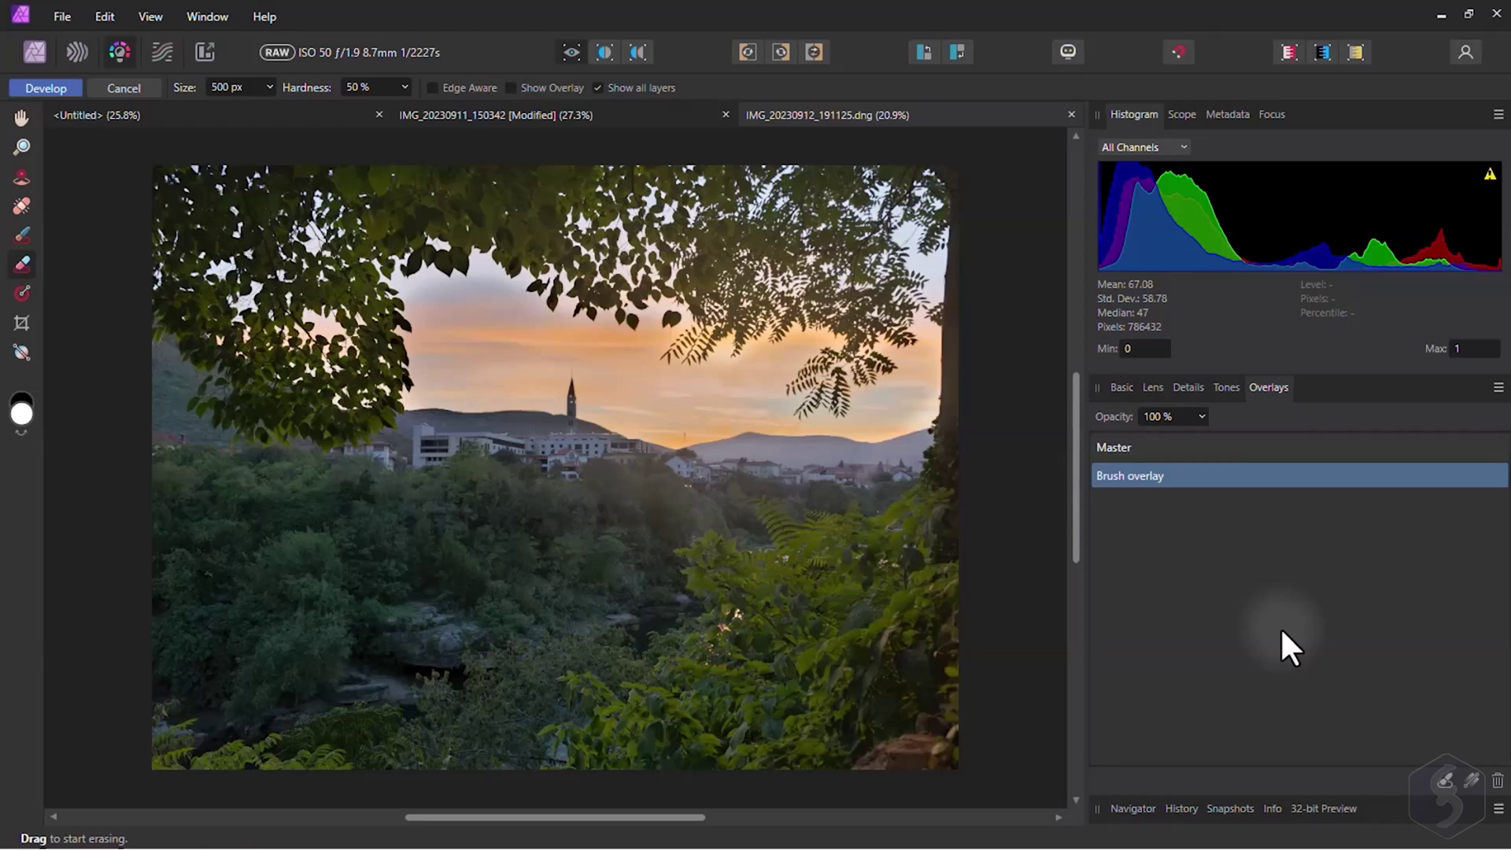
left_click(1447, 779)
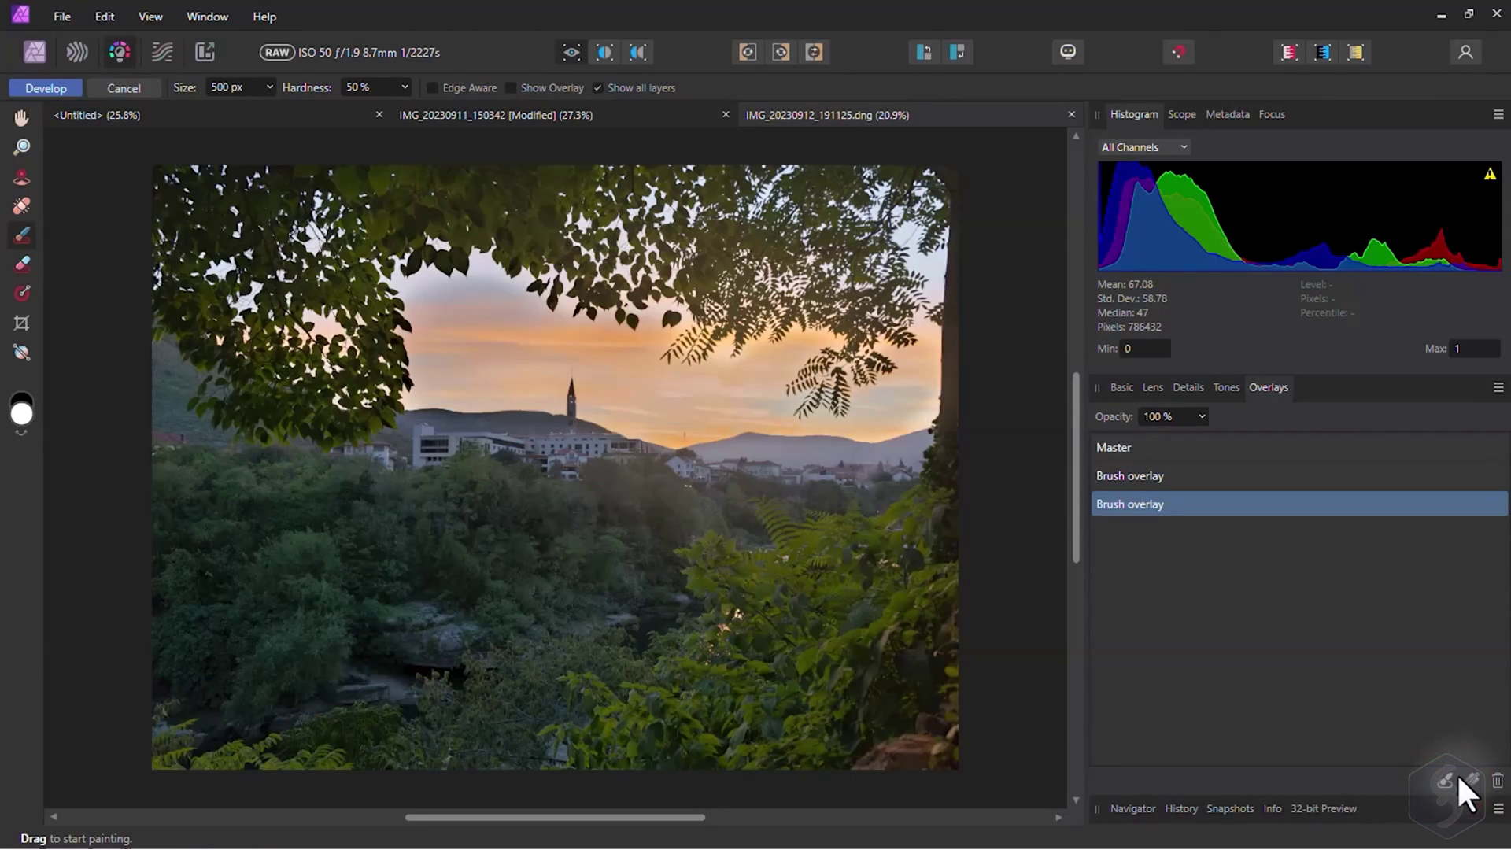
mouse_move(299, 602)
left_mouse_down()
mouse_move(486, 621)
mouse_move(550, 577)
mouse_move(645, 640)
mouse_move(718, 581)
left_mouse_up()
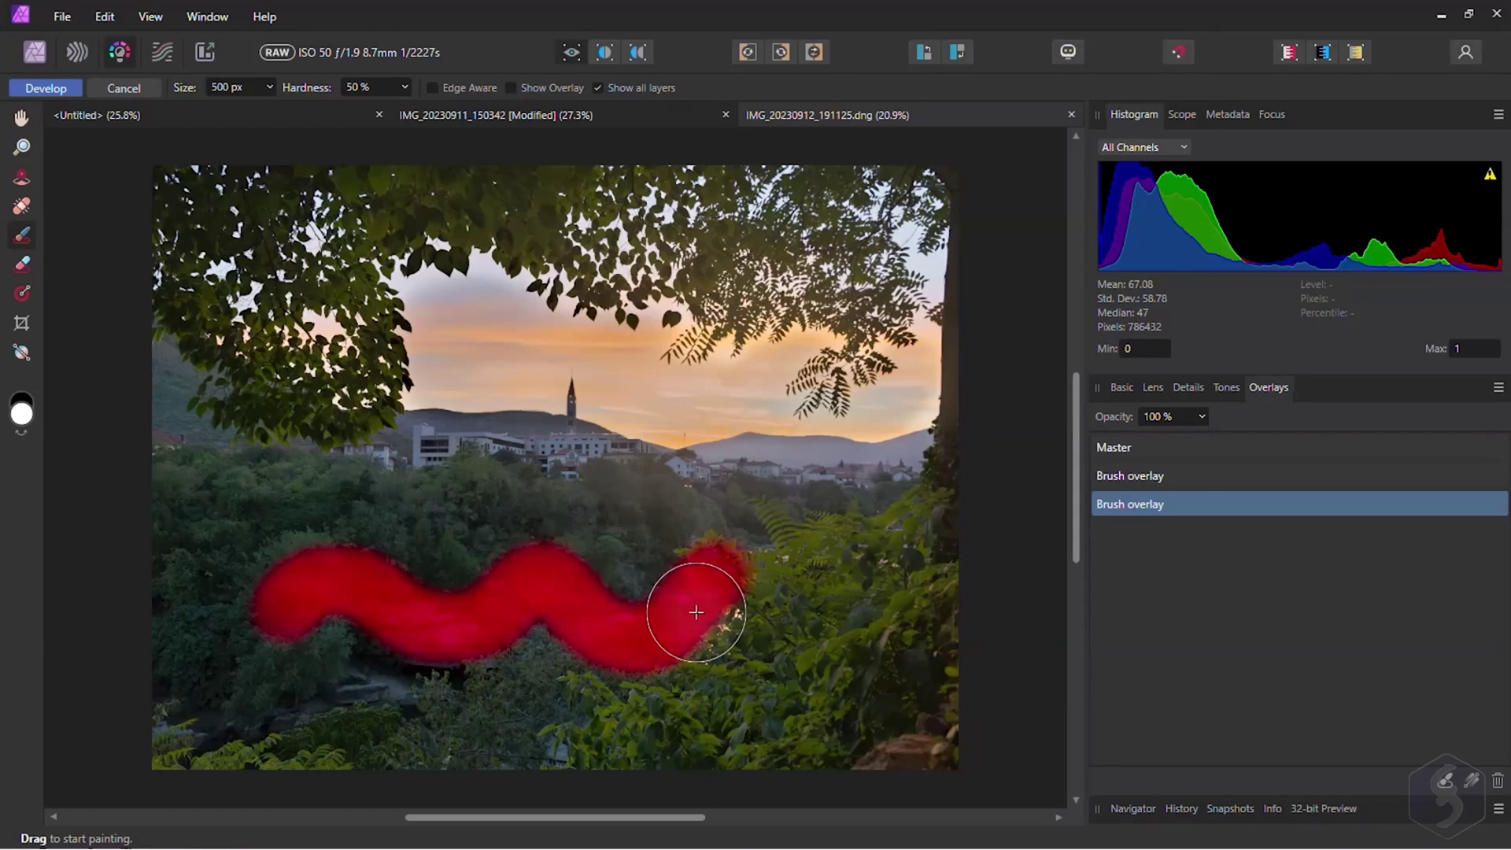
left_click(1122, 387)
left_click_drag(1249, 514, 1287, 514)
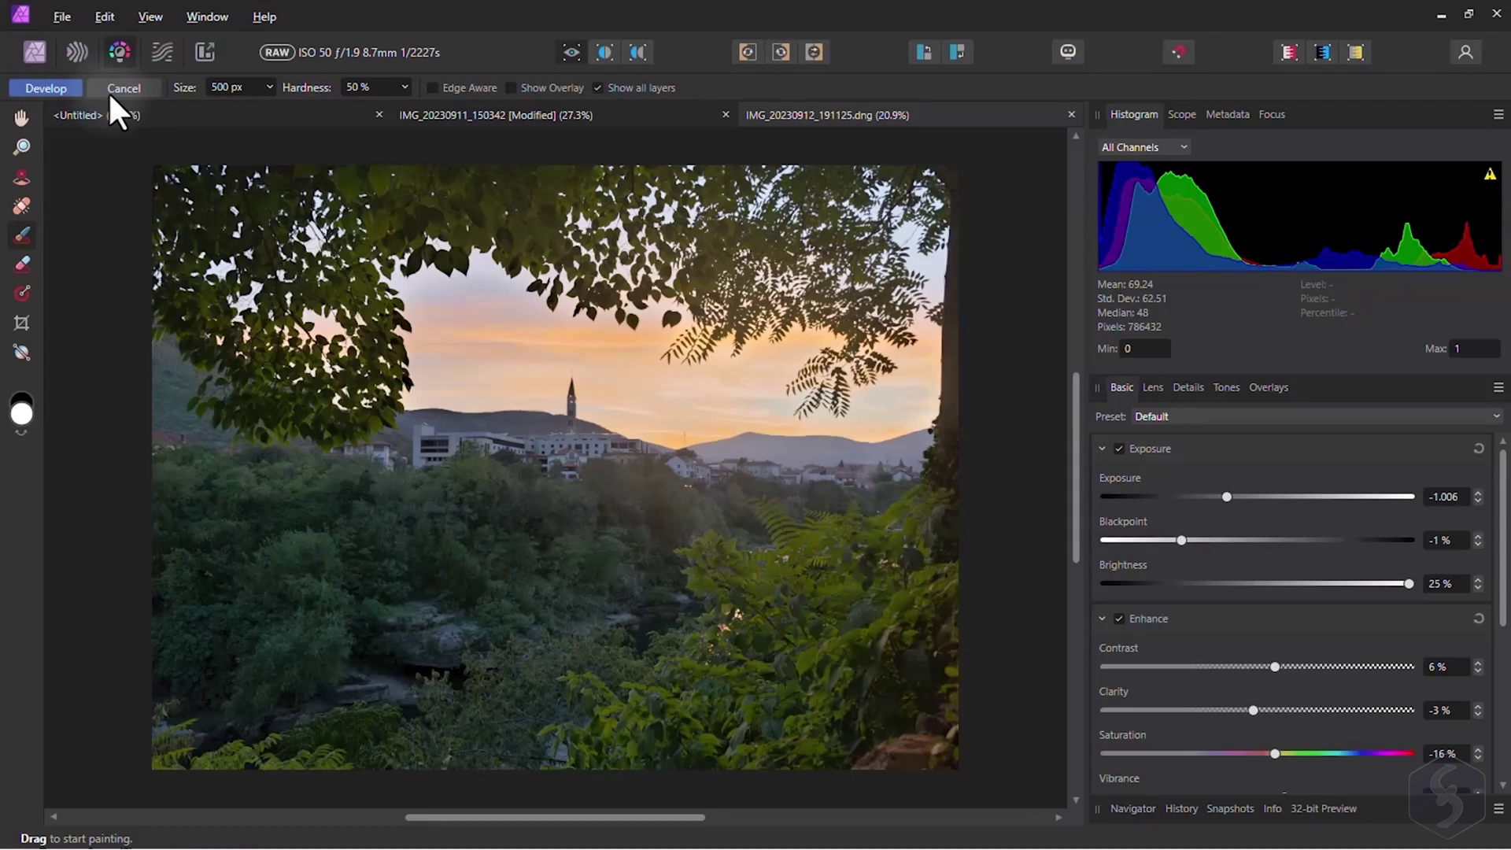
- Apply the RAW development and move into the Photo persona
left_click(62, 88)
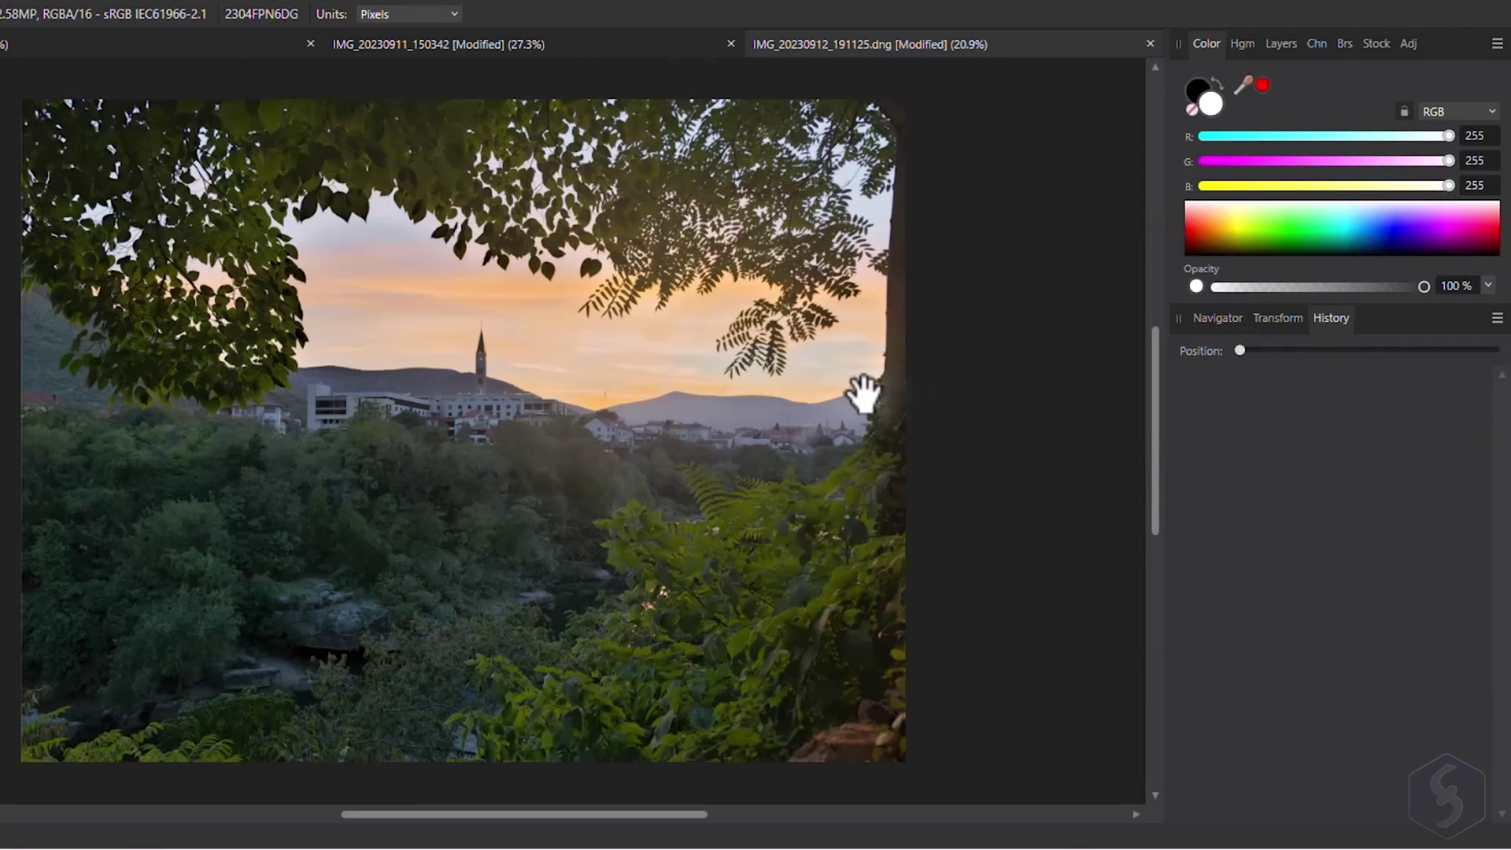
- Add a Brightness / Contrast adjustment from the Lighter preset at 0% brightness and 45% contrast
left_click(1409, 45)
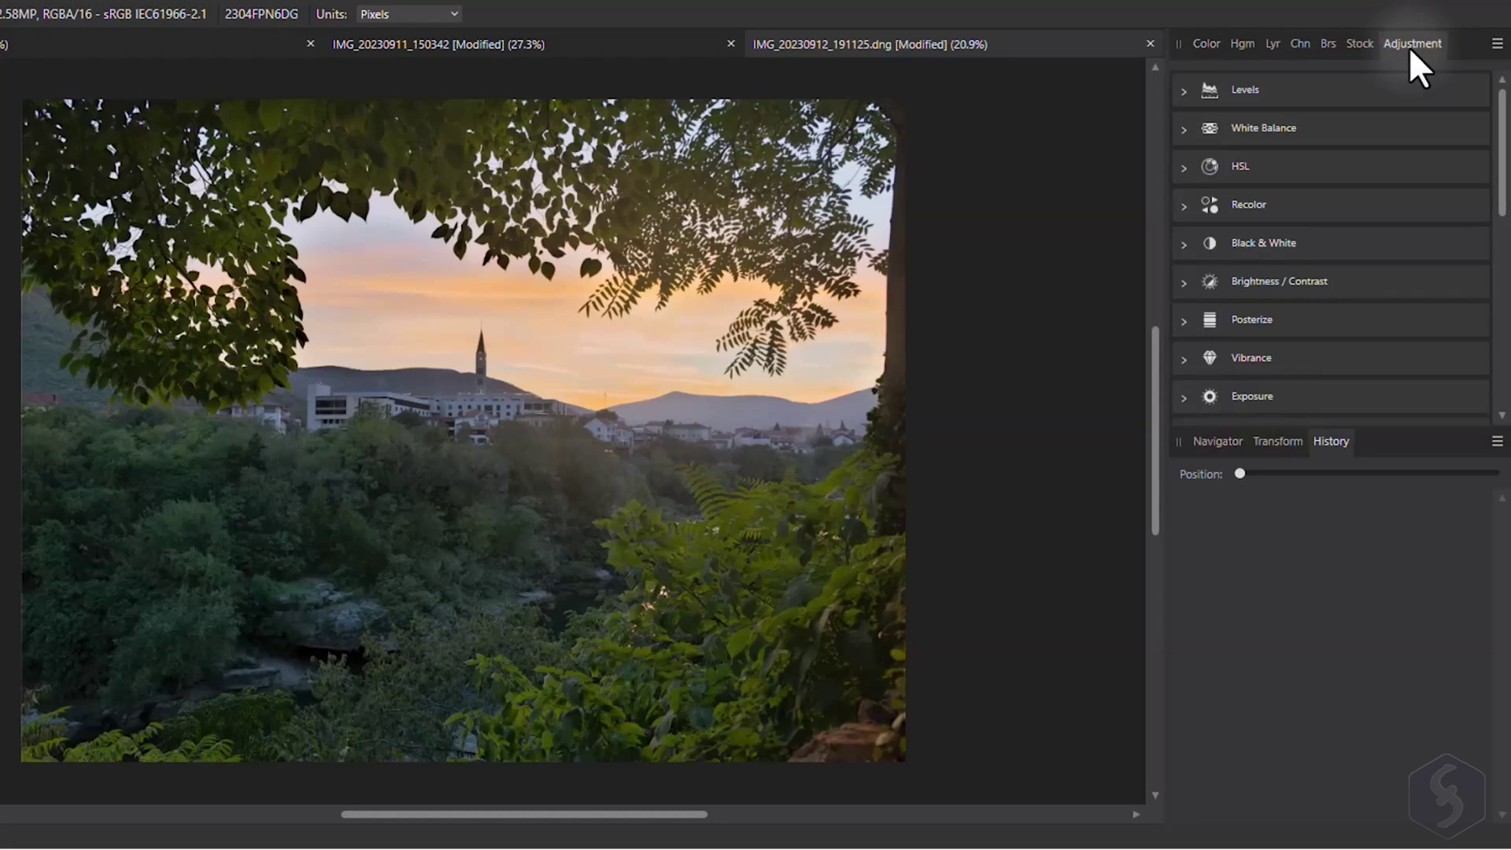
left_click(1182, 285)
scroll(1217, 291, "down", 2)
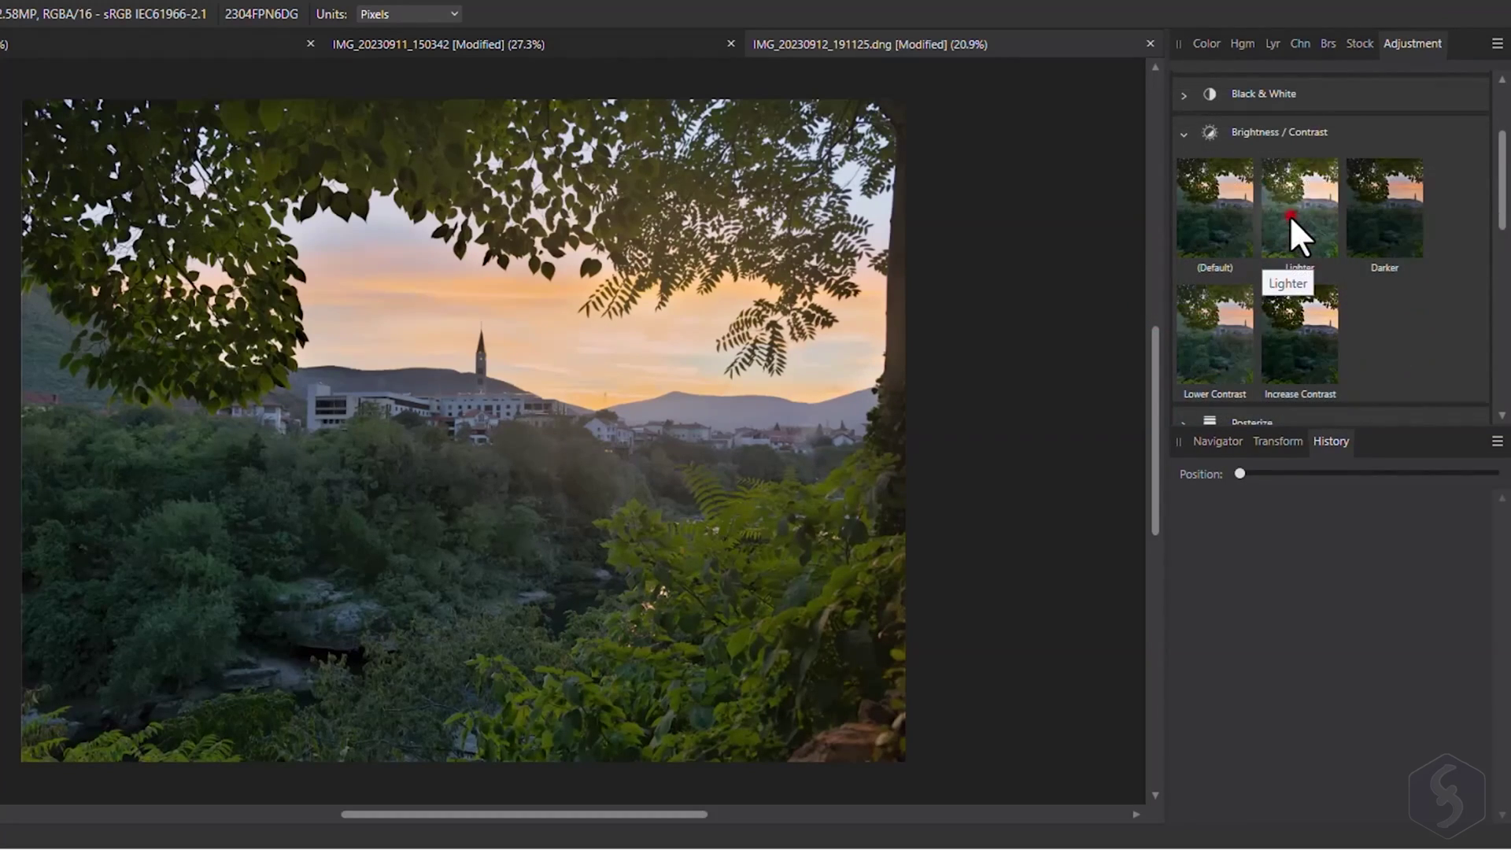
left_click(1290, 216)
left_click_drag(1008, 634, 1039, 678)
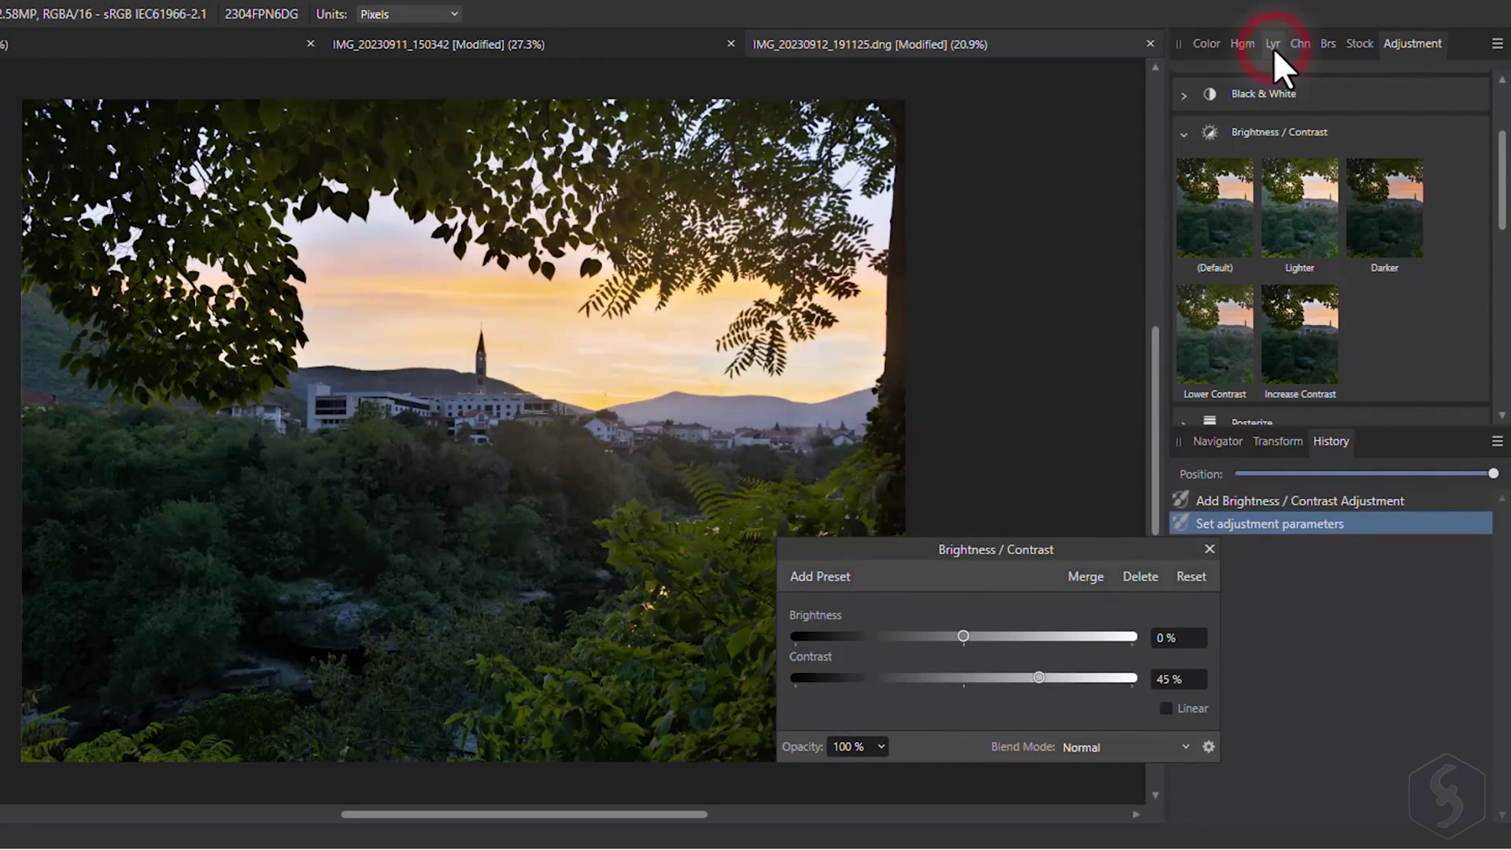
left_click(1274, 45)
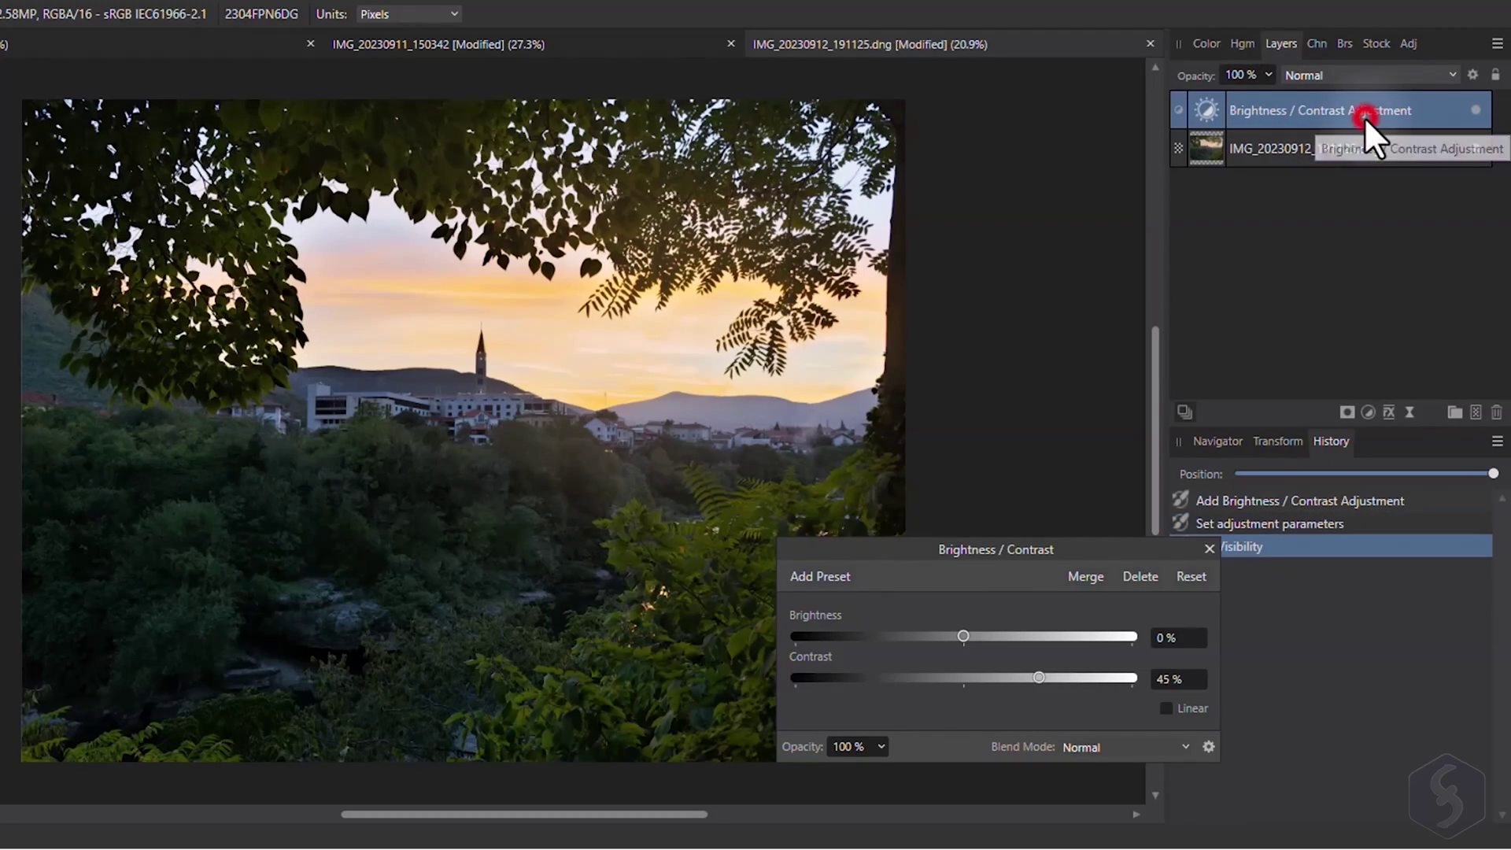
mouse_move(1363, 117)
left_mouse_down()
mouse_move(1358, 178)
mouse_move(1362, 92)
left_mouse_up()
double_click(1198, 112)
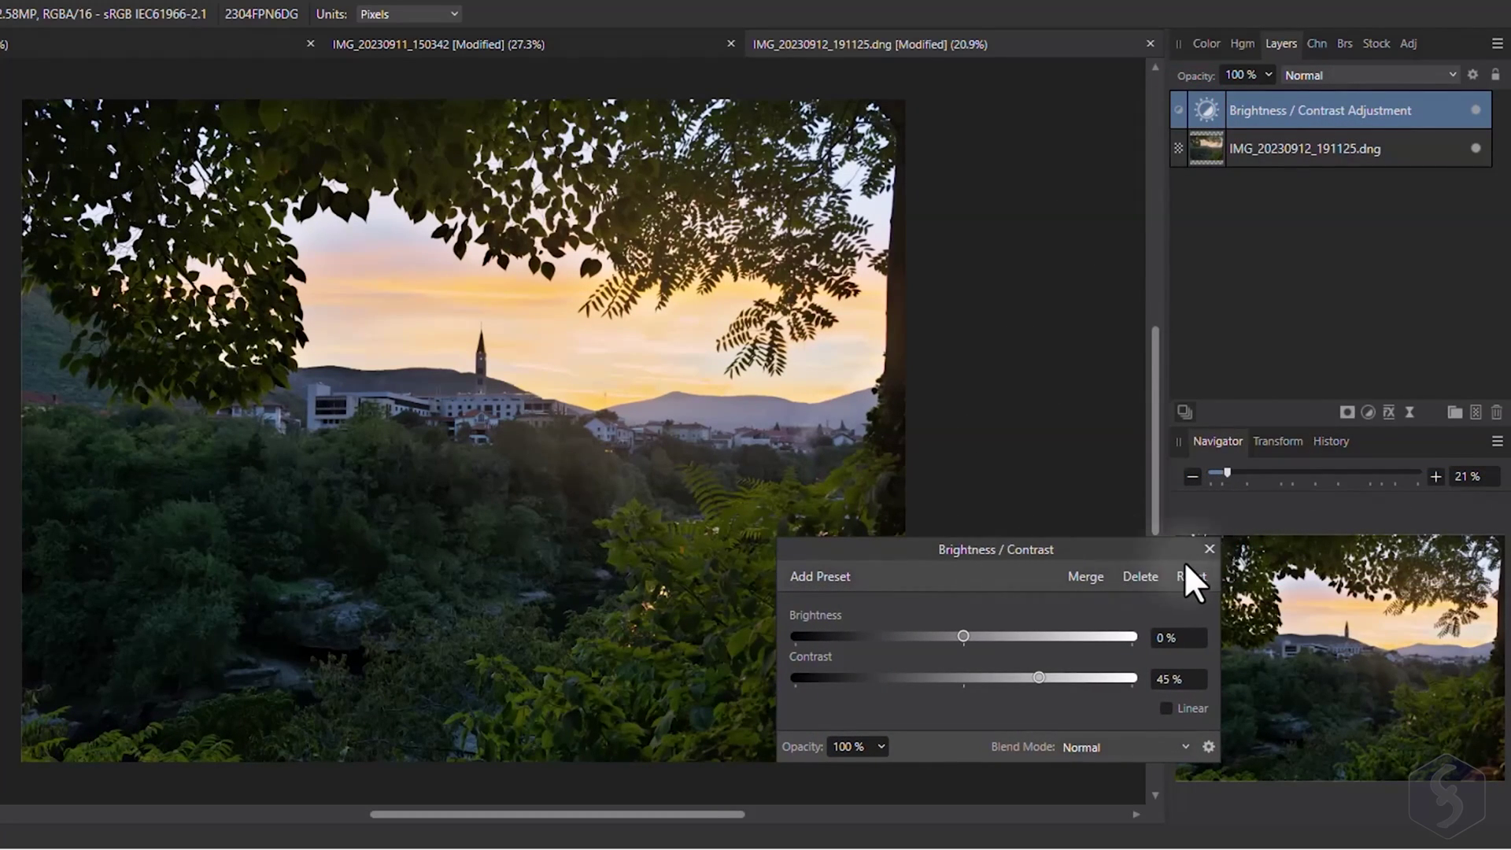
left_click(1210, 549)
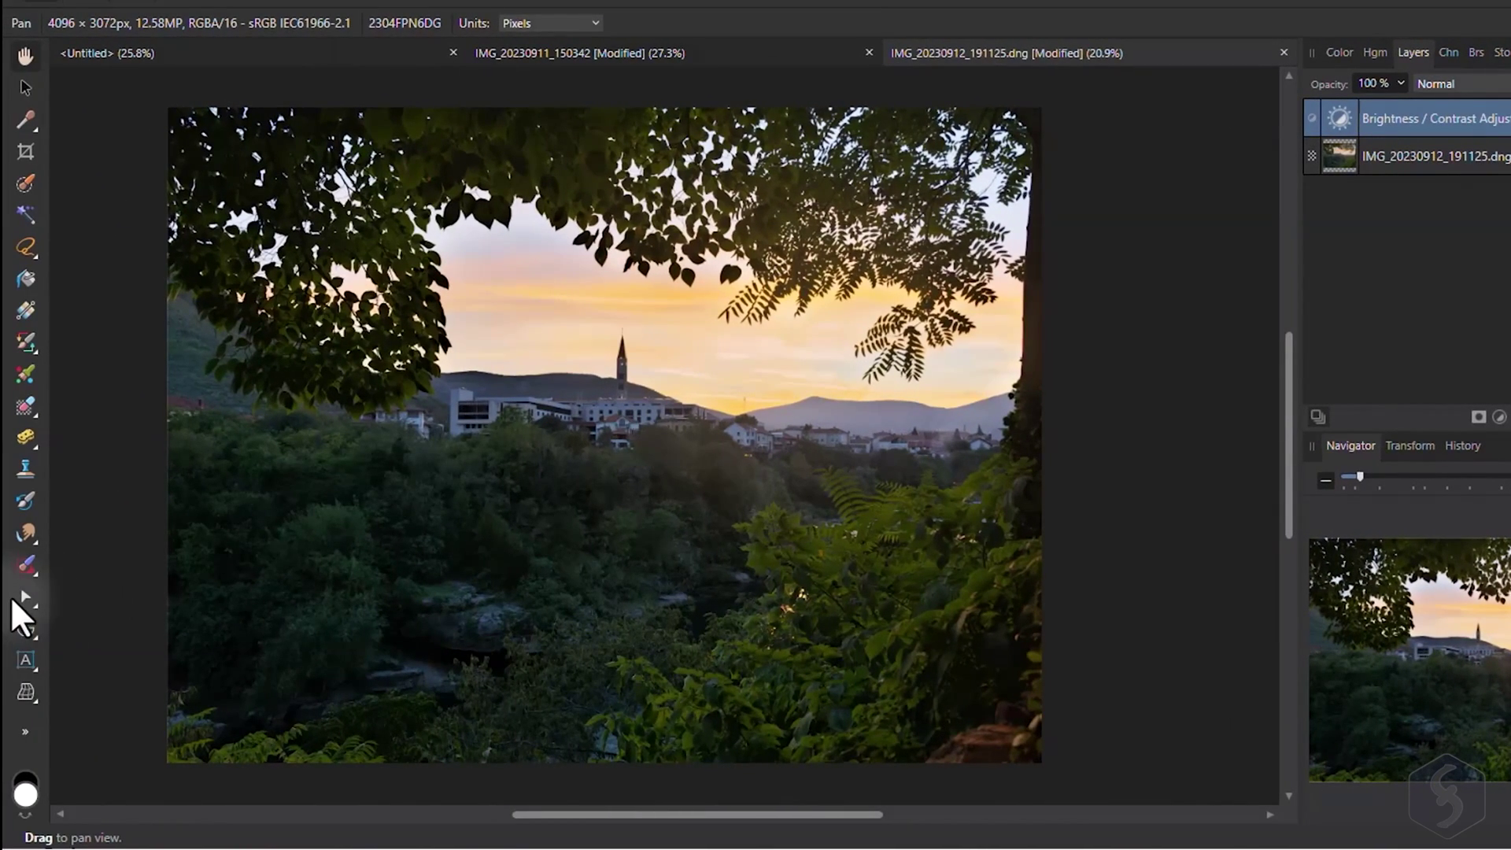
- Draw a white five-point star below the town with the Star tool
left_click(25, 630)
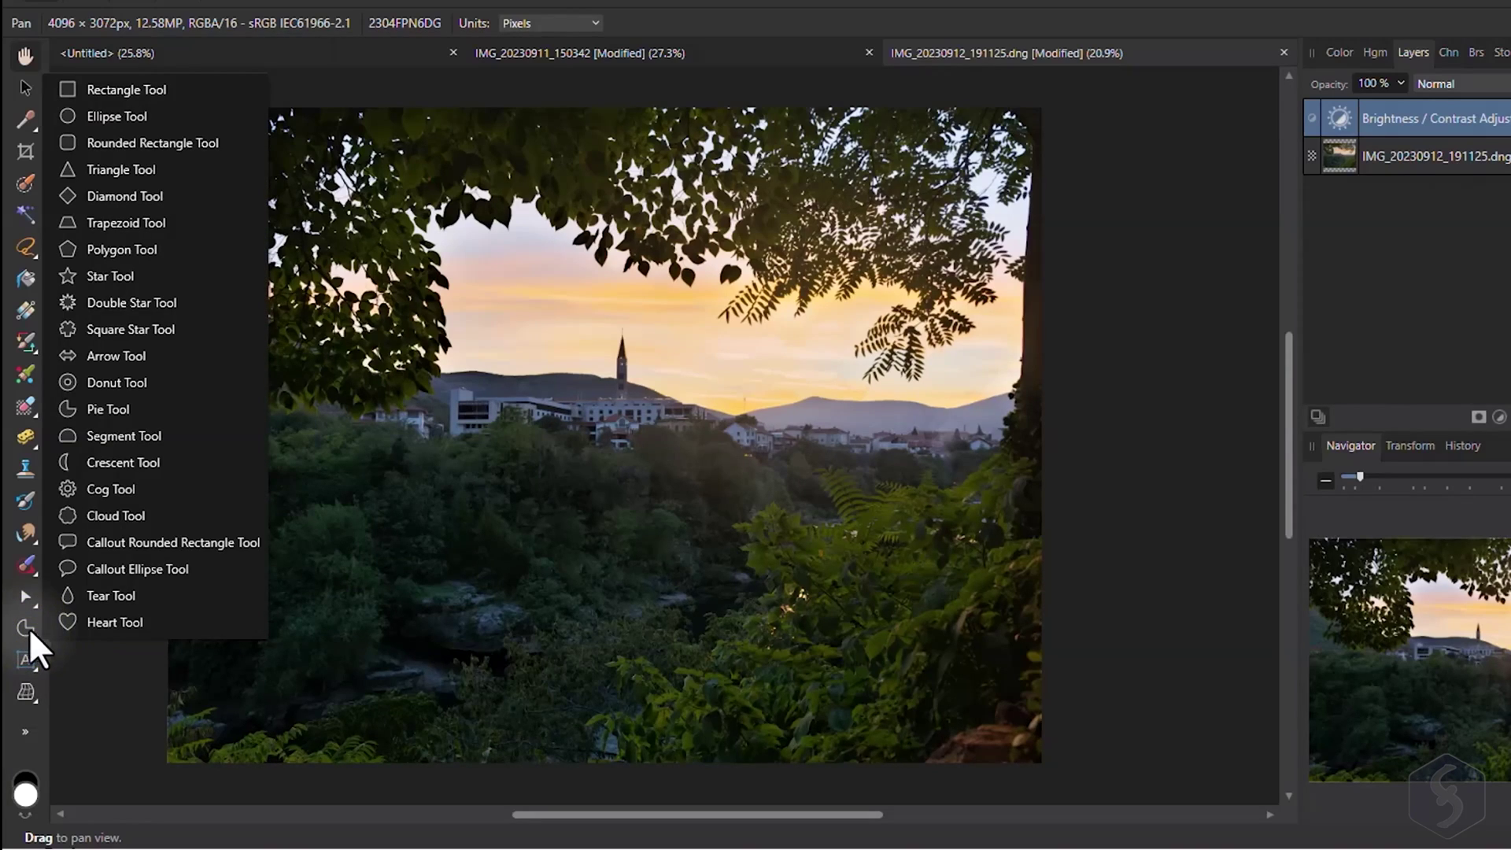
left_click(111, 277)
left_click_drag(423, 634, 631, 425)
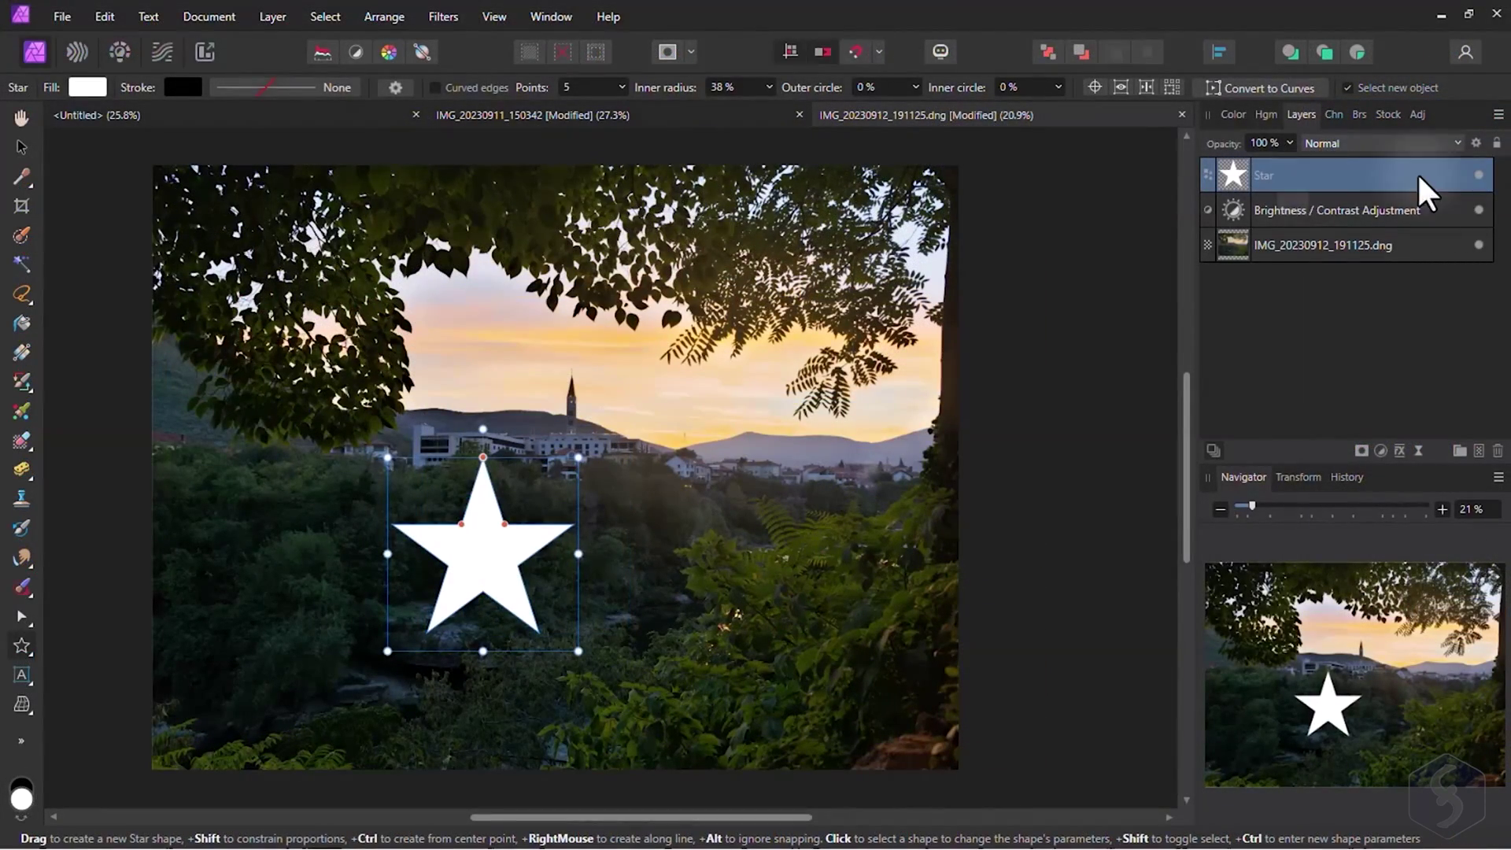
left_click(1479, 172)
left_click(1479, 173)
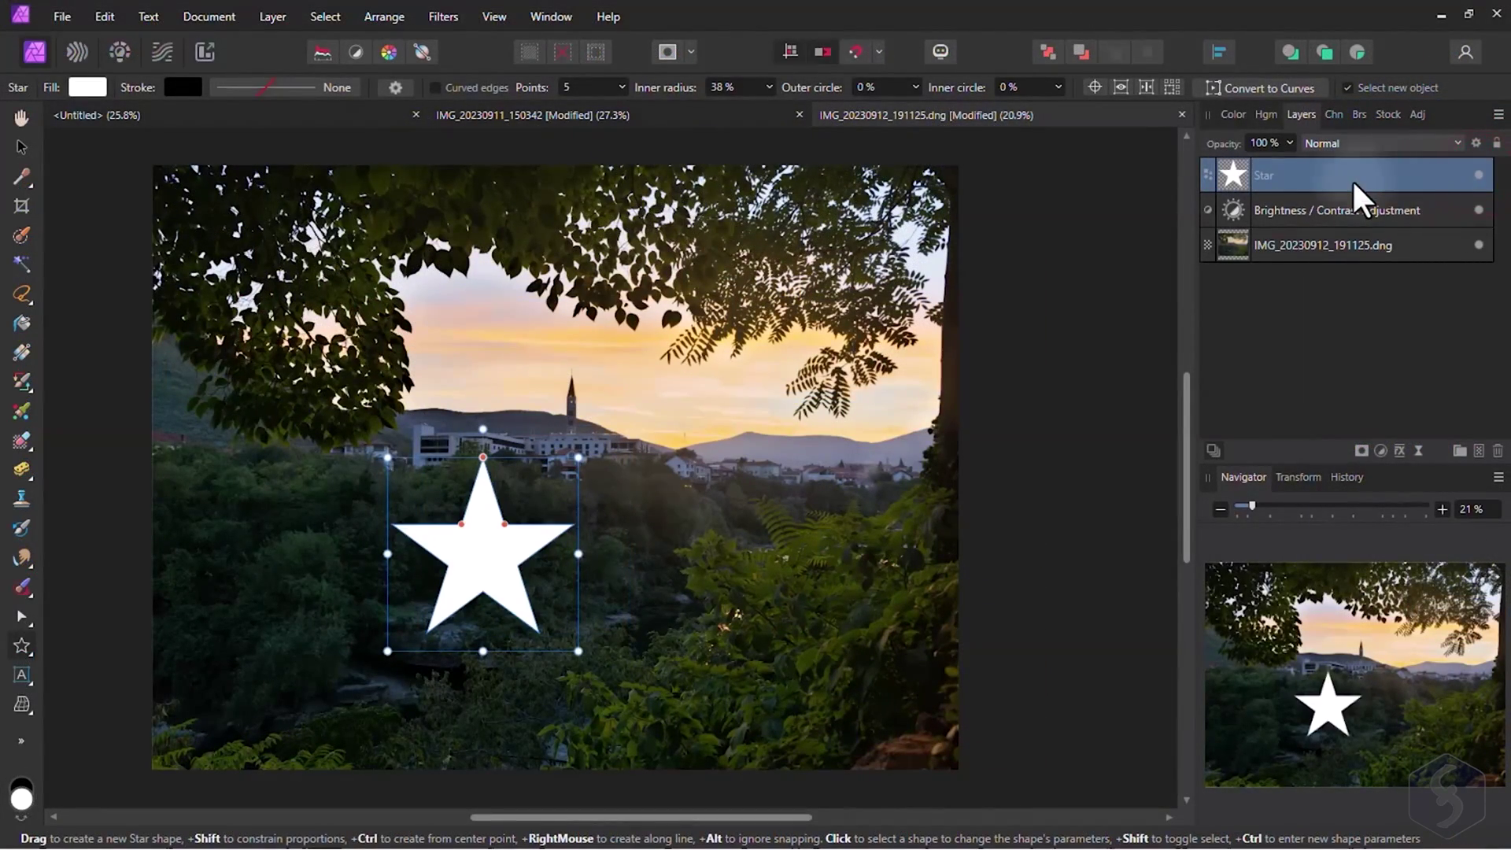
- Give the star a pure yellow fill and a red 28.2 pt outline
left_click(85, 88)
left_click(146, 227)
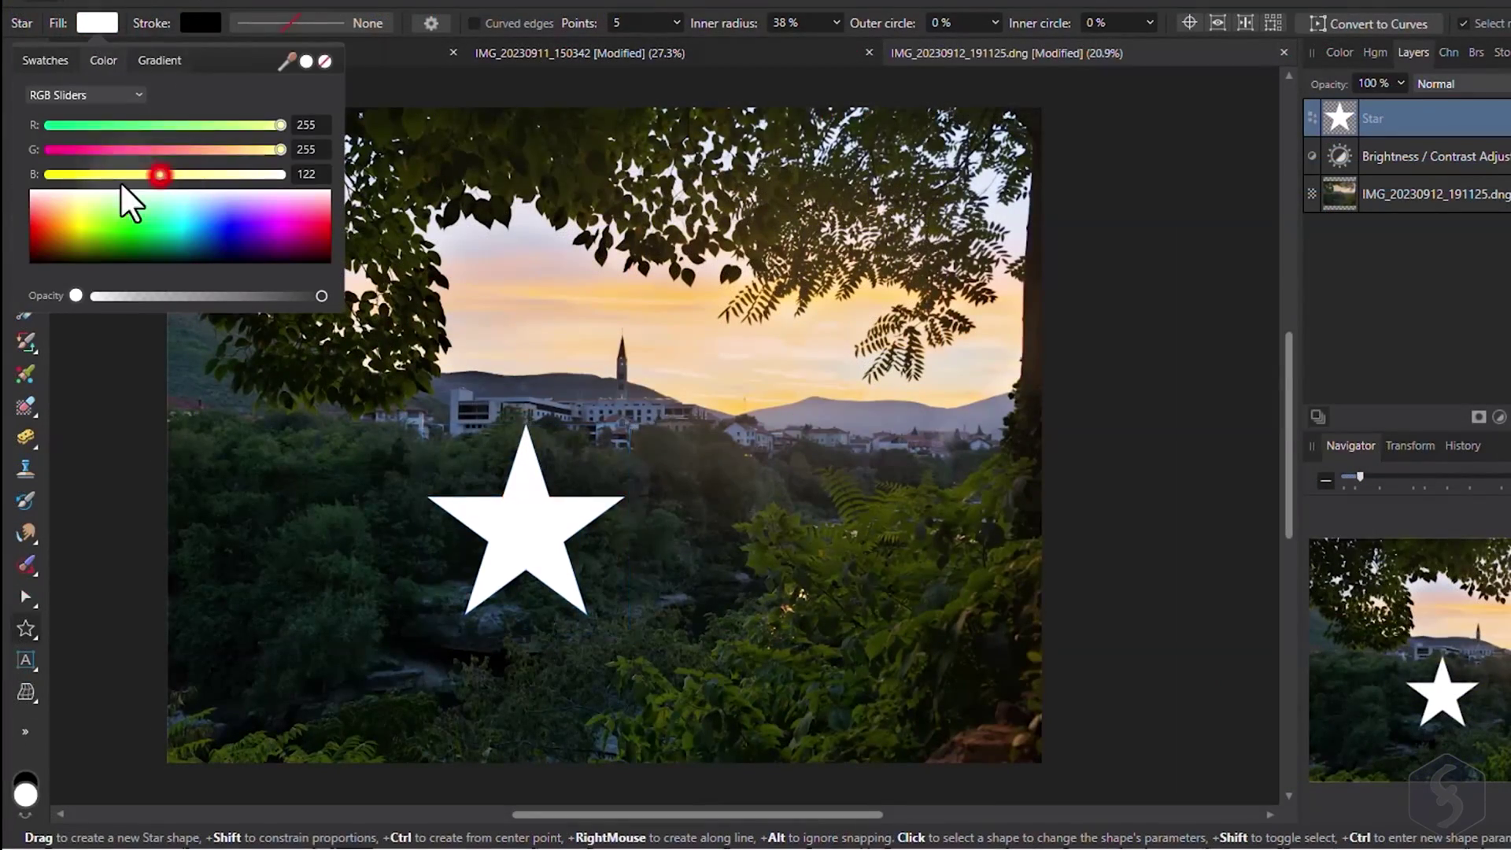
left_click_drag(119, 181, 93, 175)
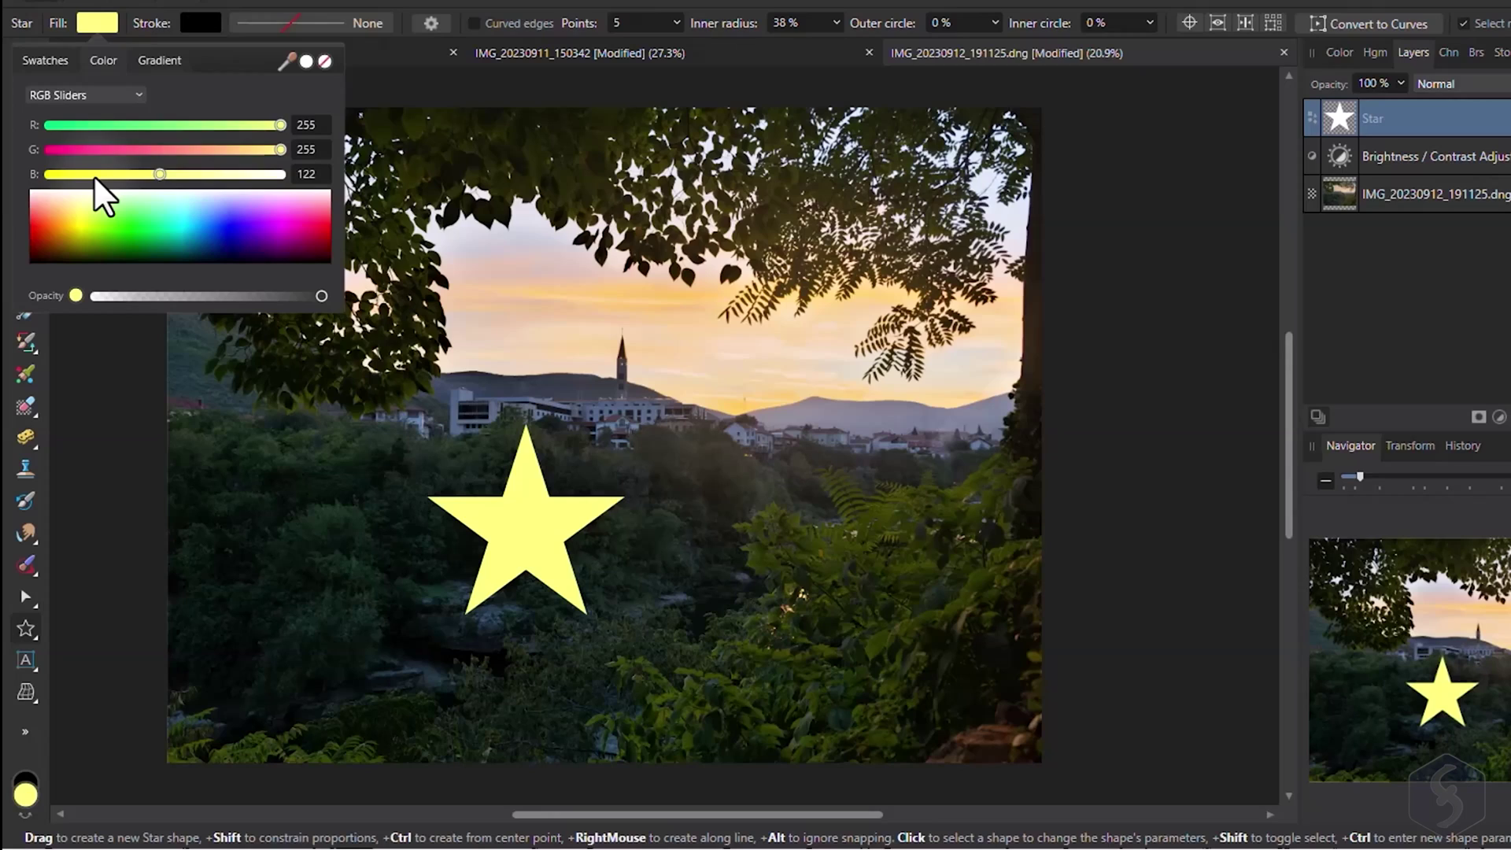
left_click(201, 21)
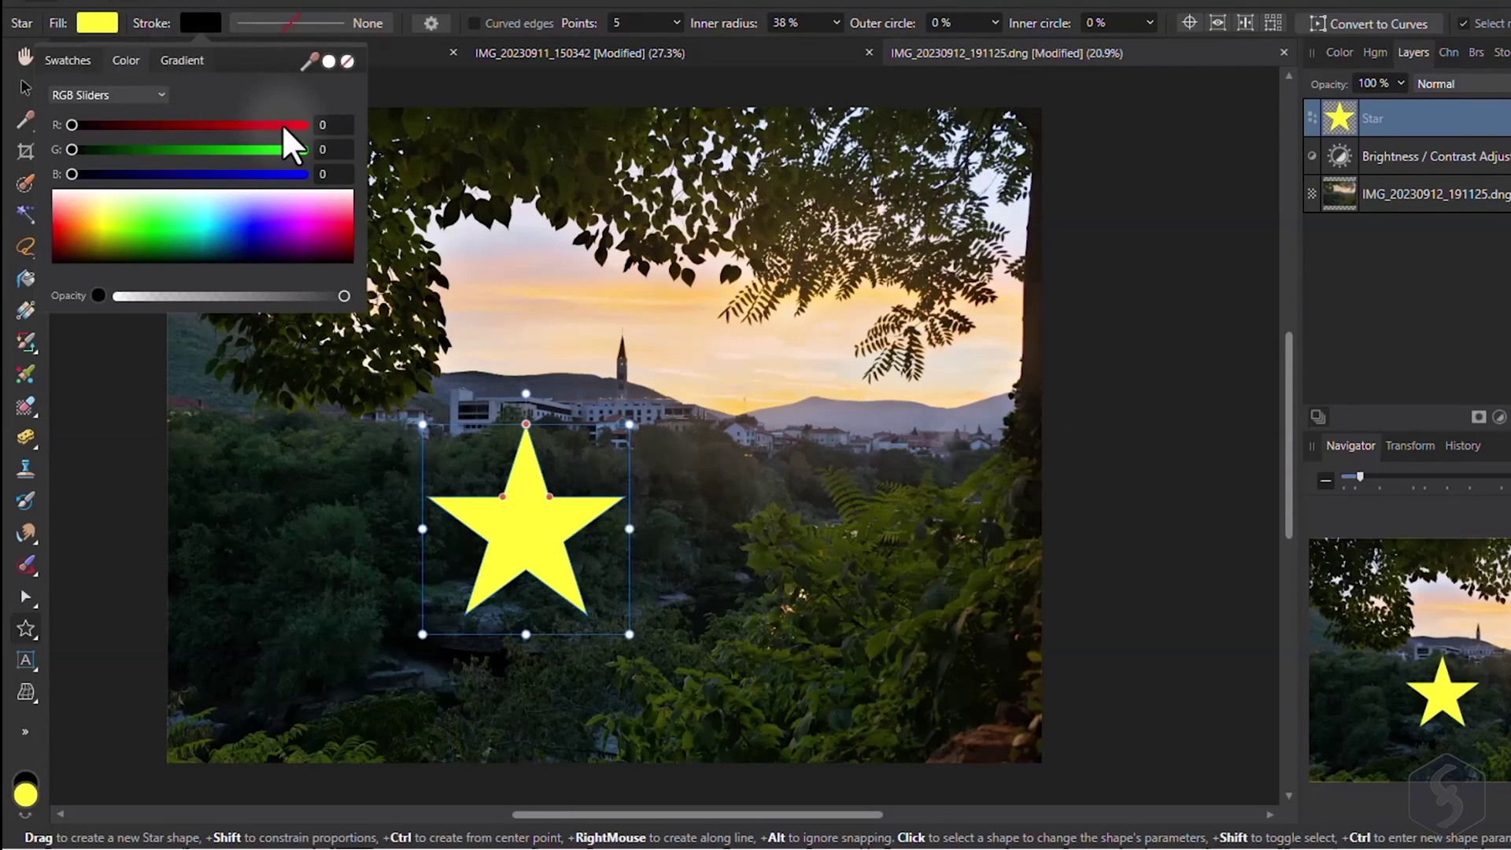
left_click_drag(282, 124, 332, 96)
left_click(306, 19)
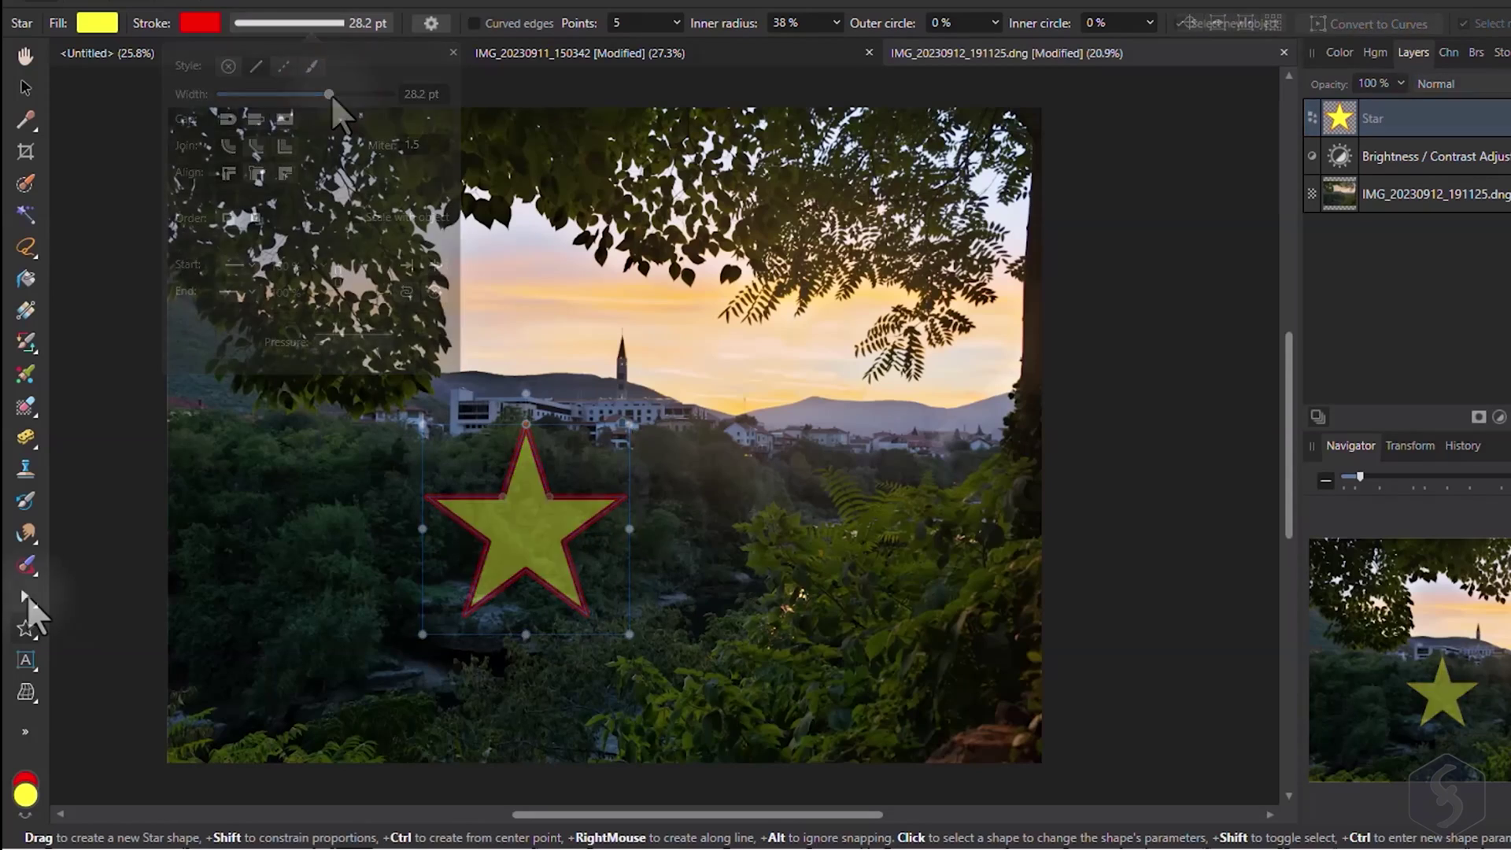
left_click(25, 598)
left_click(92, 592)
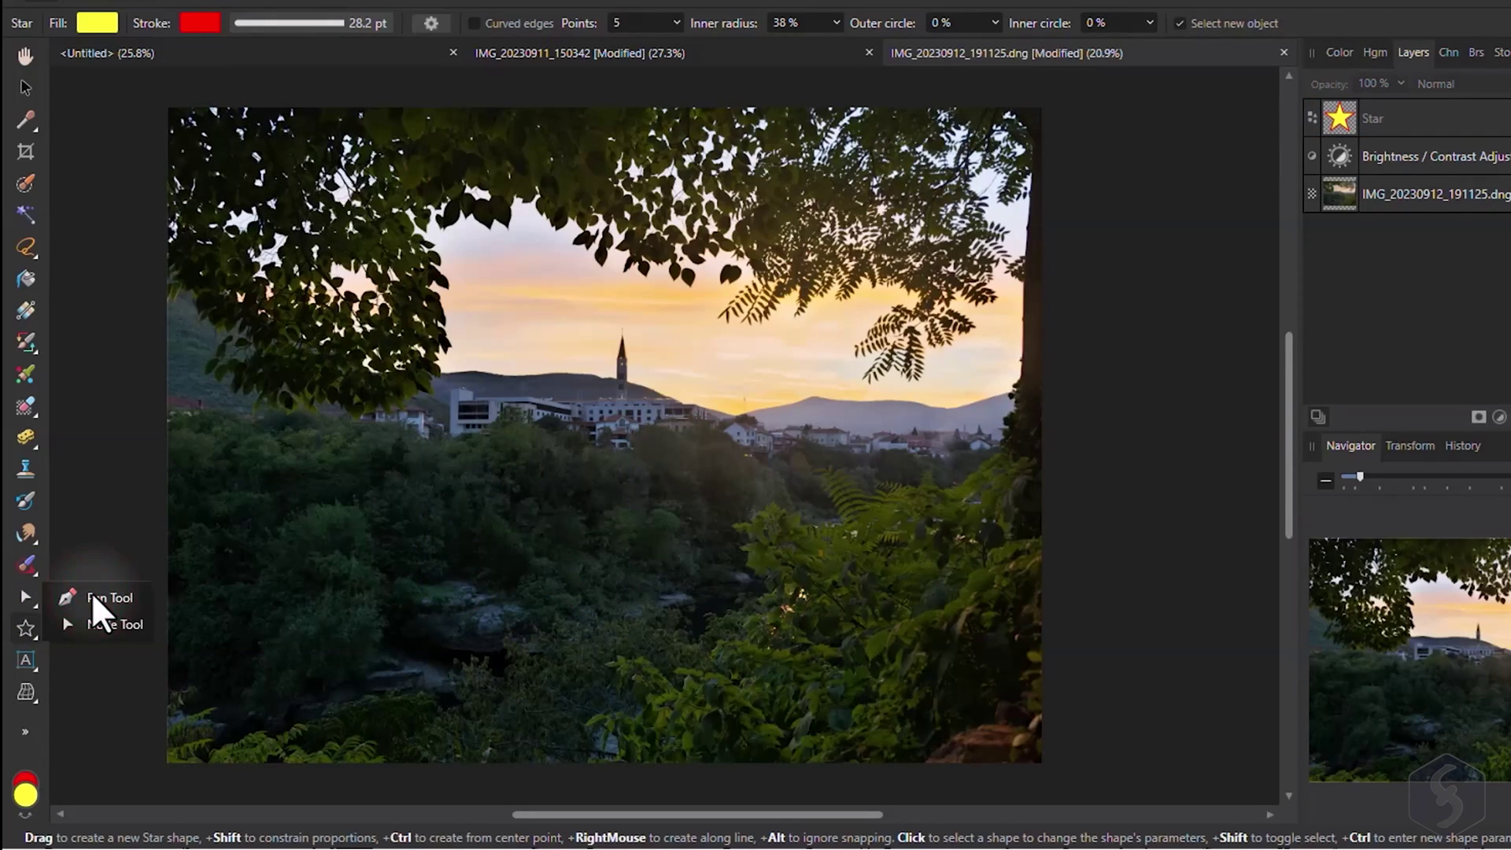
left_click(93, 597)
- Draw a closed red-outlined path over the lower-left trees with corner points and one curve
left_click(456, 459)
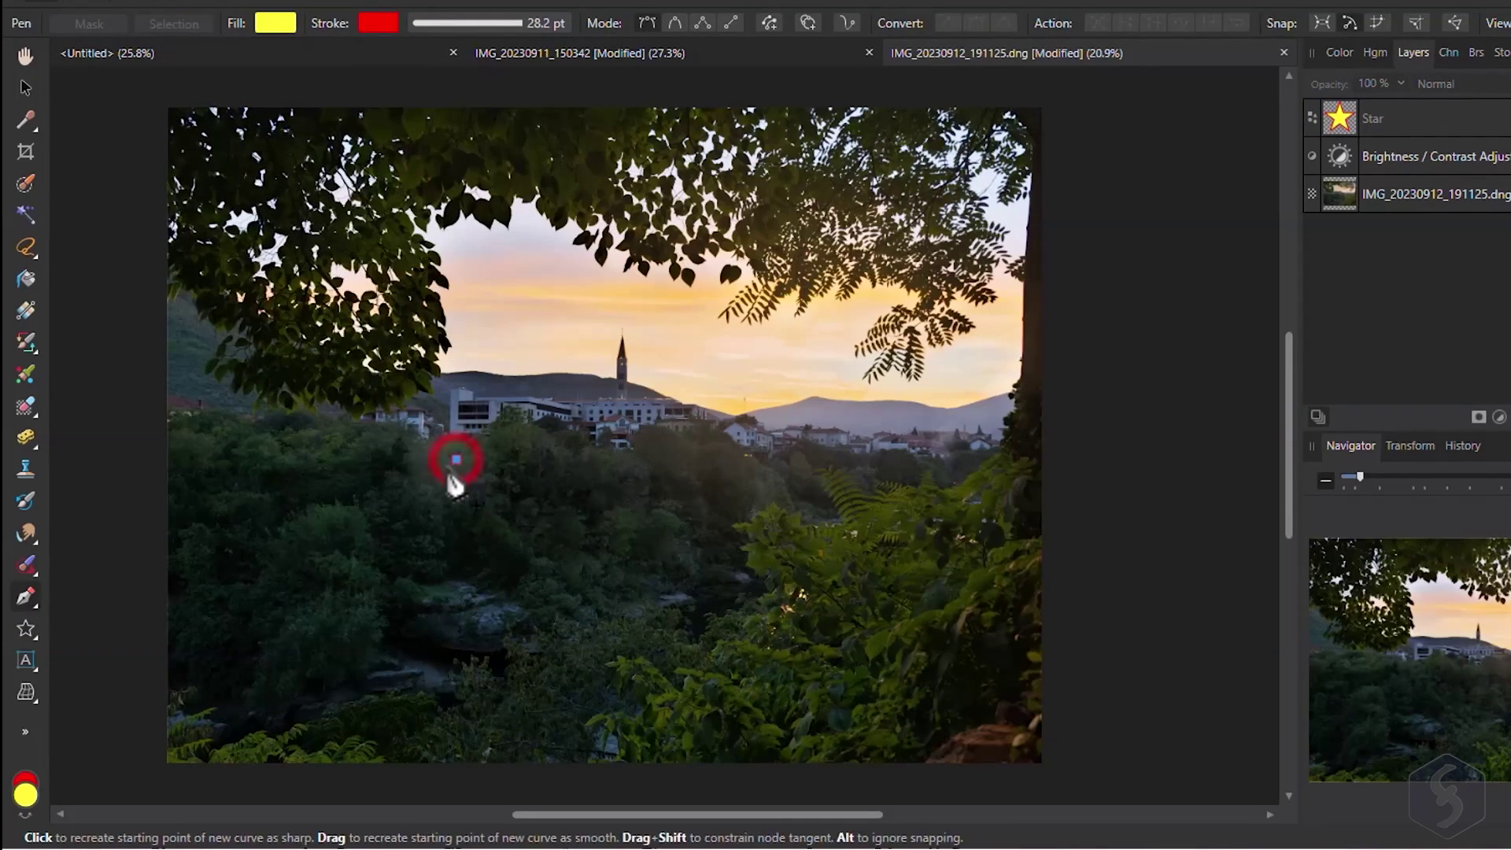
left_click(290, 511)
left_click(260, 642)
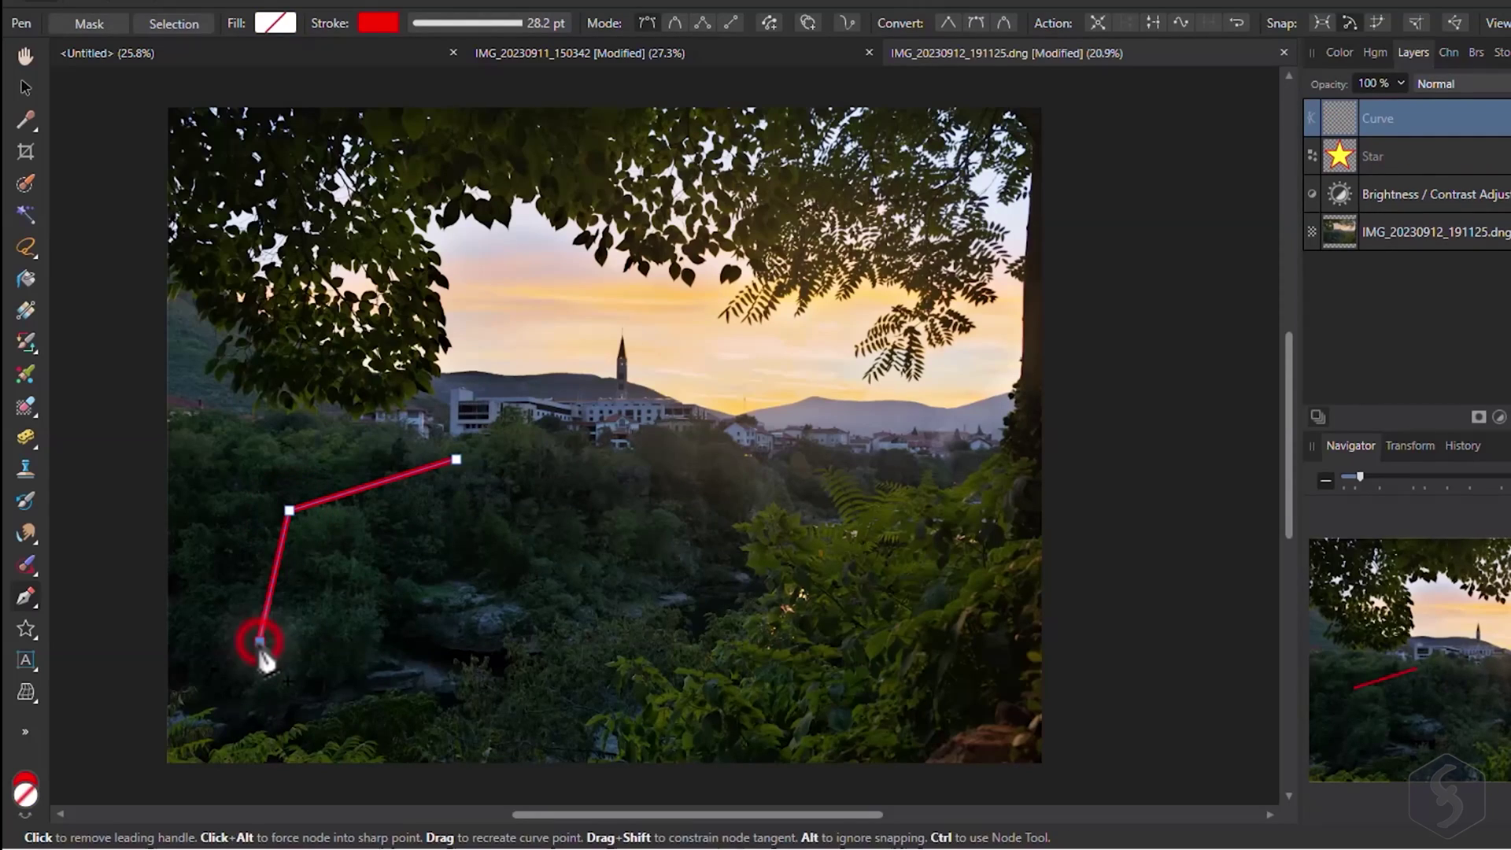
left_click(383, 653)
left_click_drag(422, 575, 476, 544)
left_click(482, 516)
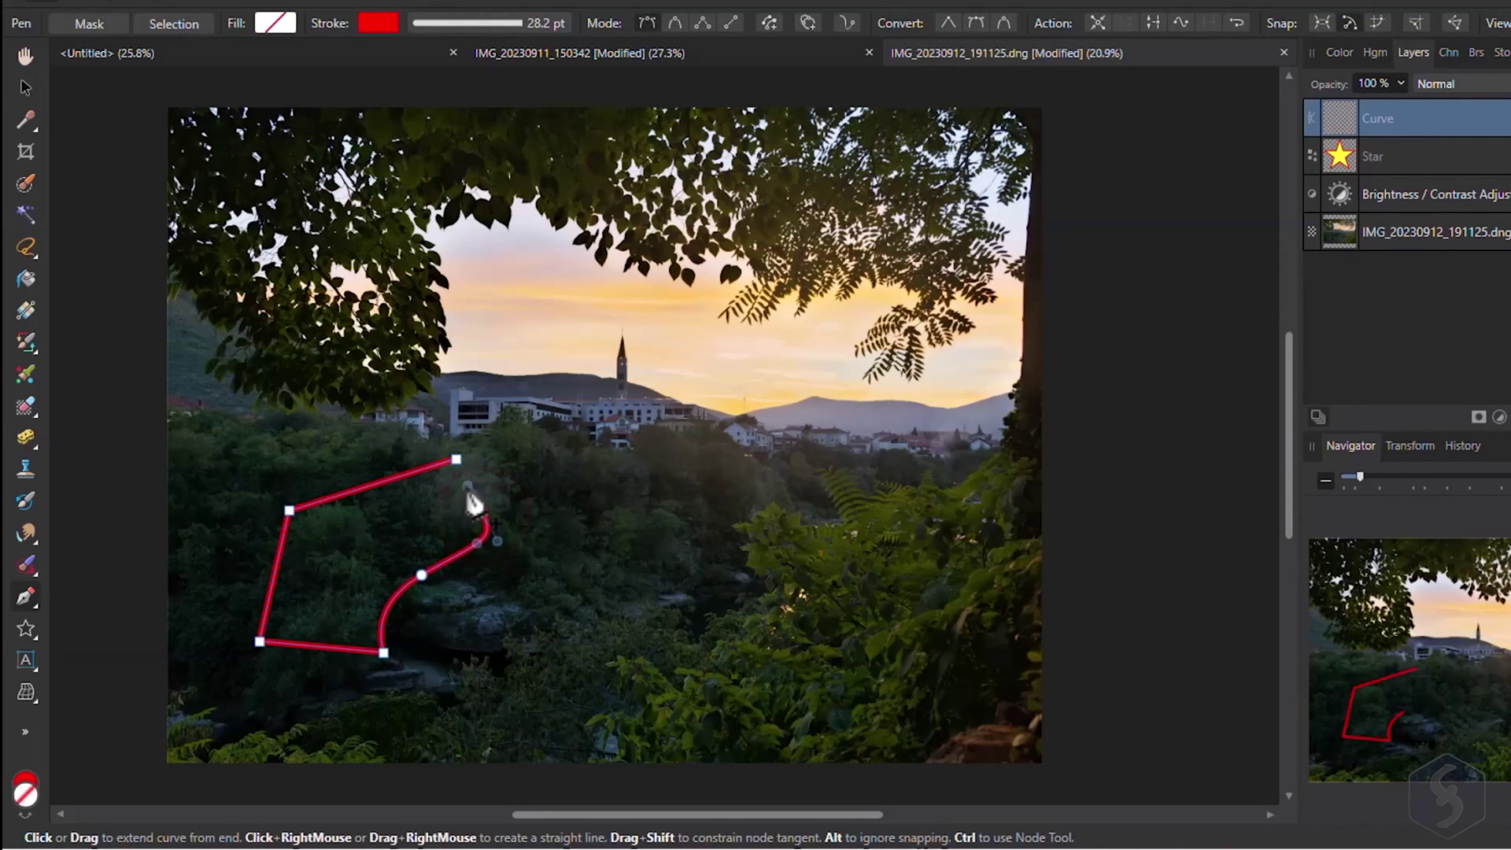
left_click(457, 461)
- Reshape the path by moving its upper-left point and pulling the right curved point outward
left_click(23, 594)
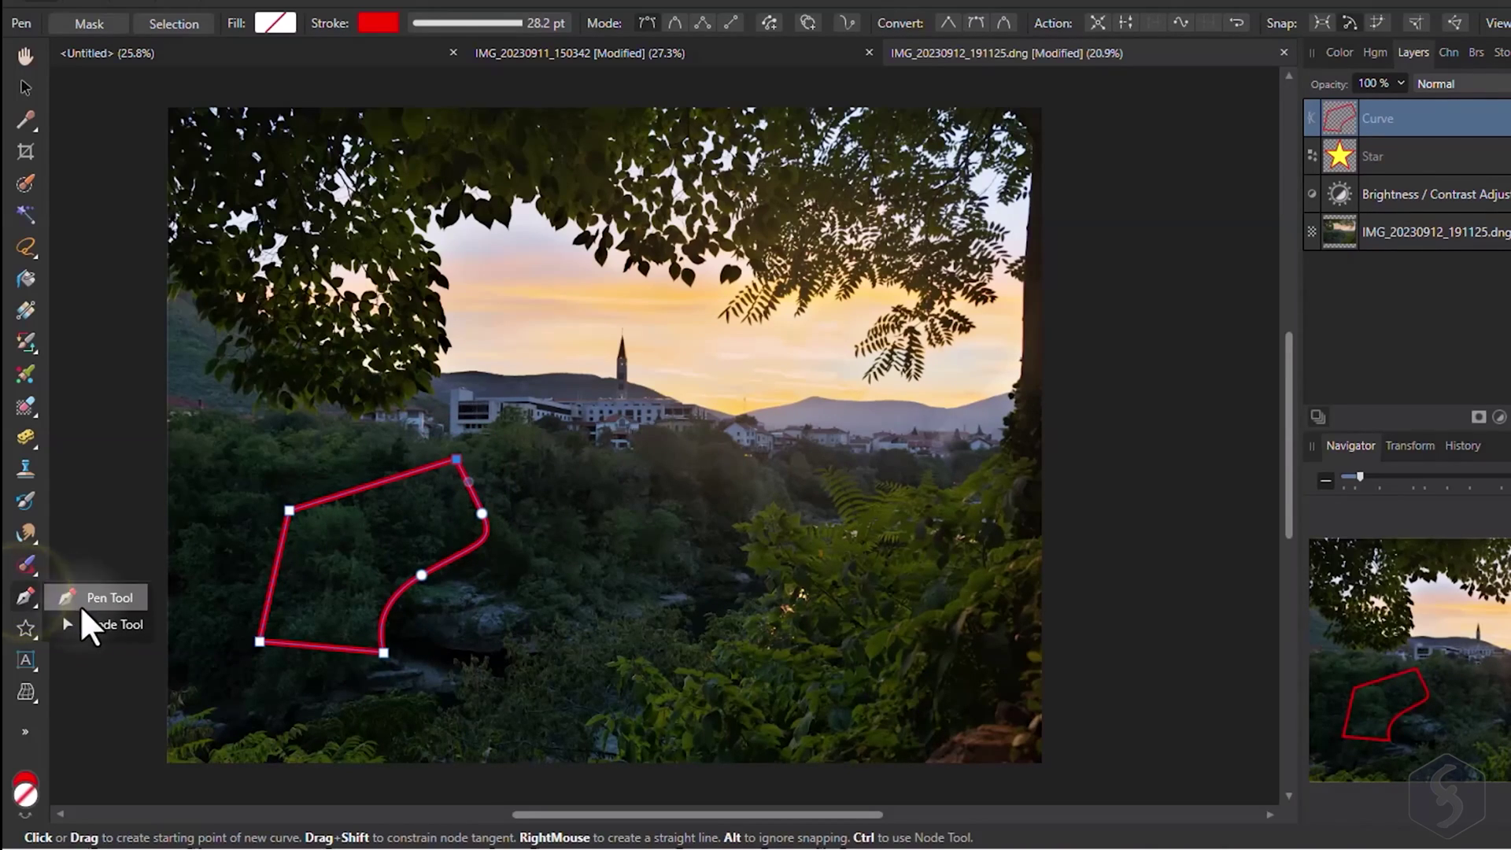
left_click(96, 622)
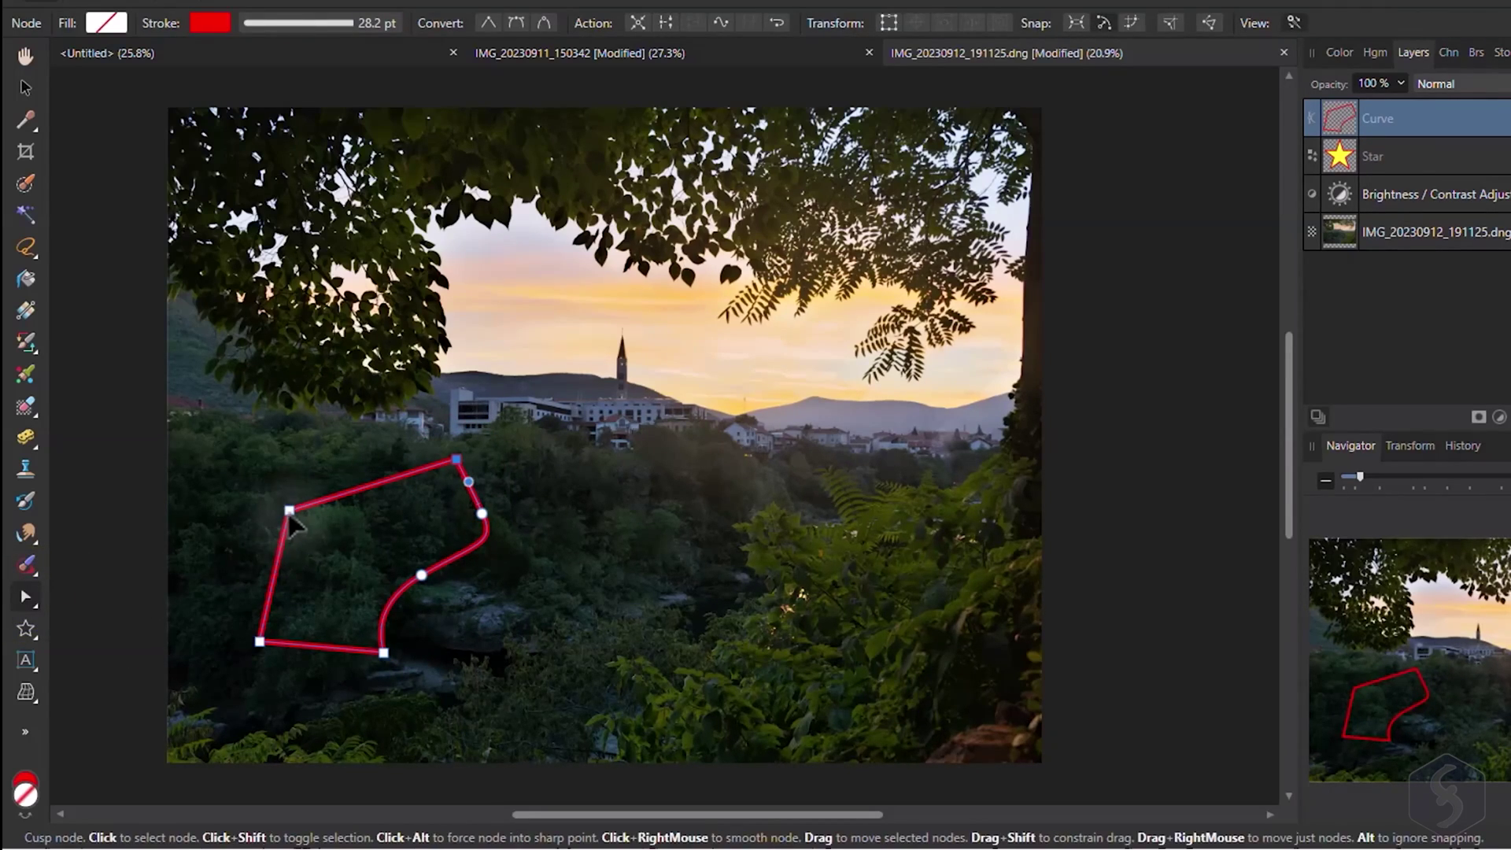
mouse_move(289, 510)
left_mouse_down()
mouse_move(270, 516)
mouse_move(287, 506)
mouse_move(289, 523)
left_mouse_up()
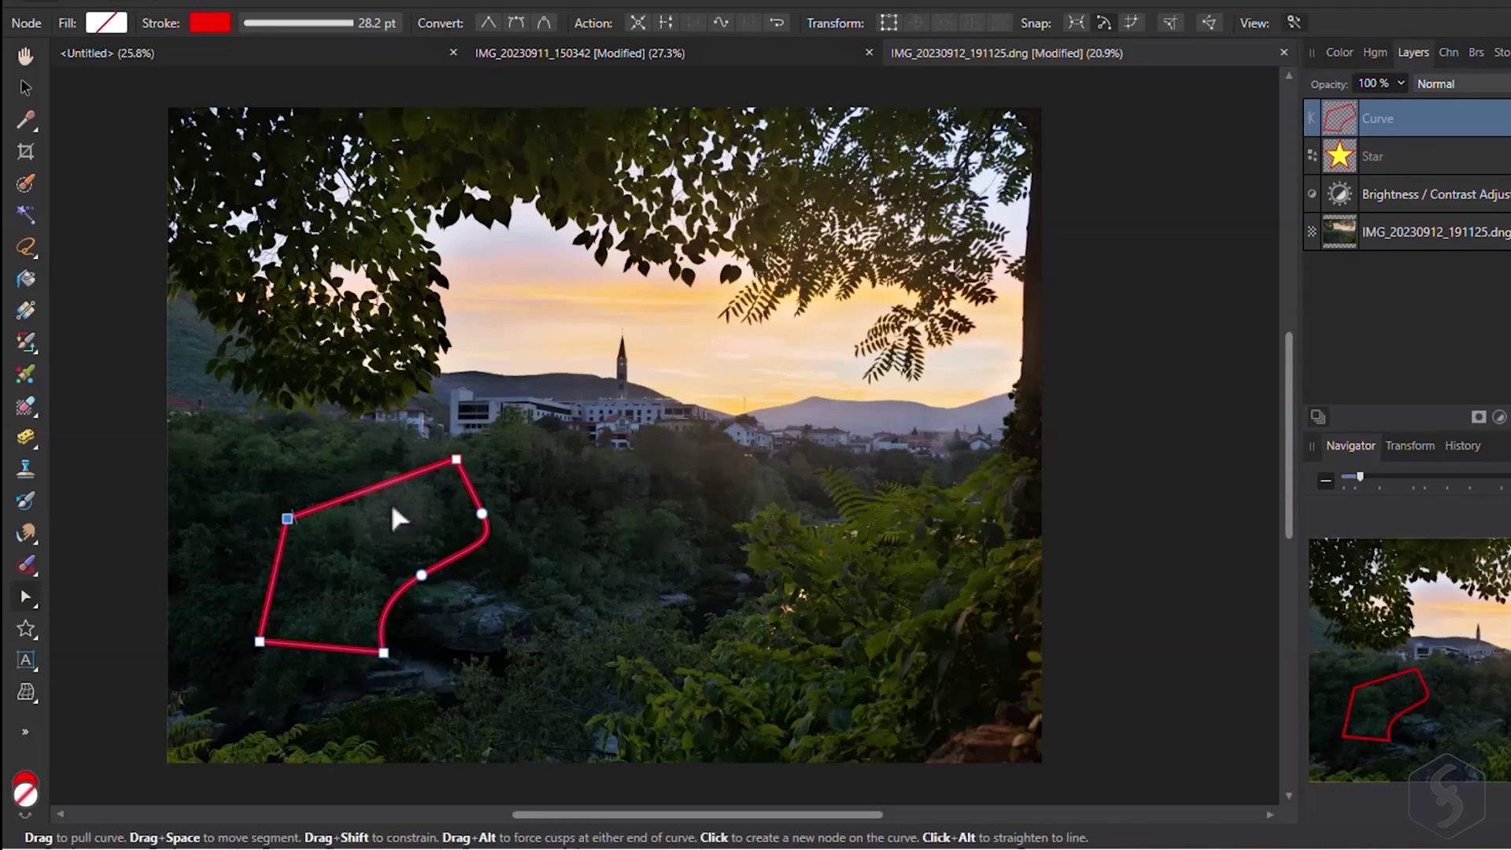
left_click_drag(482, 513, 494, 505)
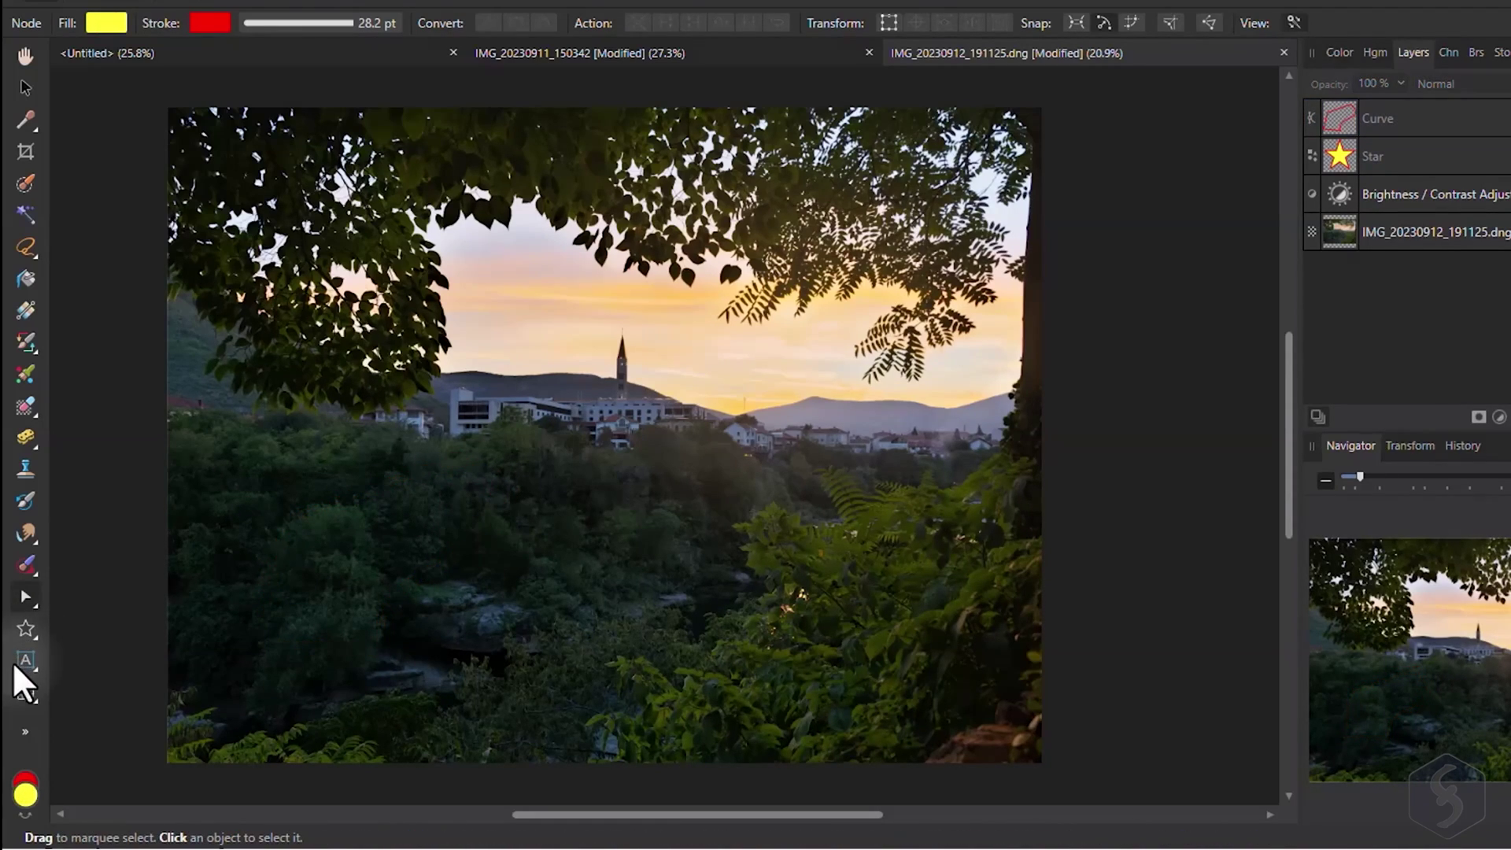
- Type 'Love it' in a large artistic text frame, set in AR CHRISTY and coloured red
left_click(25, 661)
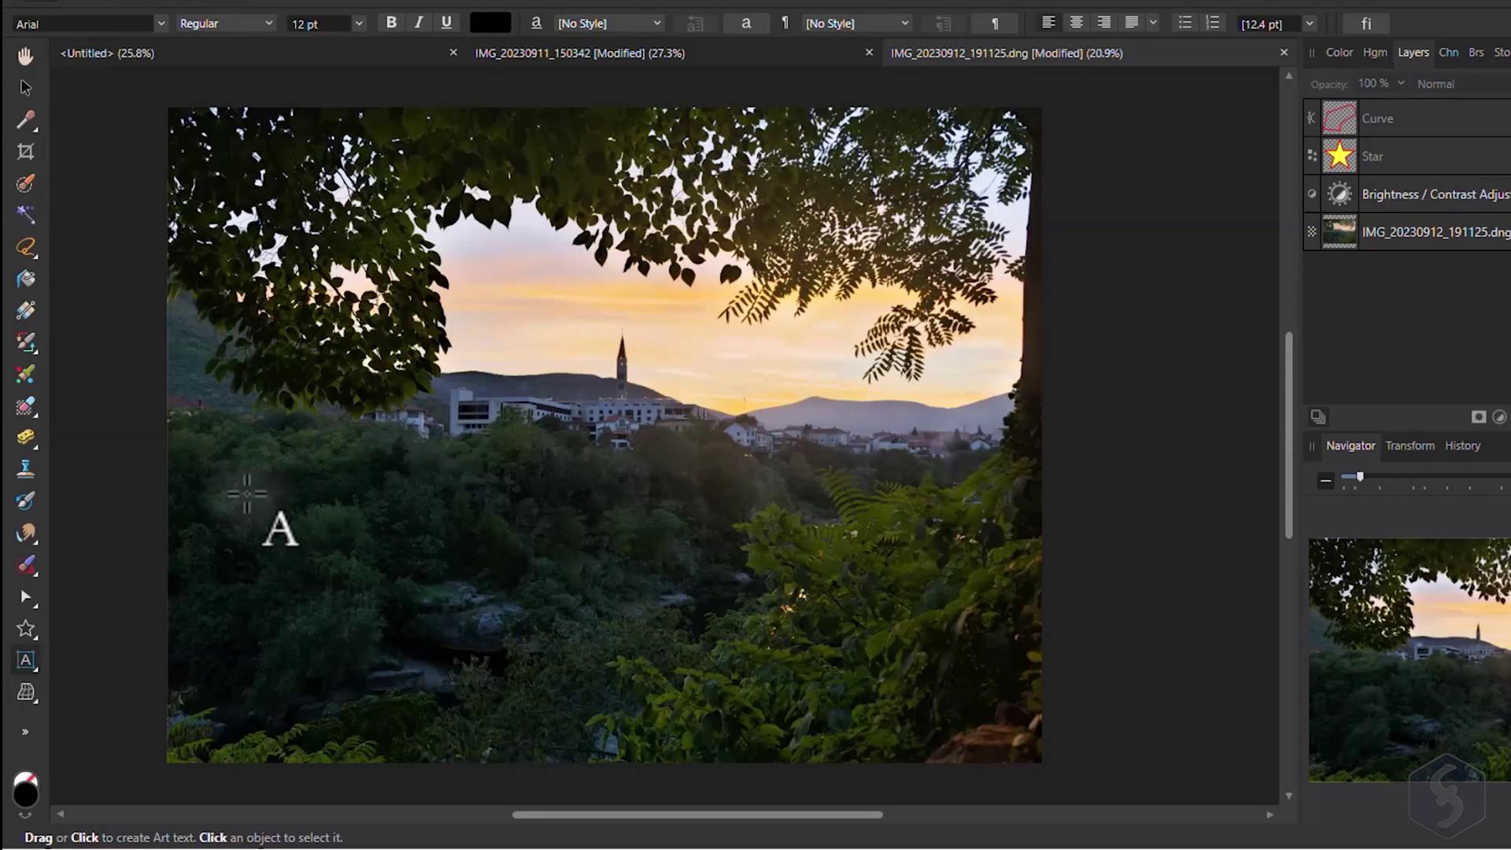
left_click_drag(246, 492, 498, 644)
type("Lov")
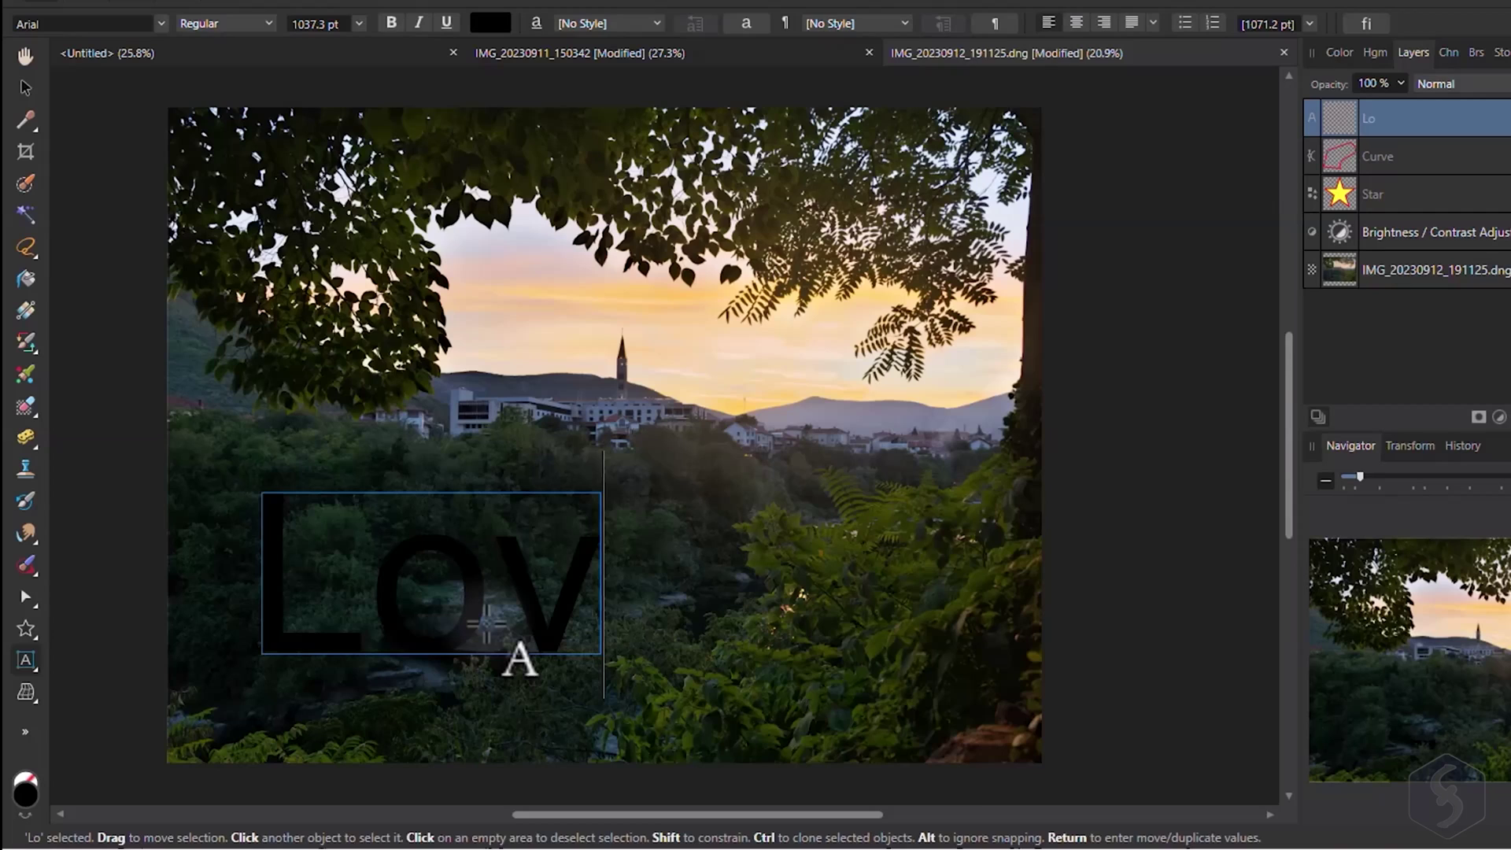
type("e it")
key("ctrl+a")
left_click(161, 23)
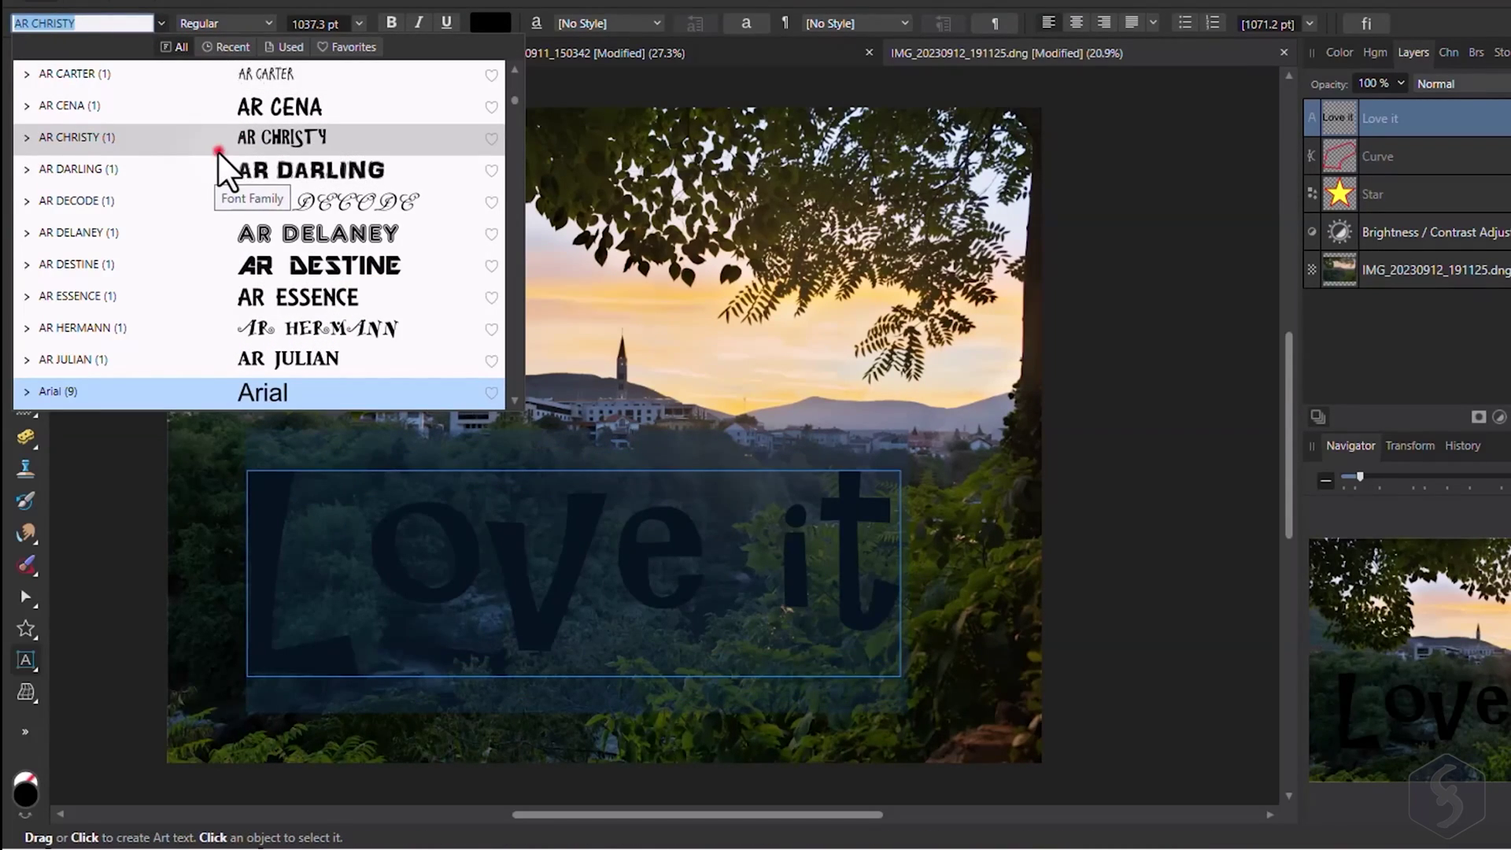
left_click(218, 142)
left_click(490, 22)
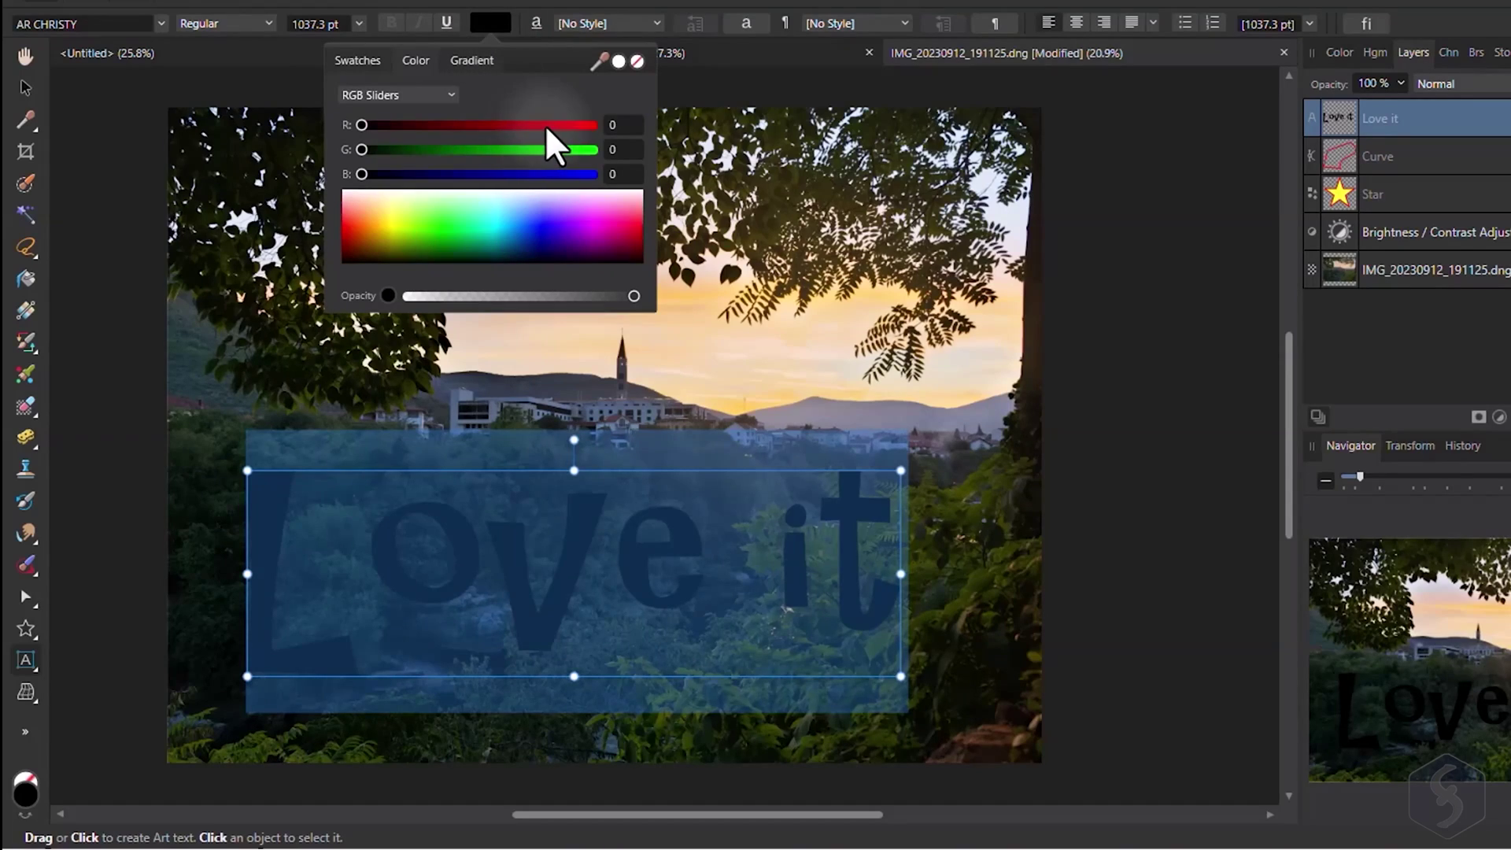
left_click(547, 124)
key("Escape")
key("Escape")
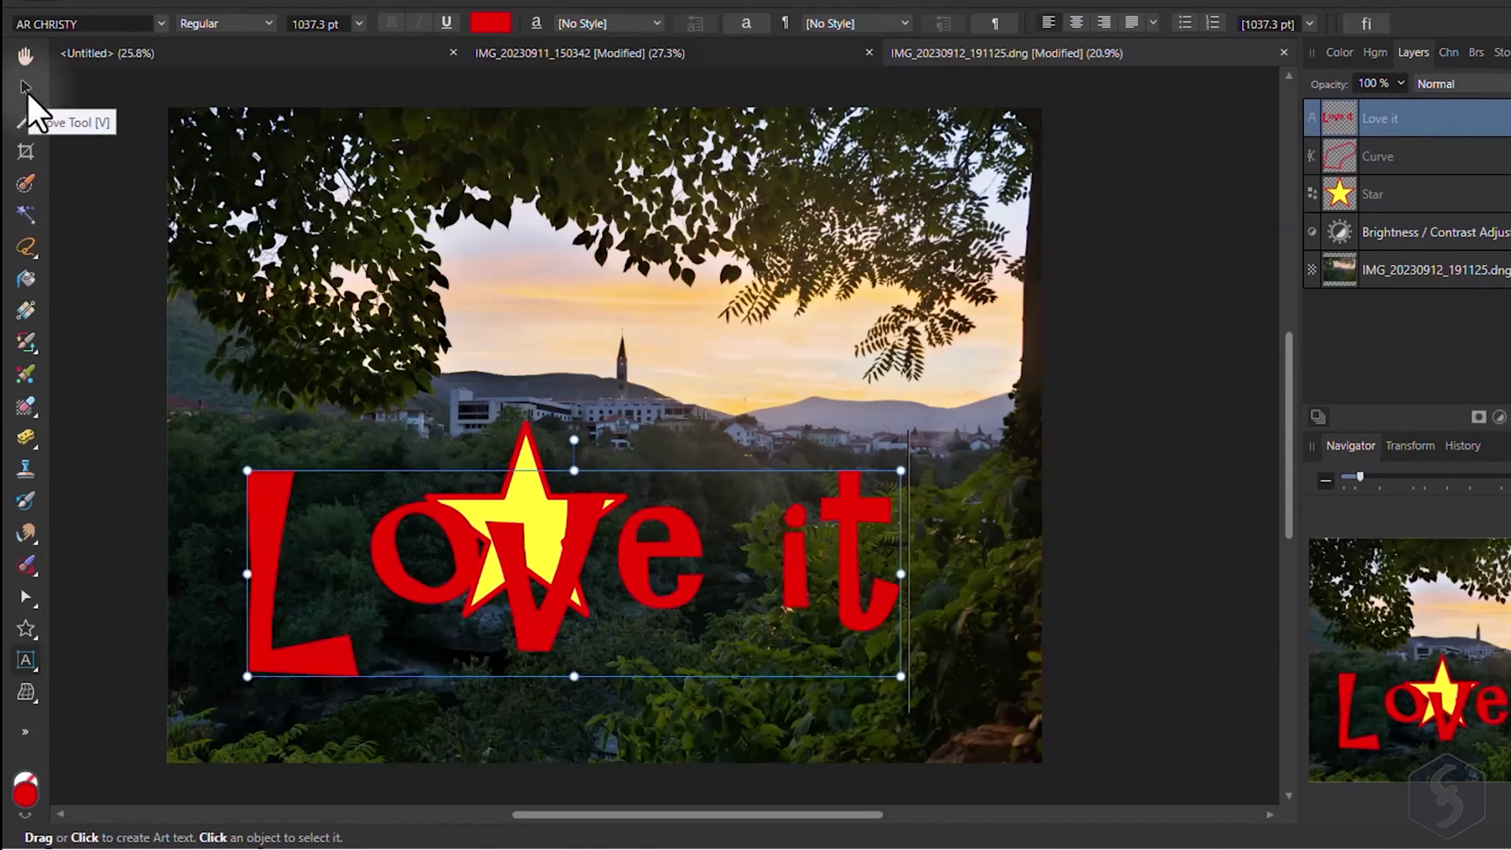
- Move the 'Love it' text up to the top of the photo
left_click(26, 89)
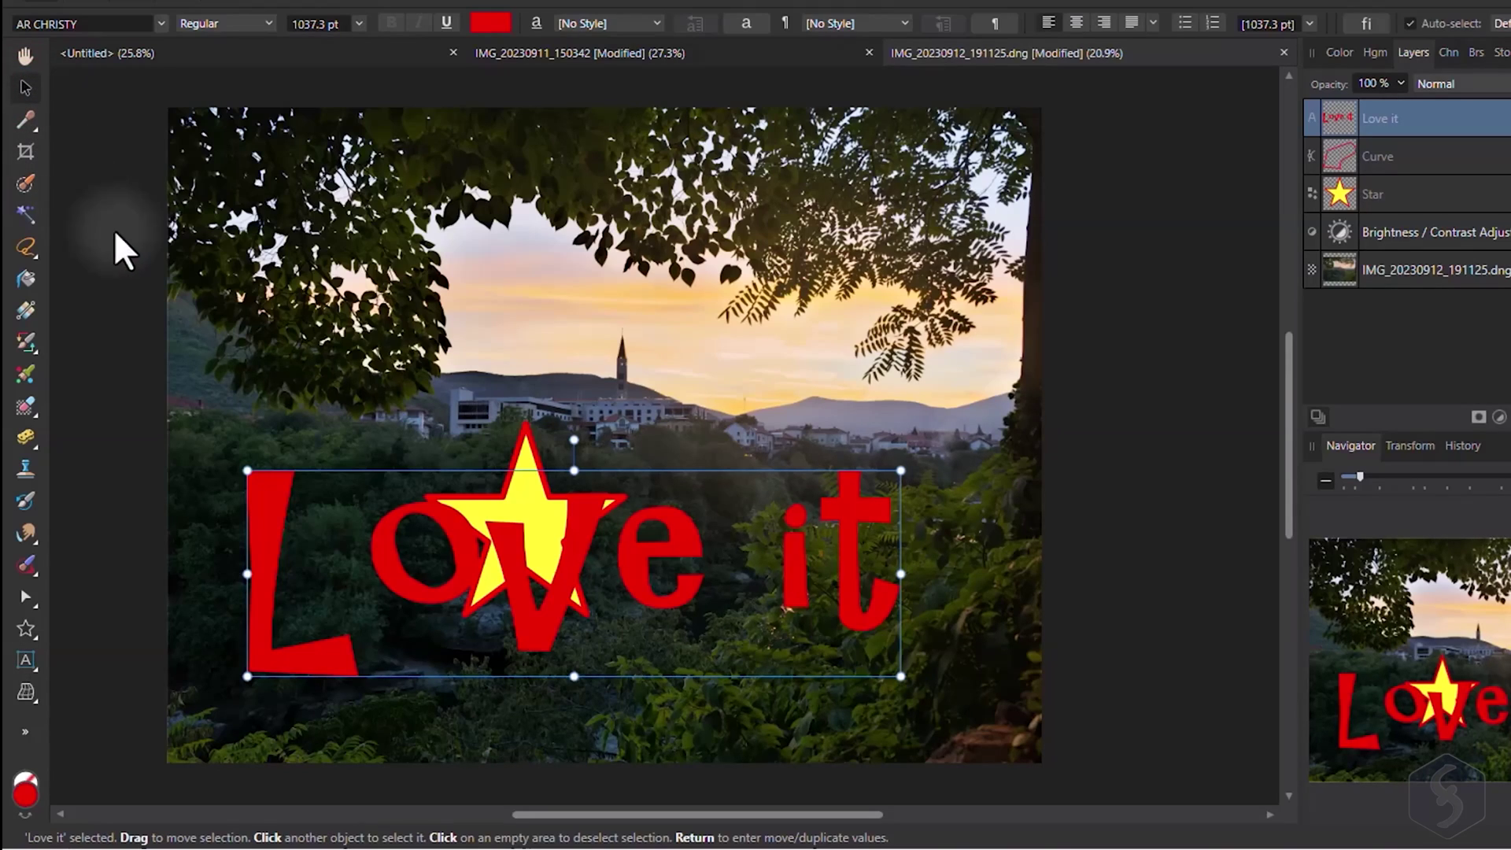
left_click_drag(579, 587, 583, 325)
left_click(549, 542)
left_click(590, 346)
- Nudge, widen and straighten the star, then duplicate it and place the copy beside the original
left_click_drag(590, 540, 600, 533)
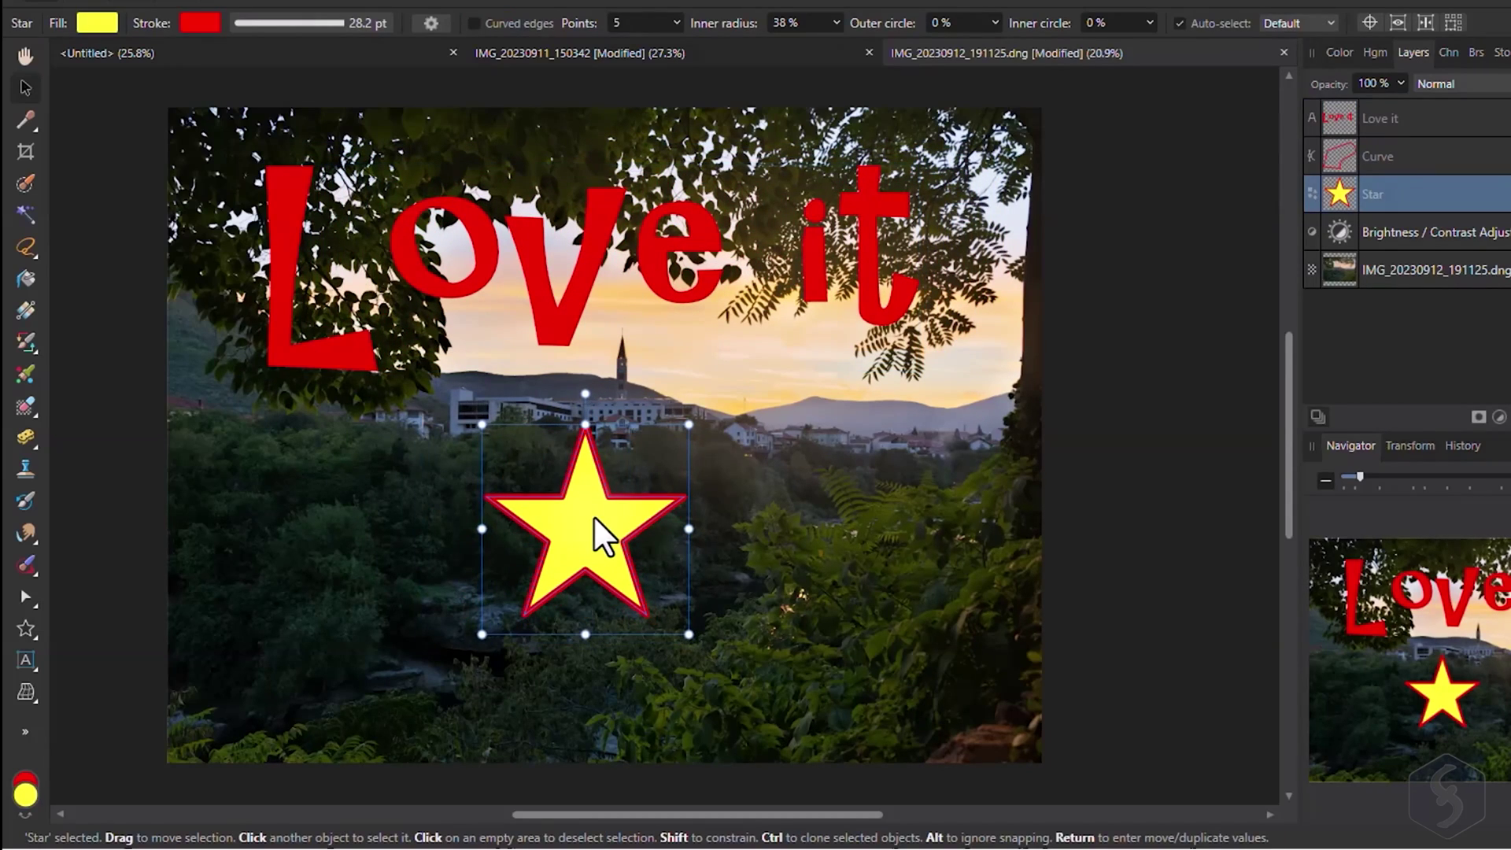
mouse_move(691, 636)
left_mouse_down()
mouse_move(718, 664)
mouse_move(699, 633)
left_mouse_up()
mouse_move(589, 392)
left_mouse_down()
mouse_move(606, 382)
mouse_move(535, 399)
mouse_move(591, 394)
left_mouse_up()
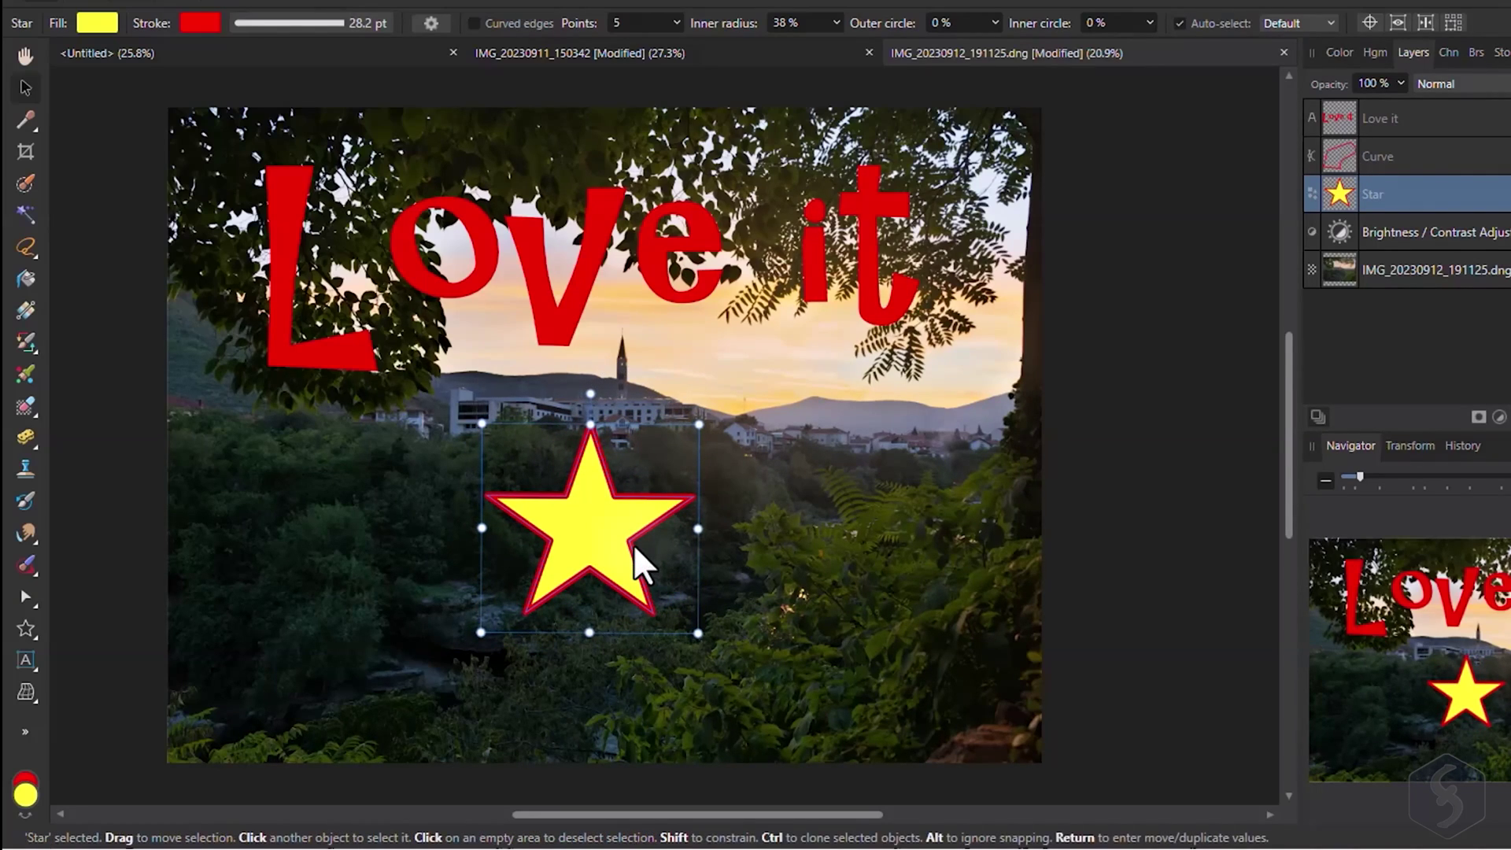
key("Delete")
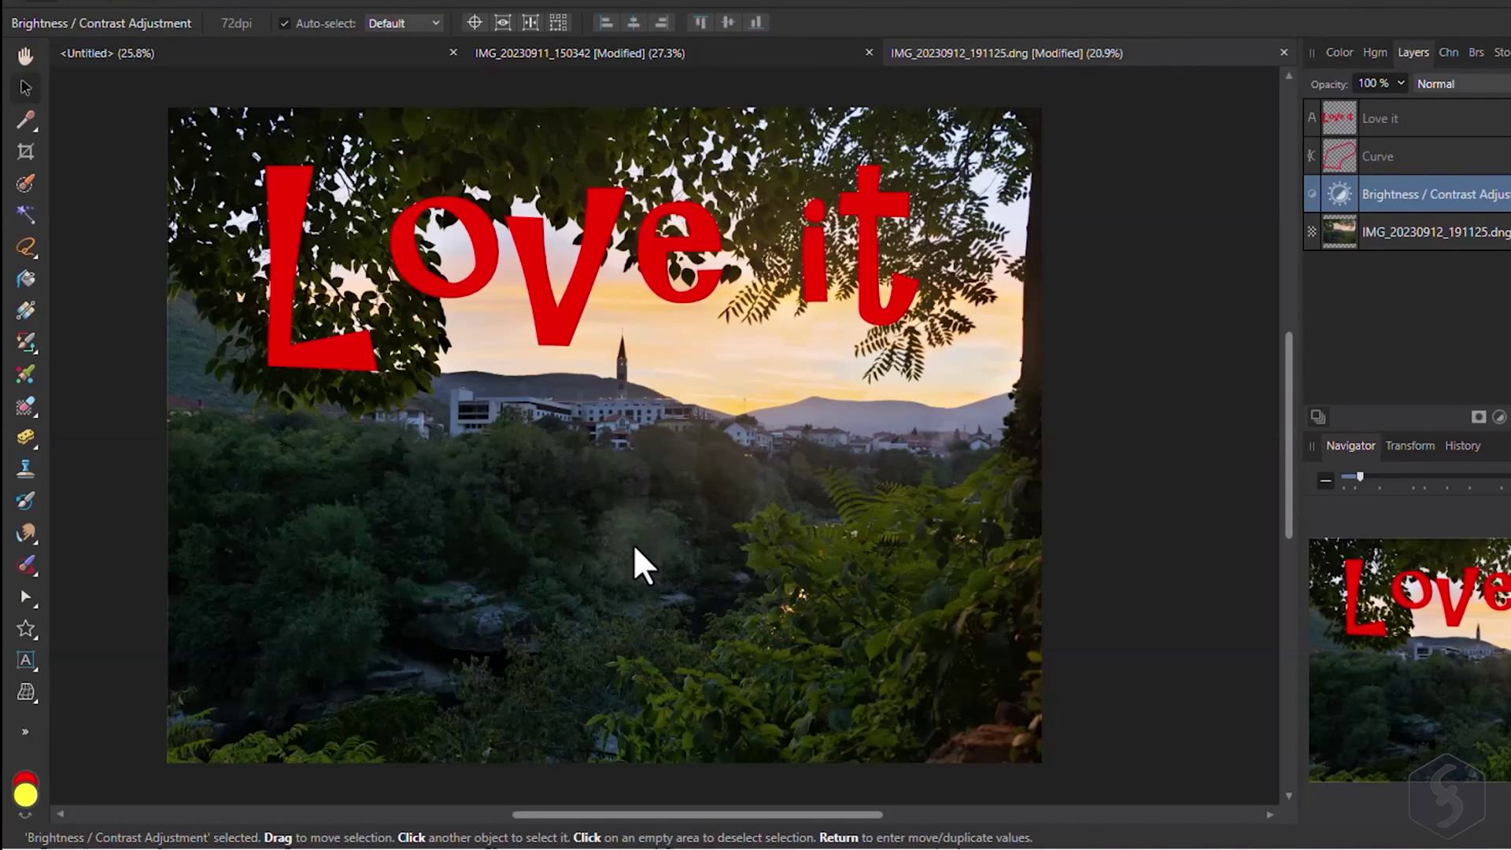
key("ctrl+z")
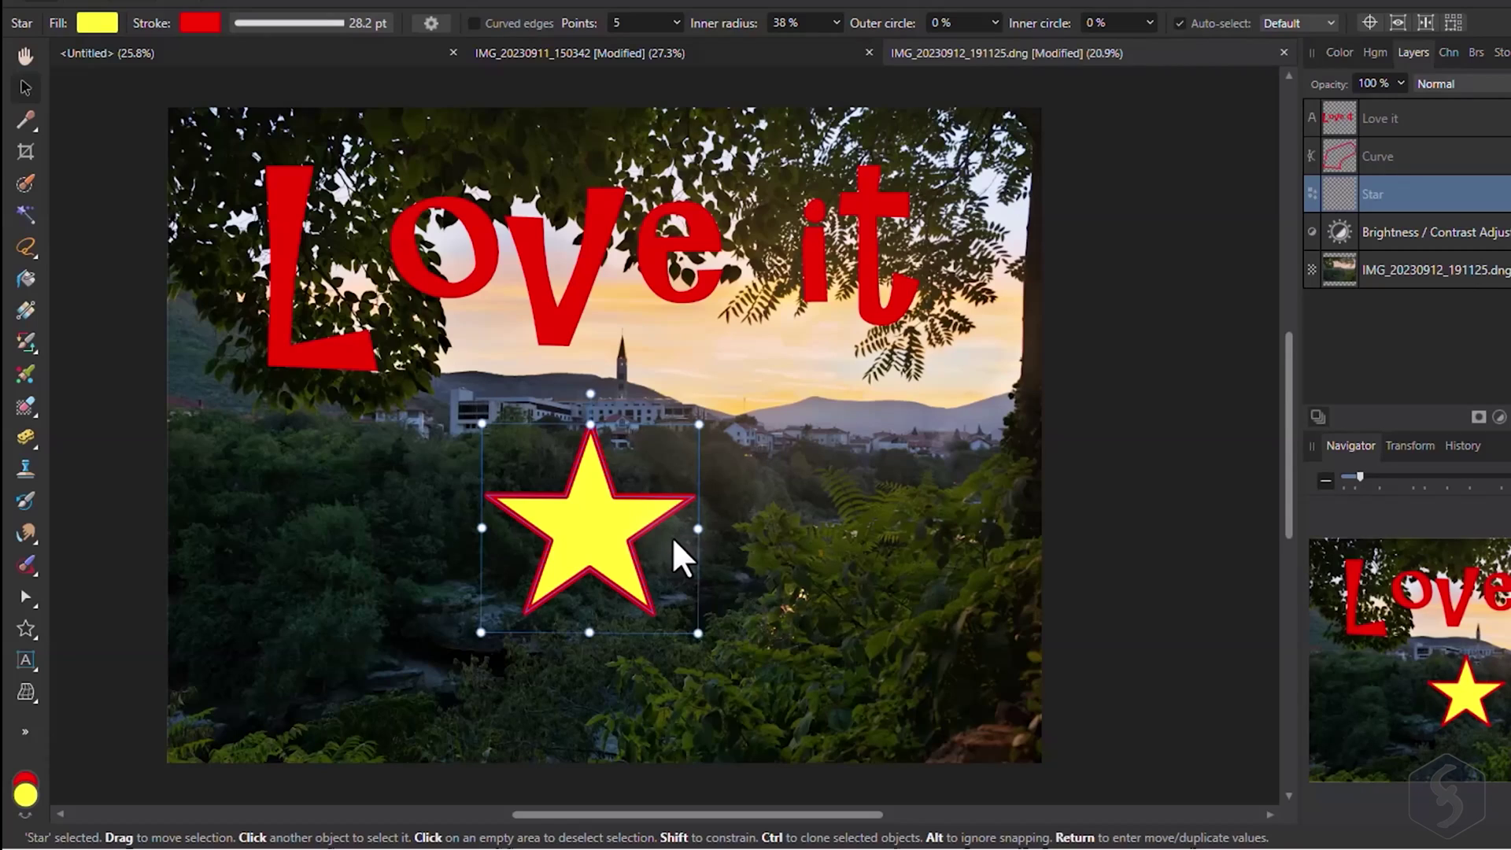
key("ctrl+j")
left_click_drag(641, 533, 793, 650)
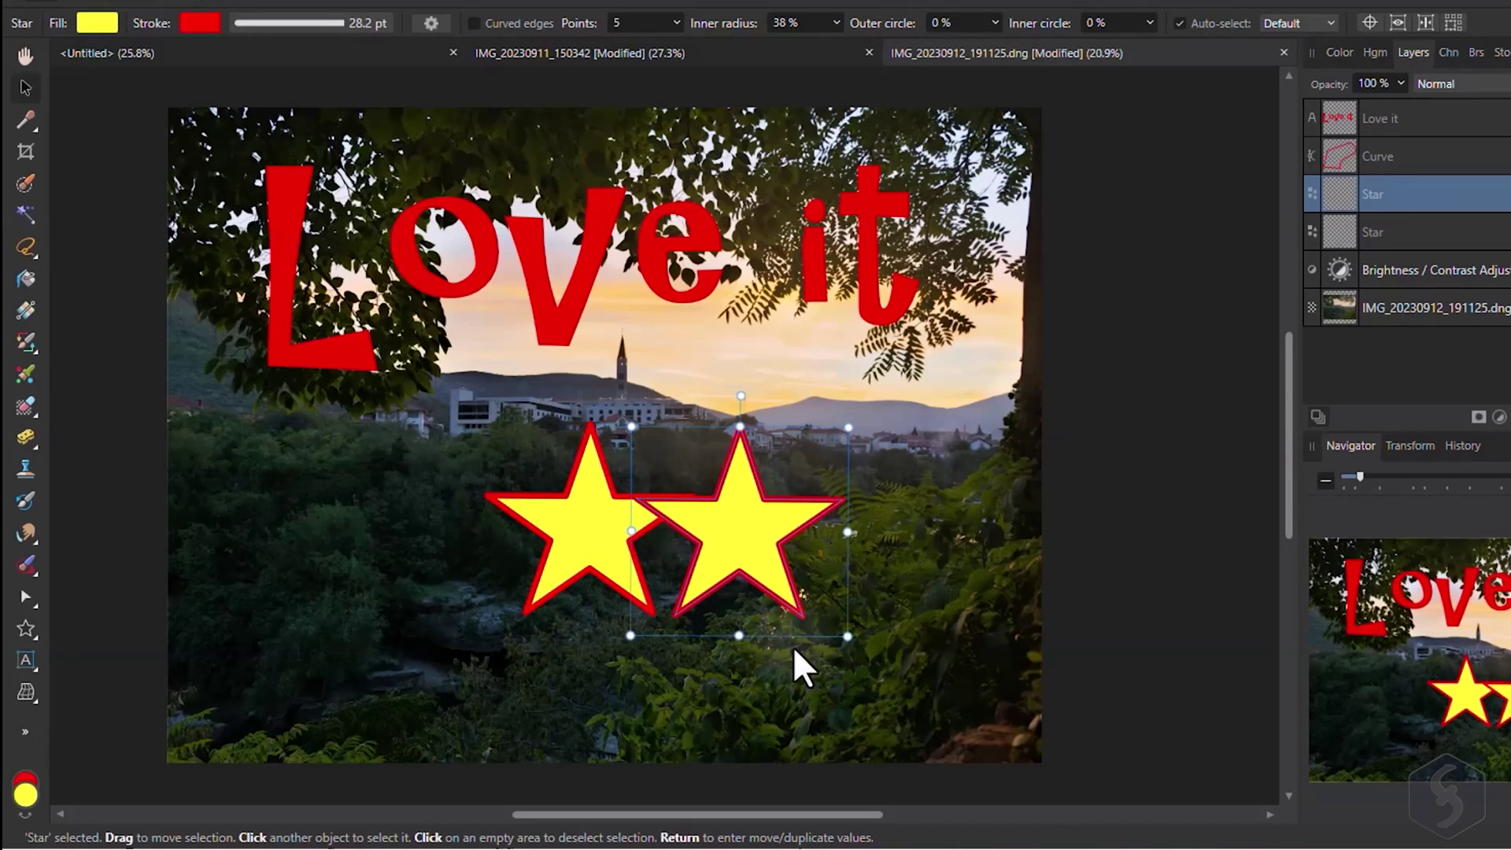
- Cut the ship photo's Background layer, paste it into Untitled and scale it down to fit
left_click(580, 53)
left_click(25, 87)
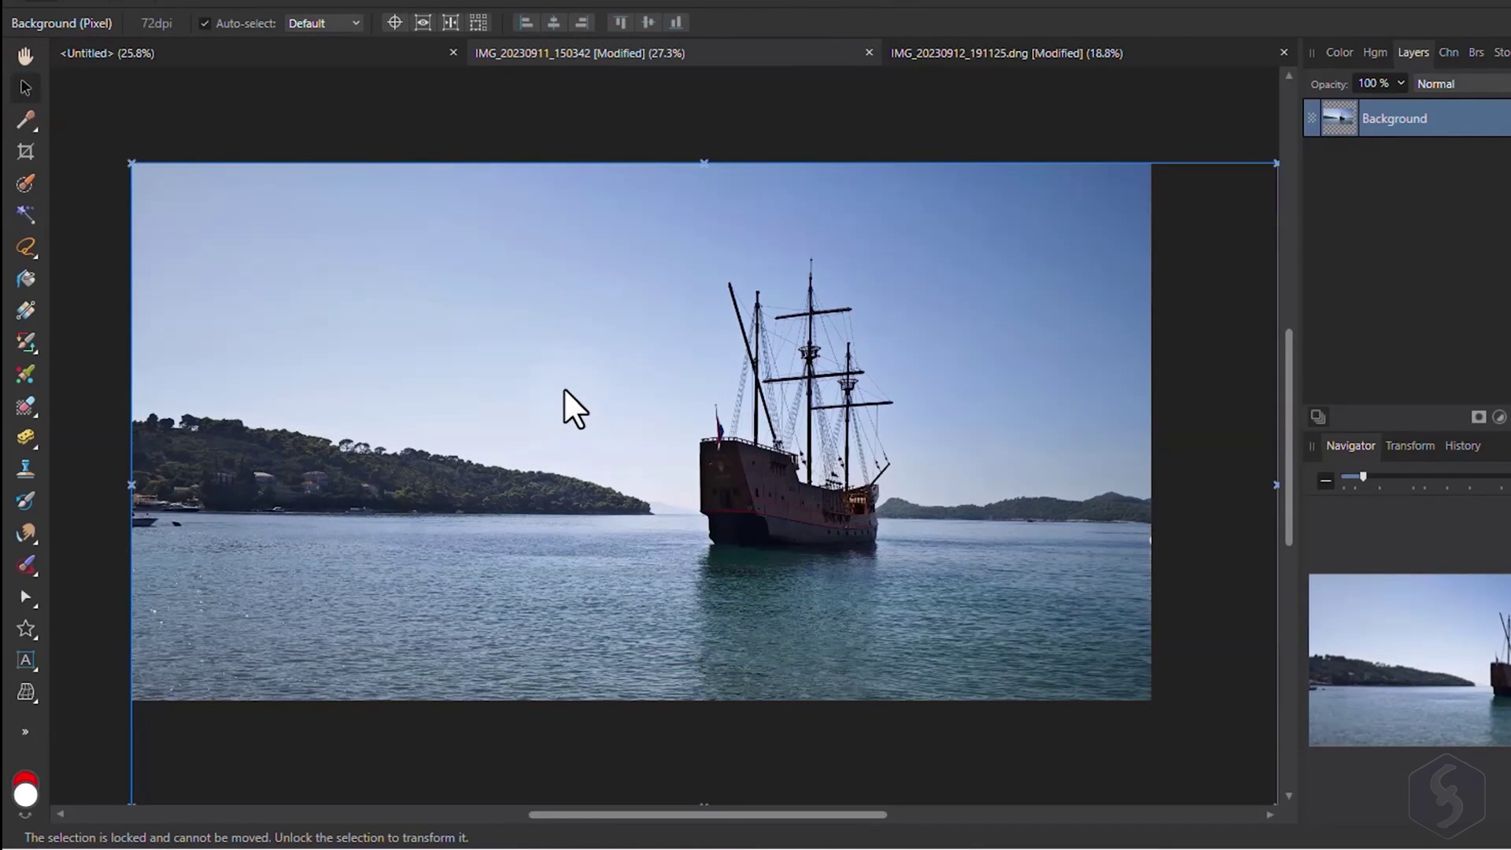
key("Delete")
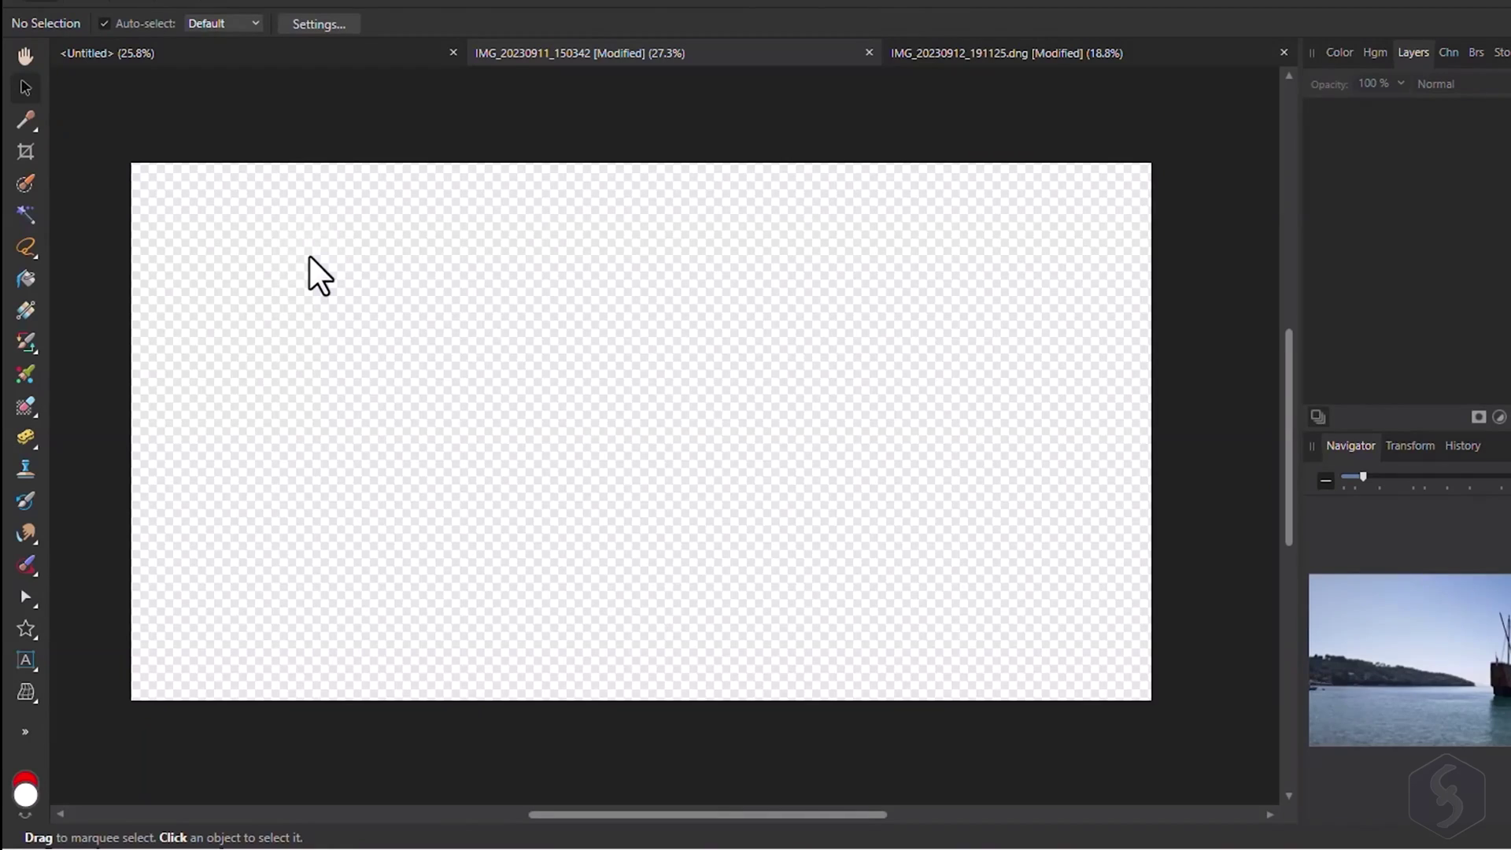
left_click(189, 52)
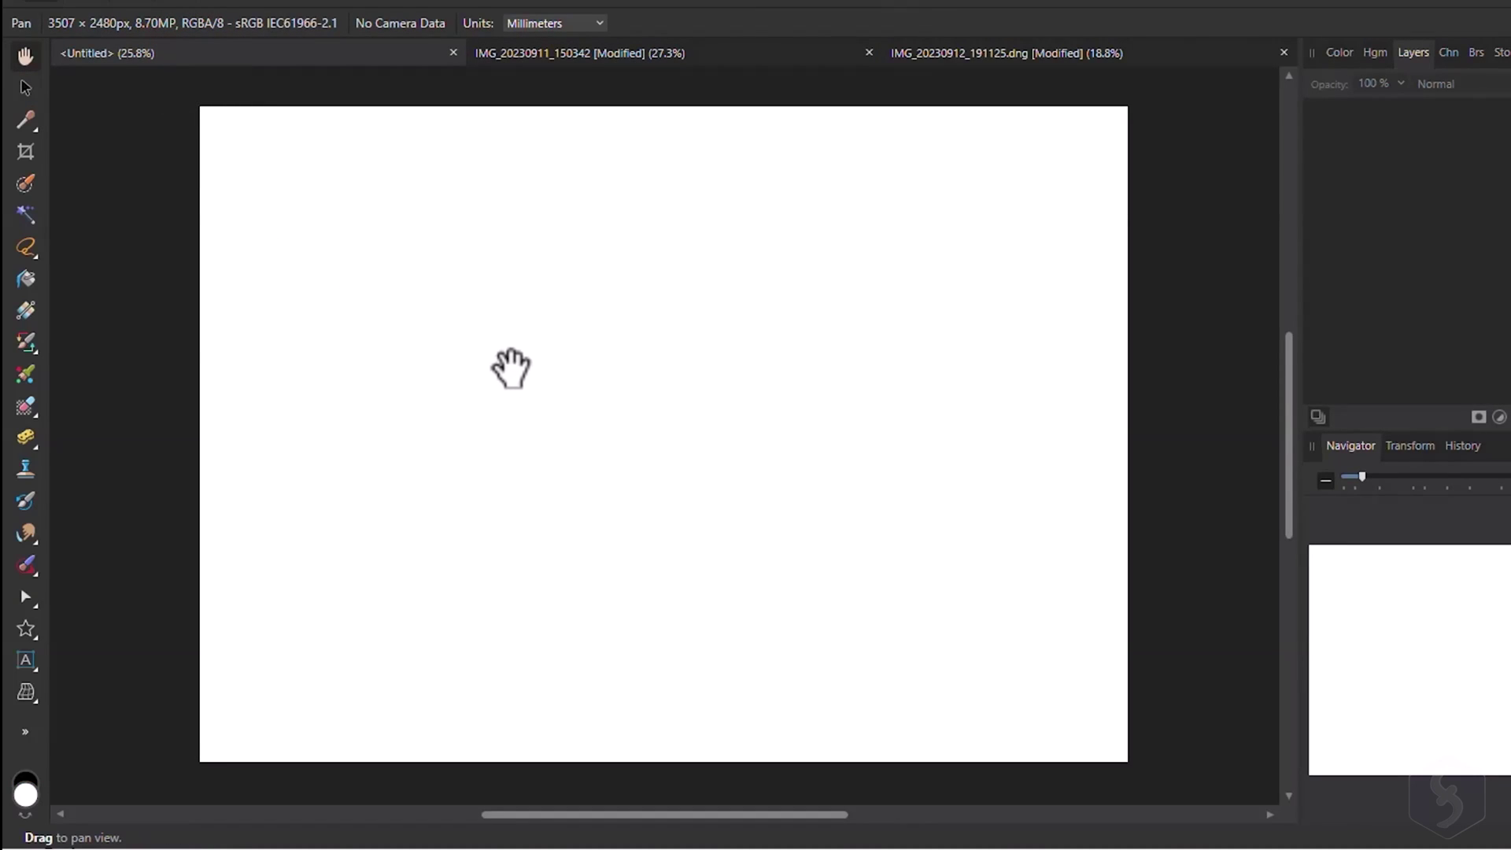
key("ctrl+v")
key("ctrl+v")
key("ctrl+z")
key("v")
key("ctrl+0")
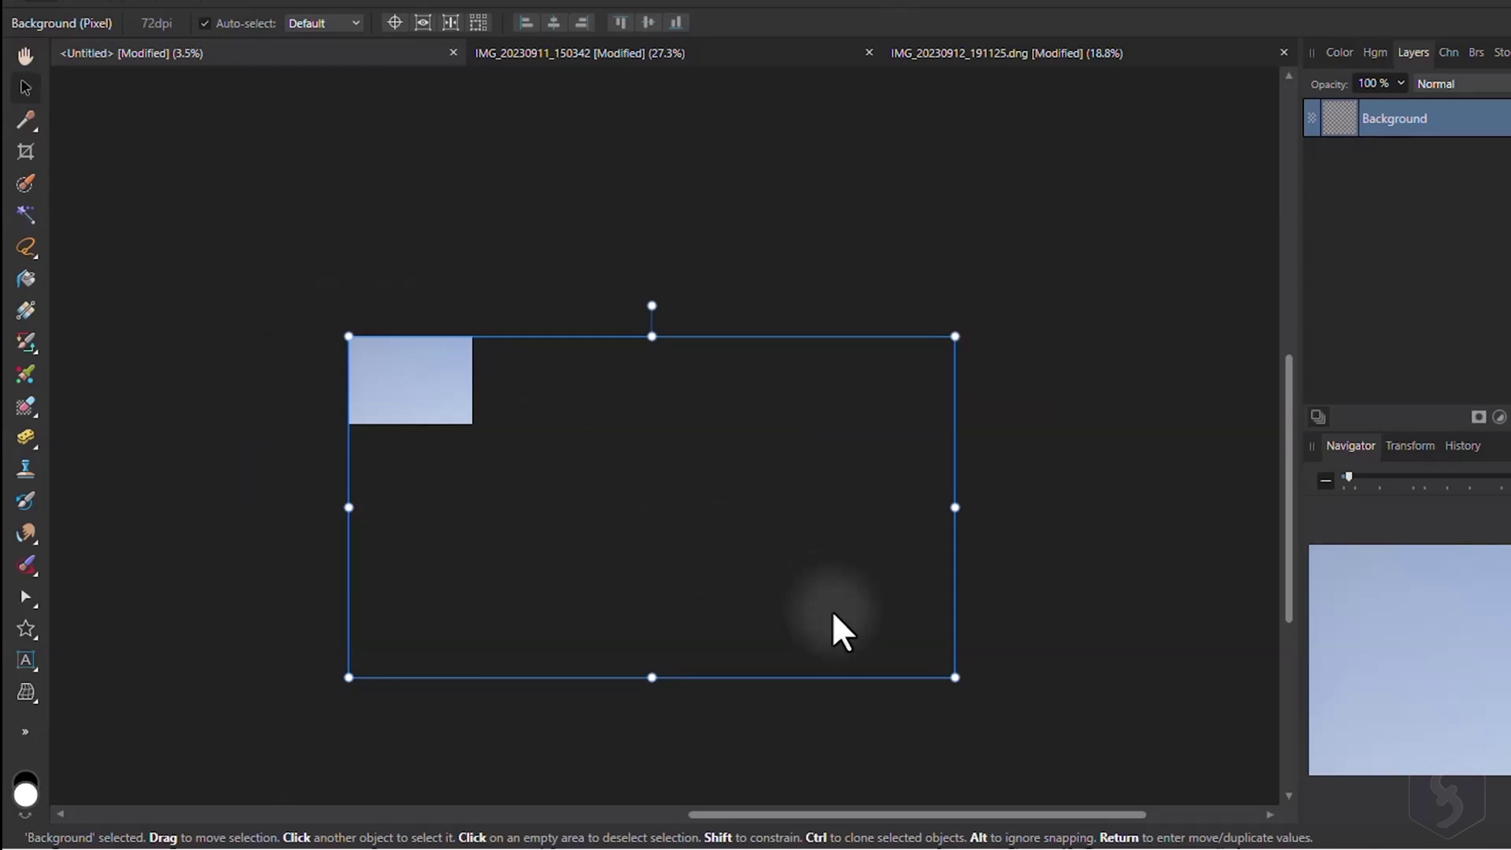
left_click_drag(955, 677, 480, 425)
scroll(330, 397, "up", 5)
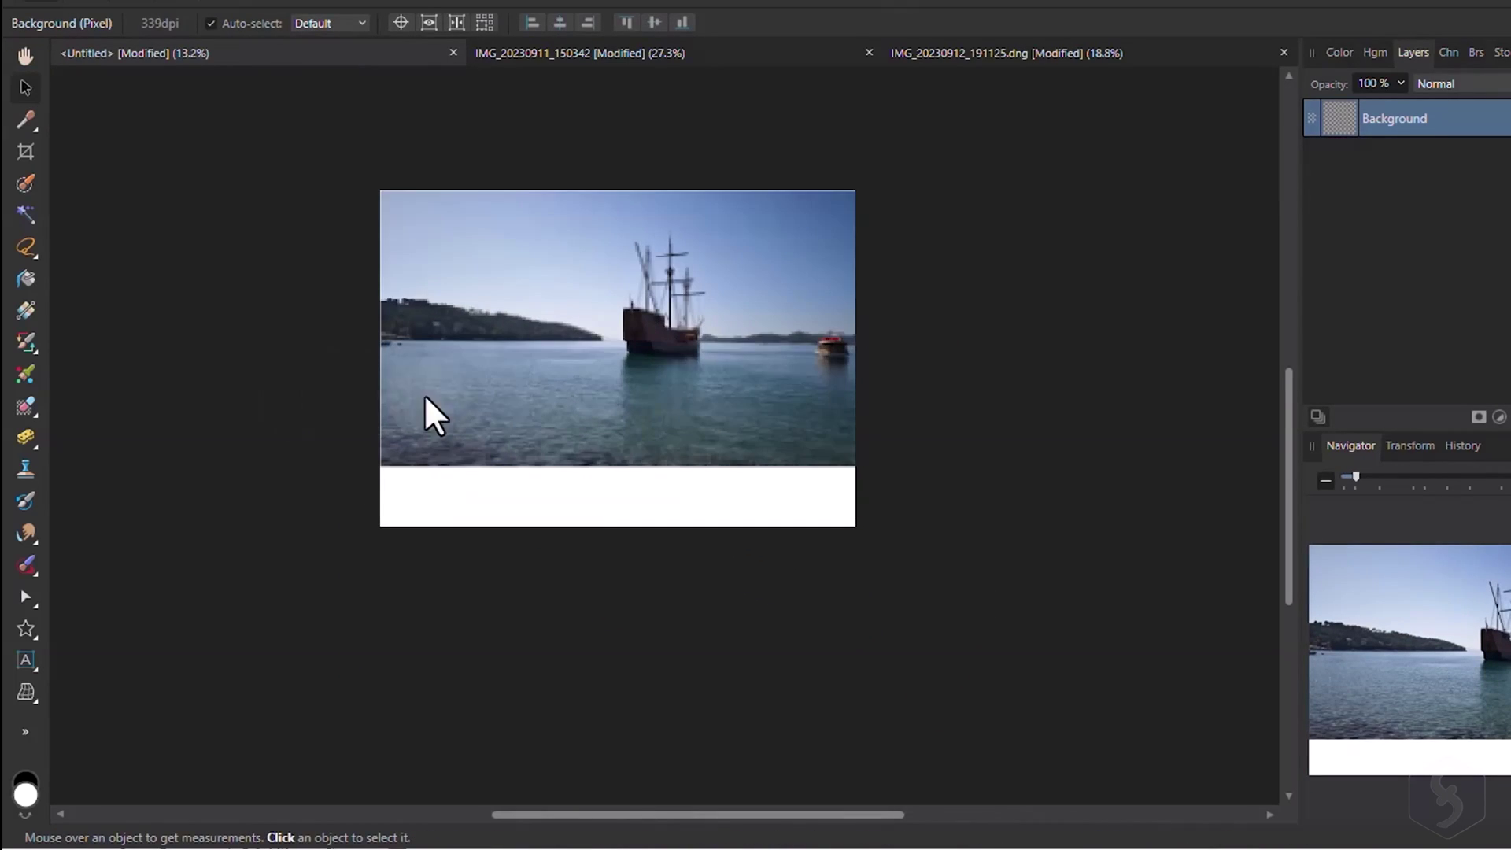
left_click(816, 388)
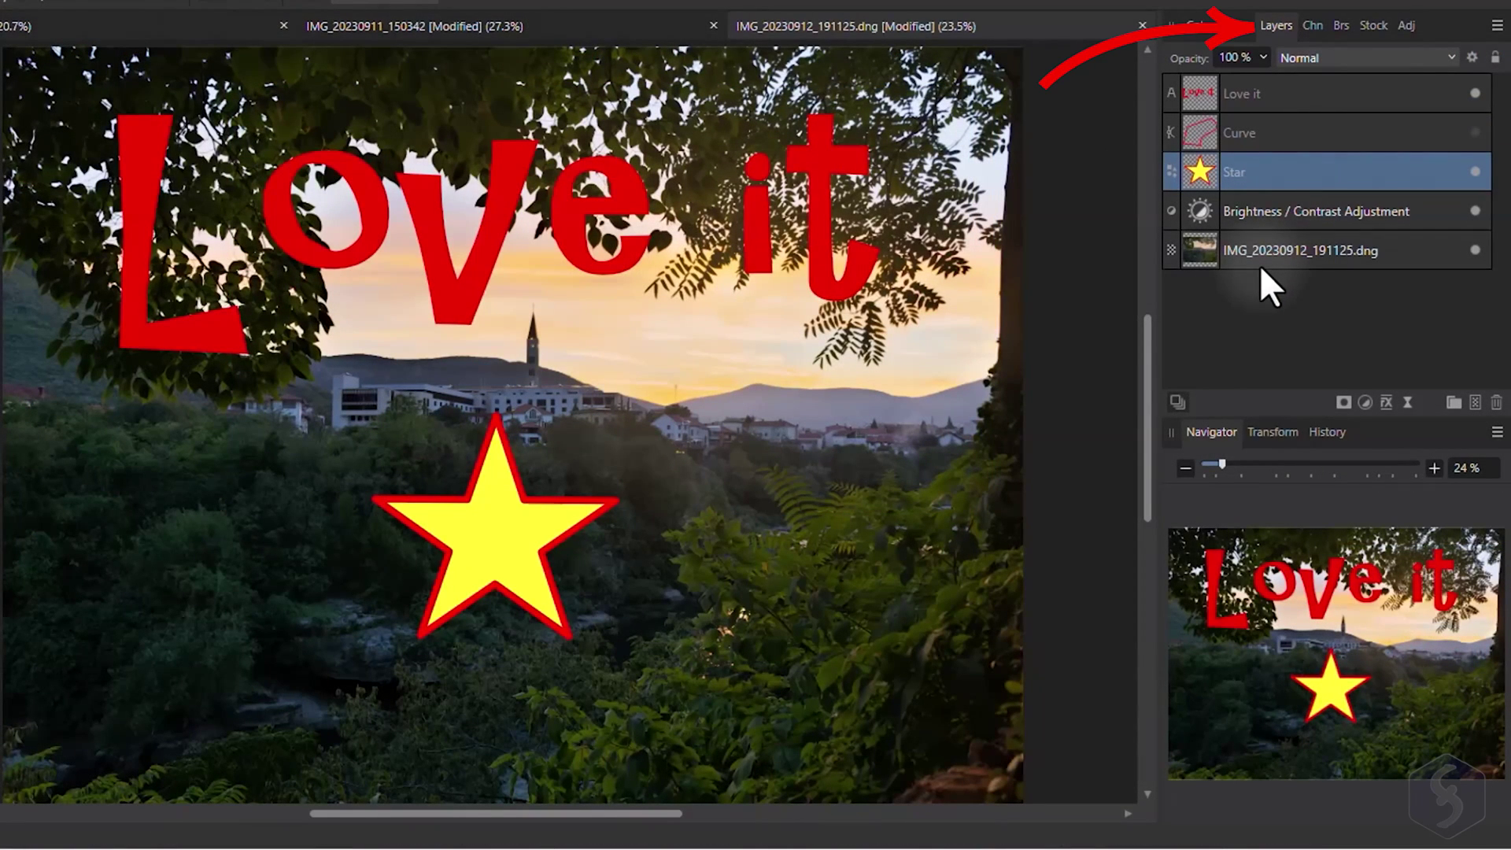
- Toggle the Love it and Star layers' visibility off and back on
left_click(1477, 92)
left_click(1476, 92)
left_click(1478, 172)
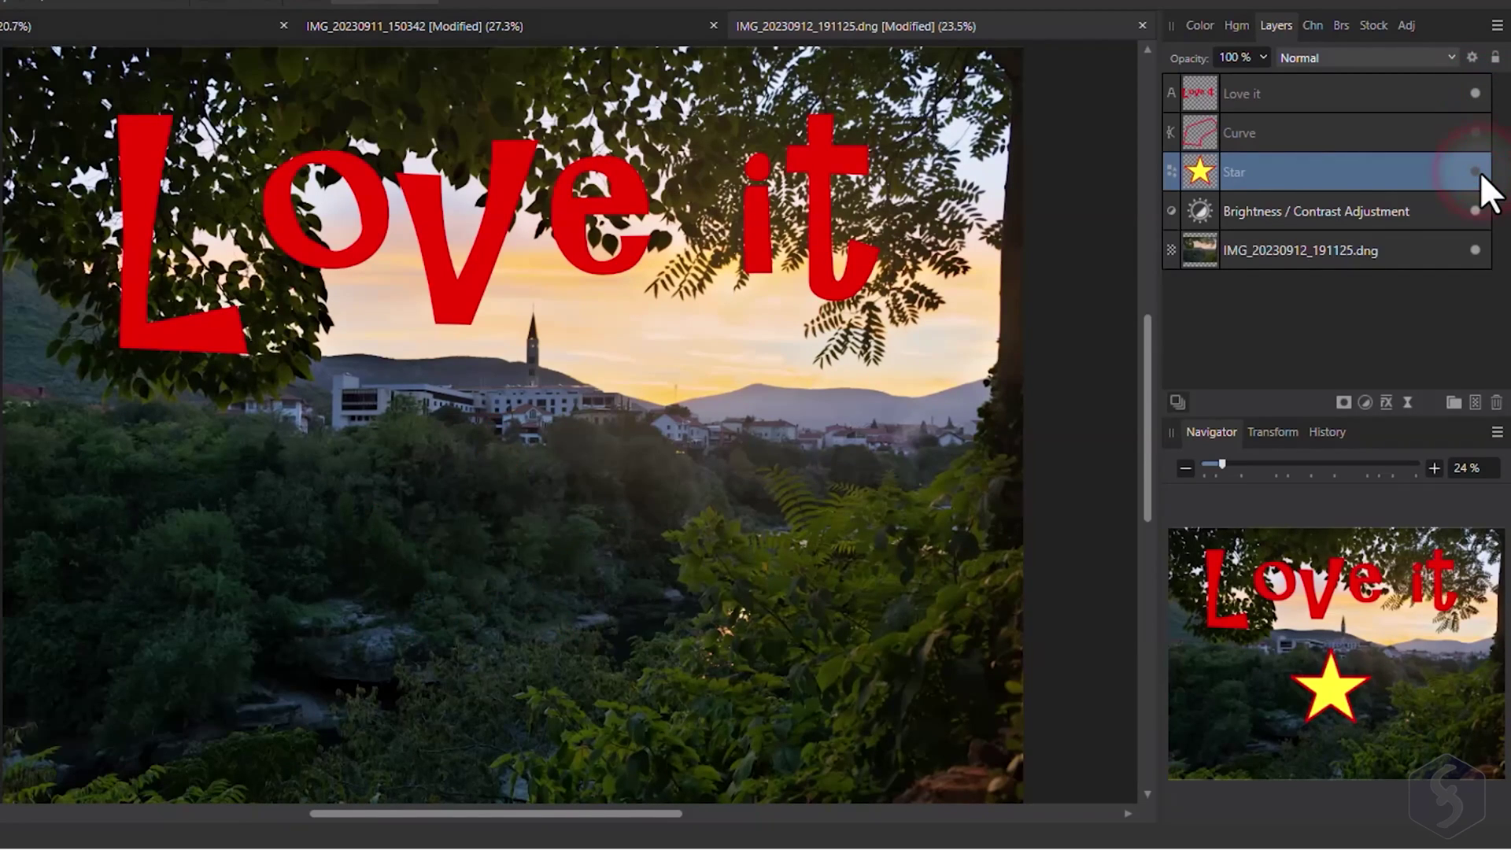
left_click(1477, 172)
- Try the Love it layer's opacity, blend modes and Blend Options without keeping changes
left_click(1279, 93)
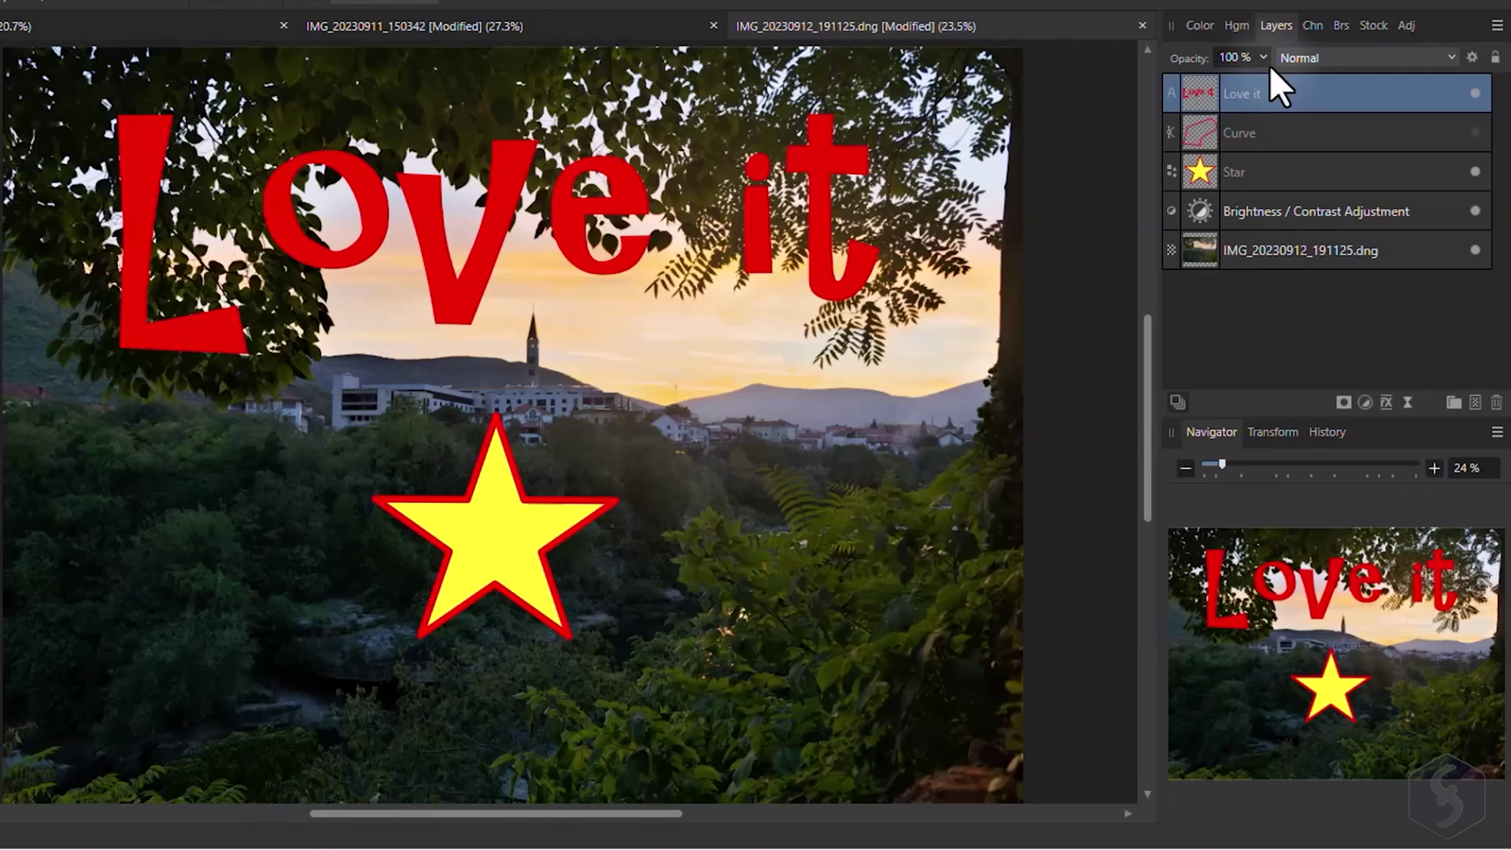
left_click(1263, 57)
mouse_move(1263, 81)
left_mouse_down()
mouse_move(1141, 93)
mouse_move(1291, 89)
left_mouse_up()
left_click(1354, 59)
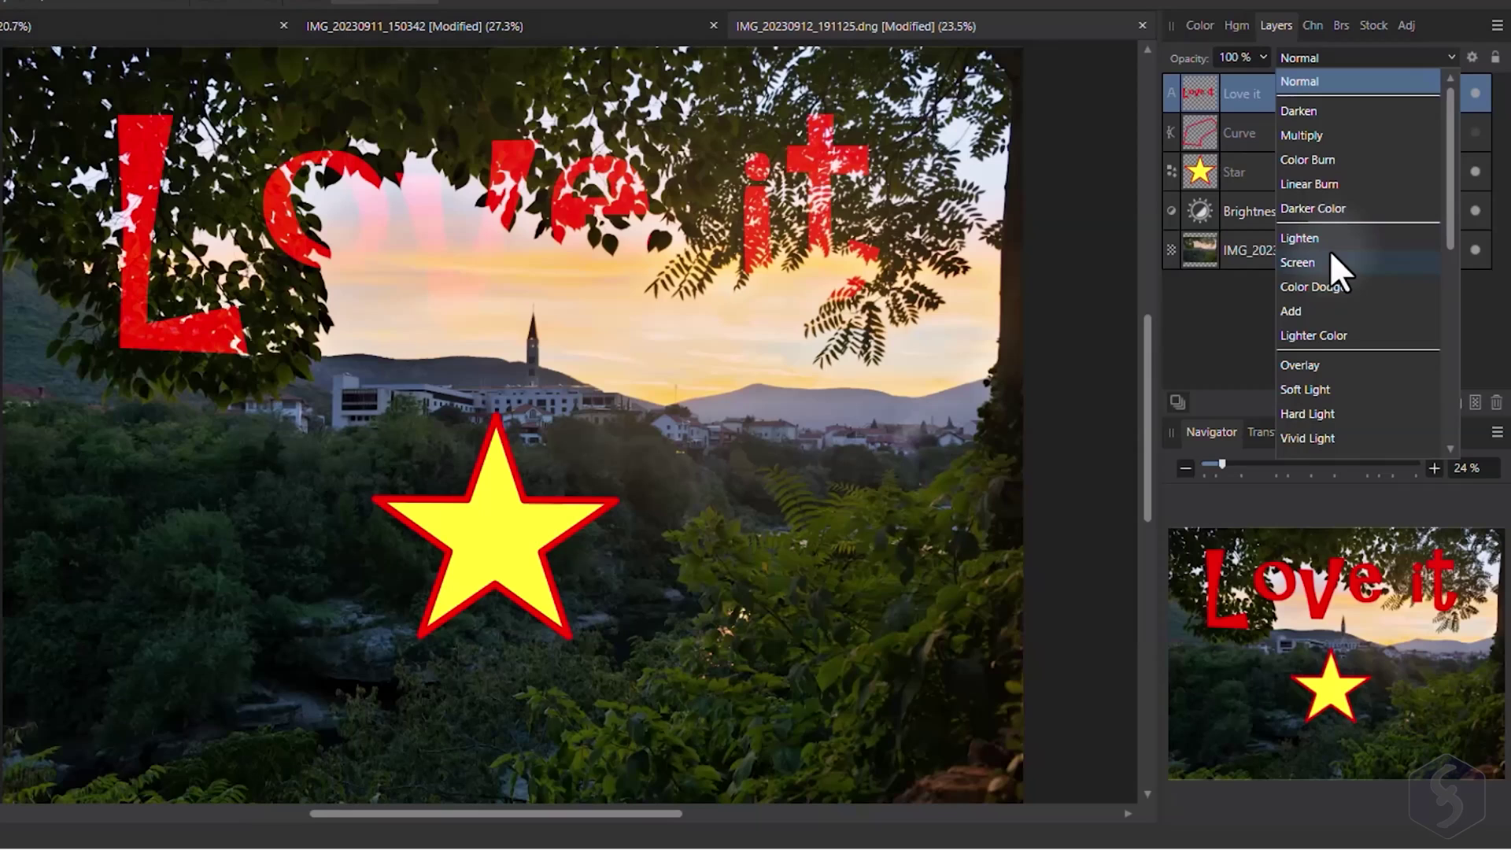
left_click(1476, 55)
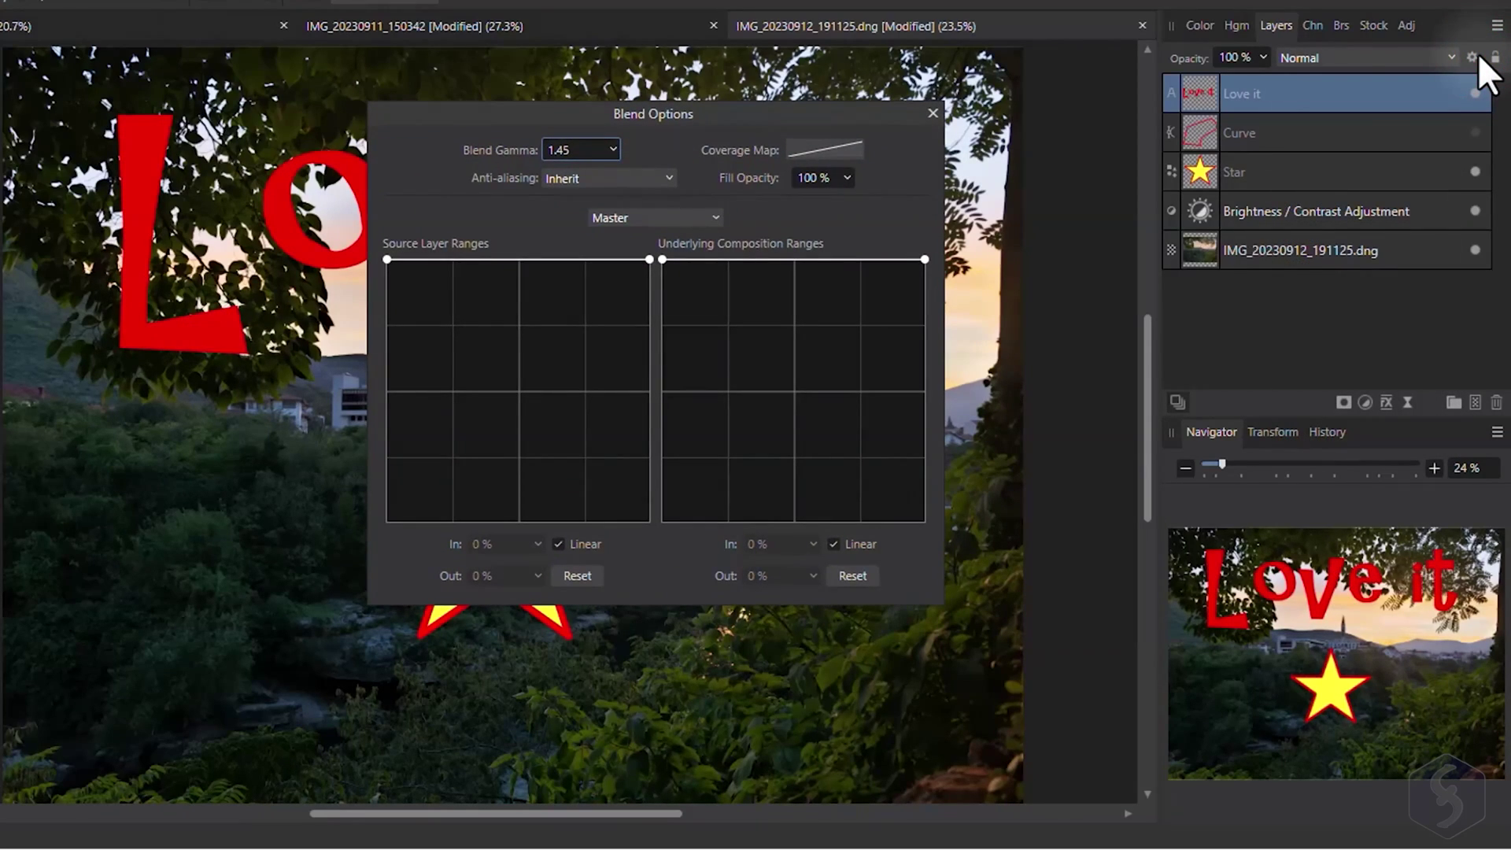
left_click(1490, 55)
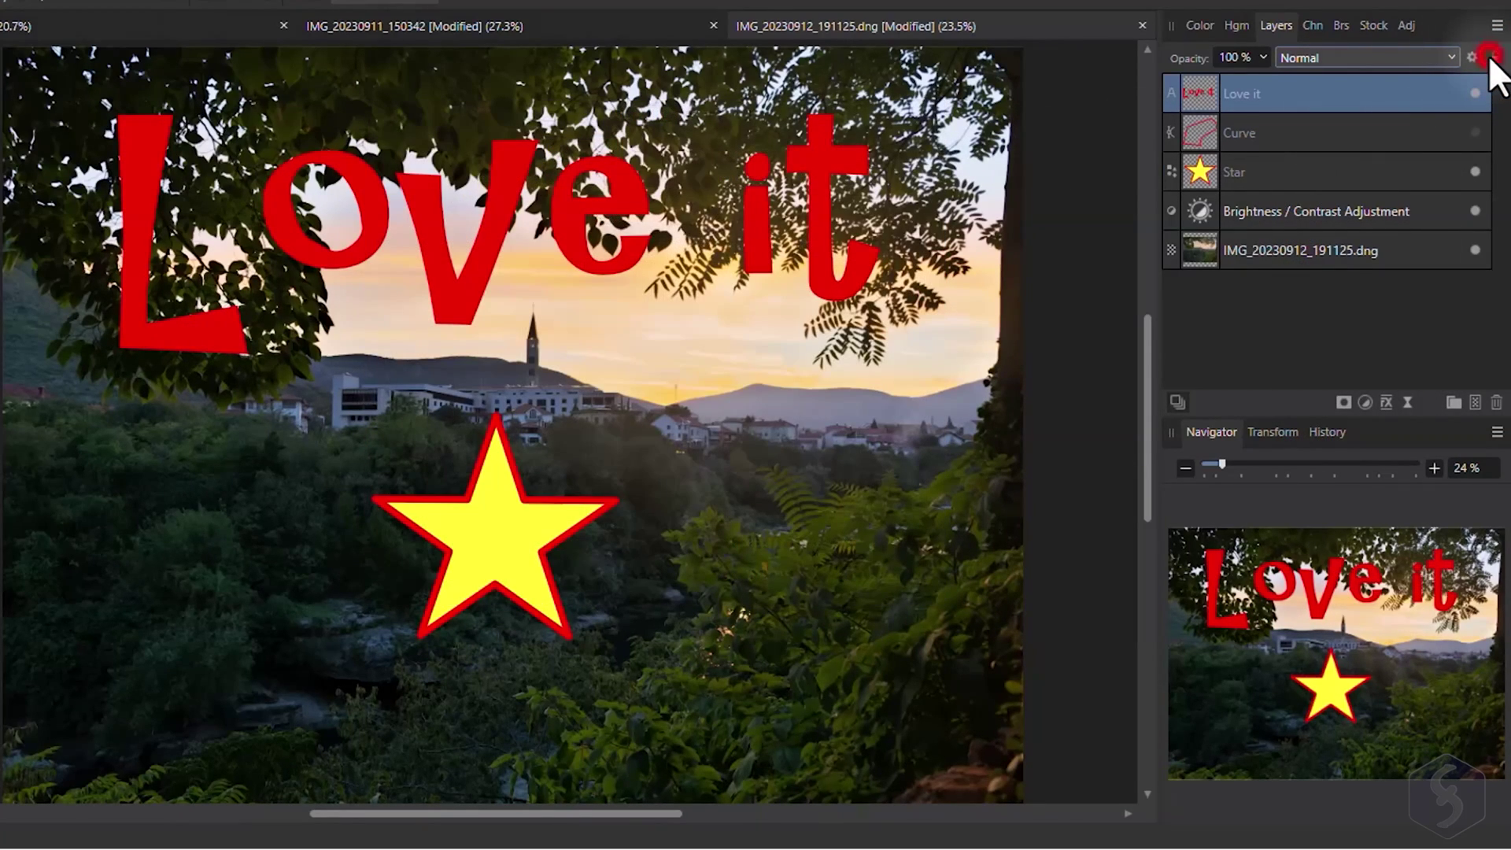
- Lock the Love it layer and confirm the text can no longer be moved
left_click(1458, 93)
left_click(332, 200)
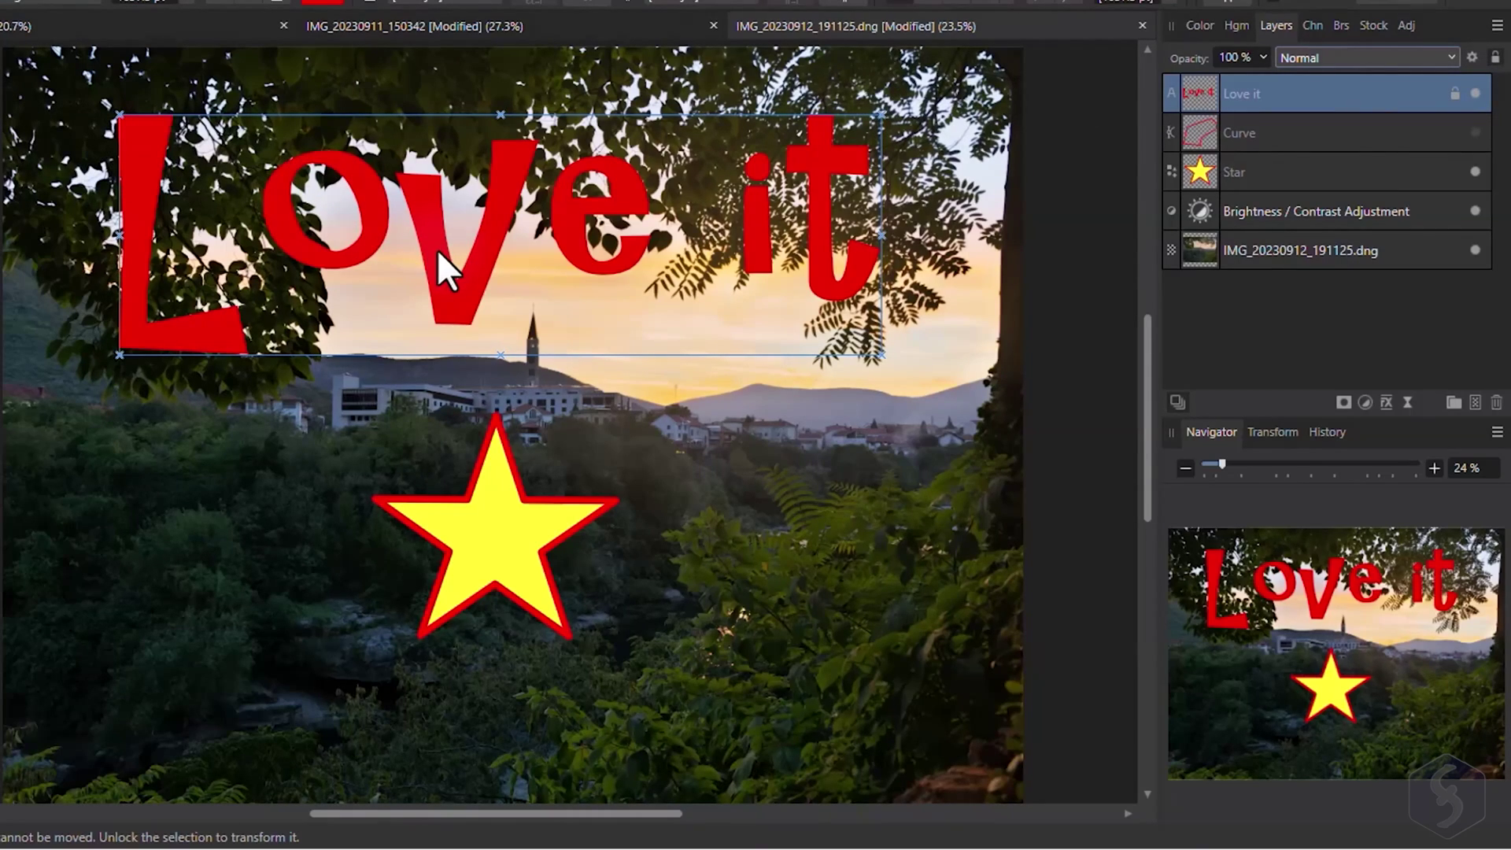
key("ctrl+d")
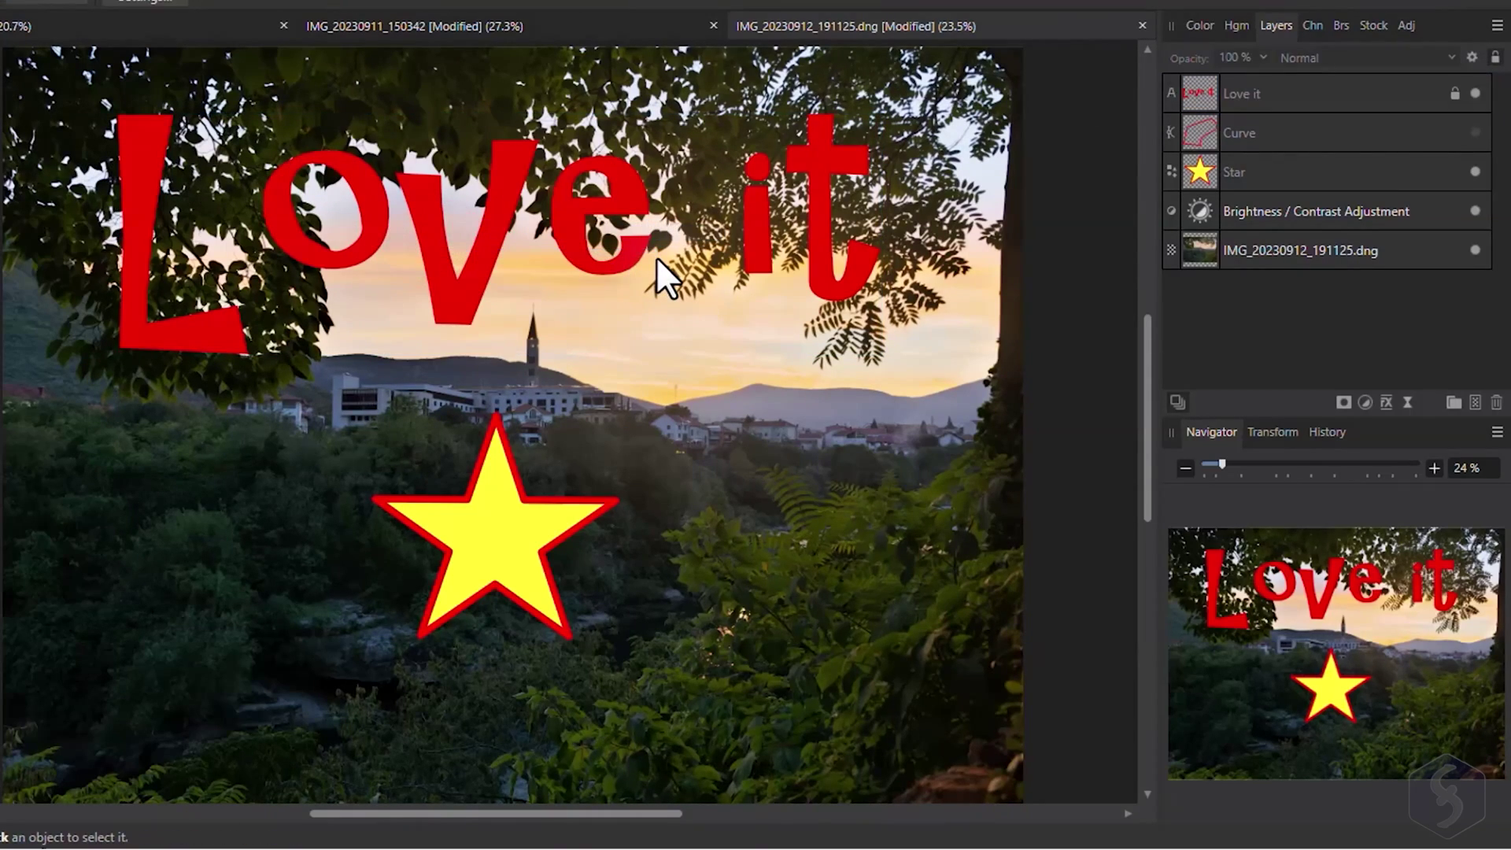
- Move the star up, reorder it above Love it, then undo the reordering
left_click_drag(657, 257, 677, 187)
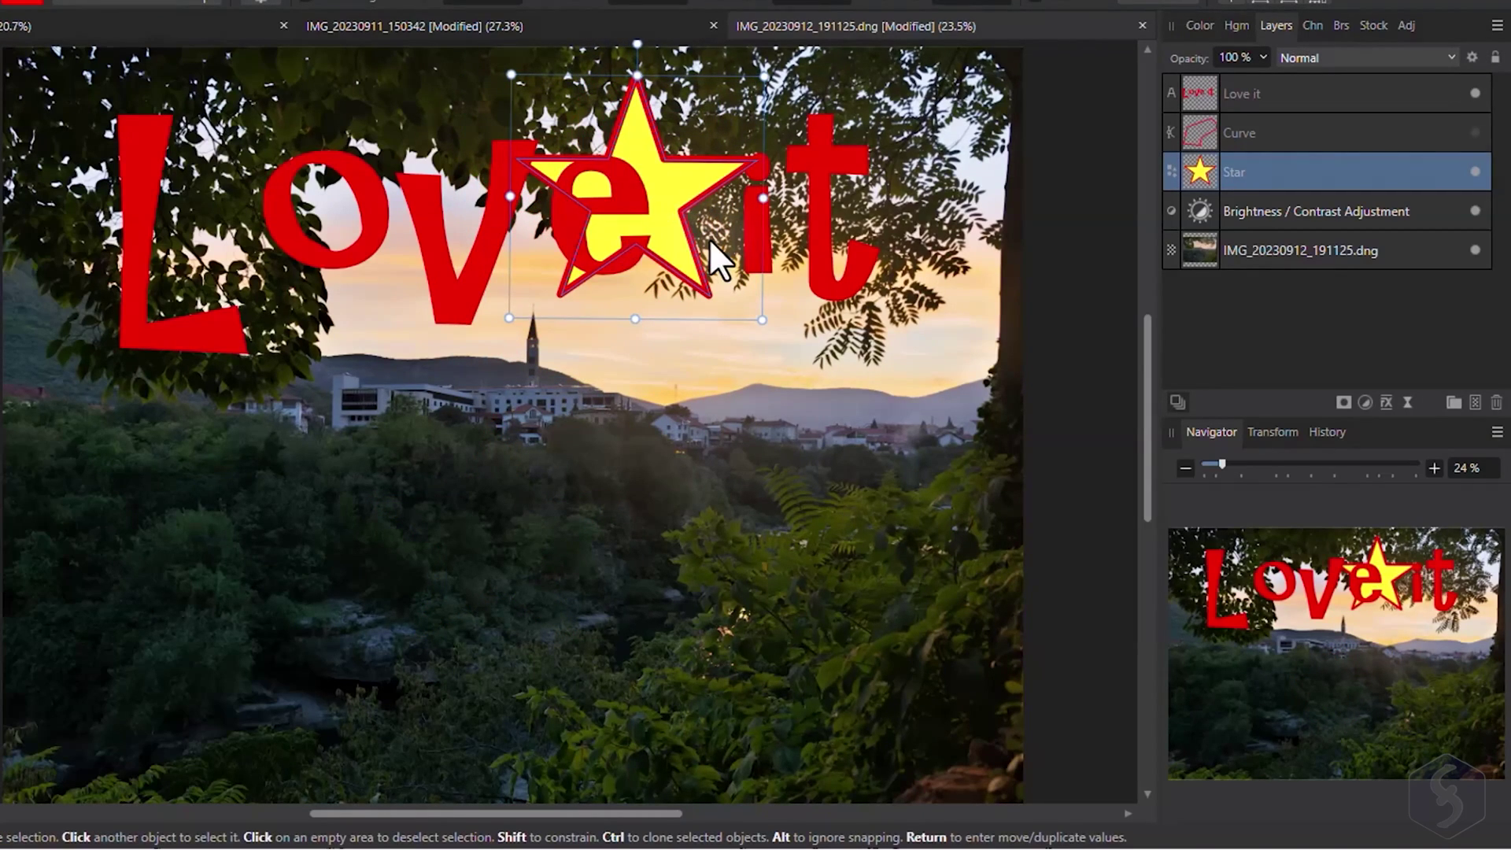
left_click_drag(1270, 171, 1287, 79)
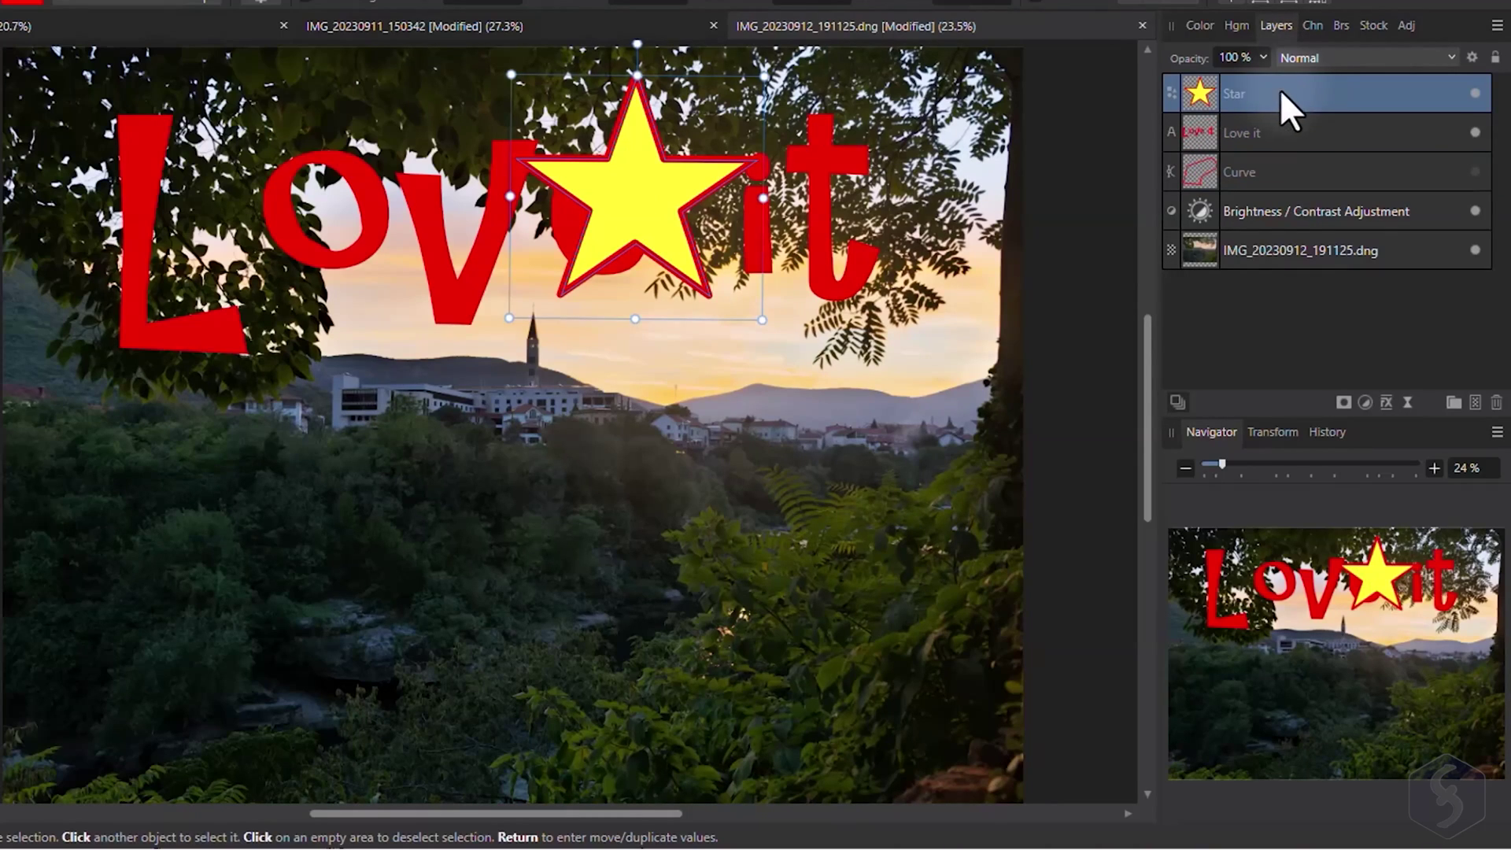
key("ctrl+[")
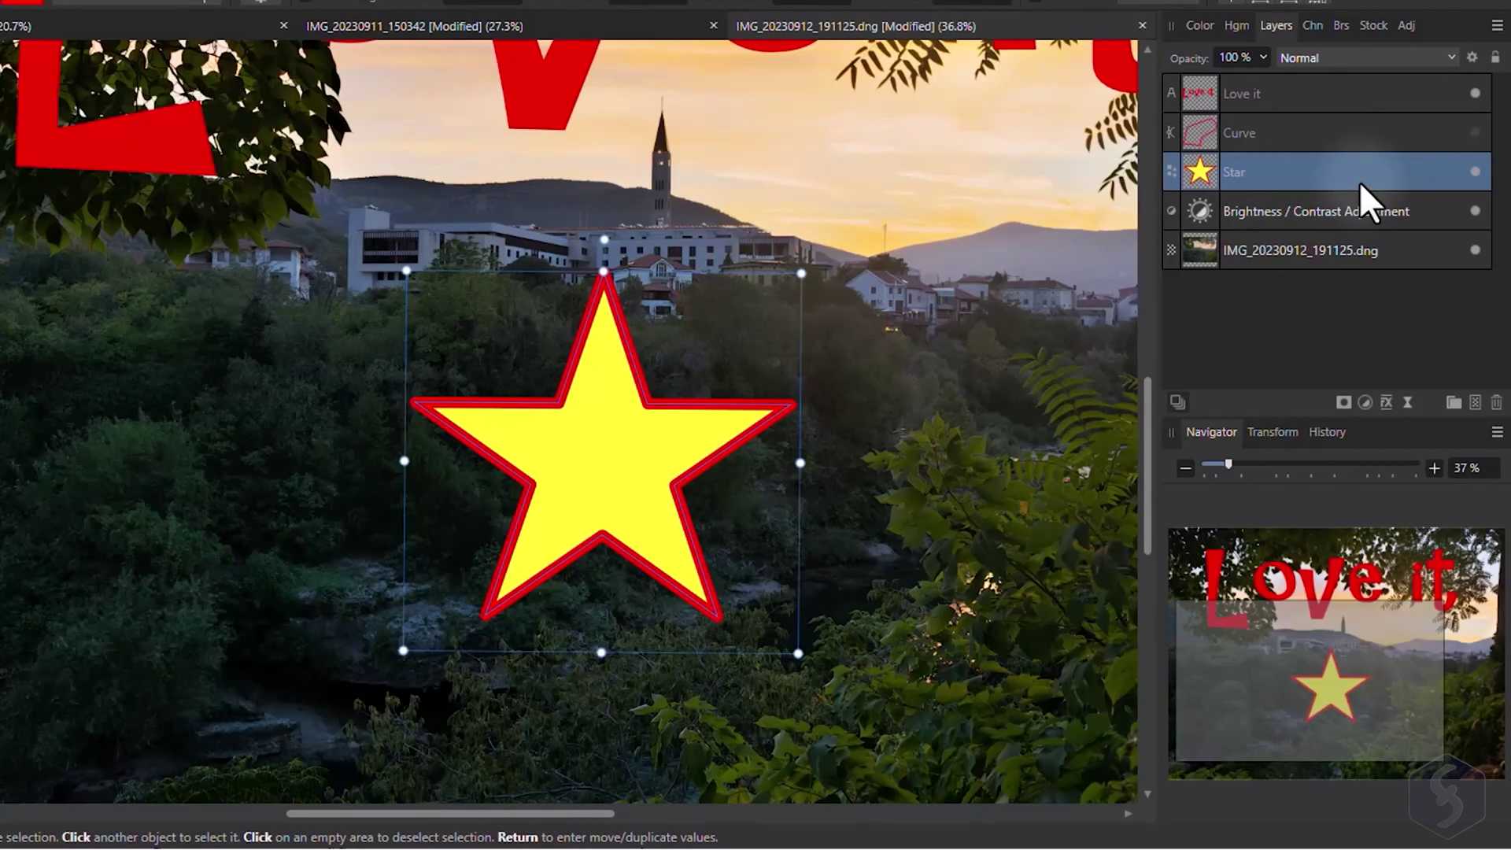
- Try a 39 px Gaussian Blur on the star, copy it to Love it, then undo
left_click(1386, 402)
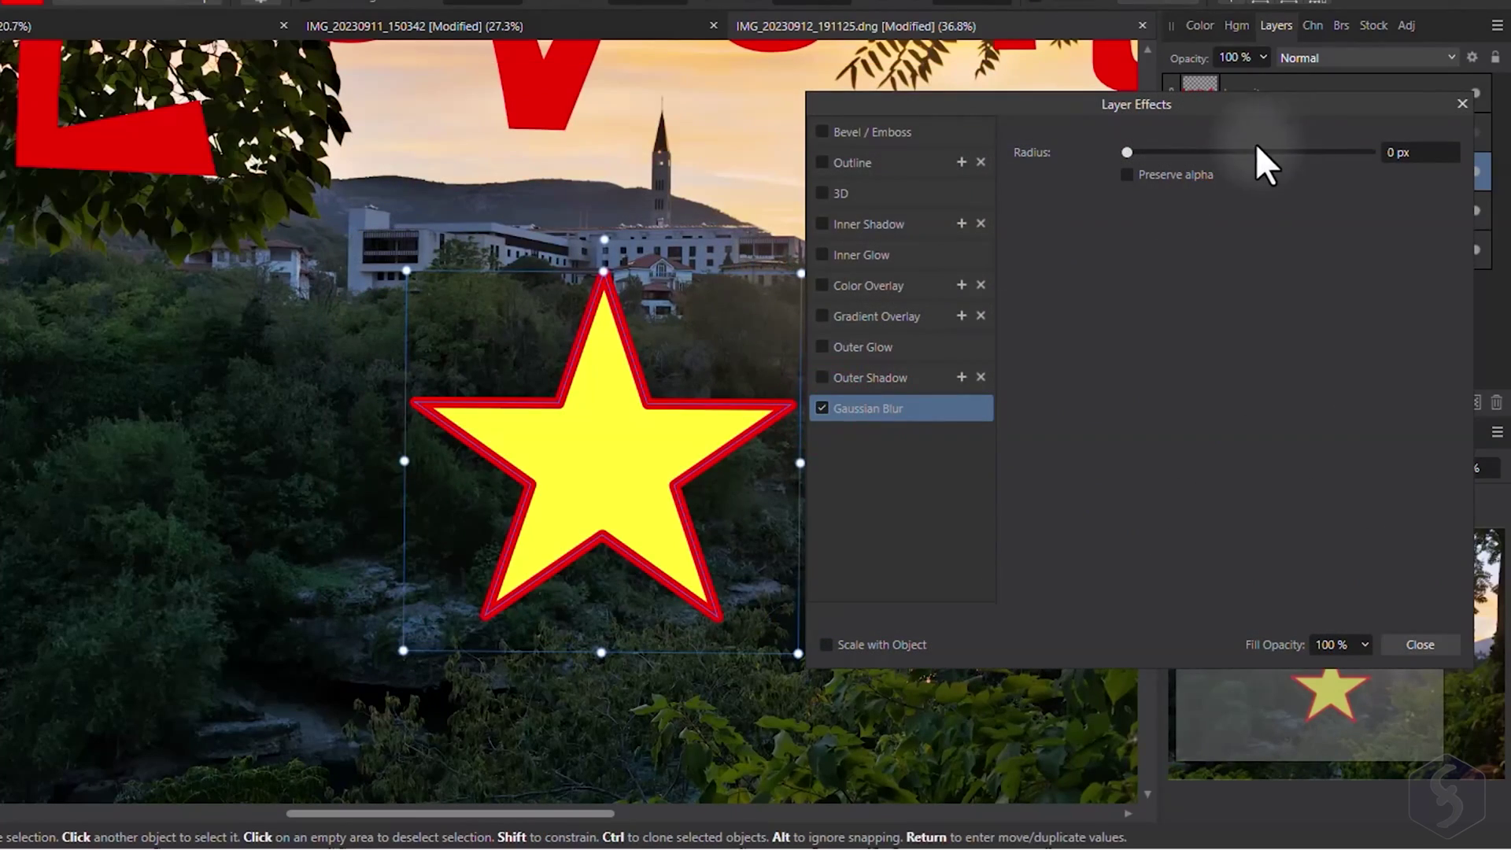
left_click(1183, 153)
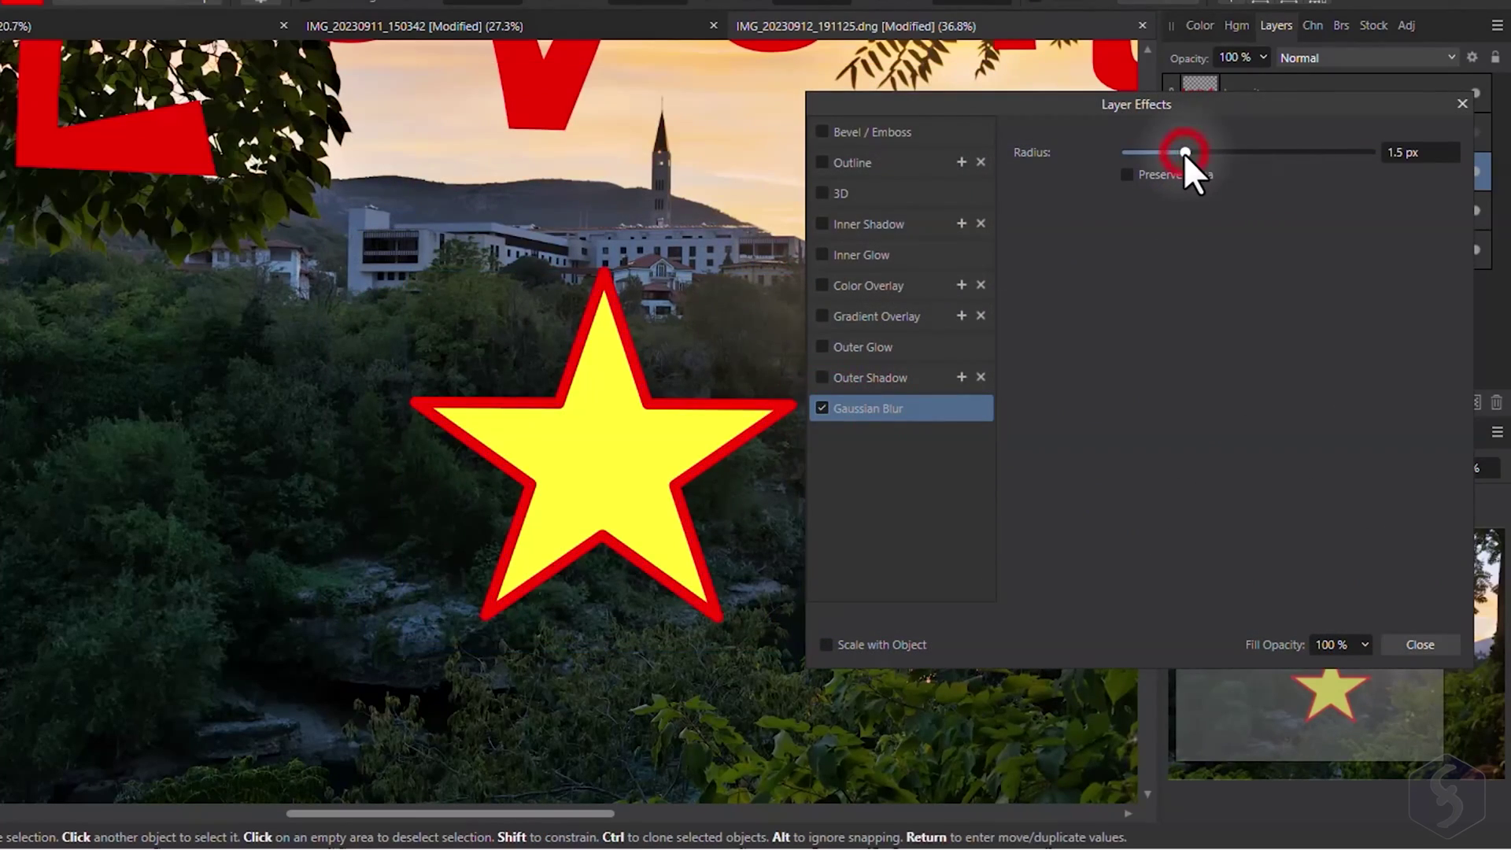
left_click_drag(1184, 152, 1311, 153)
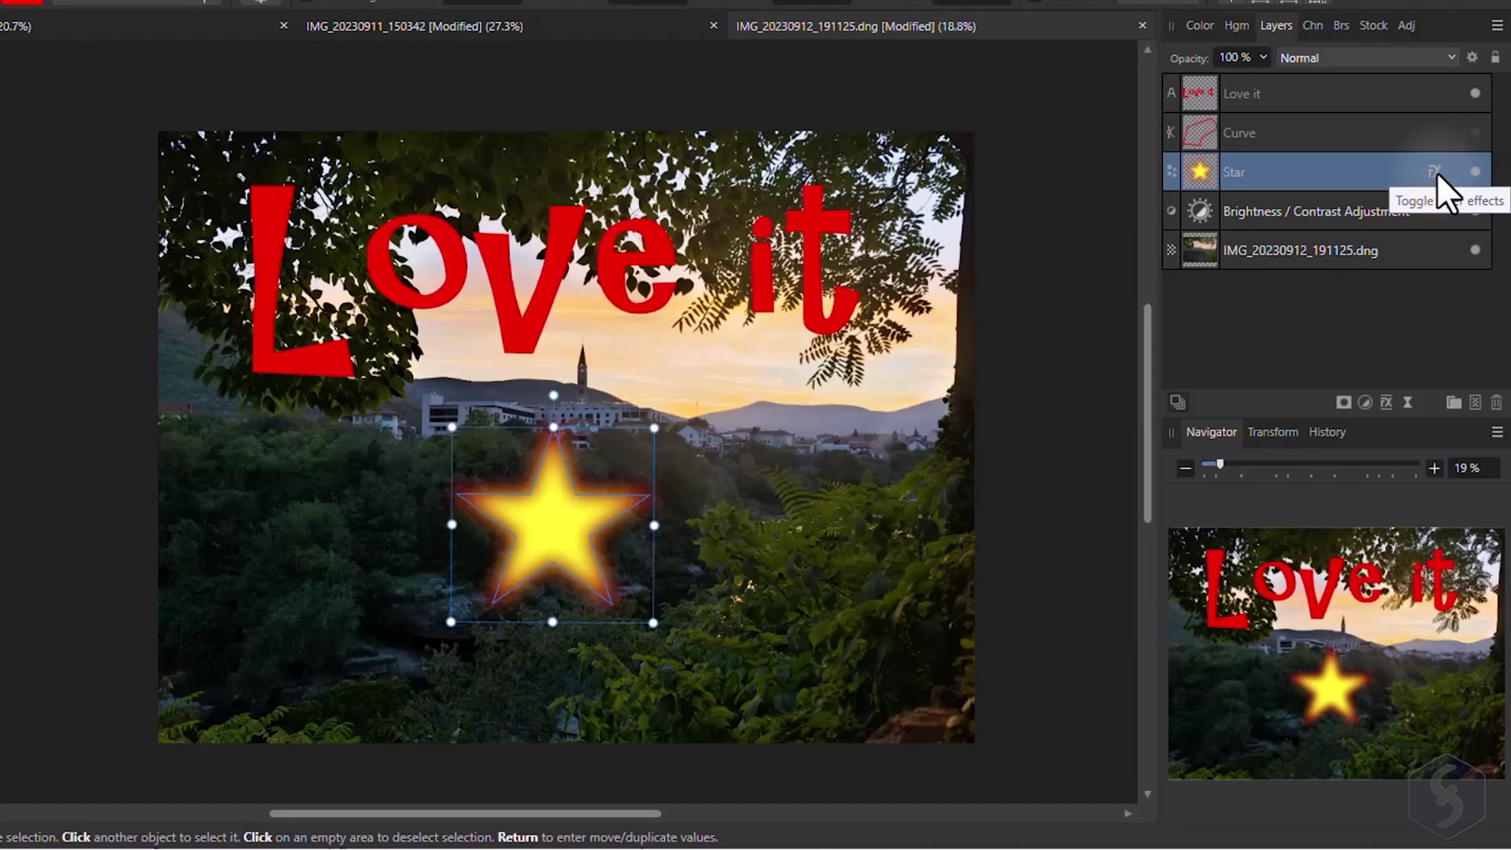
left_click(1434, 170)
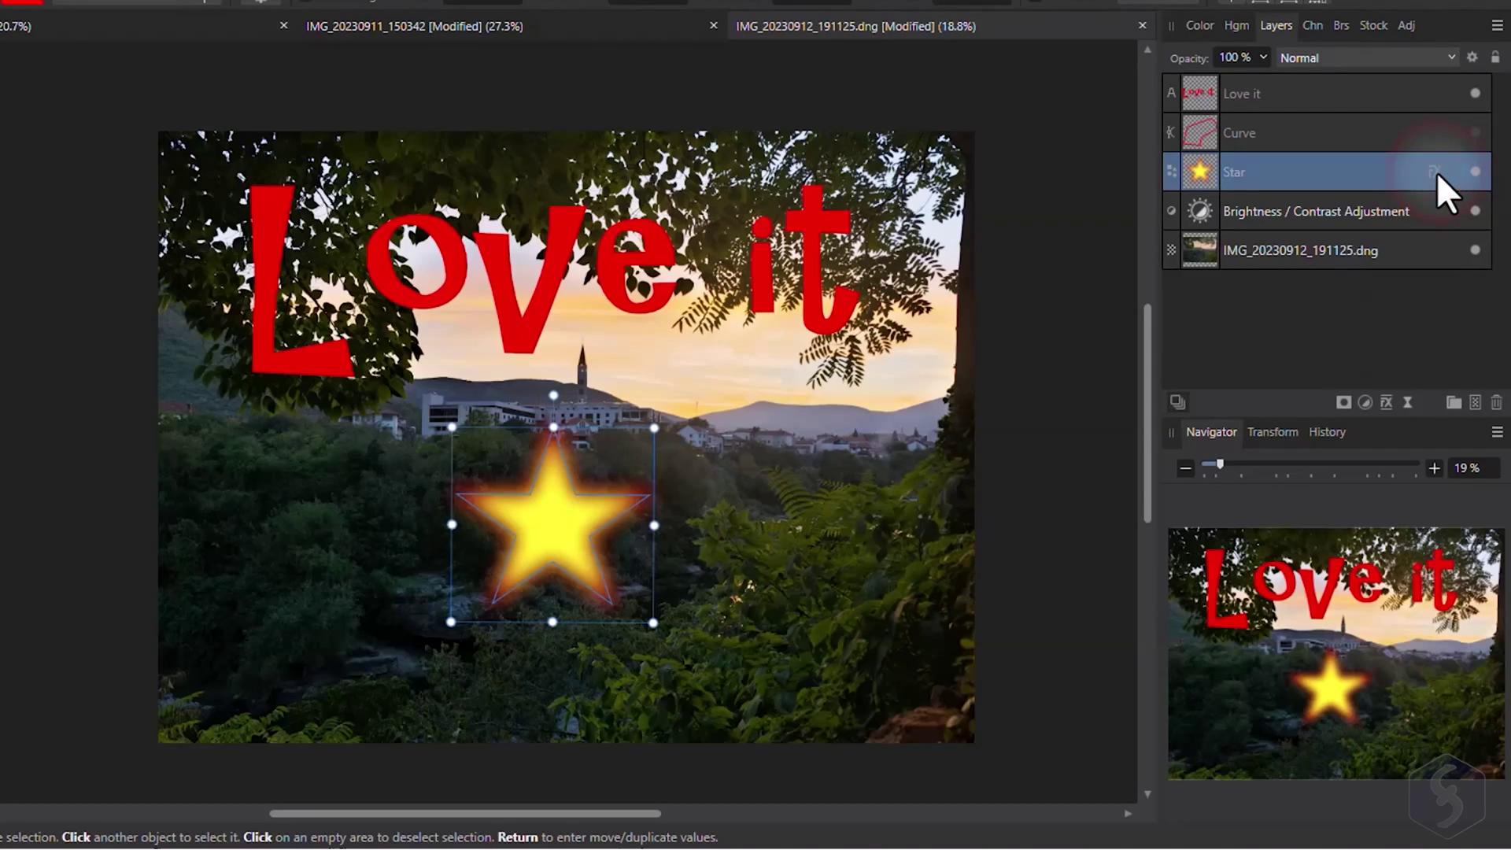
left_click_drag(1438, 172, 1434, 93)
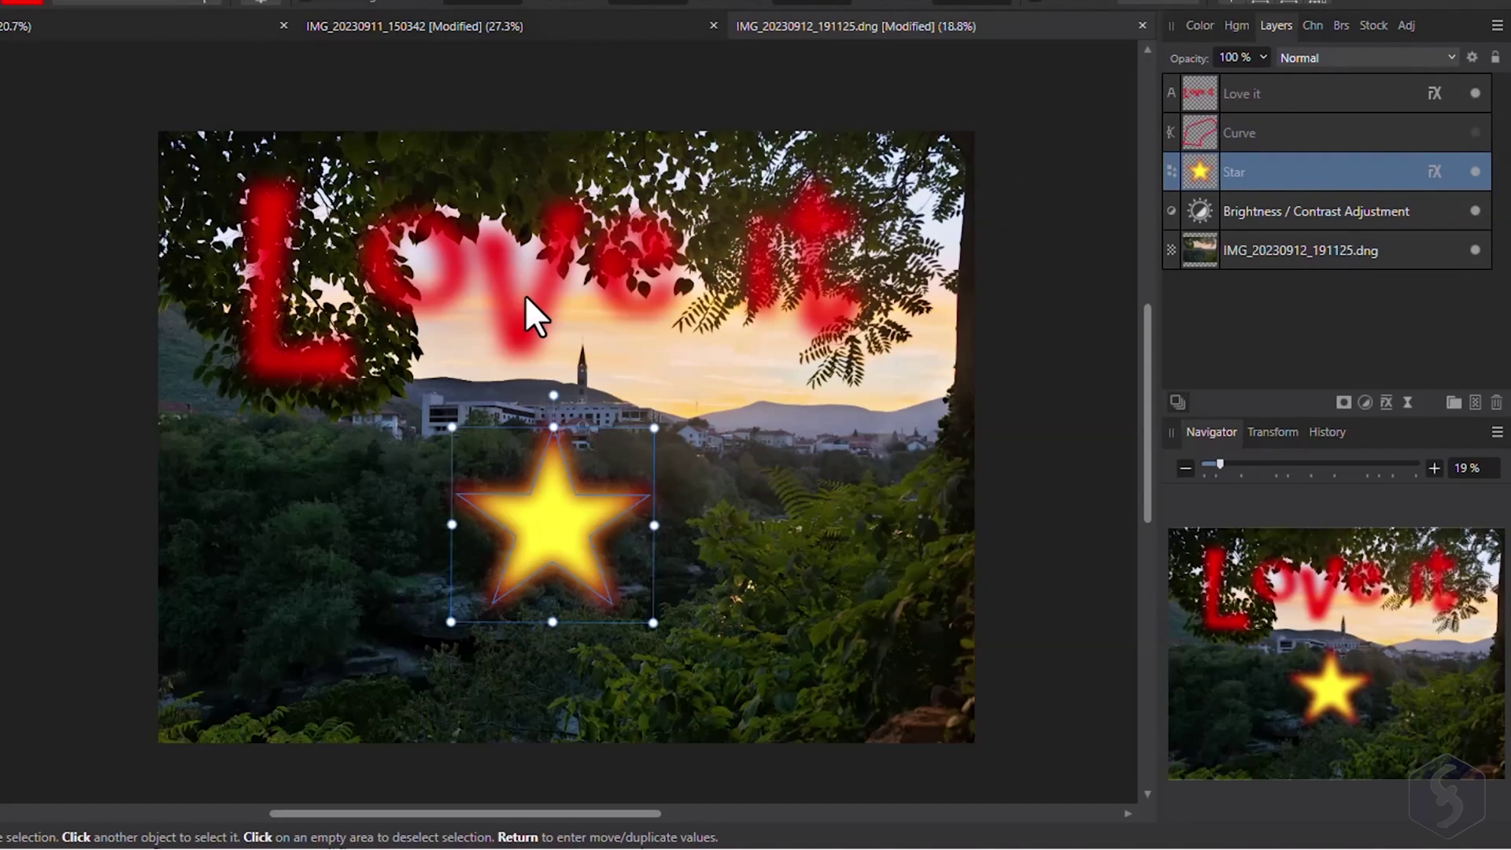
key("ctrl+z")
key("ctrl+z")
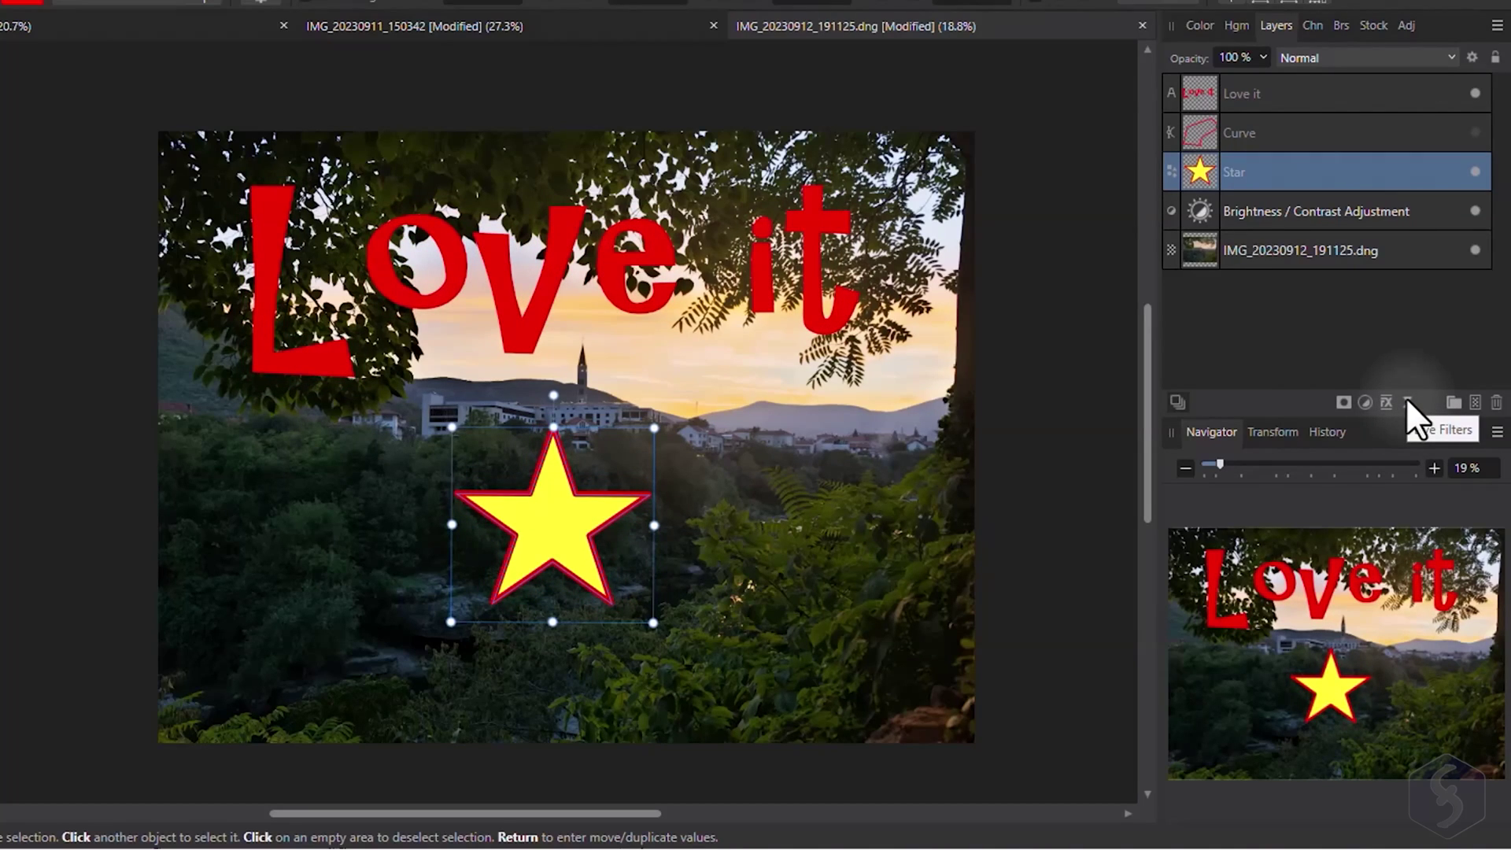
- Add a Live Twirl filter to the star and widen its radius to 963 px
left_click(1405, 396)
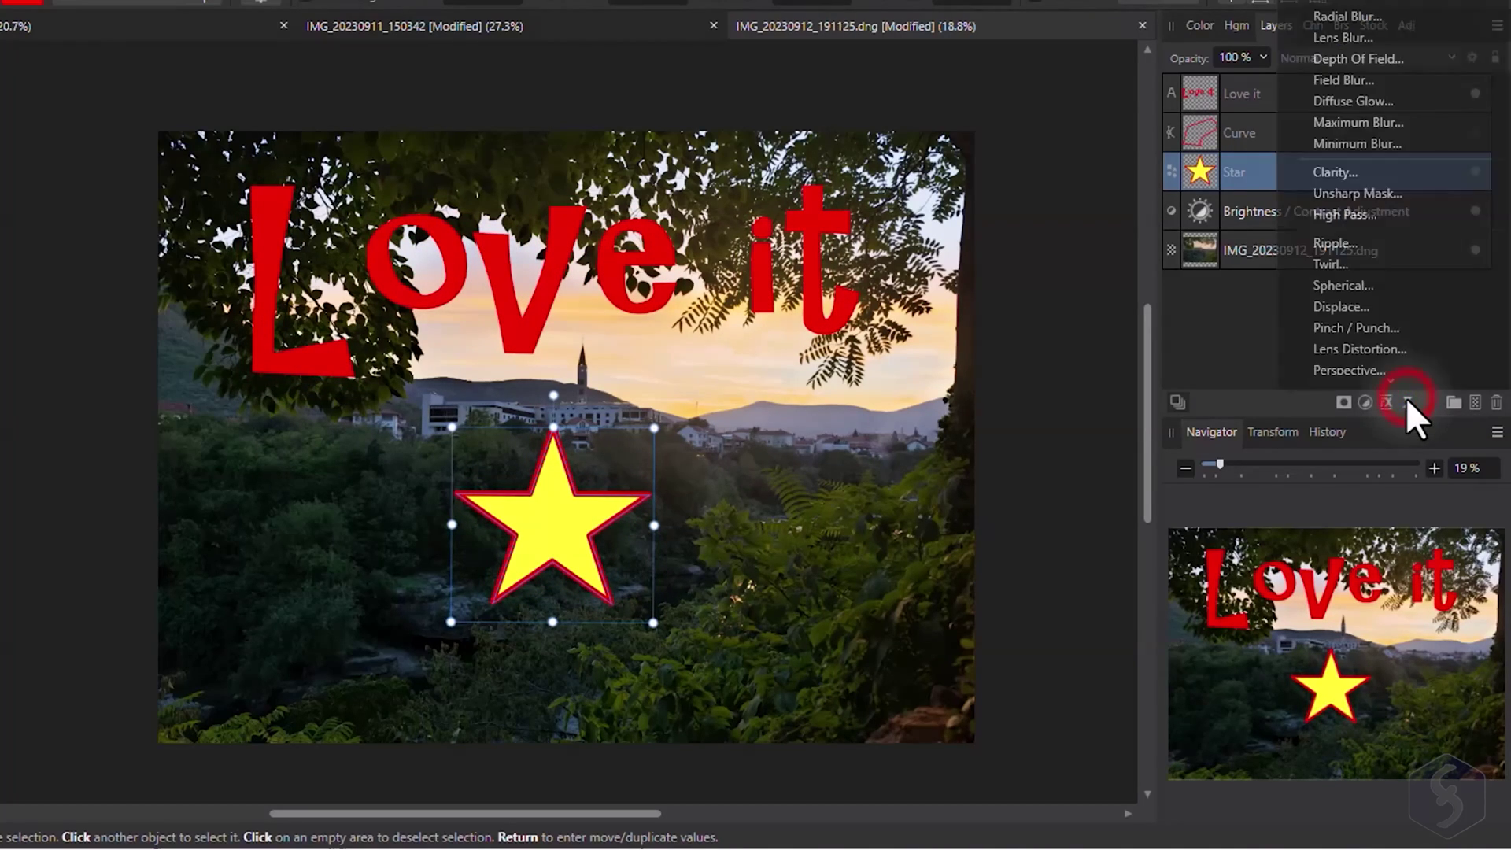
left_click(1340, 279)
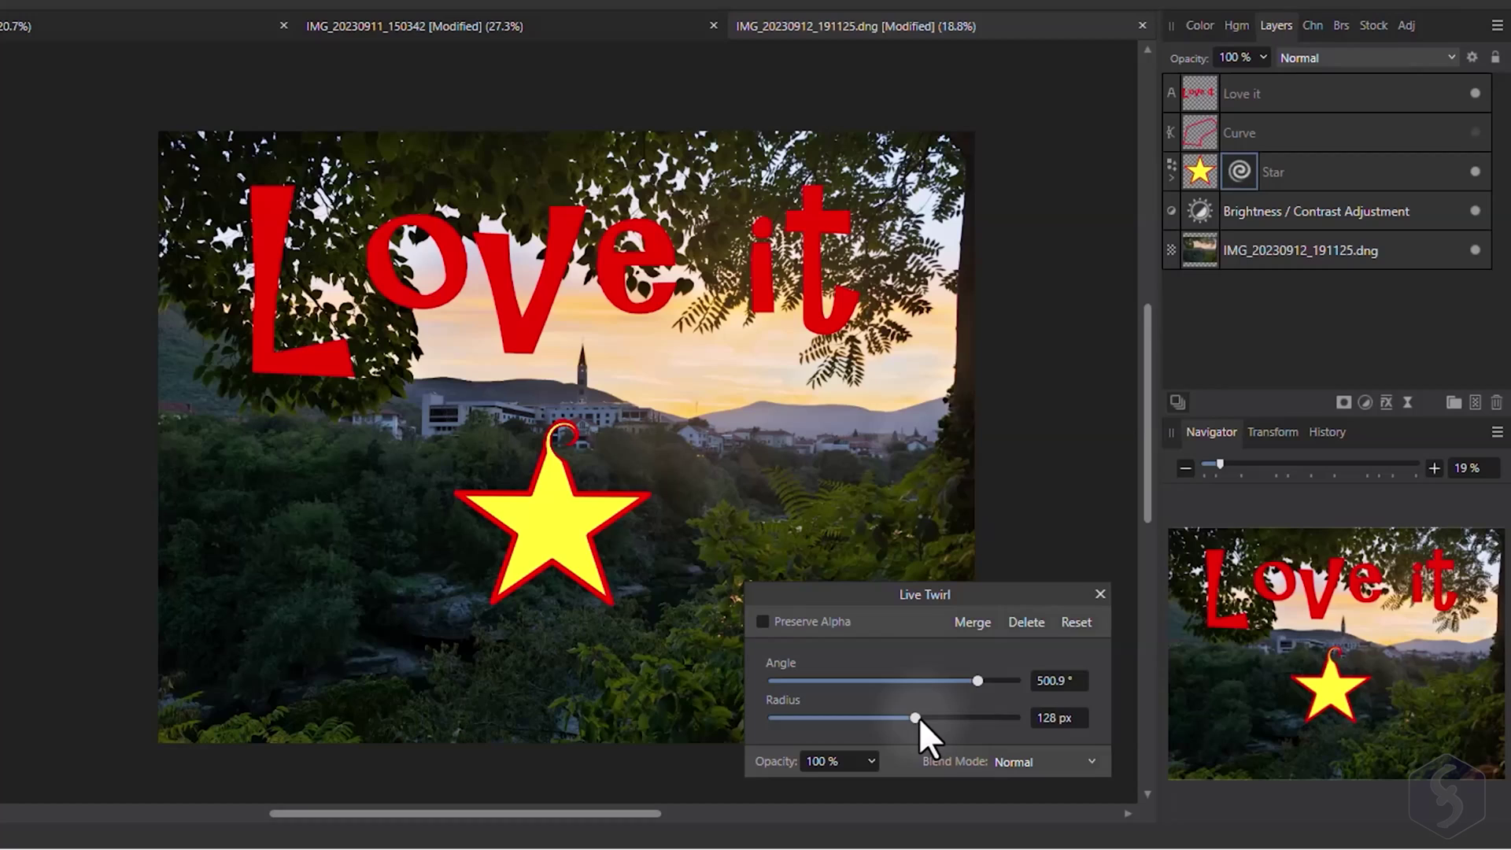
left_click_drag(916, 718, 1013, 738)
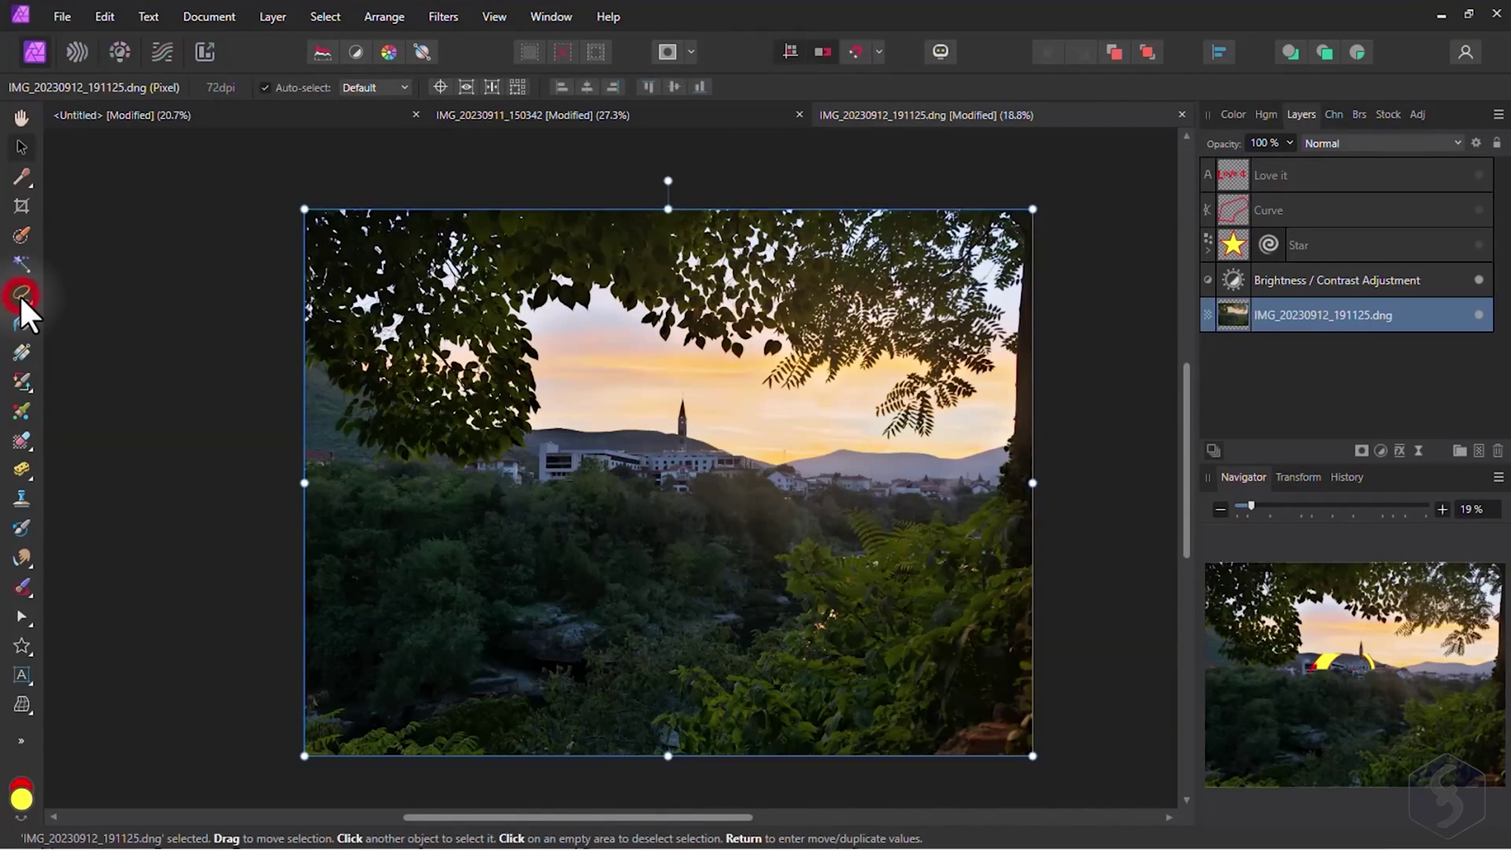
- Freehand-select a patch of trees below the town, trial a cut-and-paste move, then undo
left_click(21, 293)
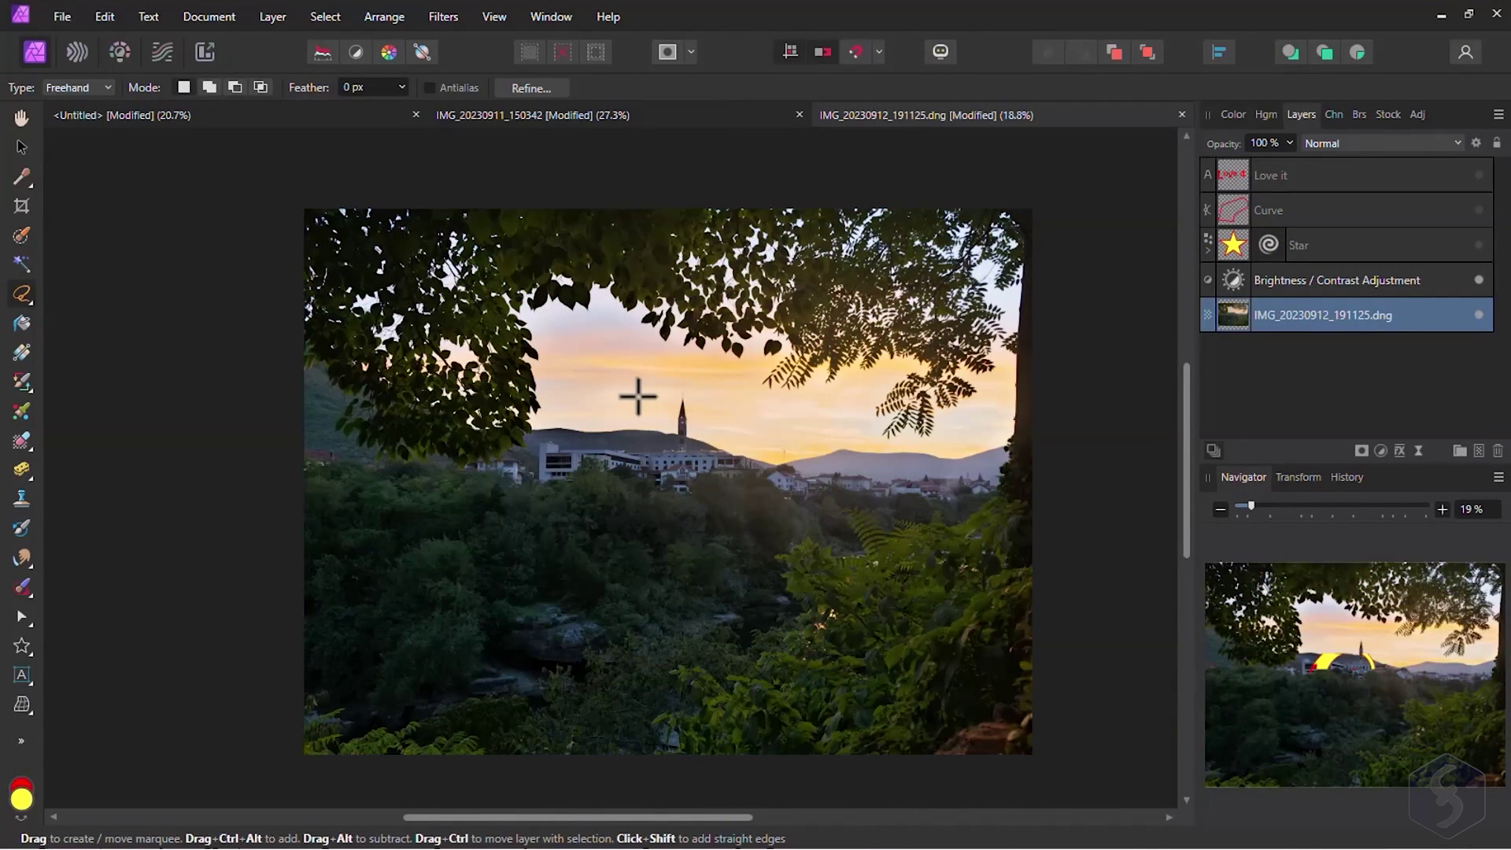
mouse_move(629, 487)
left_mouse_down()
mouse_move(479, 525)
mouse_move(494, 595)
mouse_move(628, 630)
mouse_move(751, 578)
mouse_move(722, 499)
mouse_move(636, 488)
left_mouse_up()
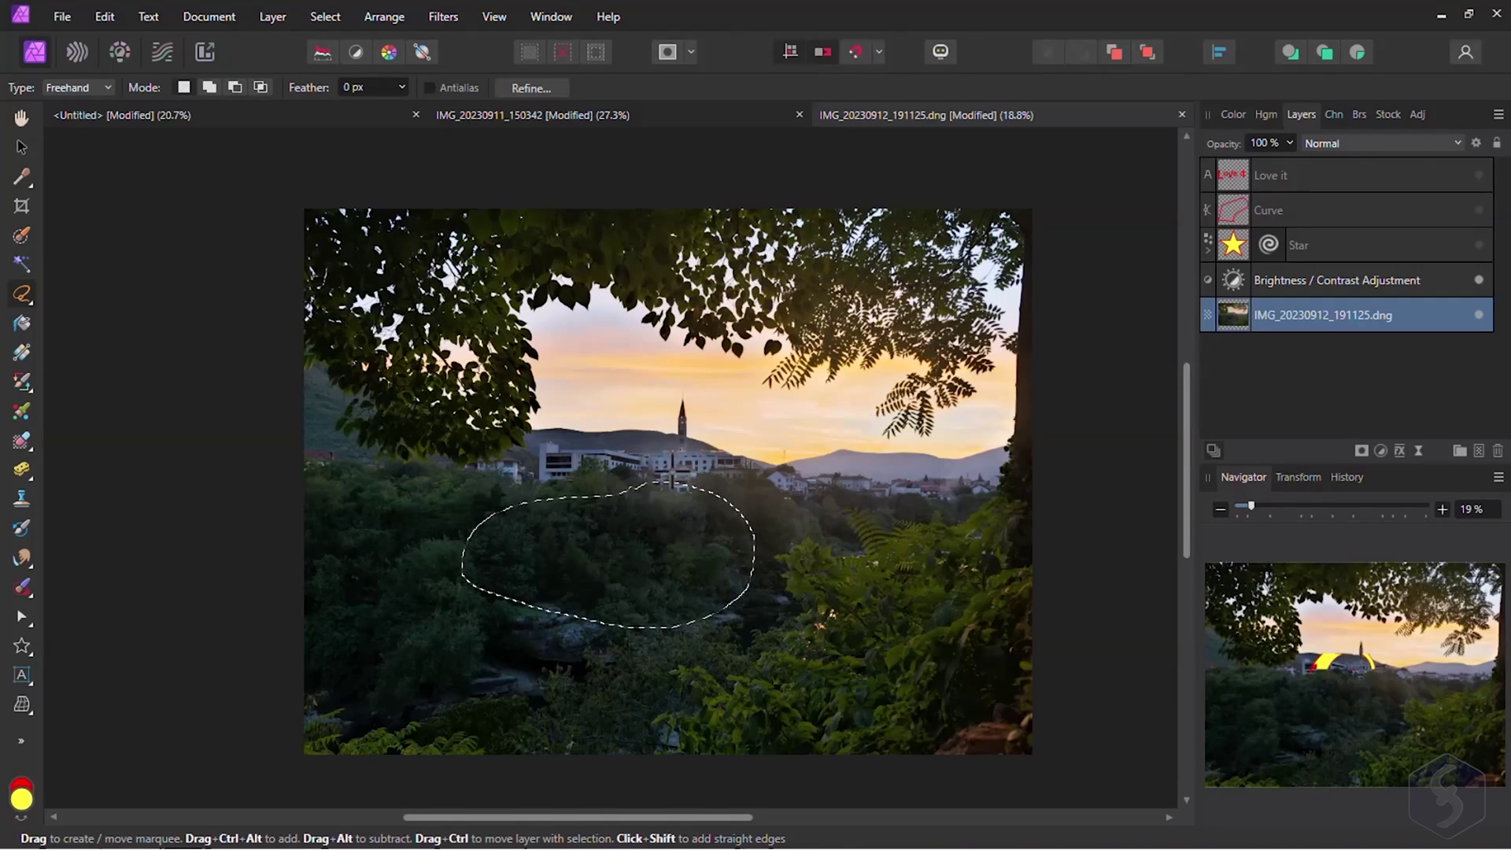
key("ctrl+x")
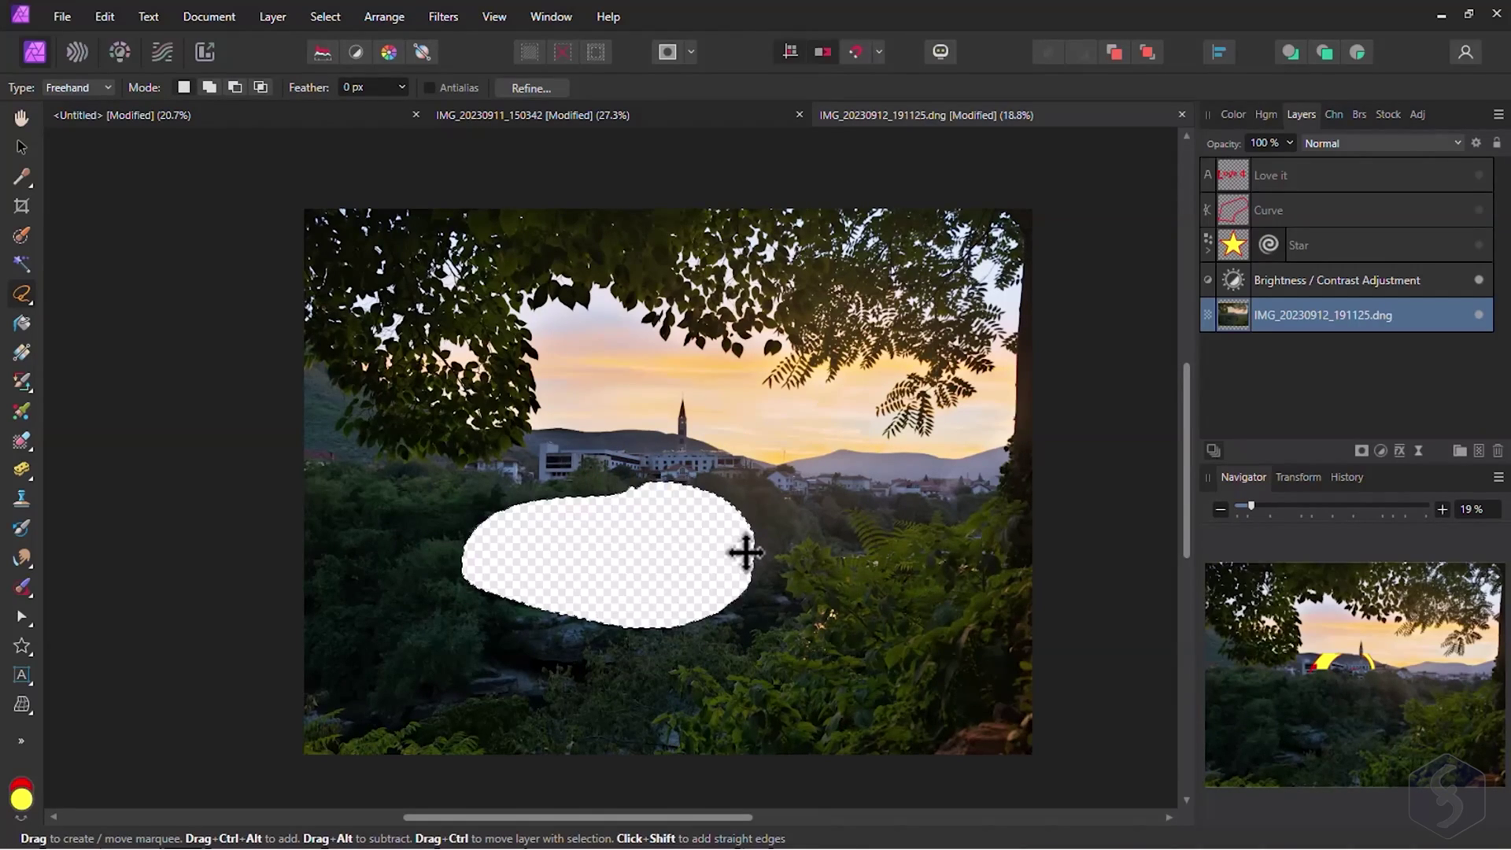
key("ctrl+v")
left_click(634, 483)
left_click_drag(642, 481, 835, 428)
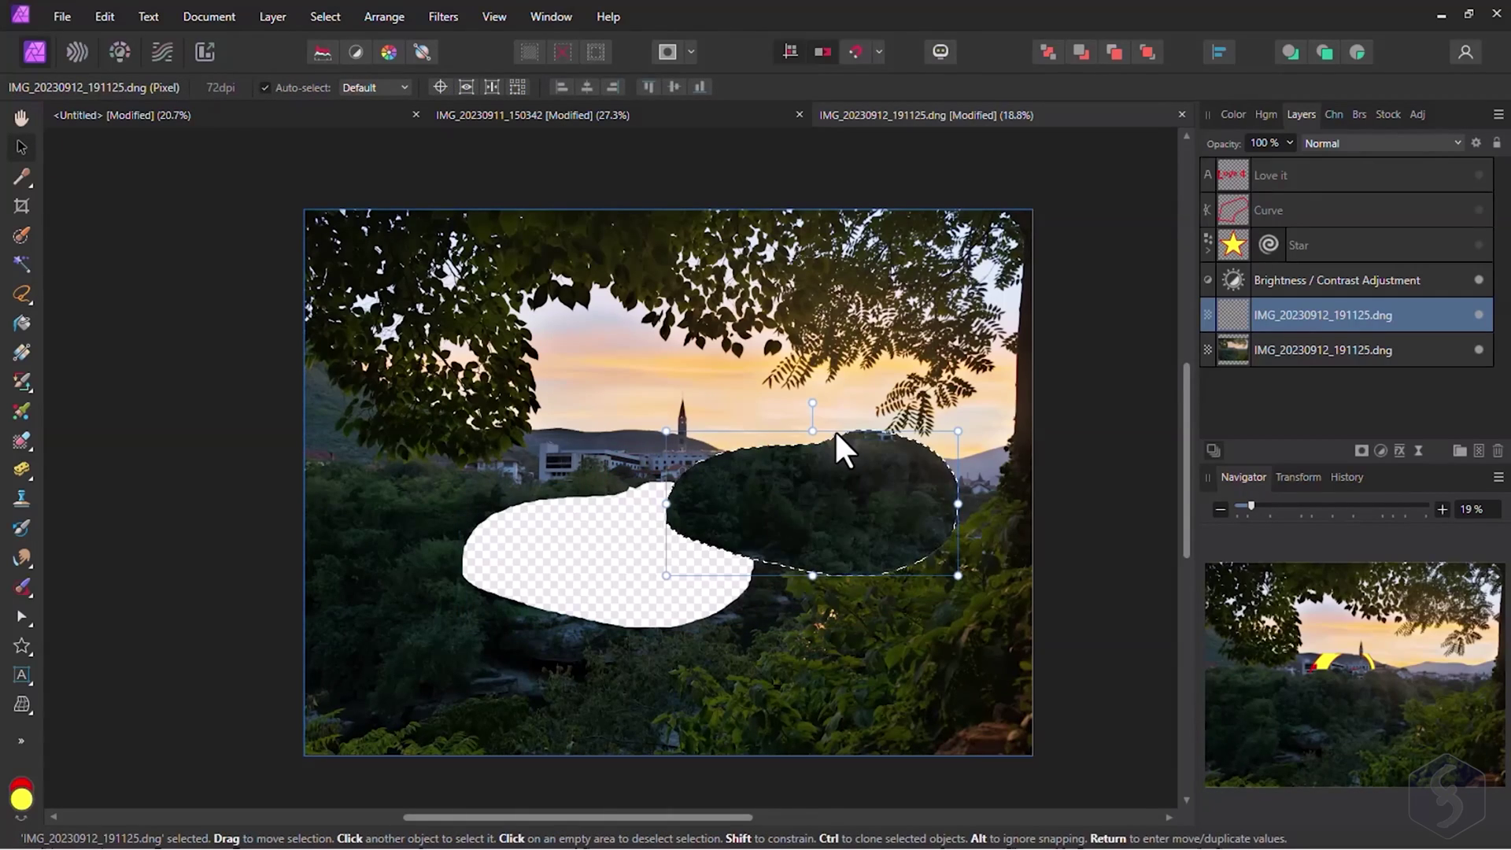
key("ctrl+z")
key("ctrl+z")
key("ctrl+z")
- Paint a red V inside the selection with a brush, then undo it
left_click(21, 382)
left_click(117, 384)
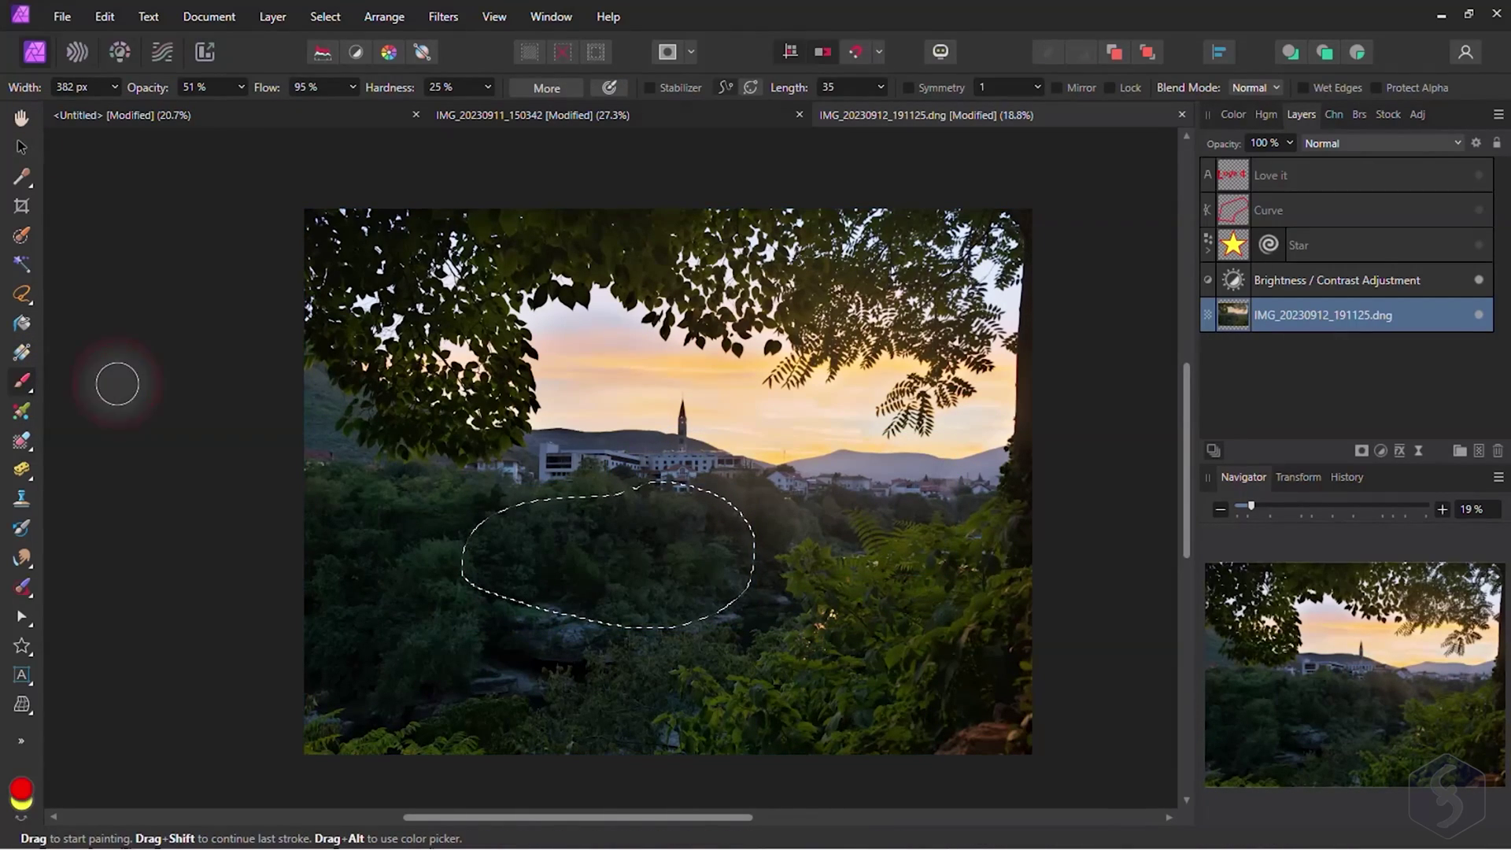
mouse_move(551, 500)
left_mouse_down()
mouse_move(563, 653)
mouse_move(712, 480)
left_mouse_up()
left_click(1418, 114)
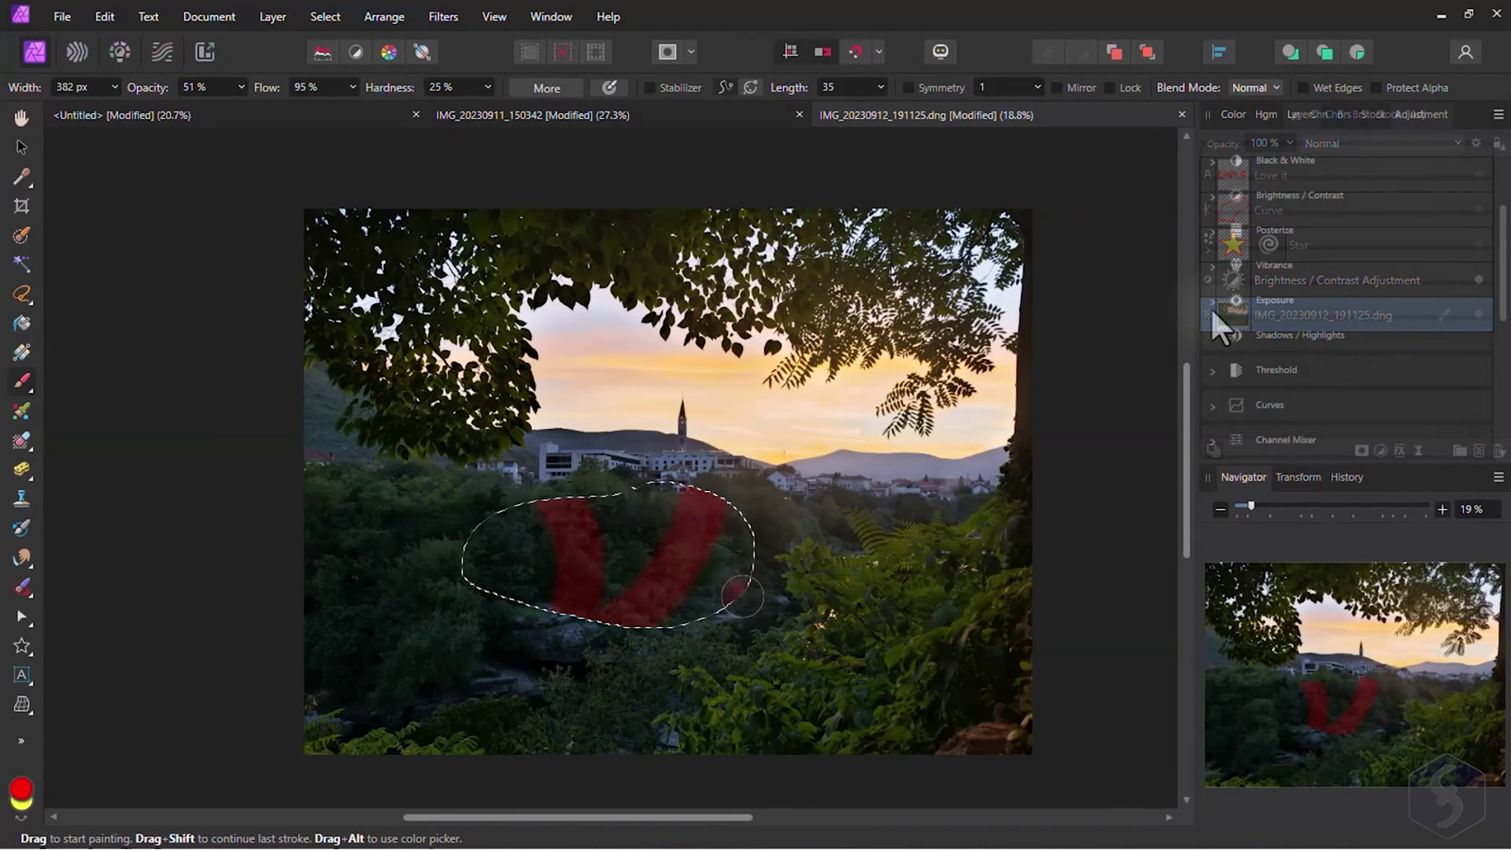
key("ctrl+z")
- Add an Exposure adjustment to the selected trees set to -1.785
left_click(1211, 301)
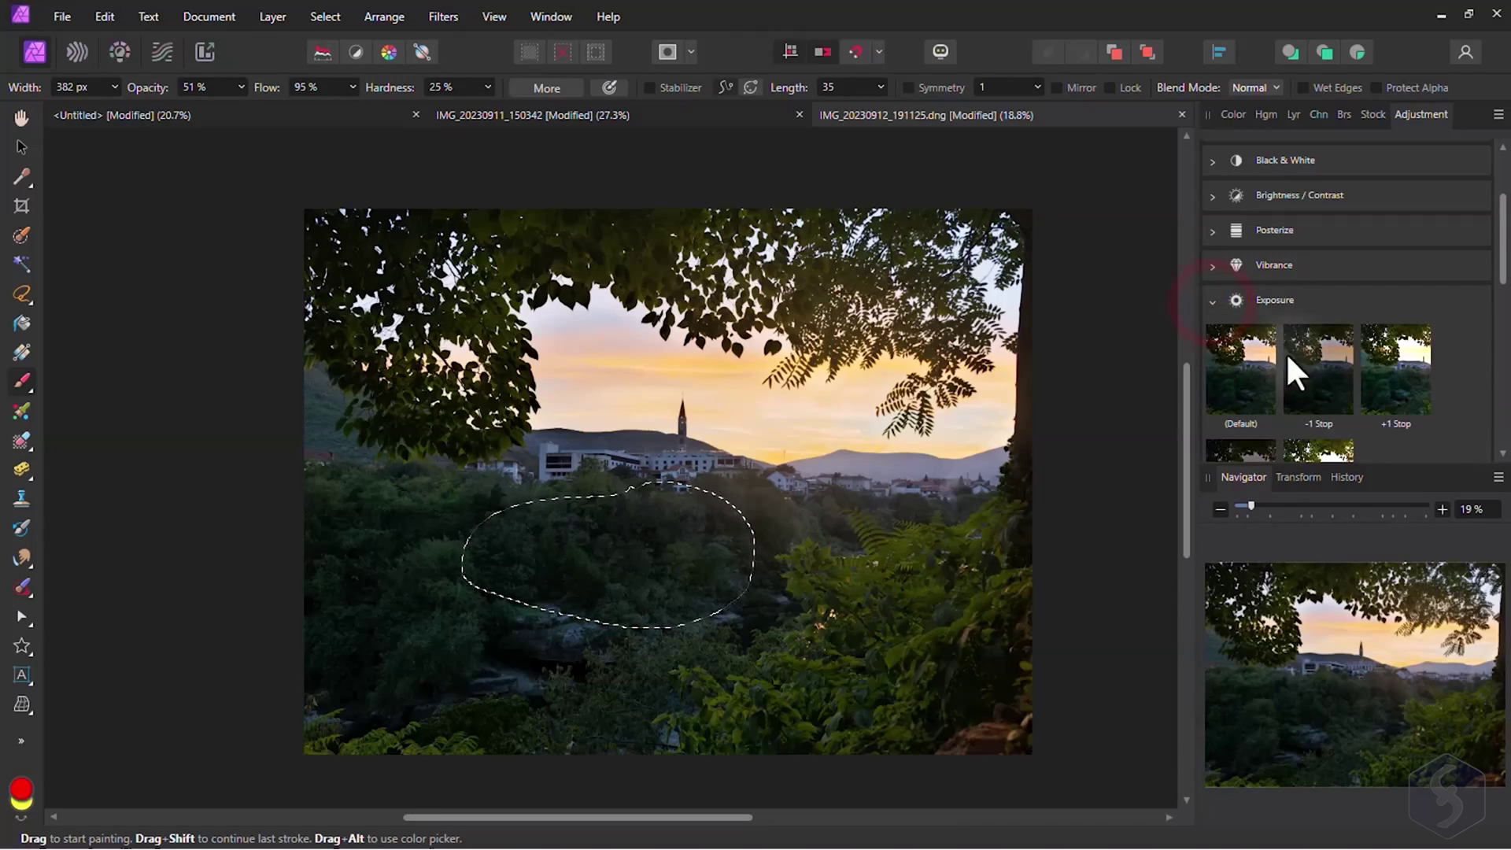
left_click(1335, 437)
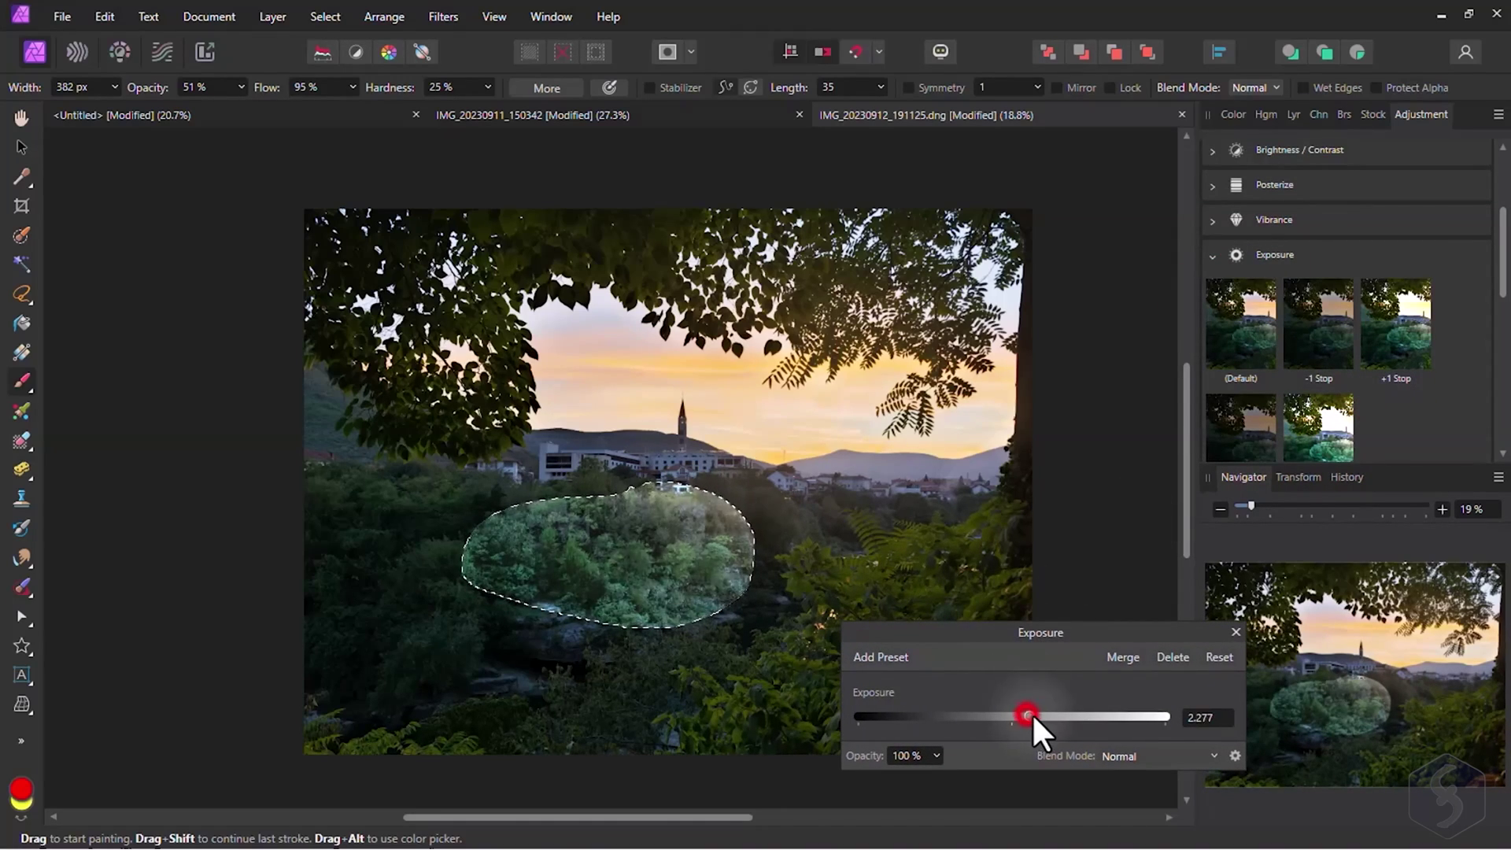
mouse_move(1032, 713)
left_mouse_down()
mouse_move(1062, 713)
mouse_move(1003, 715)
left_mouse_up()
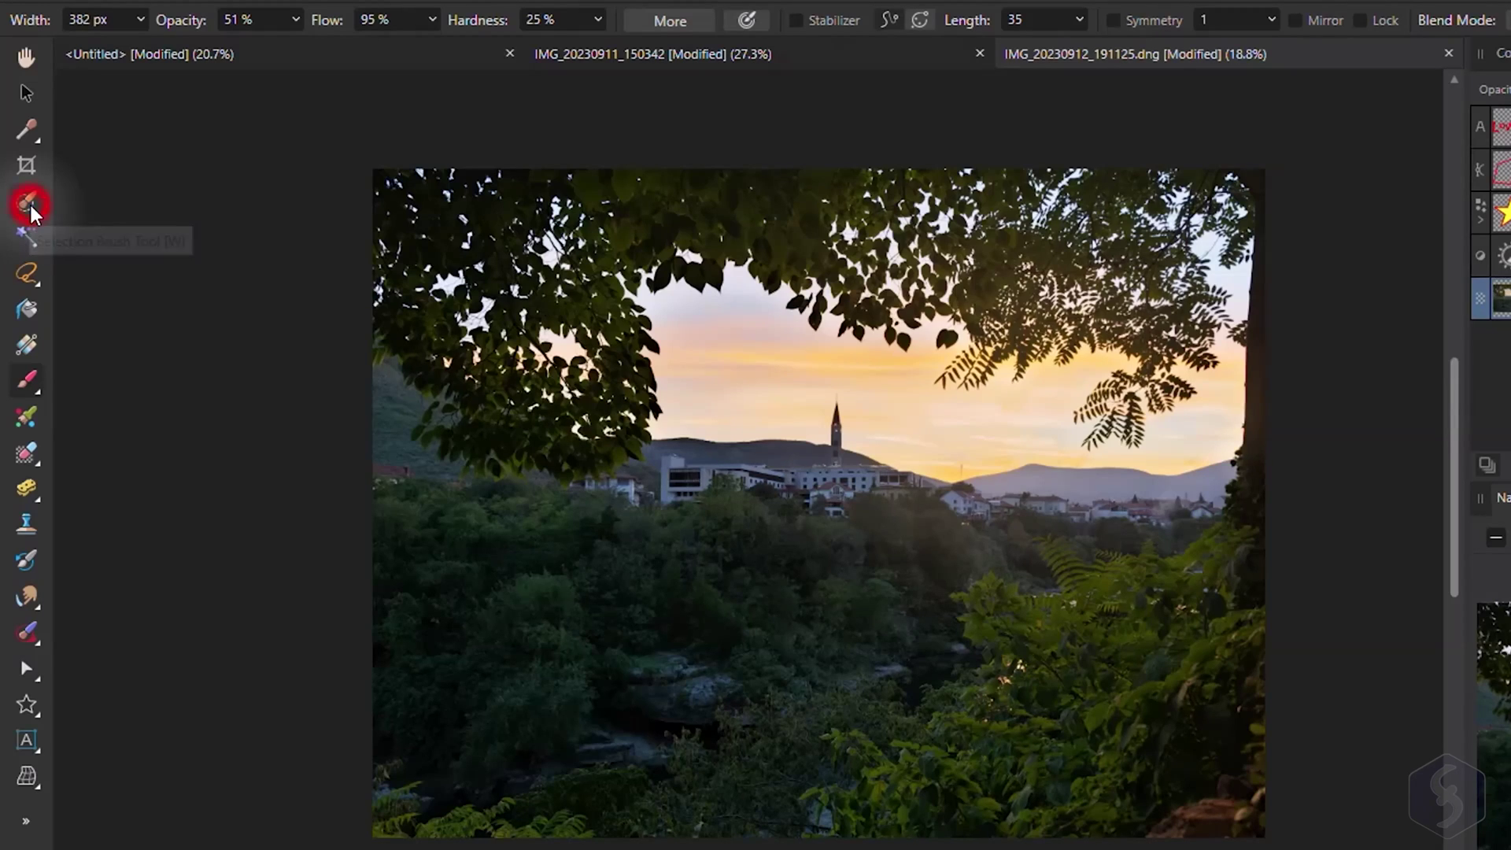
- Try a brushed selection on the lower-left trees and a flood selection of the sky, clearing each
left_click(27, 203)
mouse_move(484, 551)
left_mouse_down()
mouse_move(553, 576)
mouse_move(532, 617)
mouse_move(533, 690)
mouse_move(622, 573)
mouse_move(555, 625)
mouse_move(443, 563)
mouse_move(452, 520)
mouse_move(615, 532)
mouse_move(499, 573)
mouse_move(538, 595)
mouse_move(482, 668)
mouse_move(529, 702)
mouse_move(622, 630)
left_mouse_up()
key("ctrl+d")
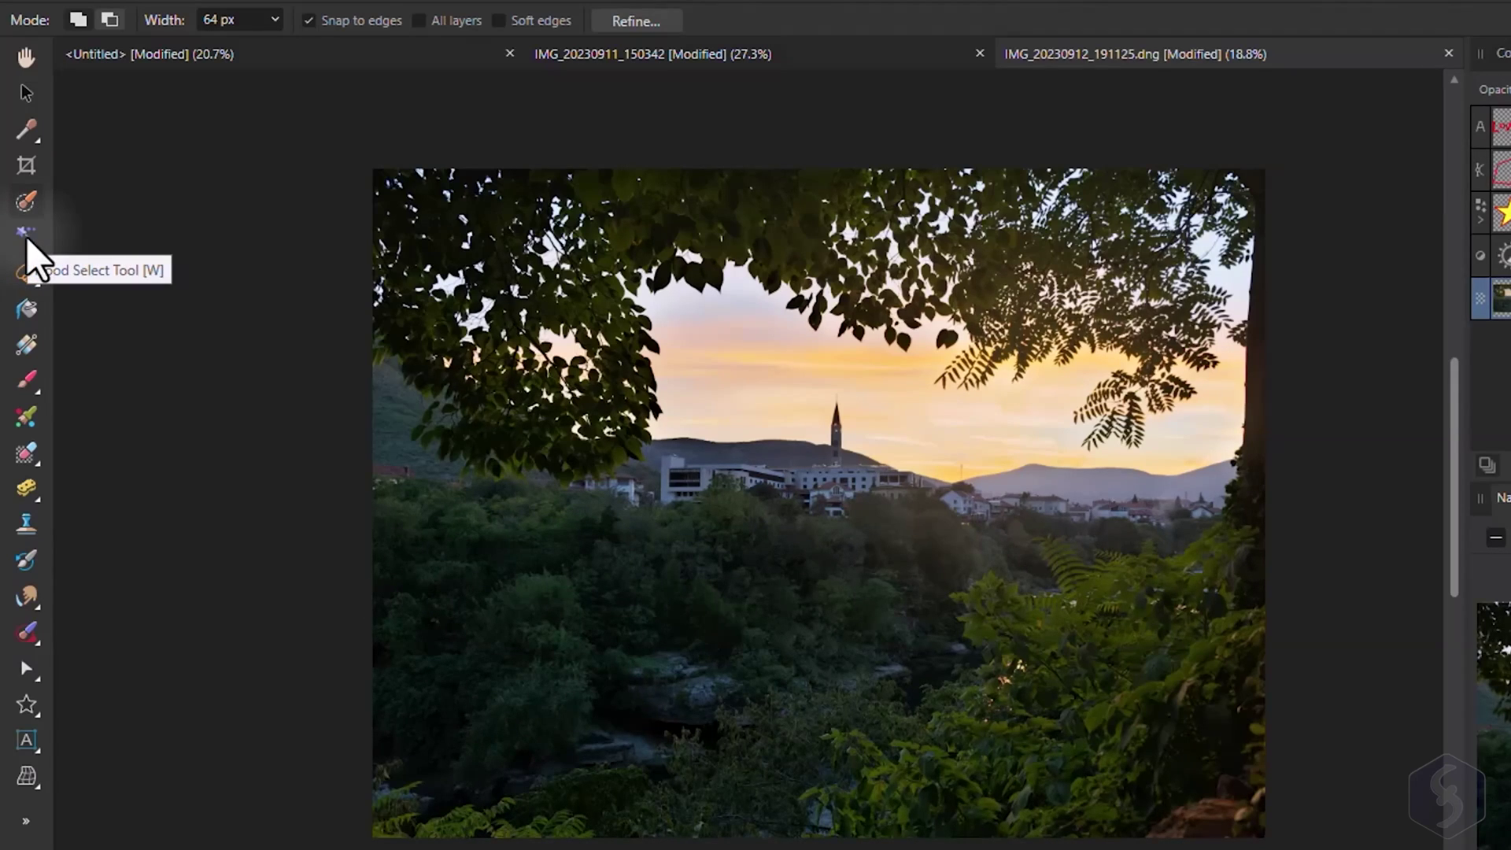
left_click(26, 234)
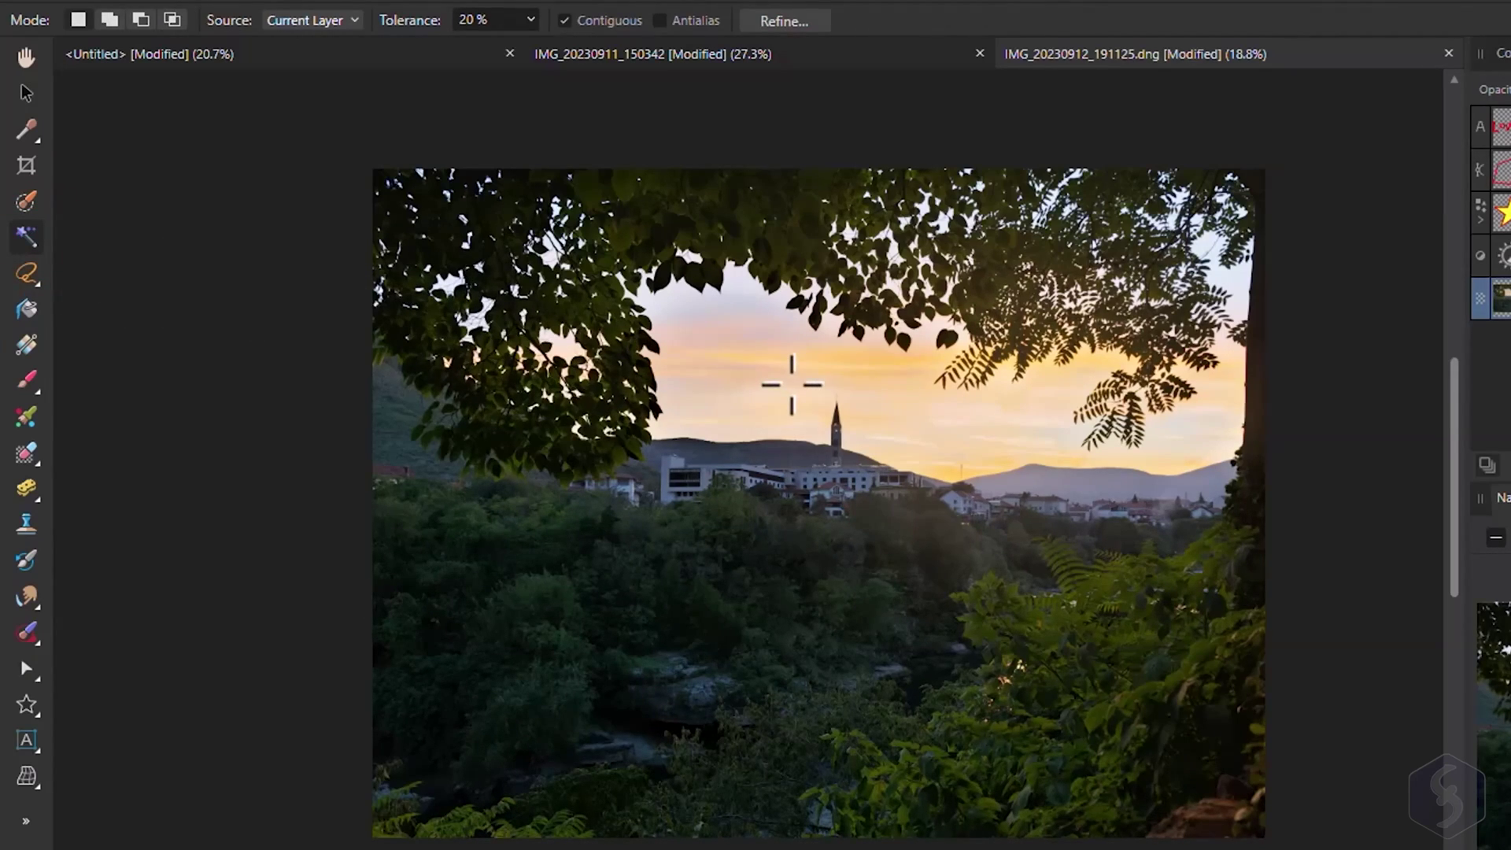
left_click(792, 384)
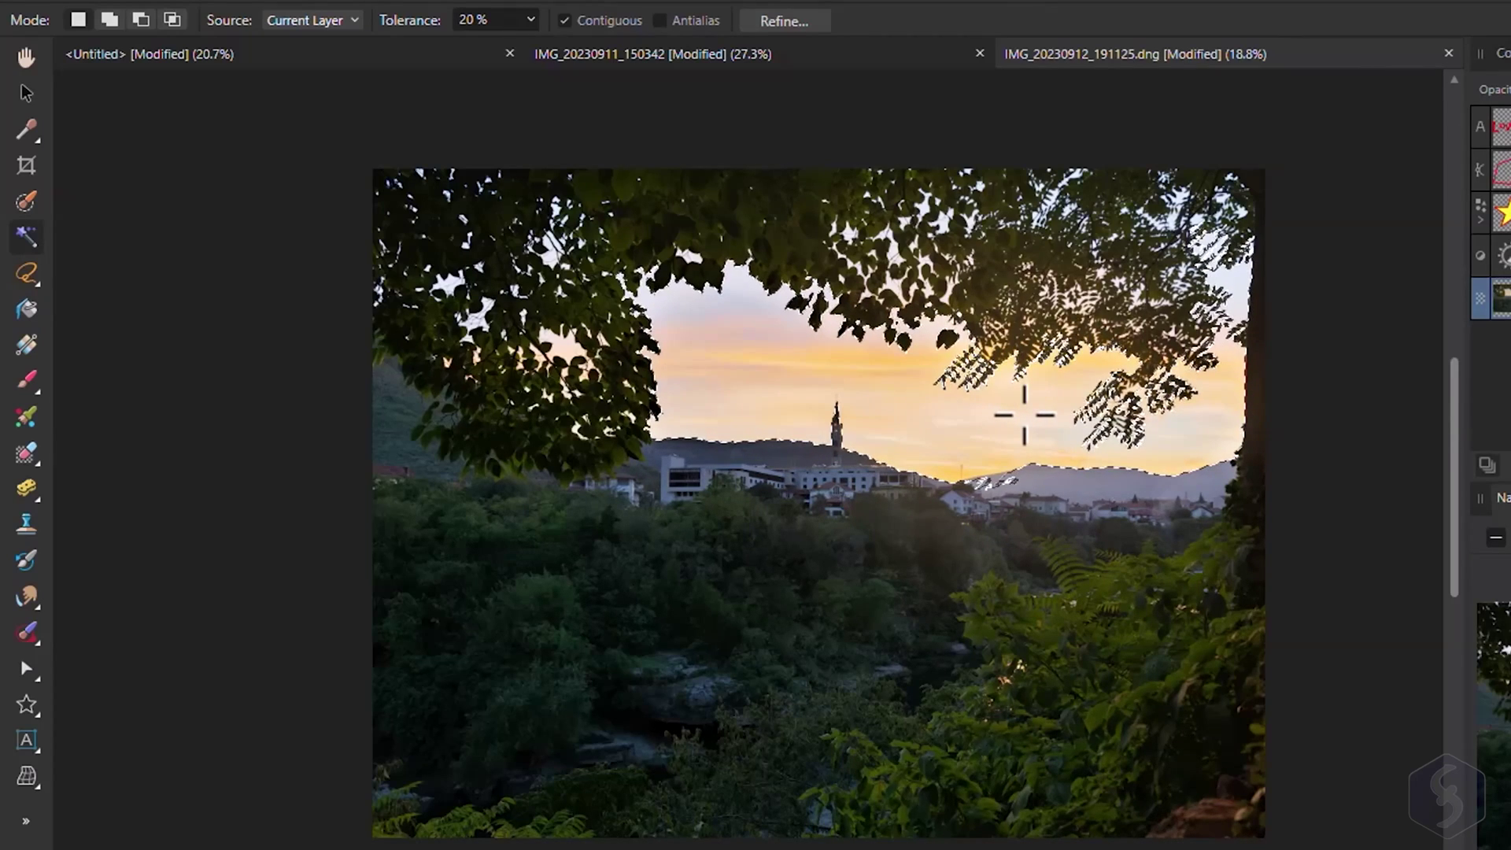
key("ctrl+d")
- Draw rectangular and freehand selections over the trees below town, clearing each
left_click(26, 273)
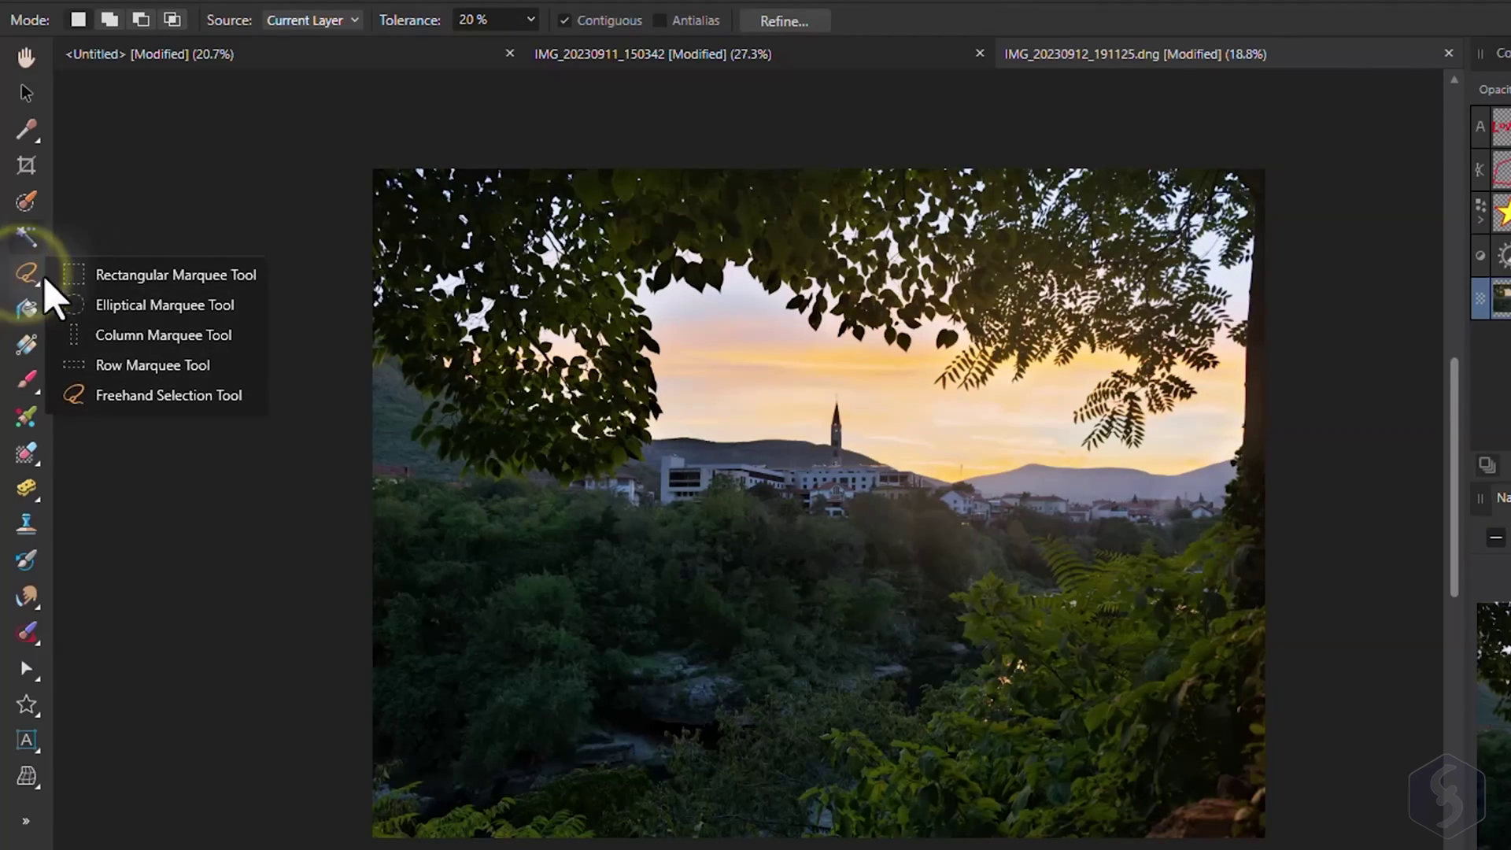
left_click(146, 279)
left_click_drag(575, 557, 846, 749)
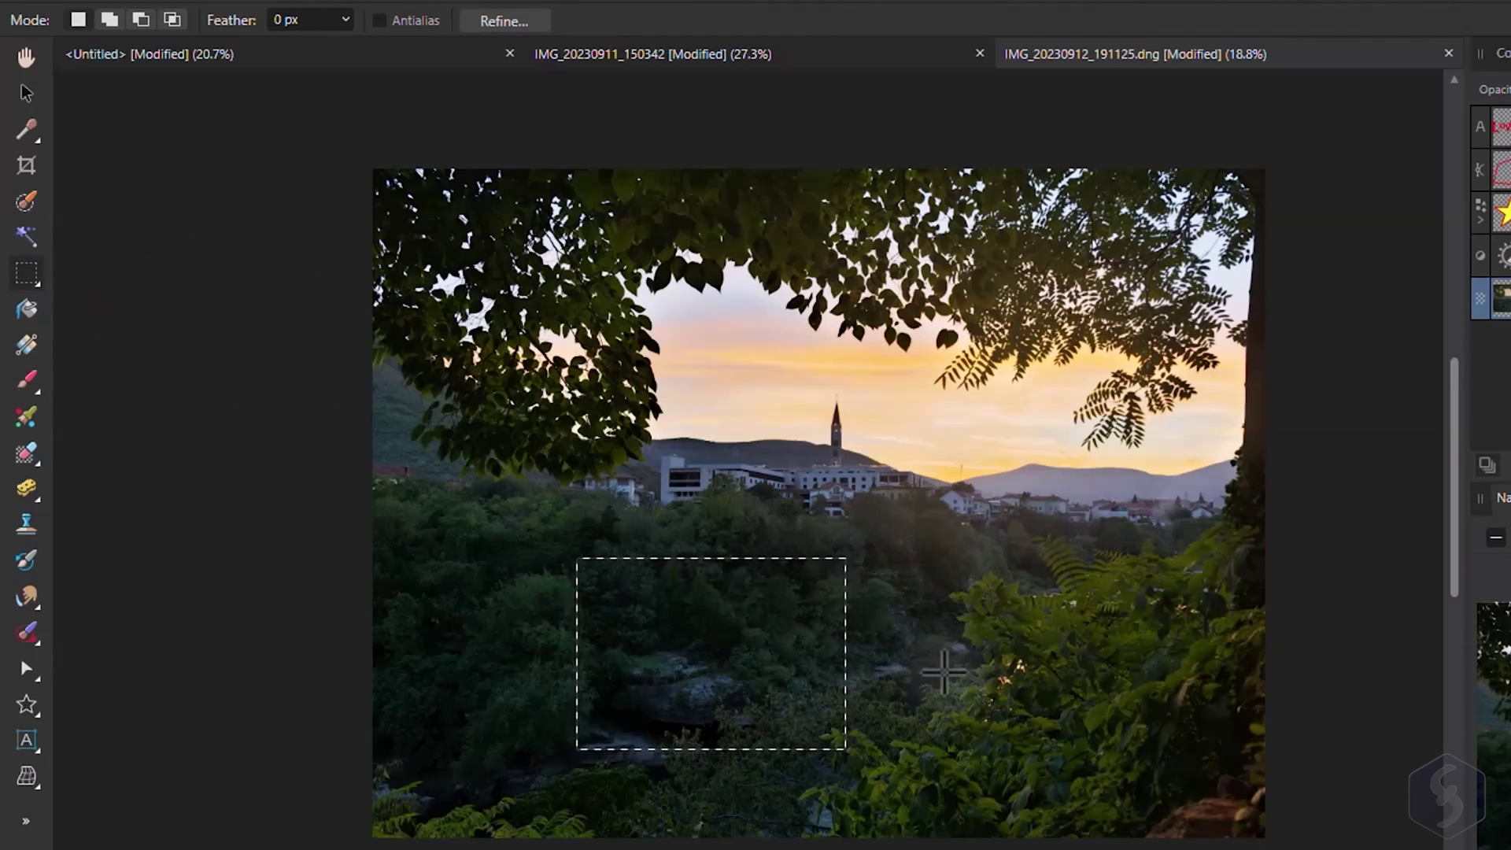
key("ctrl+d")
left_click(34, 281)
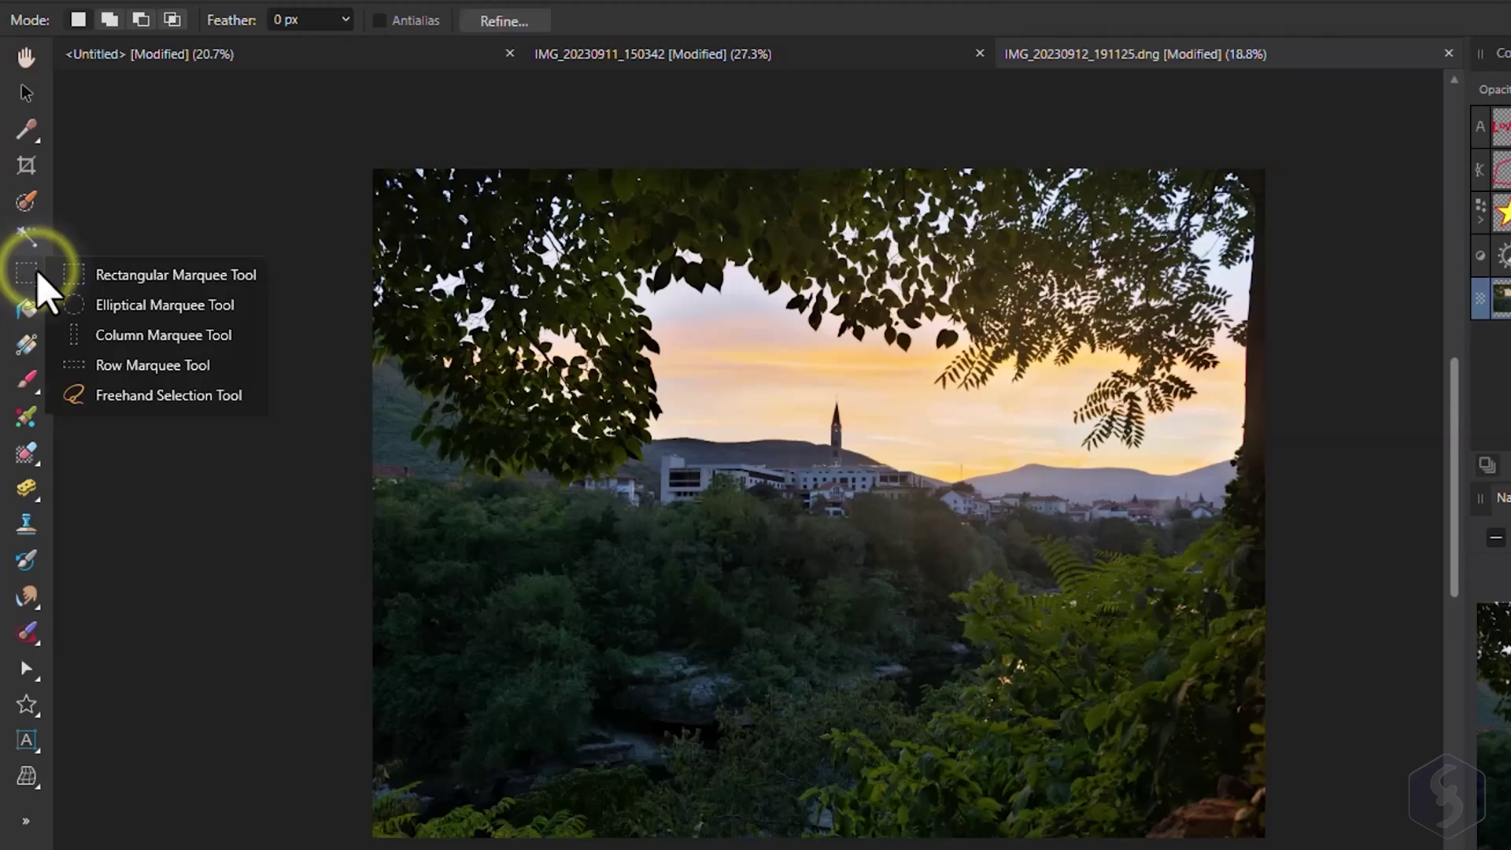
left_click(168, 398)
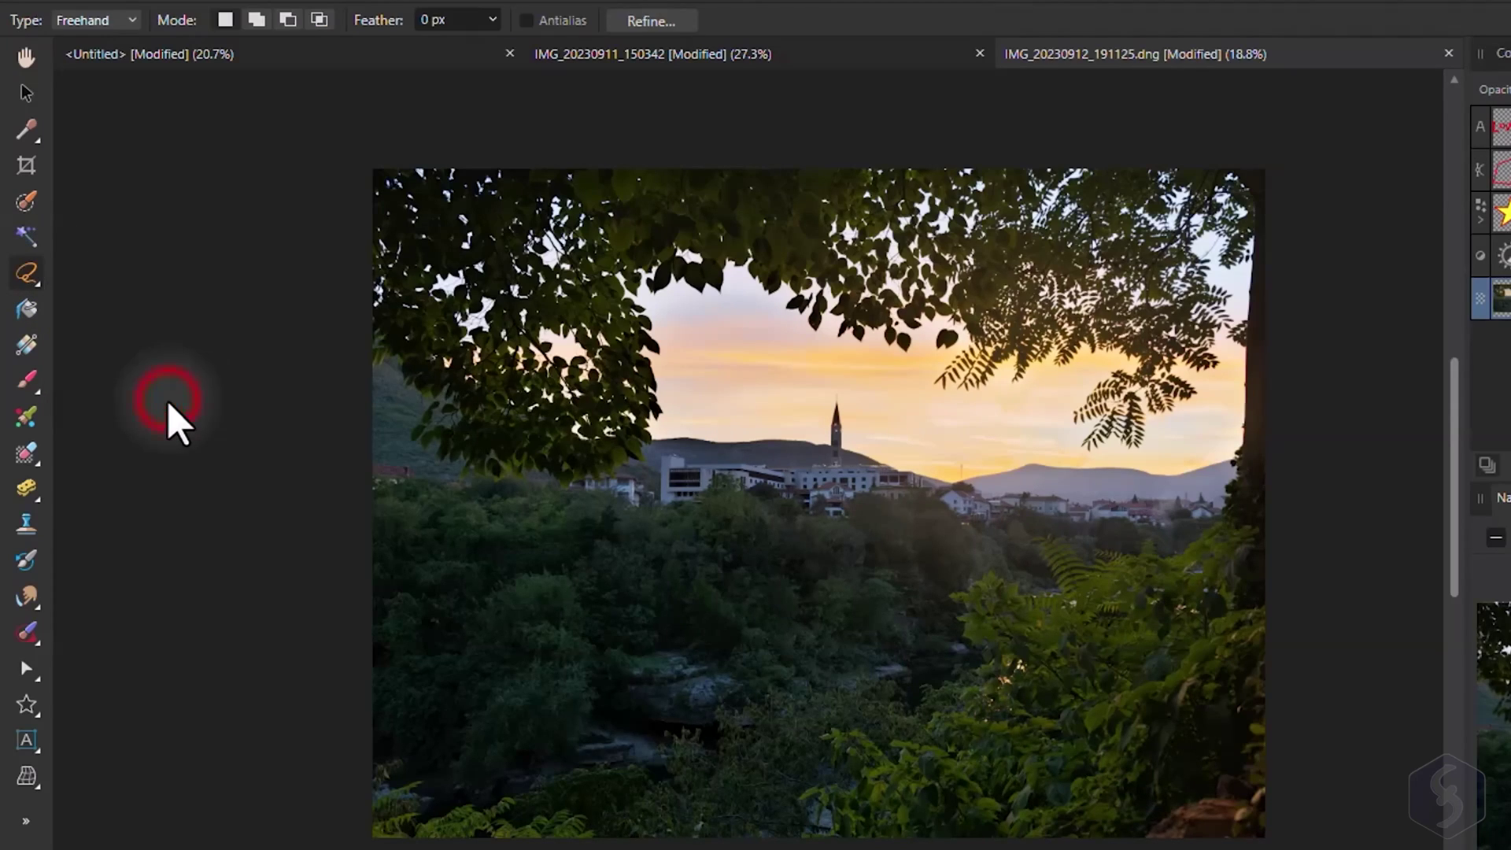
mouse_move(722, 511)
left_mouse_down()
mouse_move(494, 541)
mouse_move(741, 631)
mouse_move(880, 529)
mouse_move(715, 502)
left_mouse_up()
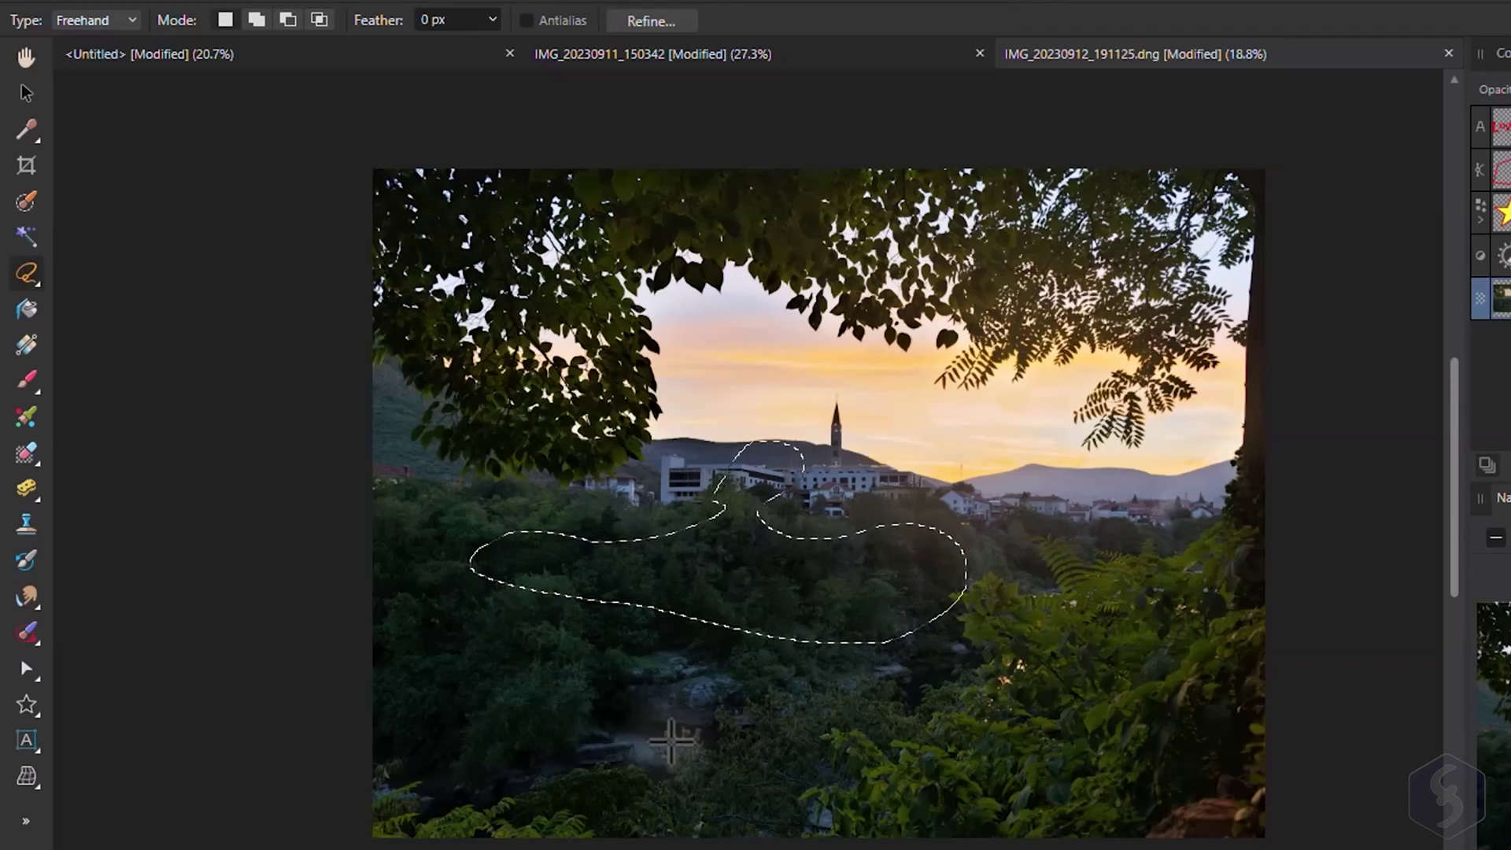
left_click(723, 703)
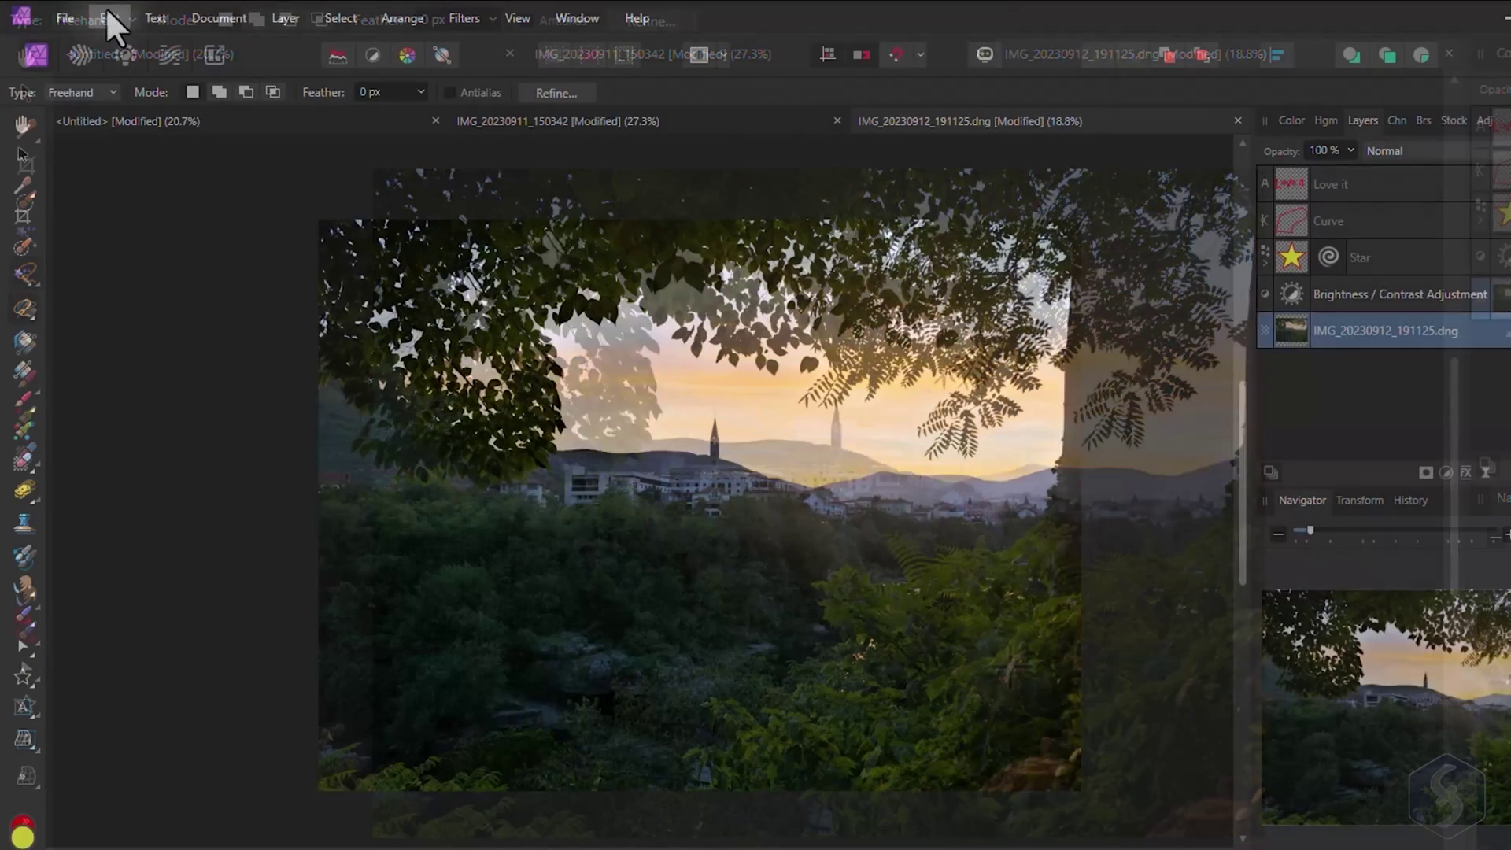
left_click(71, 18)
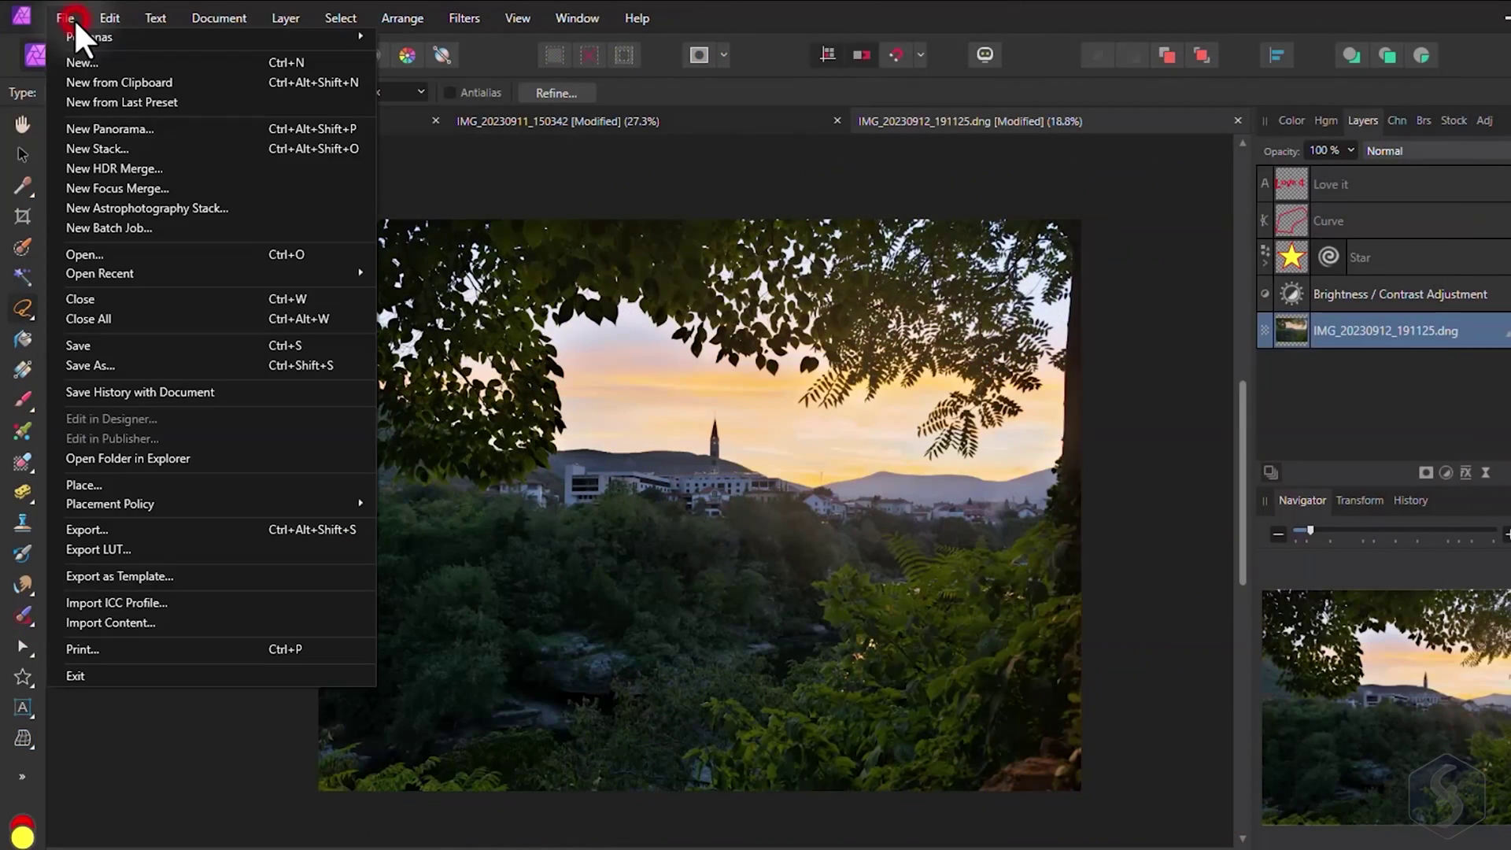
left_click(132, 364)
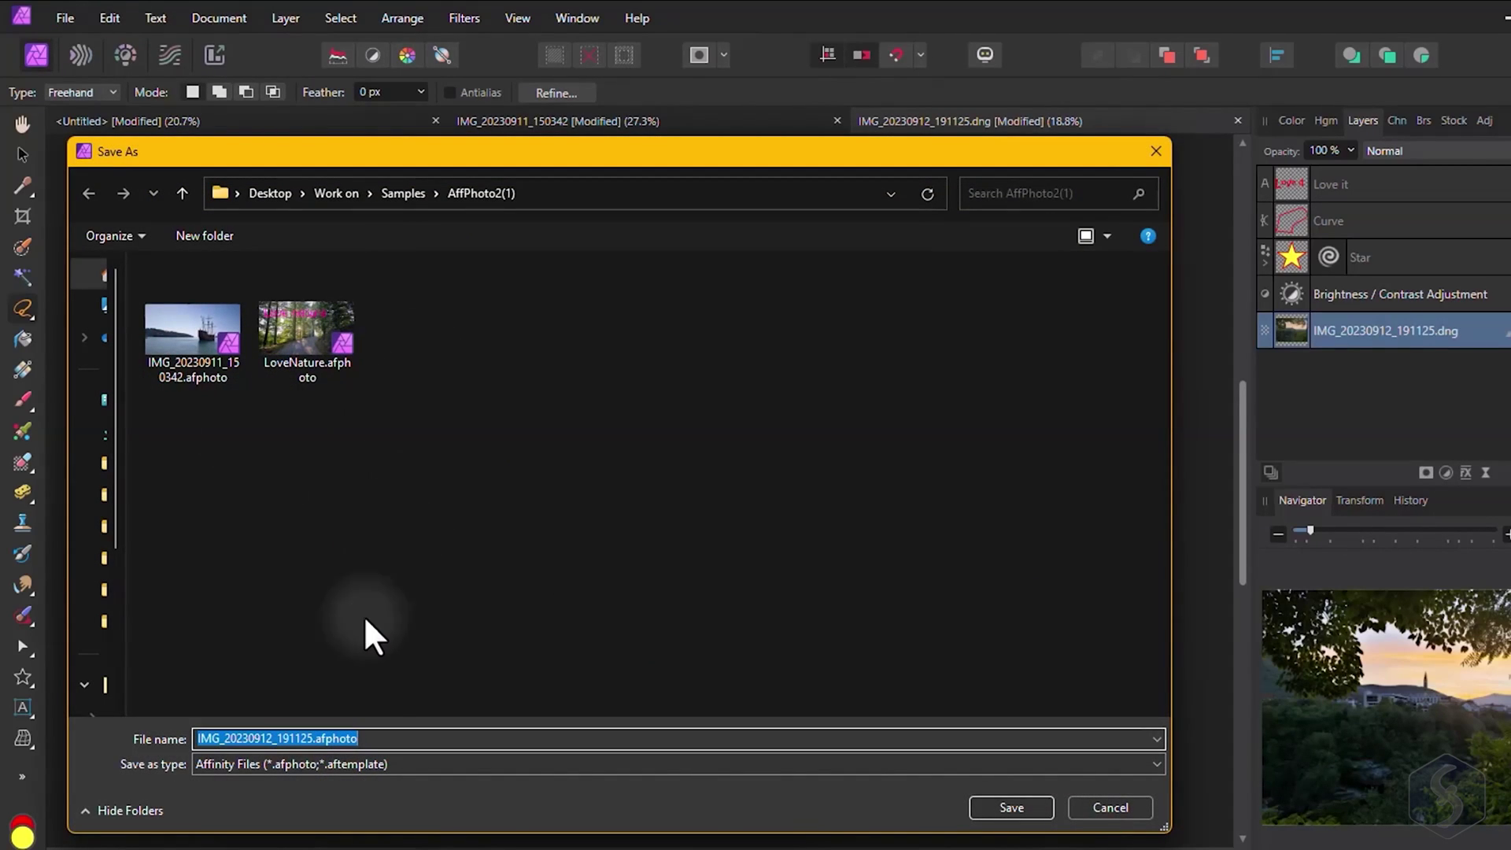
left_click(378, 739)
double_click(381, 738)
left_click(387, 738)
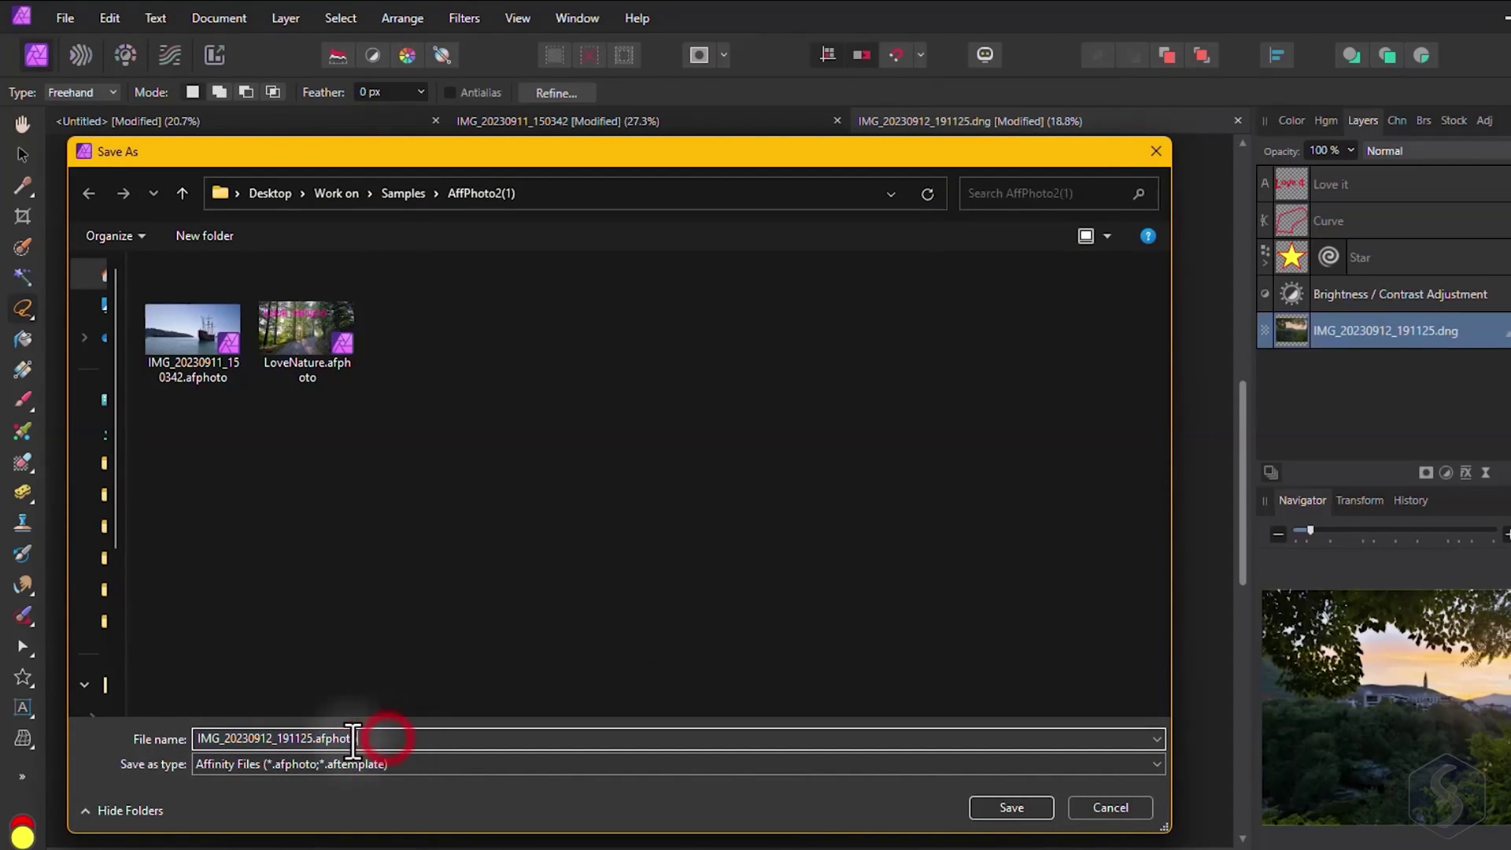
left_click(1118, 808)
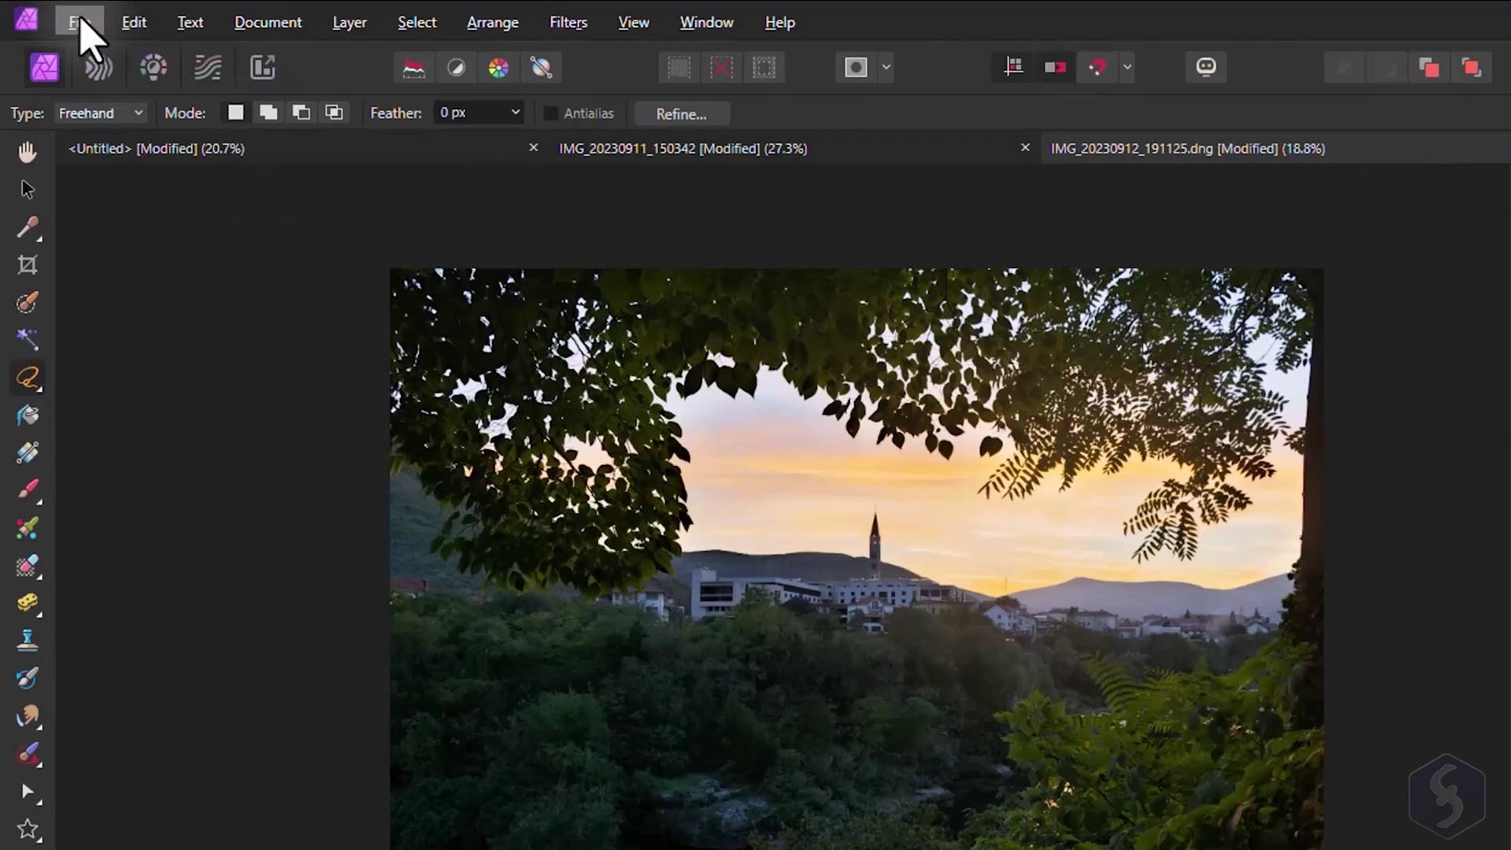
left_click(68, 17)
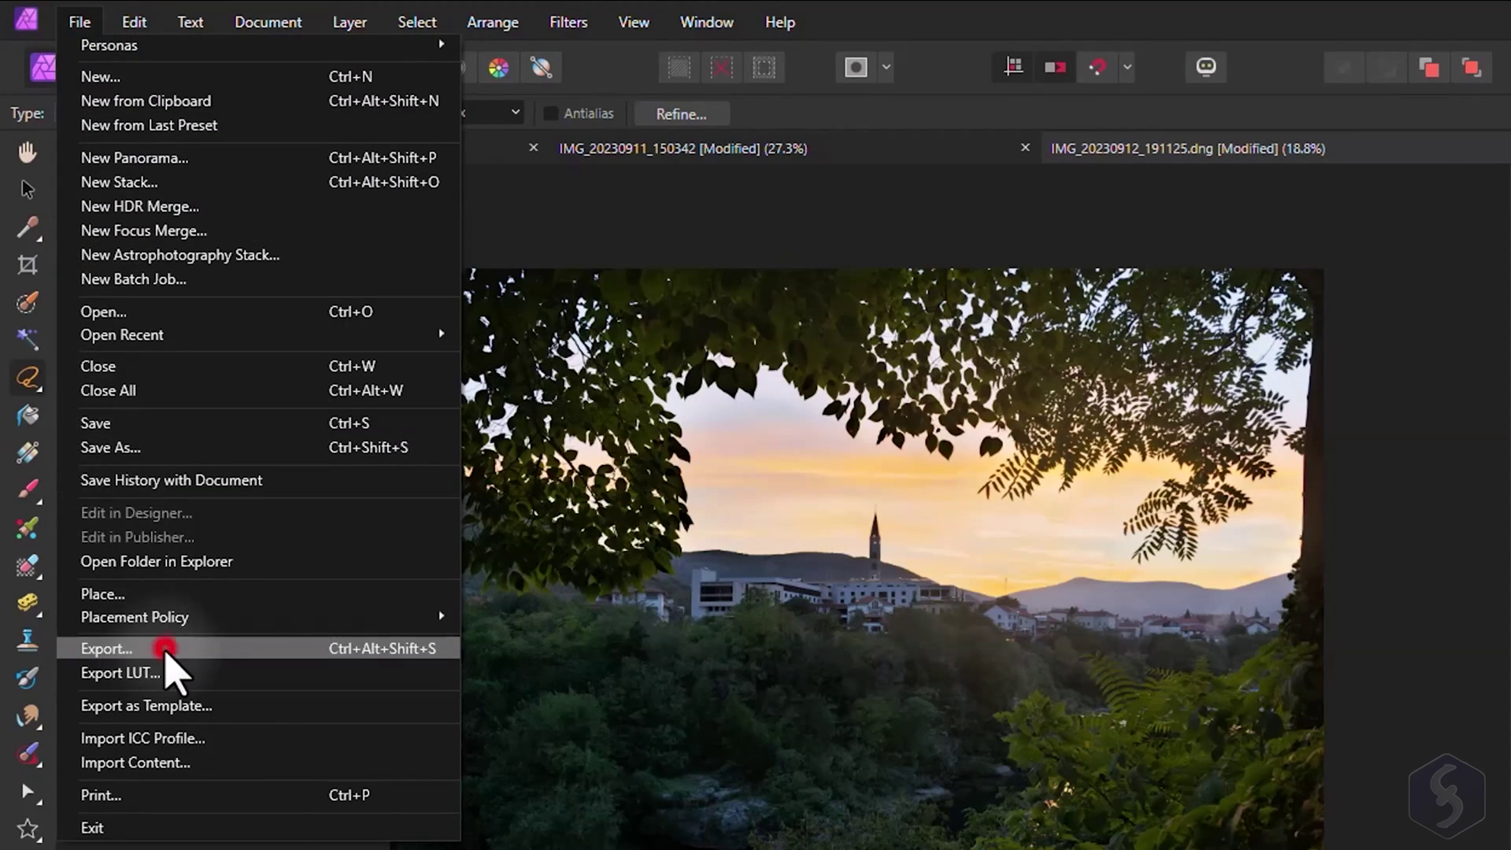
left_click(165, 647)
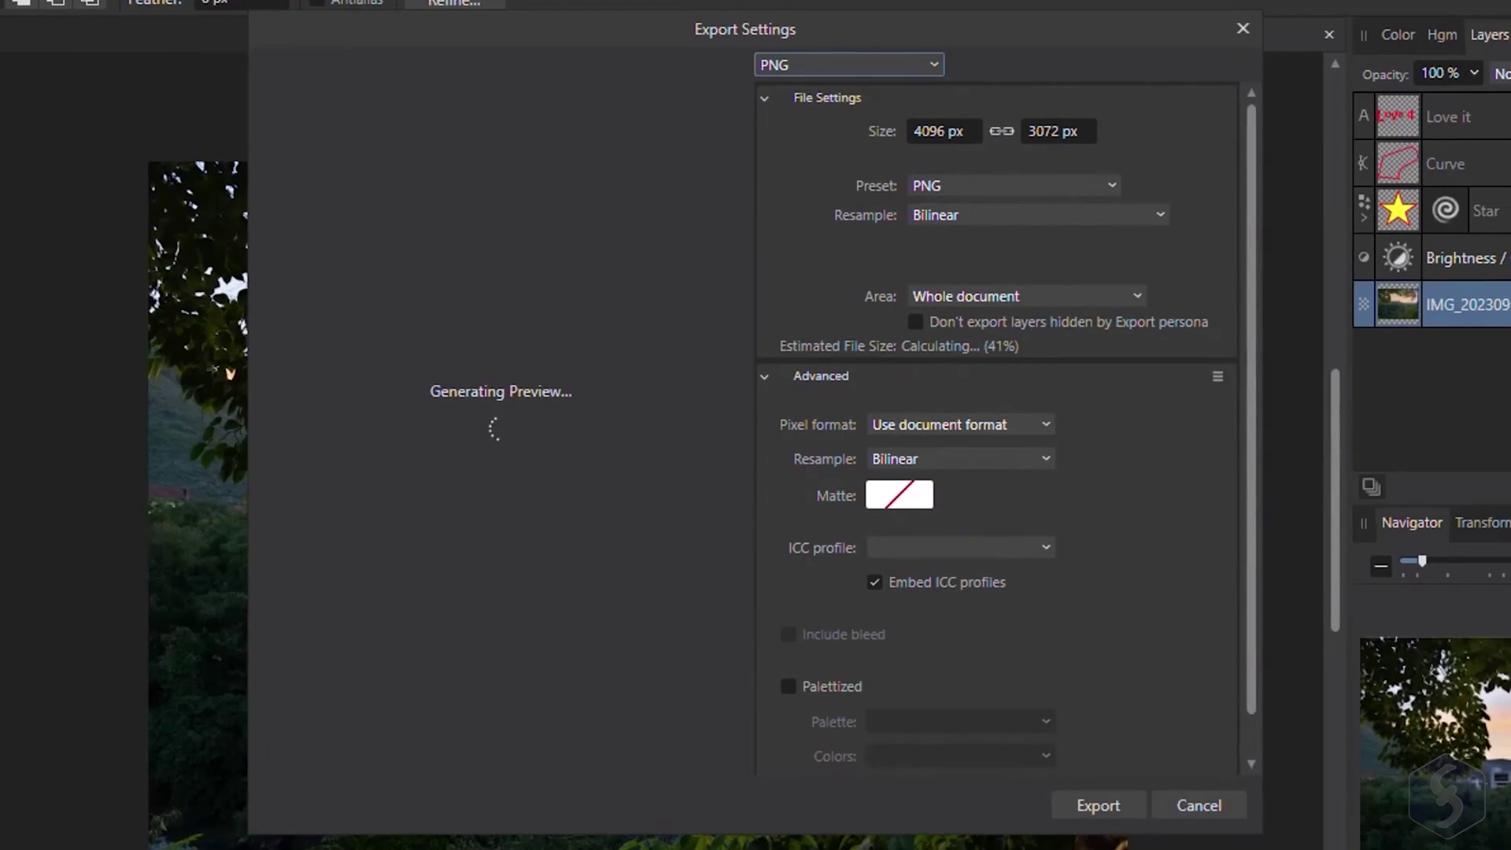
left_click(771, 66)
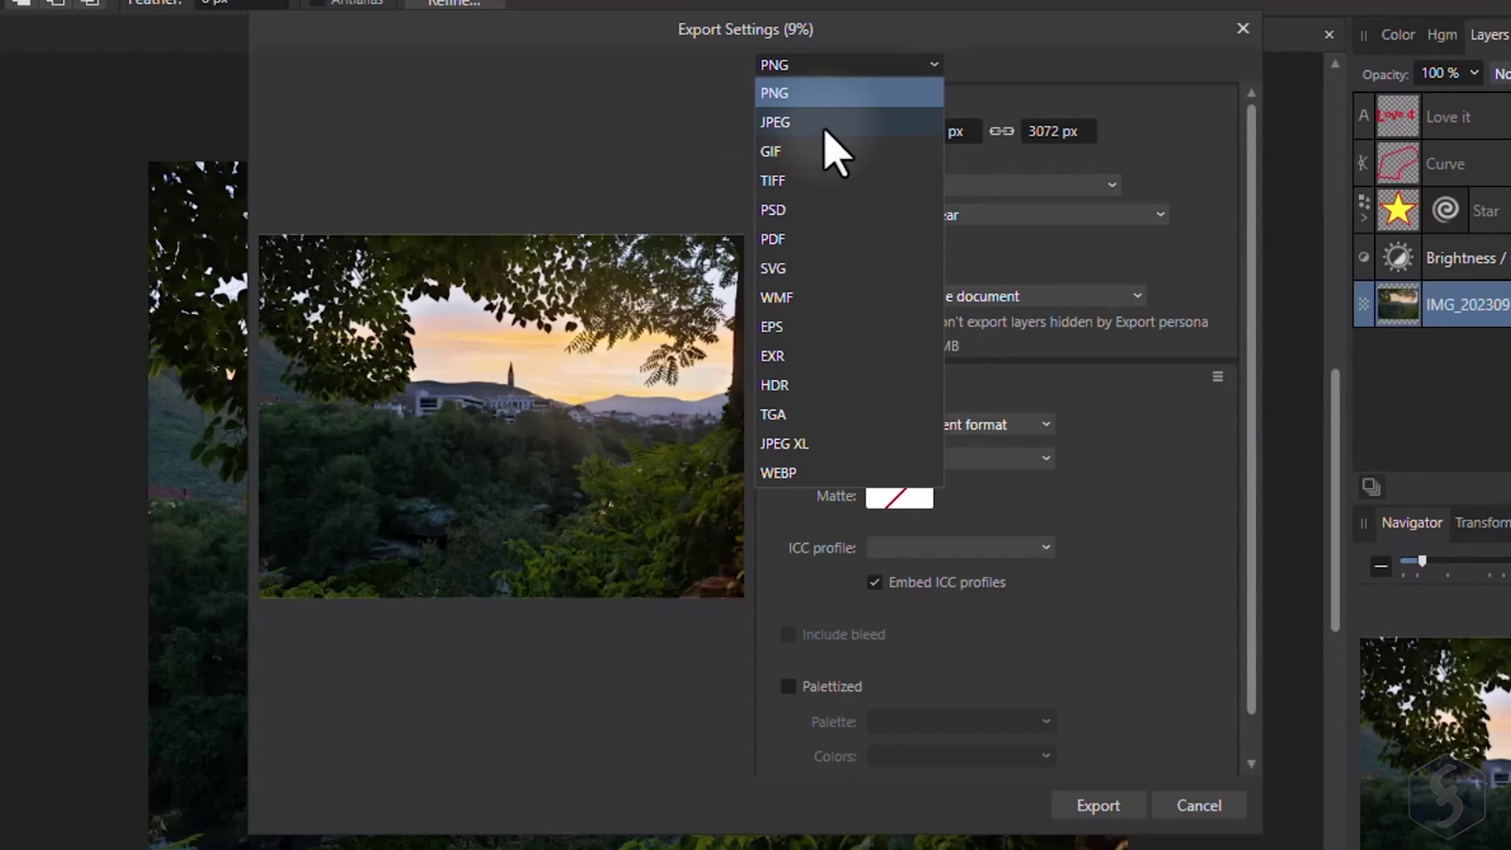
left_click(814, 95)
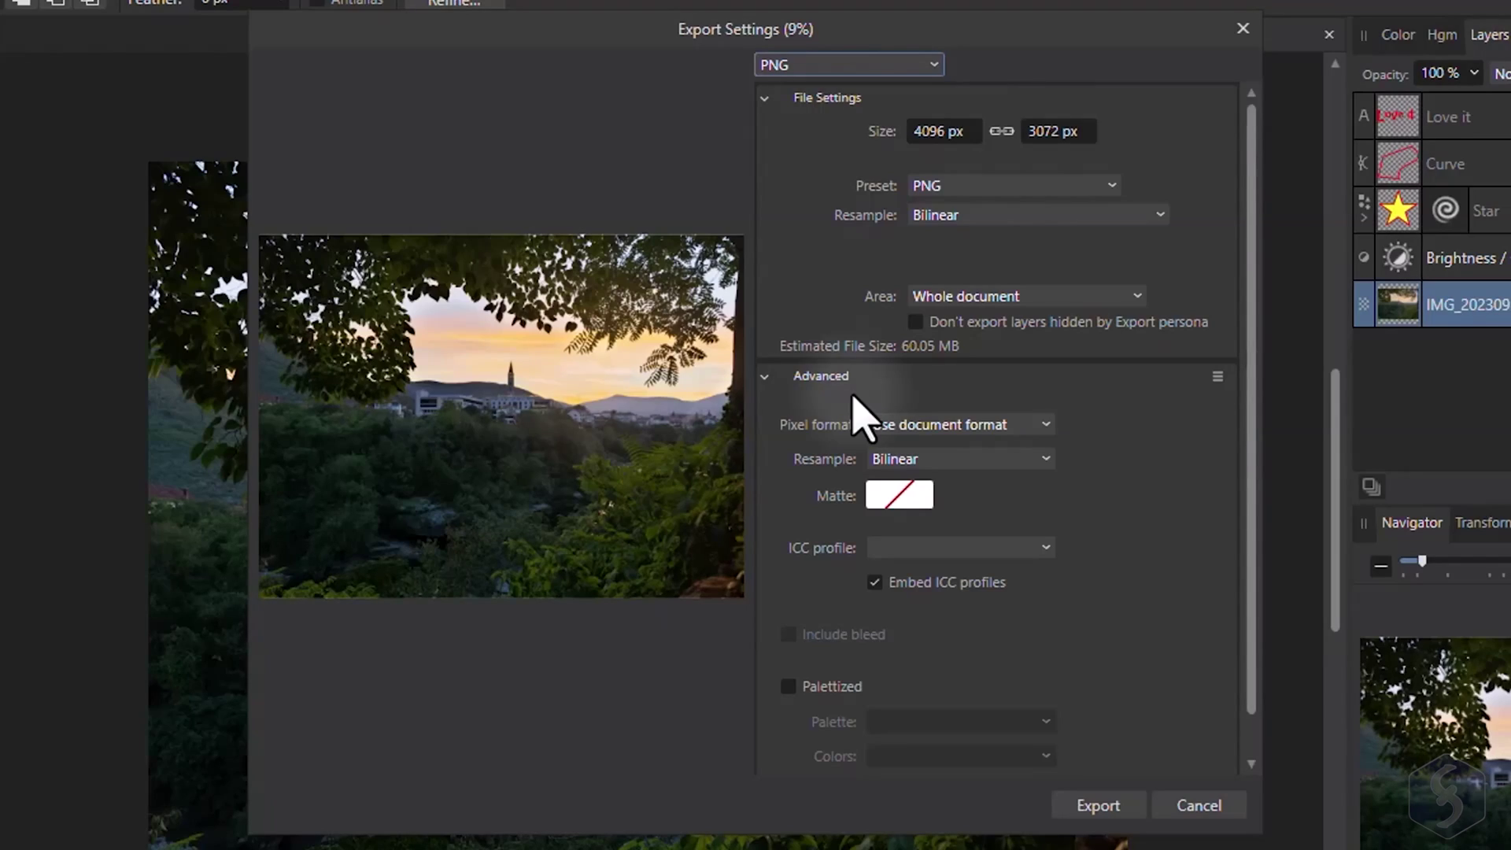
left_click(1228, 805)
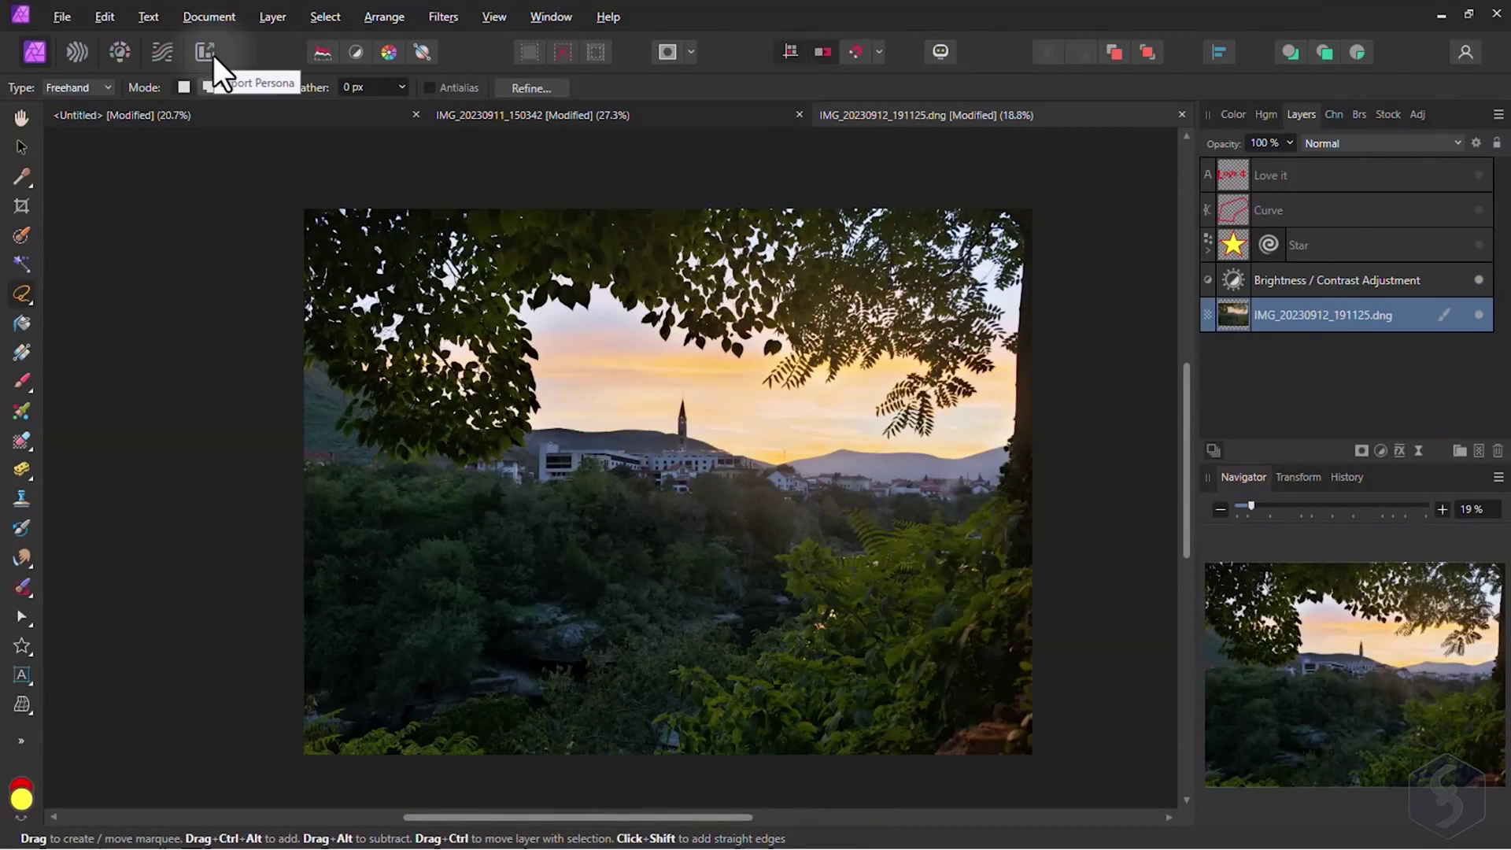
- In the Export Persona, create slice1 over the lower-left trees and slice2 around the church tower
left_click(206, 52)
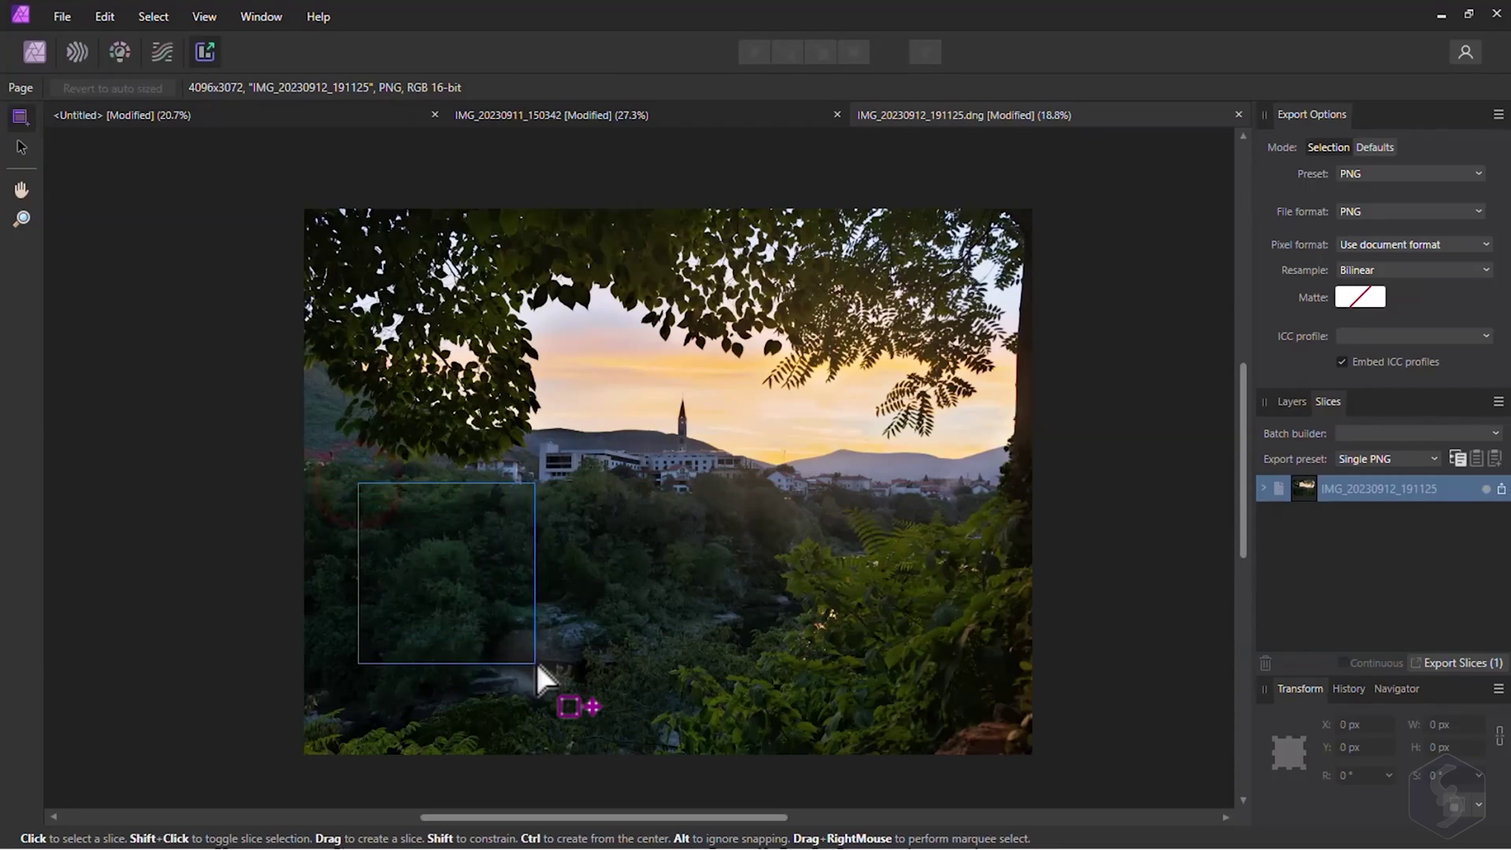
left_click_drag(537, 665, 535, 663)
left_click_drag(690, 442, 800, 533)
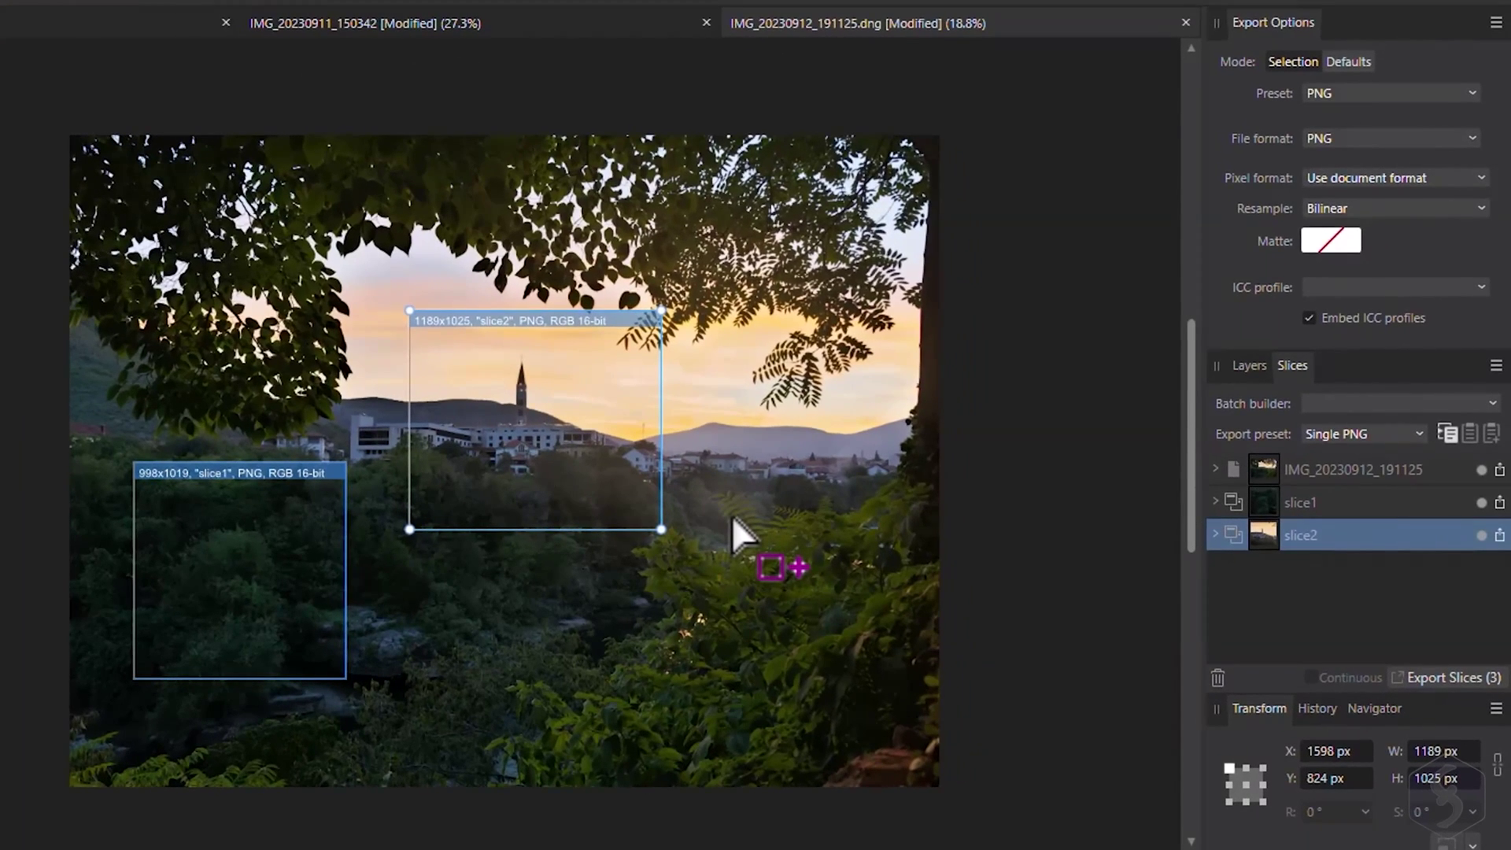
- Select each slice in the Slices panel and review the PNG preset and pixel formats
left_click(1376, 511)
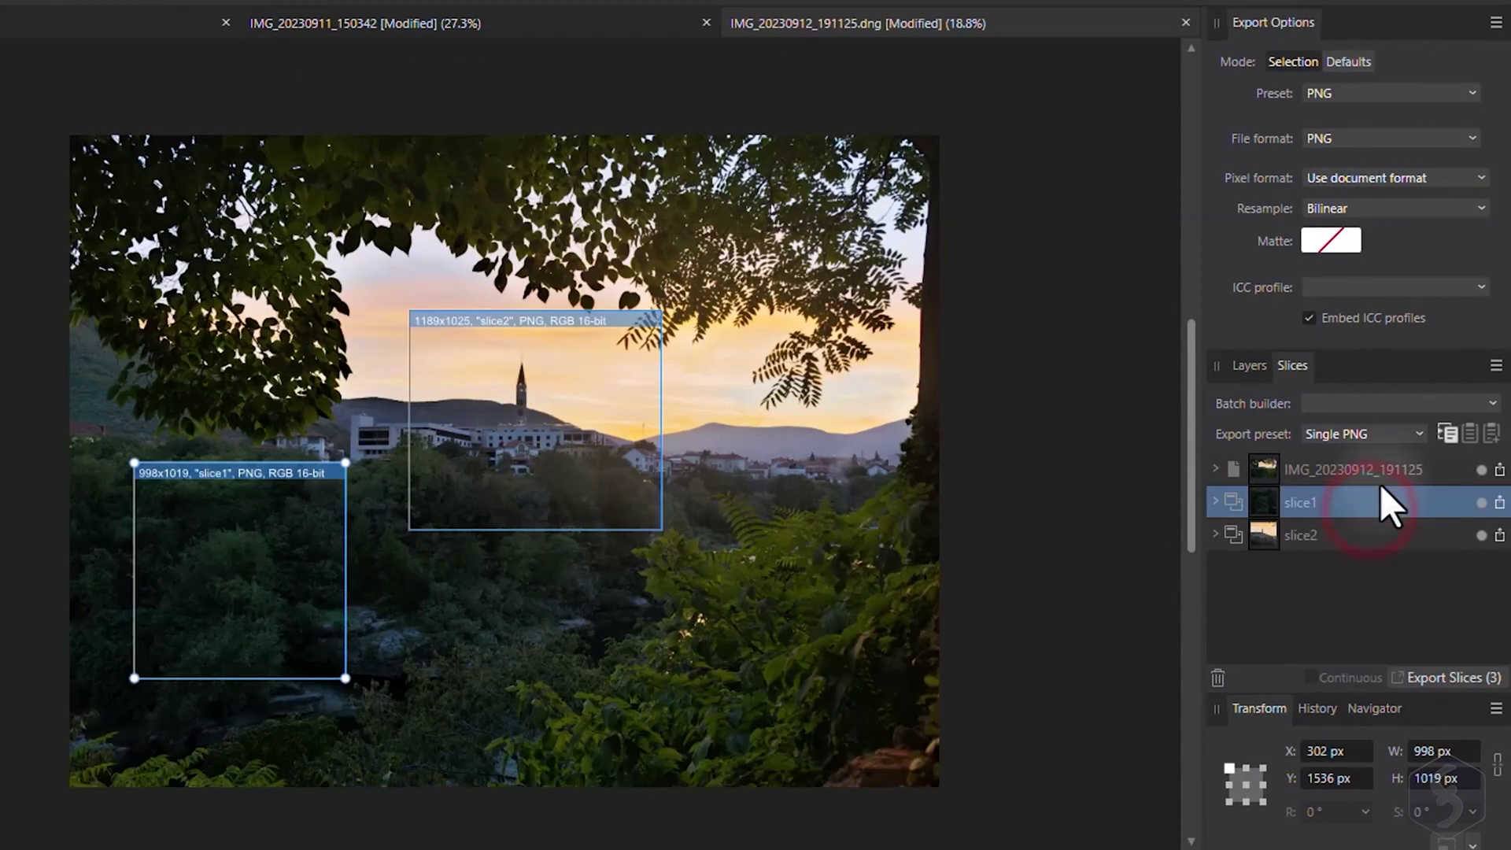
left_click(1383, 471)
left_click(1375, 506)
left_click(1357, 535)
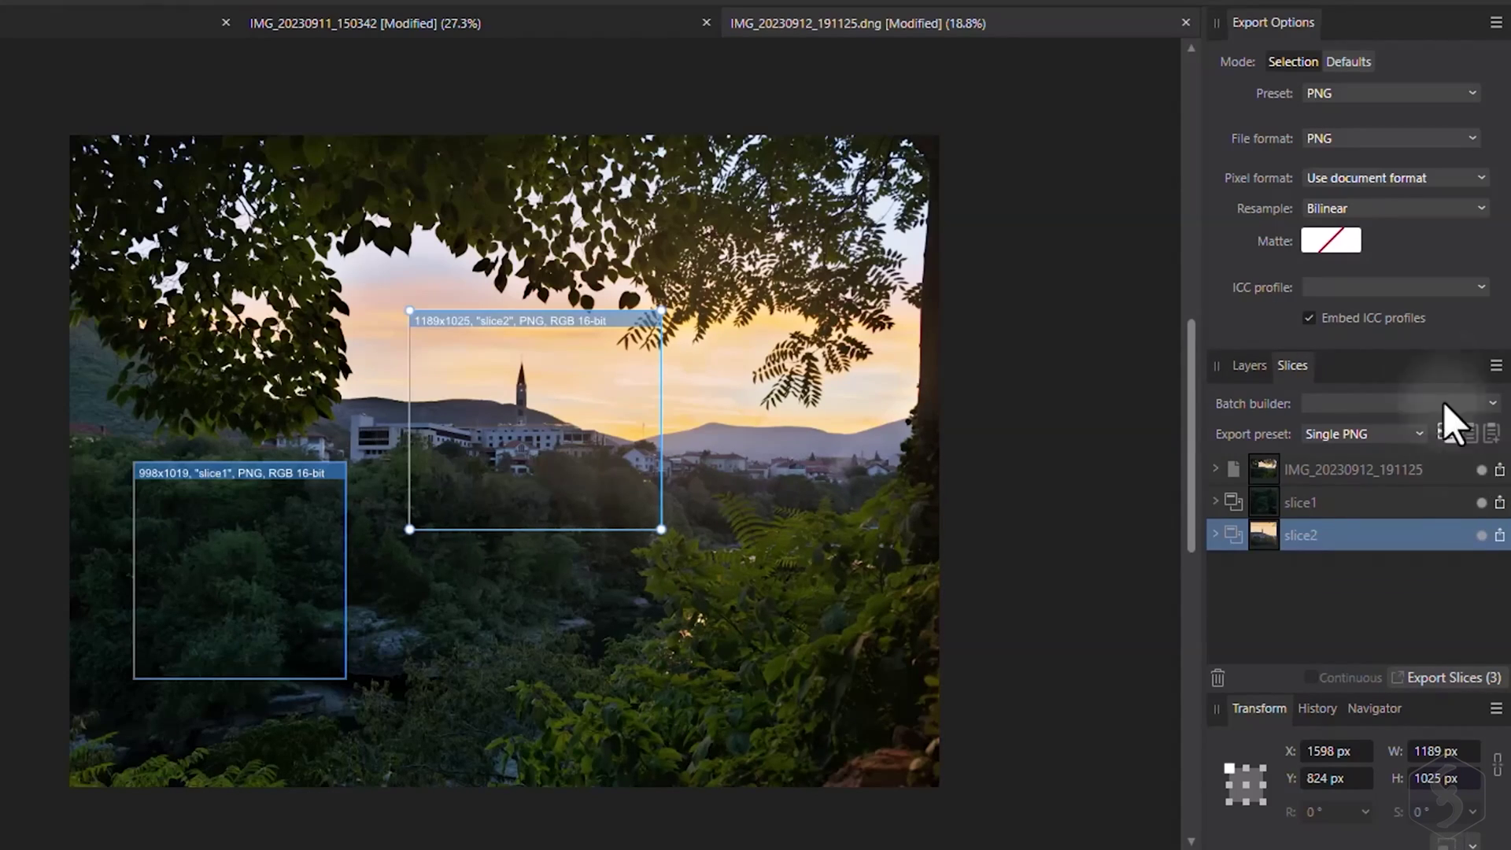
left_click(1401, 94)
left_click(1401, 95)
left_click(1447, 178)
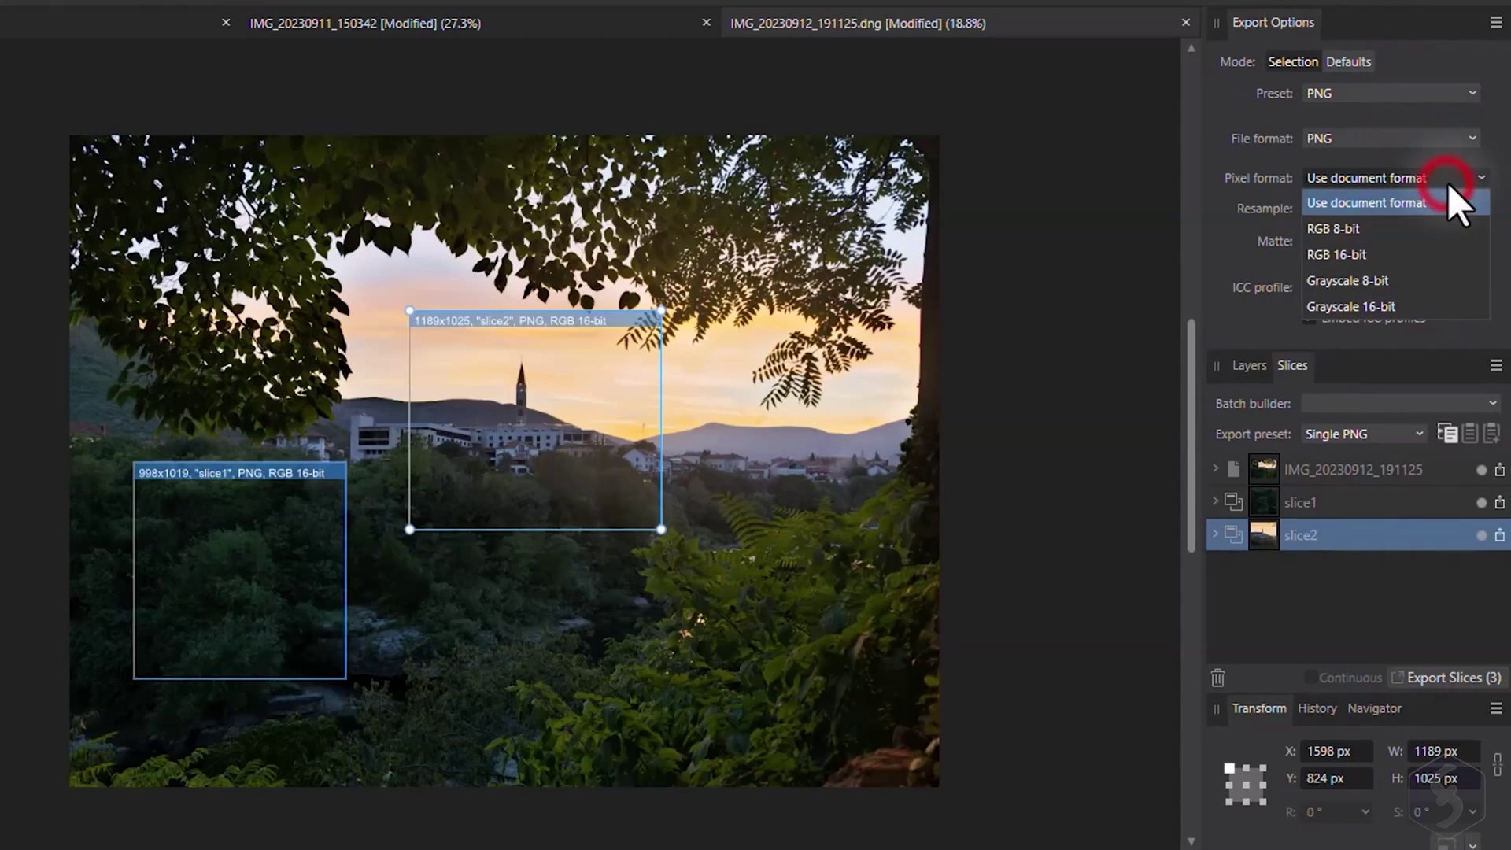
left_click(1449, 181)
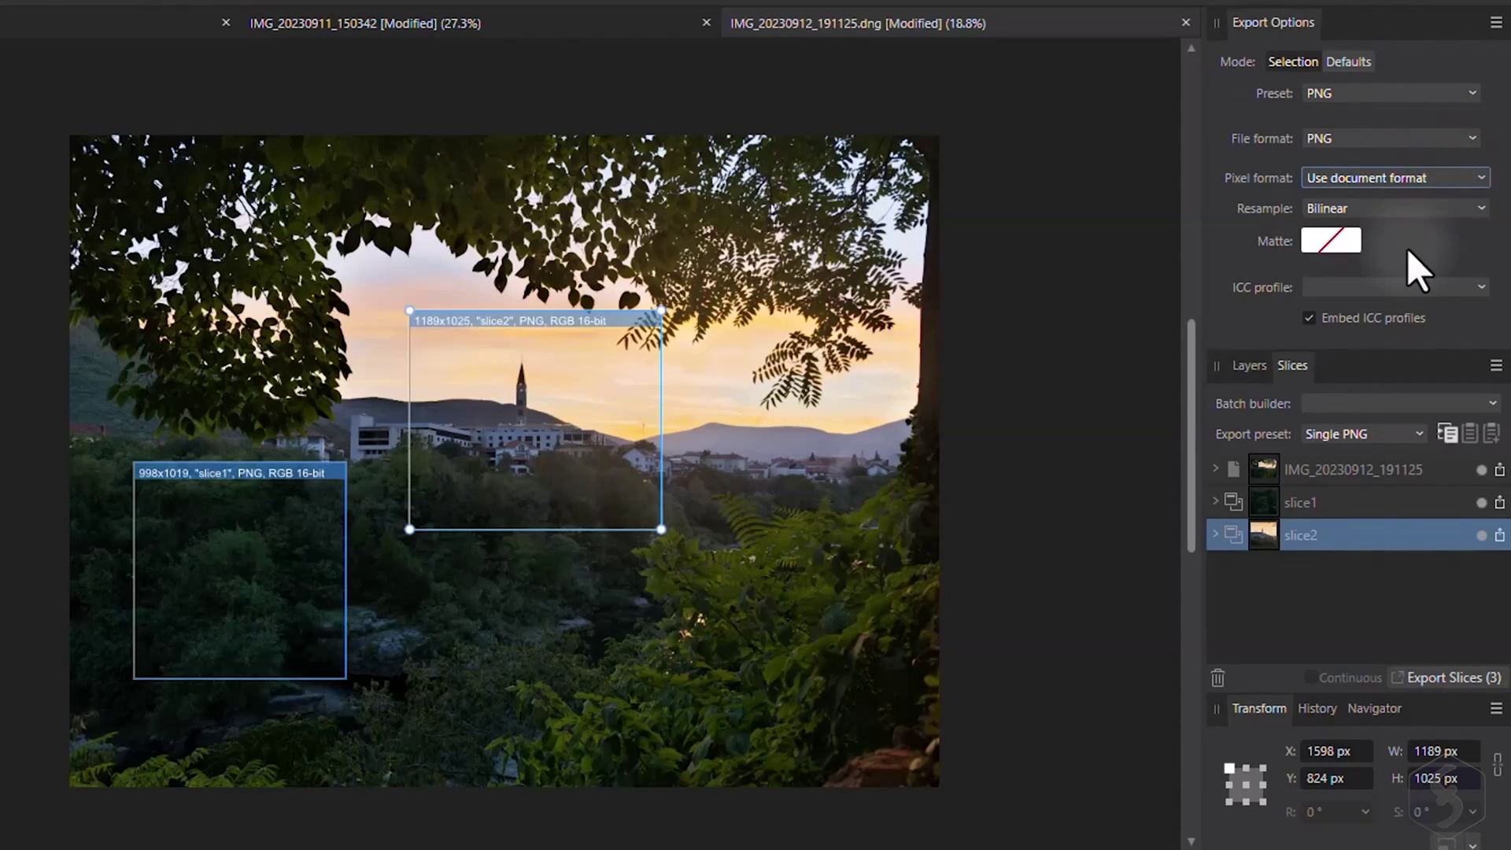